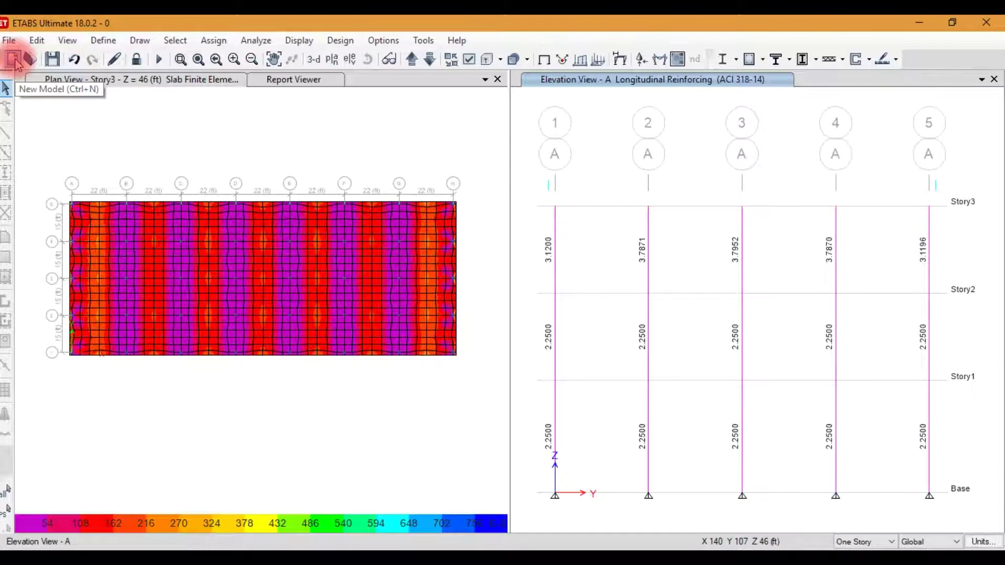
# - Start a new model using built-in settings with U.S. Customary units, AISC14 sections, AISC 360-10 steel code and ACI 318-14 concrete code
pyautogui.click(13, 59)
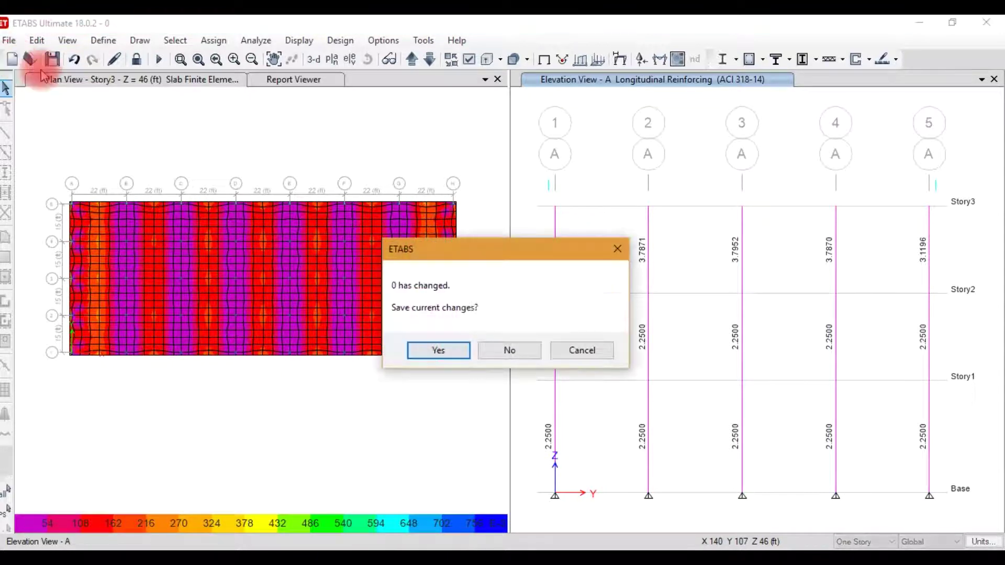
pyautogui.click(466, 349)
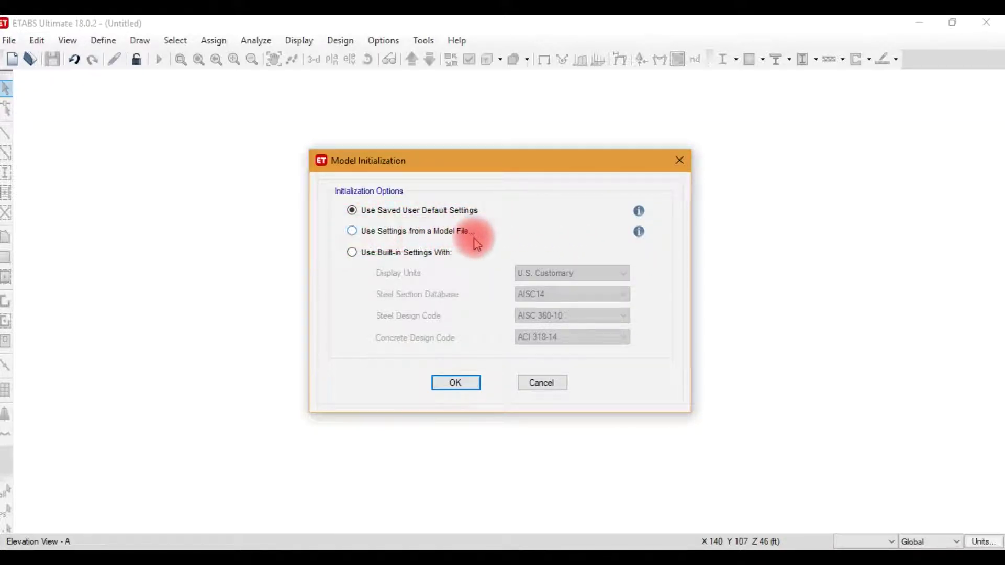
pyautogui.click(385, 254)
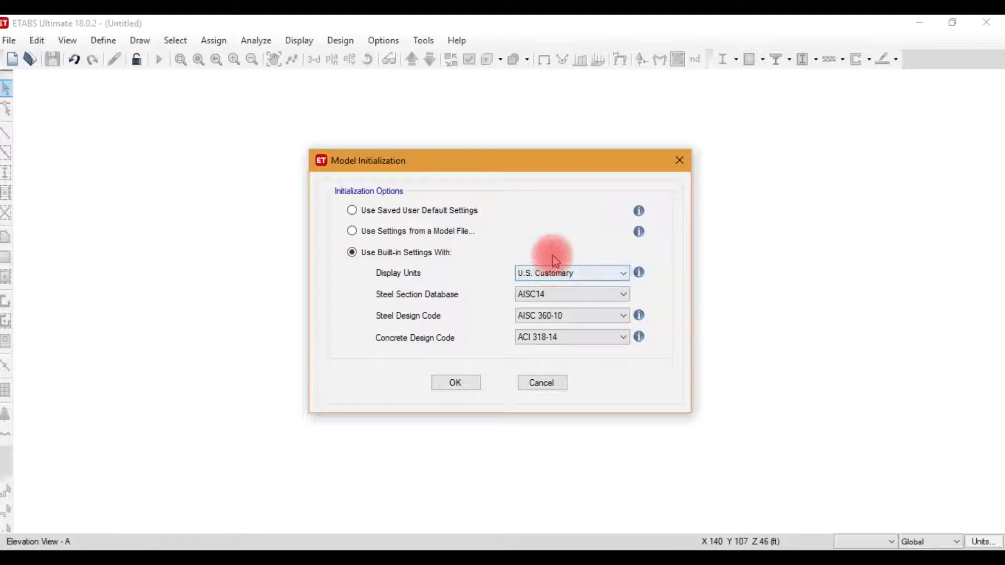
pyautogui.click(521, 338)
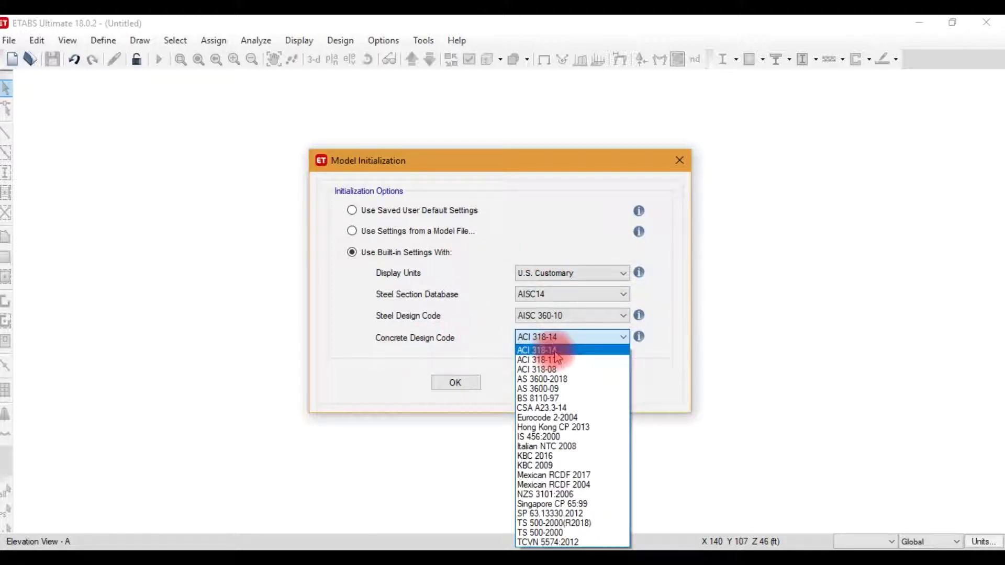
pyautogui.click(555, 352)
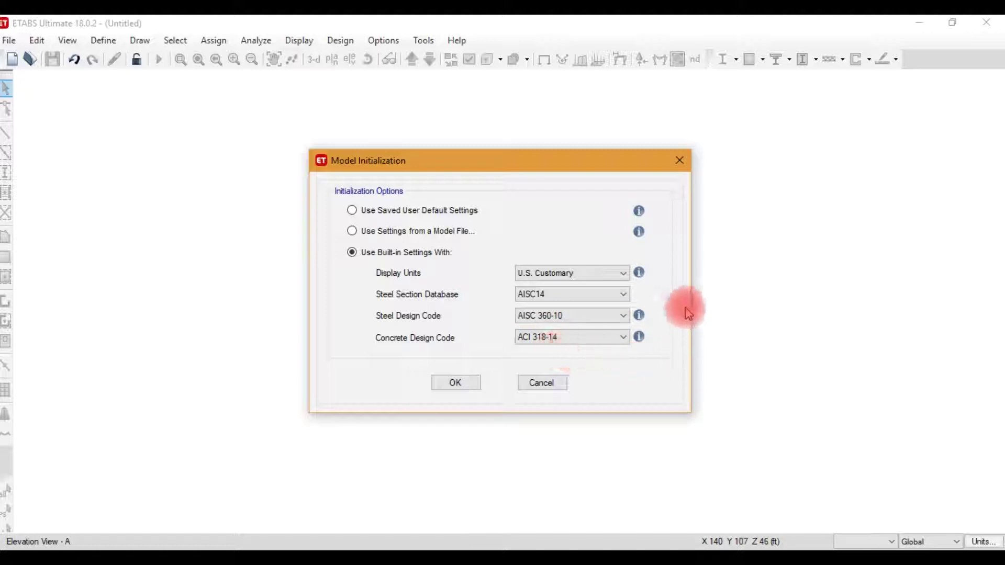
pyautogui.moveTo(639, 336)
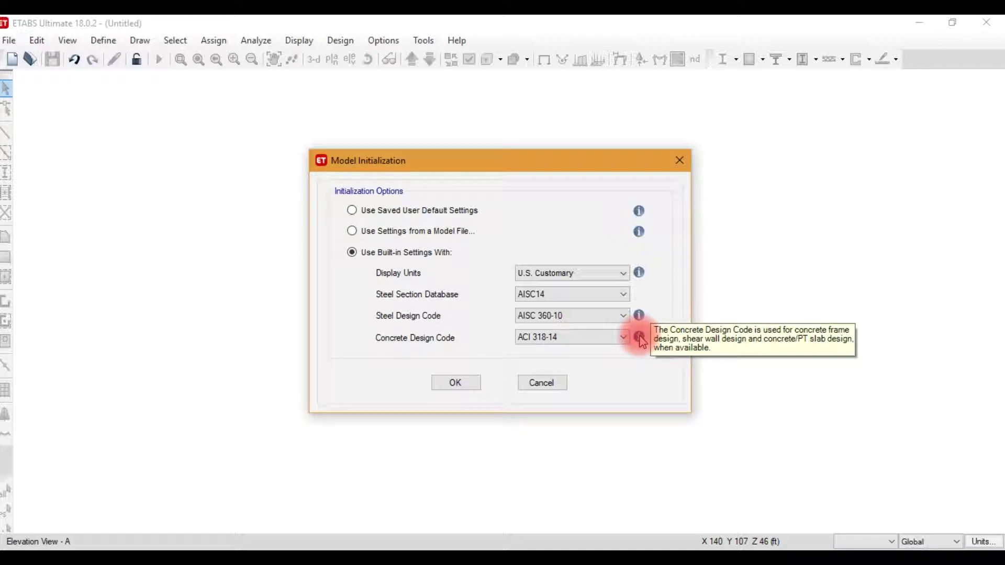
pyautogui.click(547, 274)
pyautogui.click(546, 273)
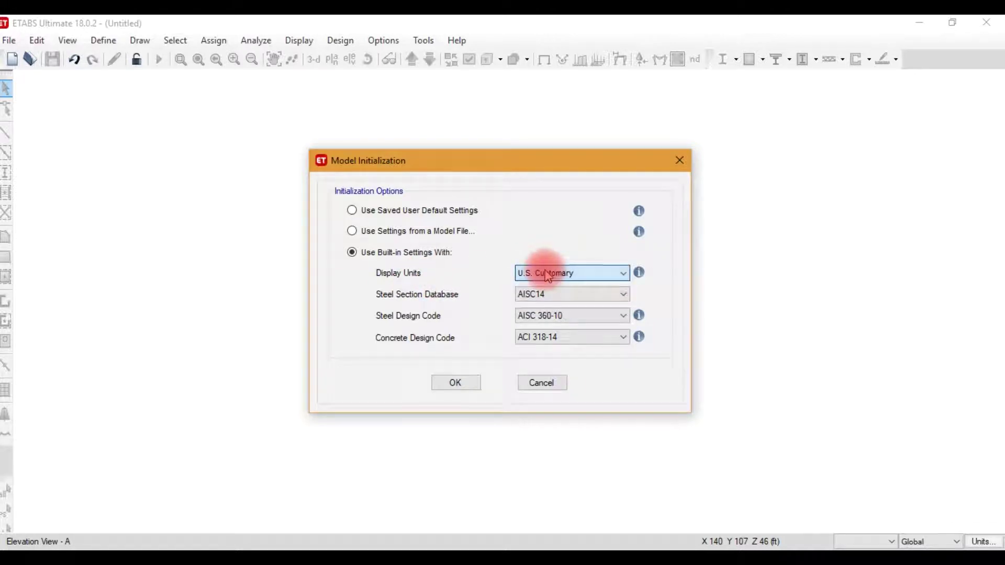
pyautogui.click(458, 383)
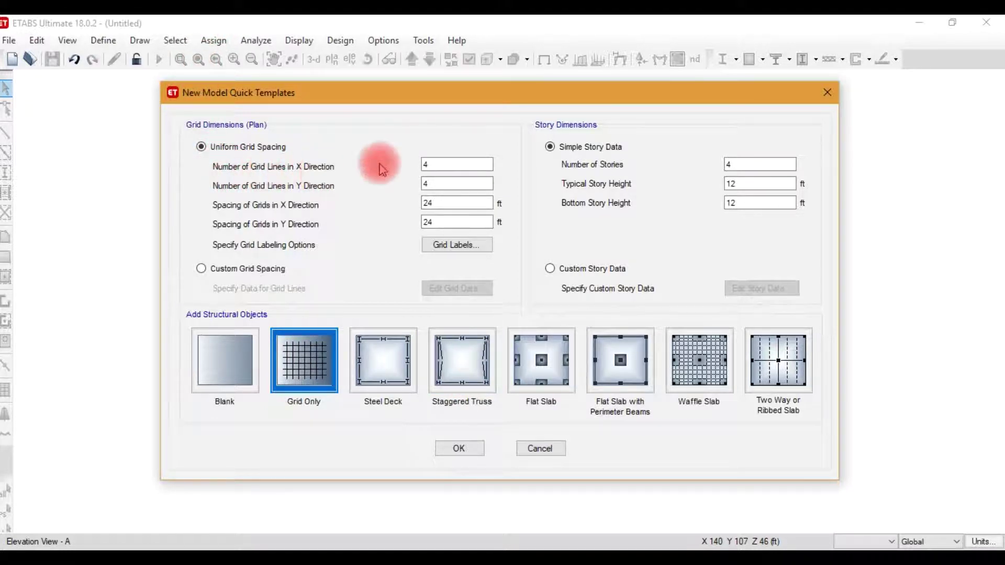
# - Define a uniform plan grid with 8 lines in X at 22 ft spacing and 5 lines in Y at 15 ft spacing
pyautogui.doubleClick(466, 164)
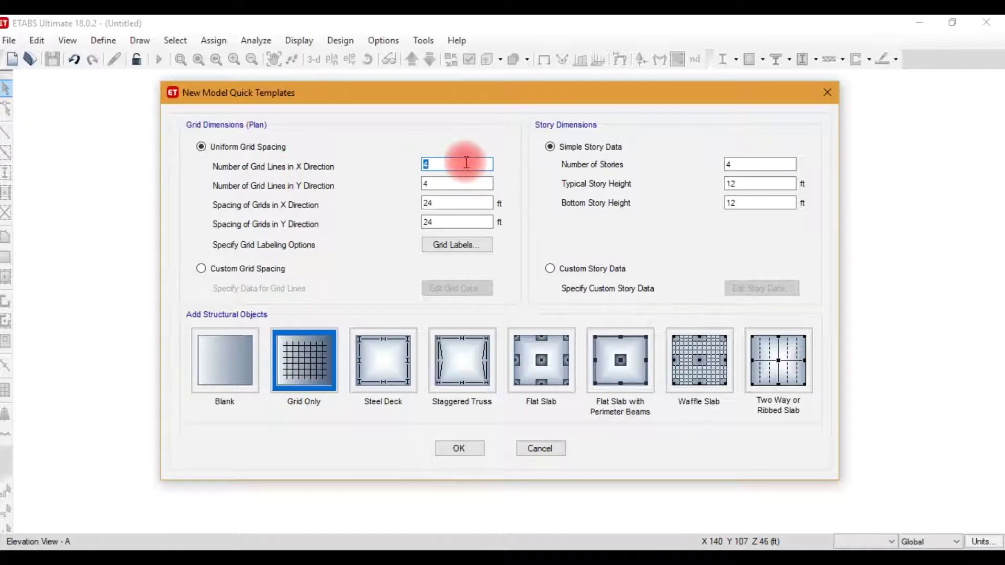
pyautogui.write('8')
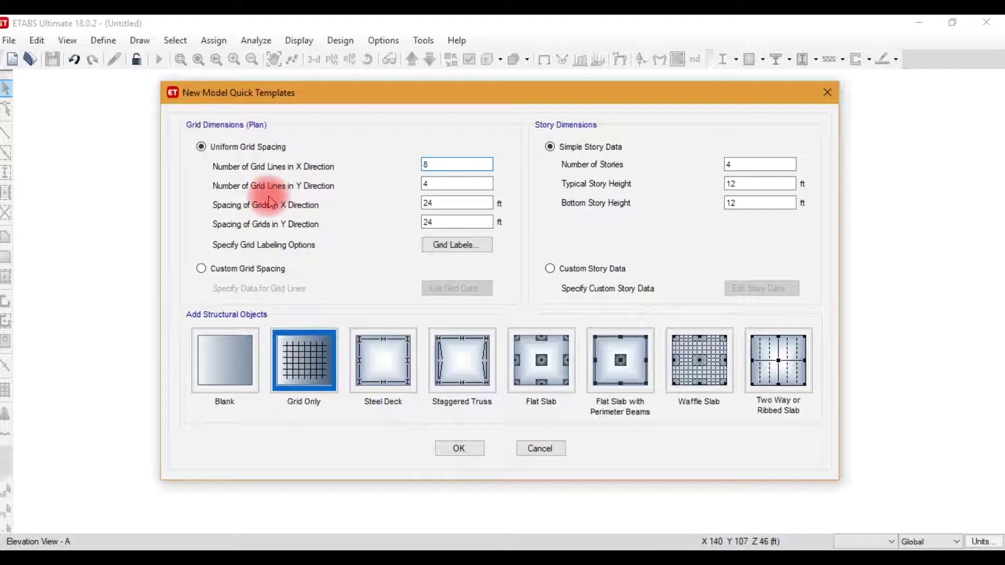
pyautogui.click(444, 185)
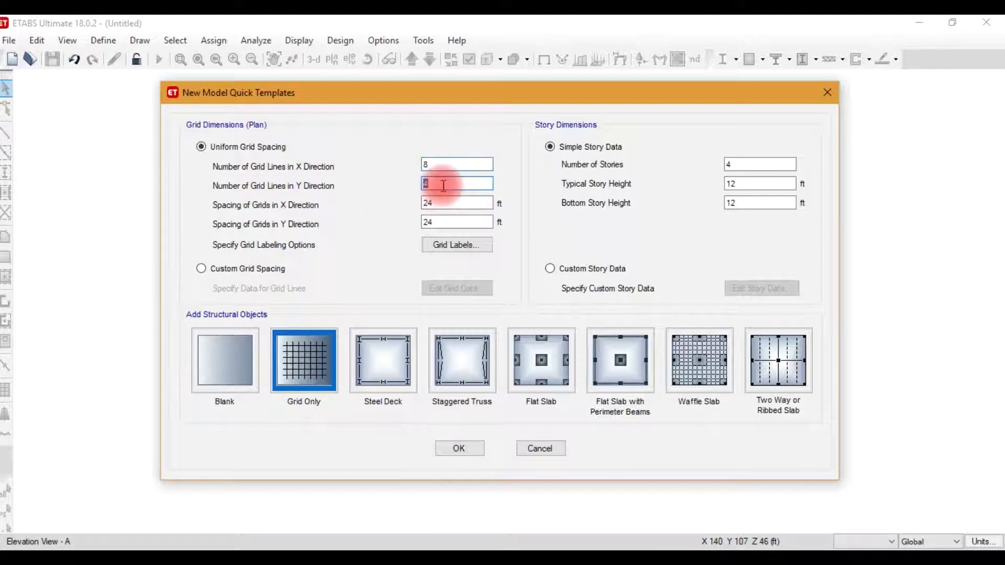
pyautogui.write('5')
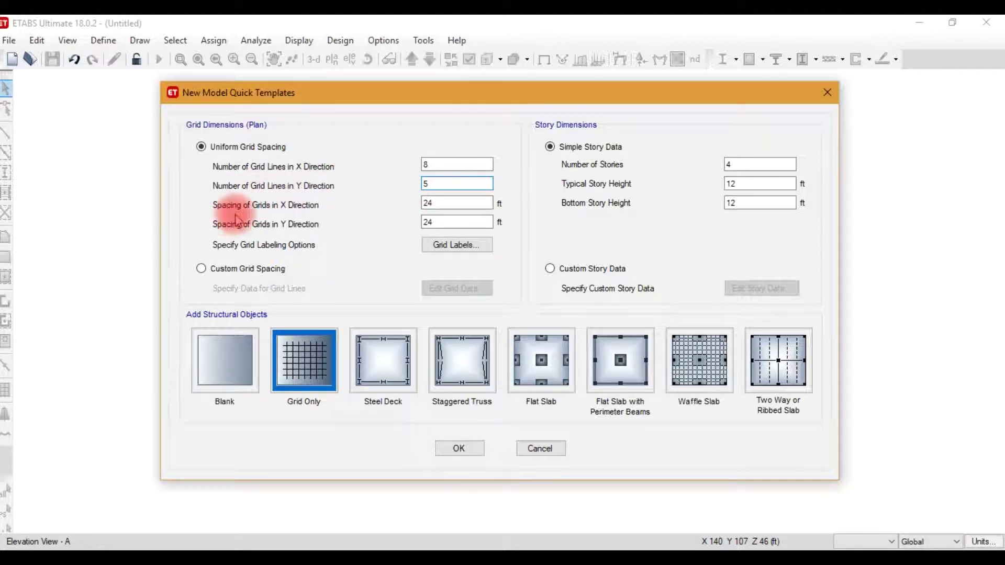
pyautogui.doubleClick(456, 204)
pyautogui.write('2')
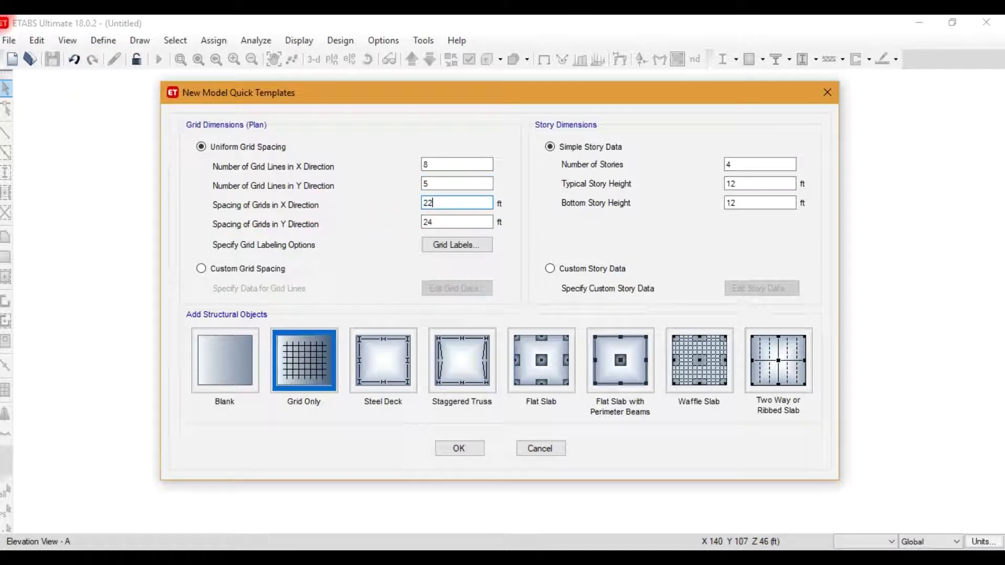
pyautogui.click(436, 224)
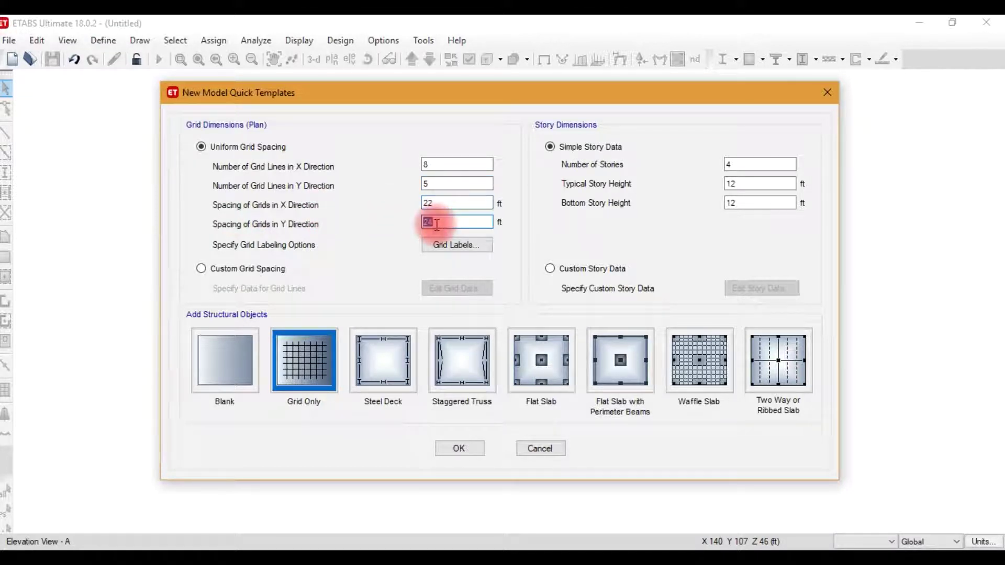
pyautogui.write('15')
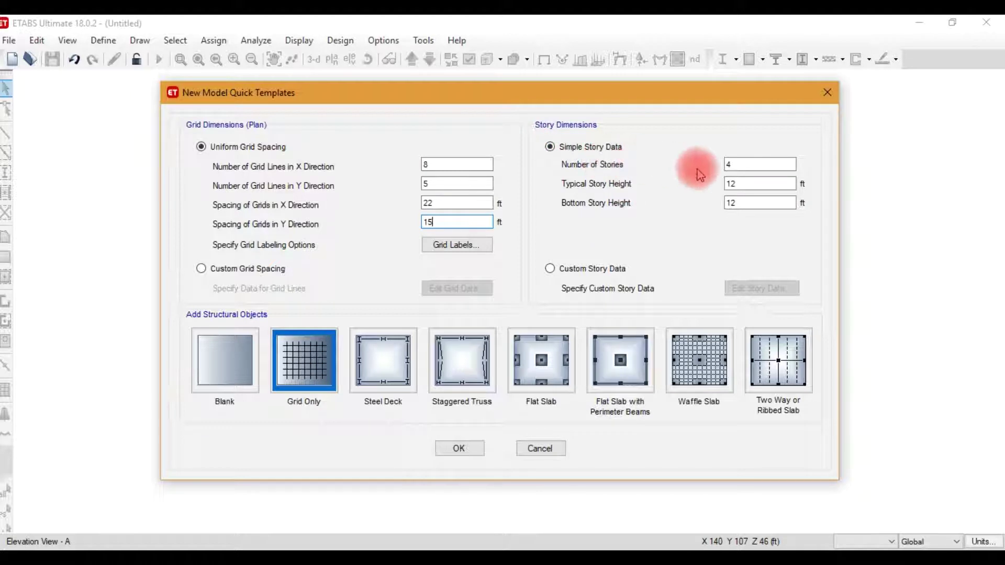
# - Set the story data to 3 stories with a typical height of 14 ft and a bottom story height of 18 ft
pyautogui.click(743, 166)
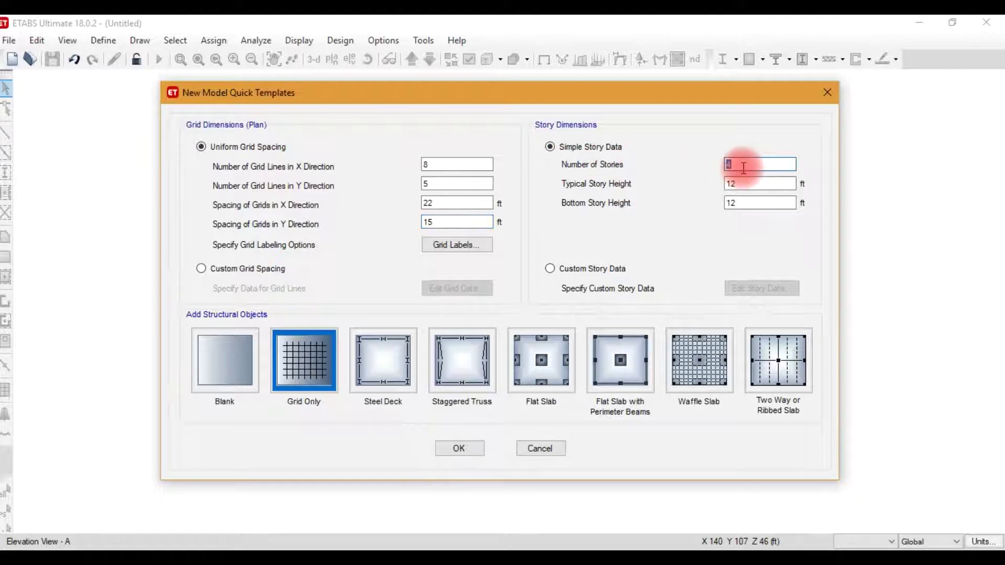
pyautogui.write('3')
pyautogui.click(750, 183)
pyautogui.write('1')
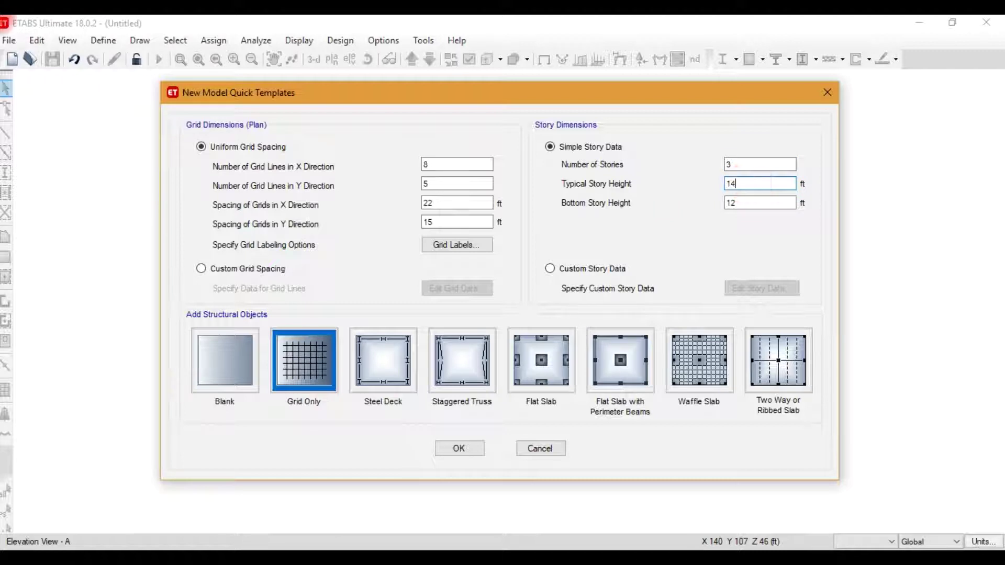
pyautogui.click(732, 204)
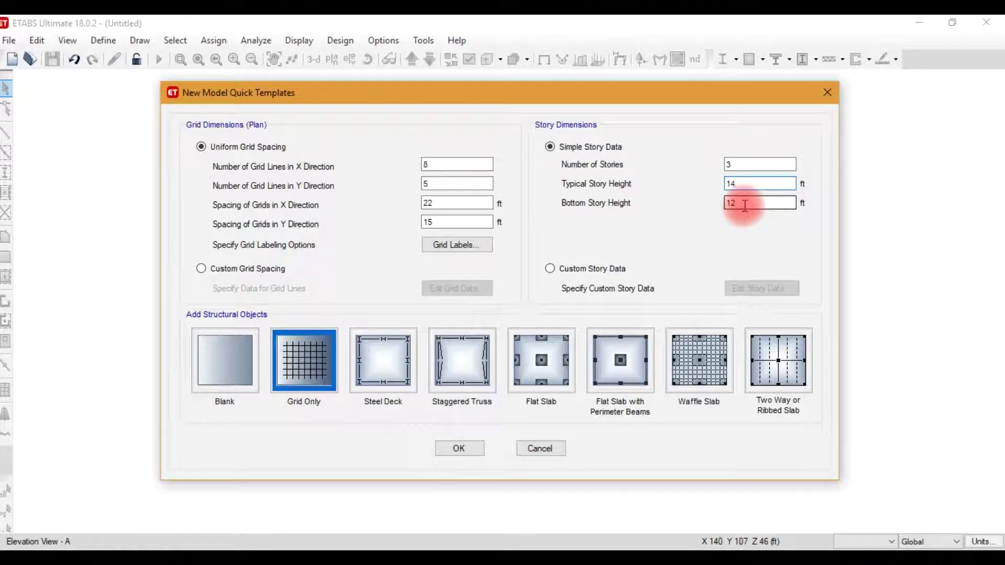
pyautogui.write('1')
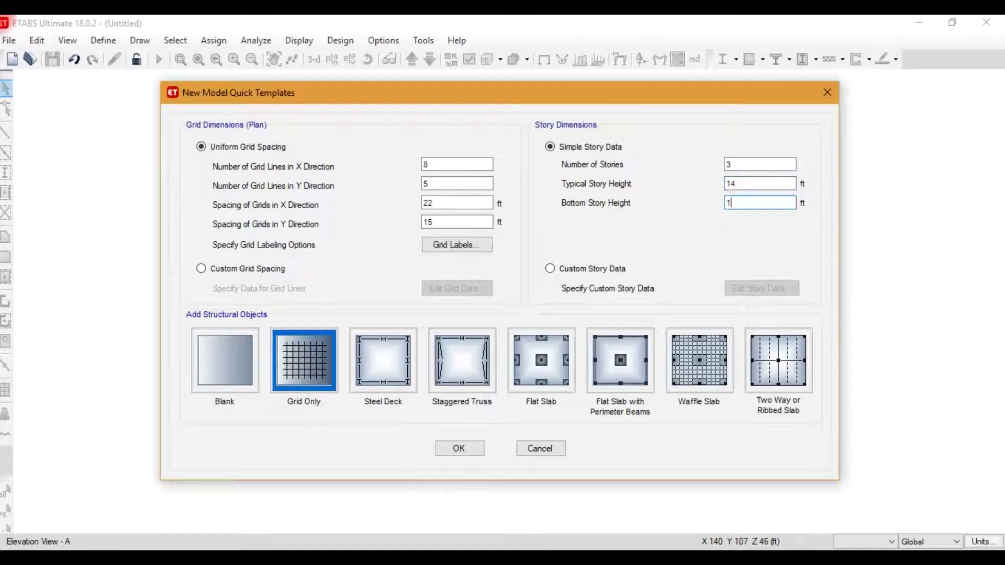
pyautogui.write('8')
pyautogui.click(755, 187)
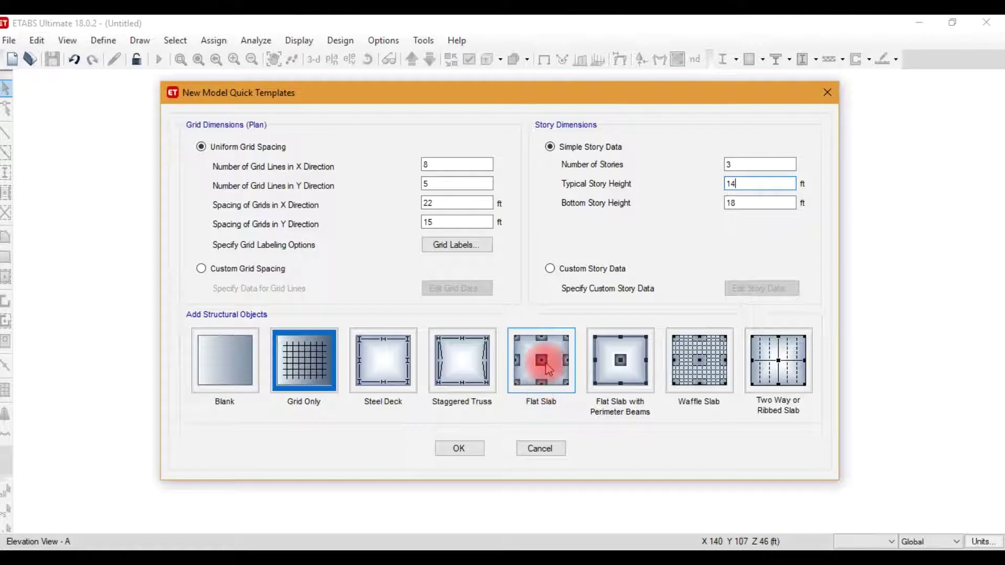
# - Choose the Flat Slab template, keeping 1 ft overhangs on all edges, and set the drop panel size to 6 ft
pyautogui.click(549, 369)
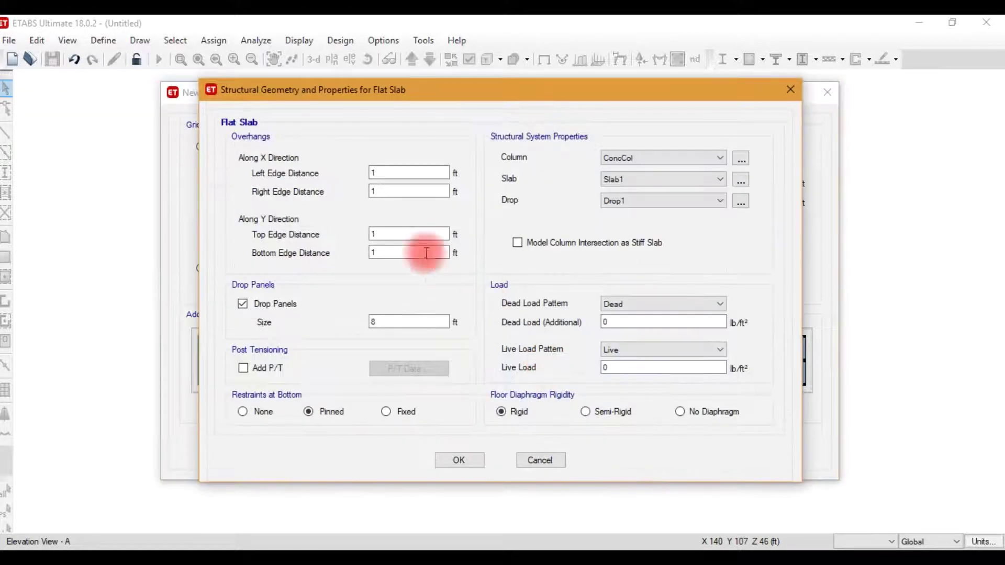
pyautogui.click(396, 175)
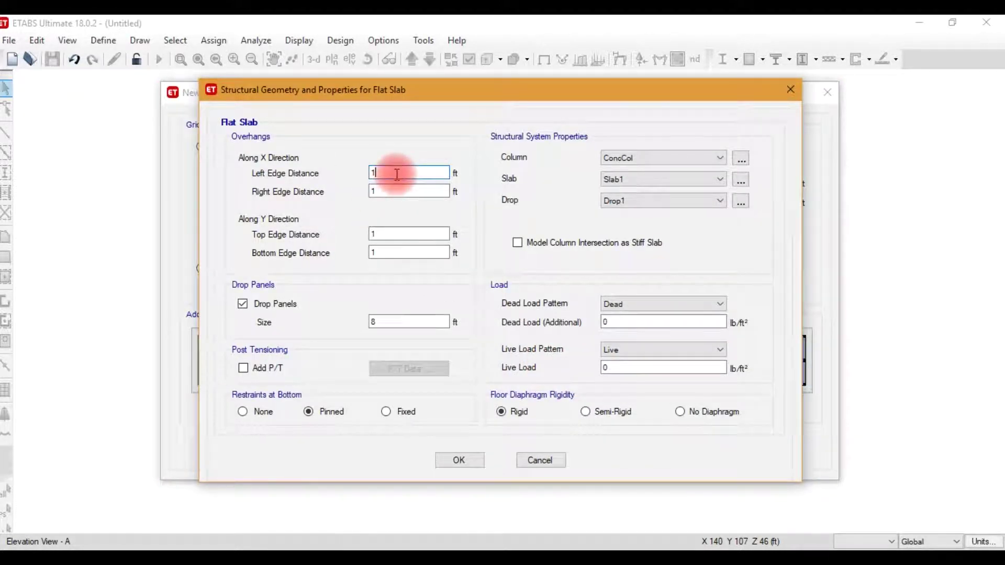
pyautogui.click(391, 192)
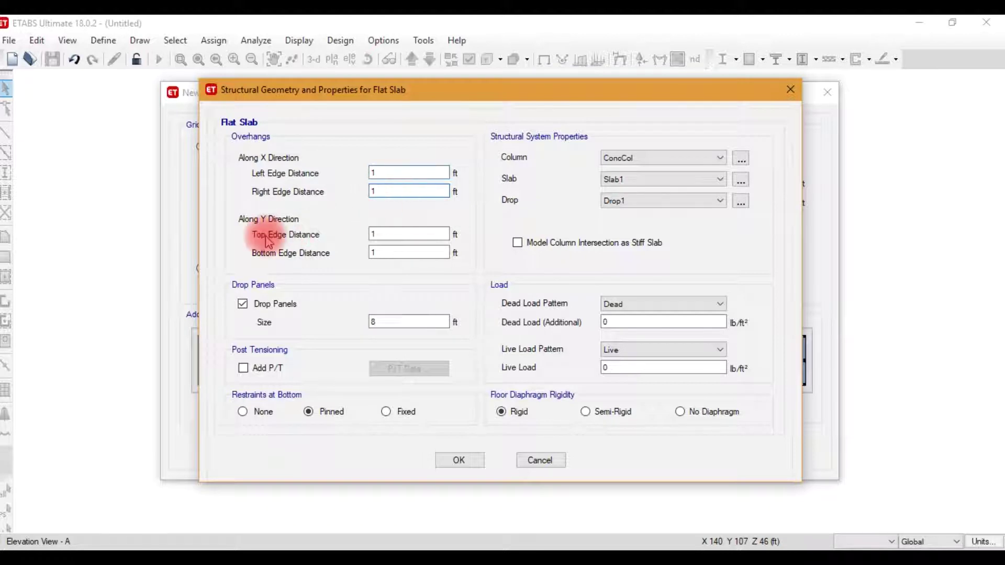
pyautogui.click(382, 236)
pyautogui.click(378, 250)
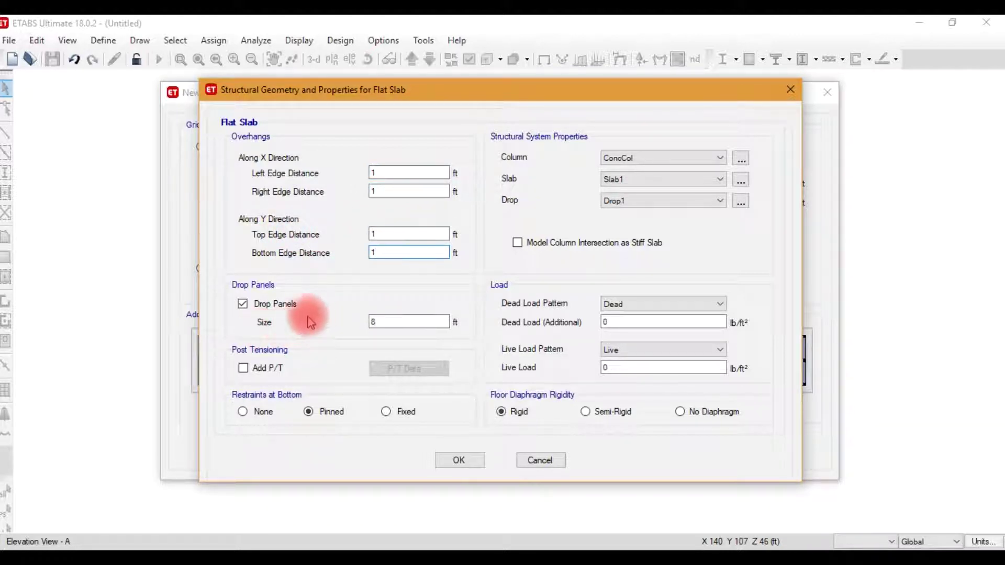
pyautogui.click(400, 320)
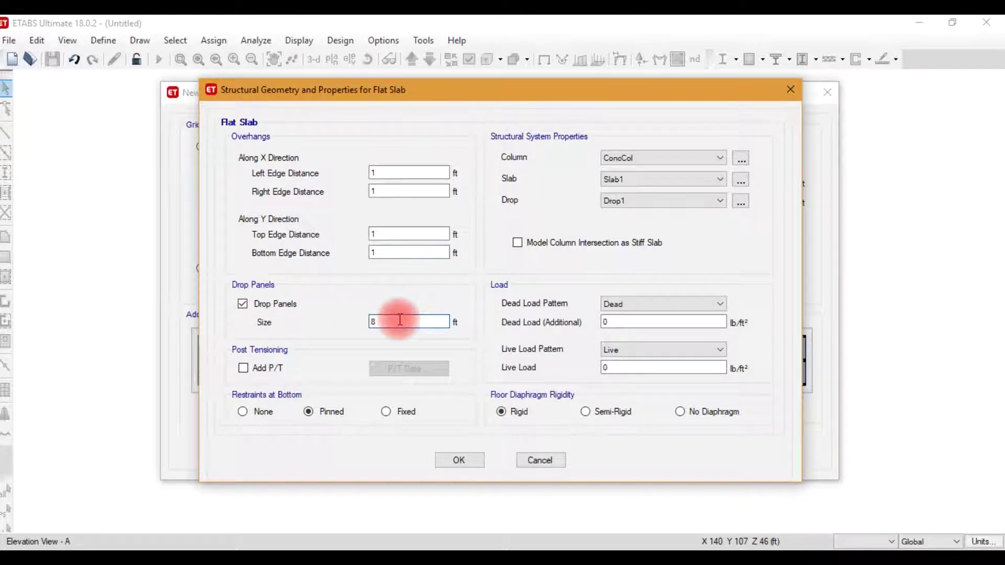
pyautogui.doubleClick(396, 321)
pyautogui.write('6')
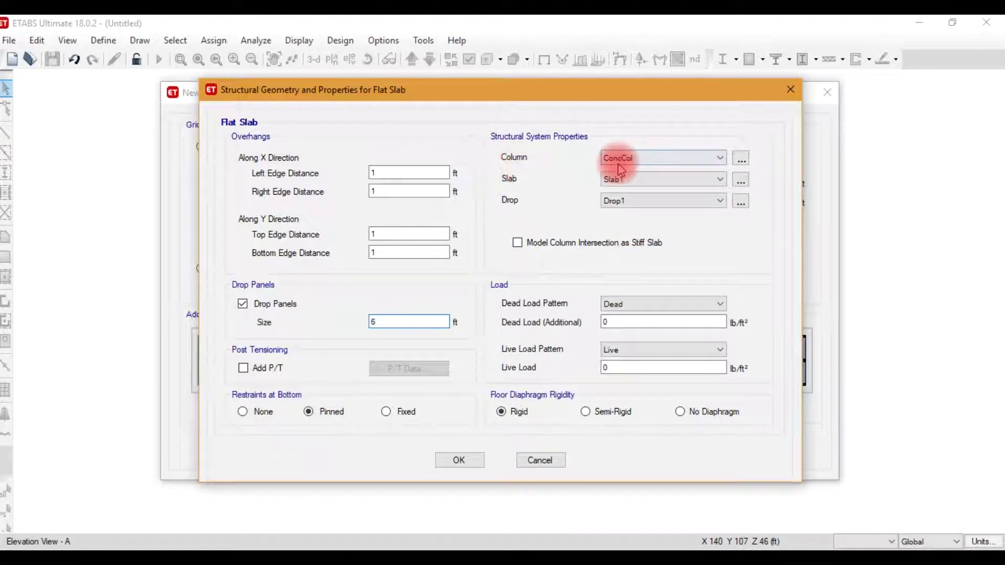
# - Add a new concrete rectangular frame section for the columns and name it COL 15" x 15"
pyautogui.click(743, 162)
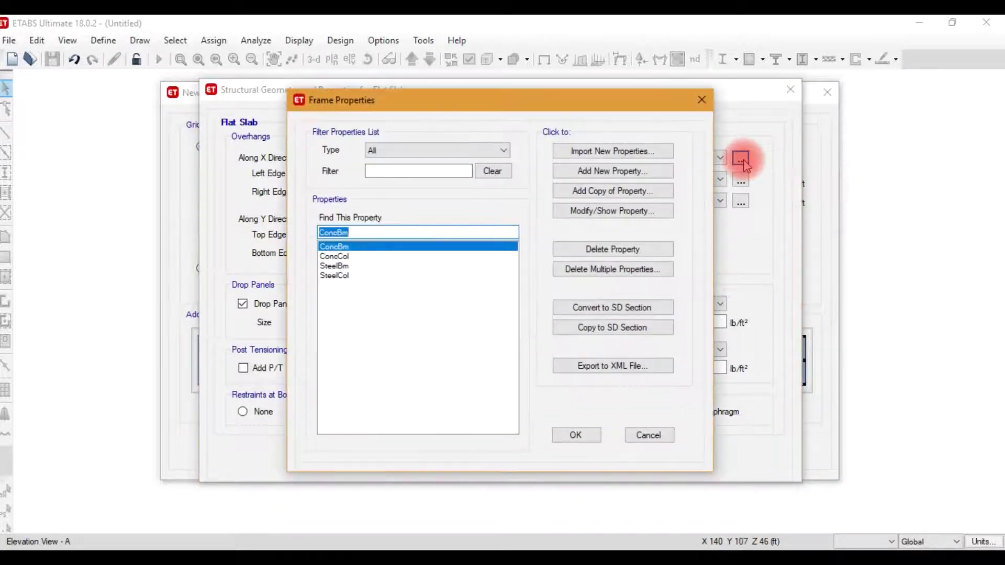
pyautogui.click(602, 171)
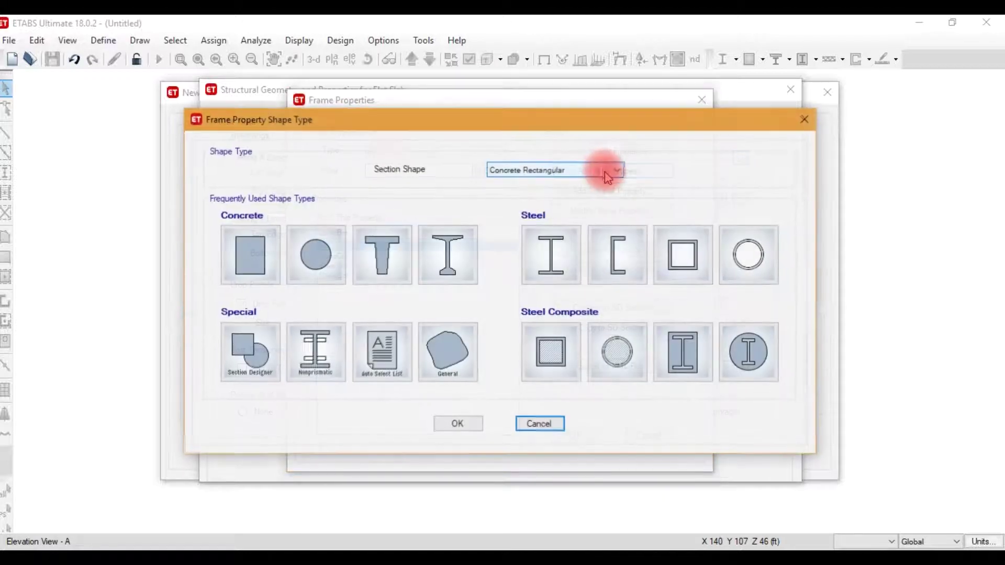
pyautogui.click(261, 246)
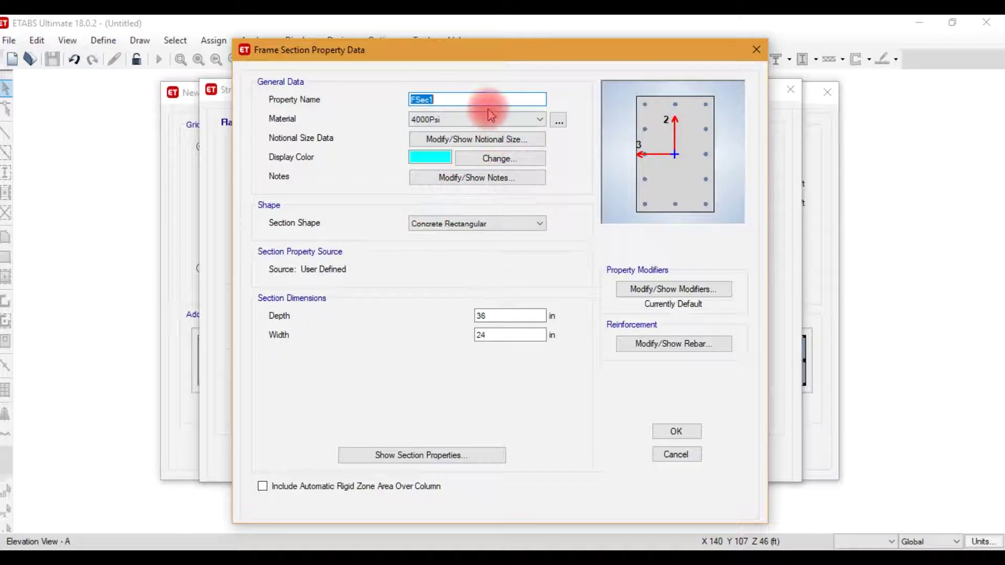
pyautogui.write('COL 15" x 15')
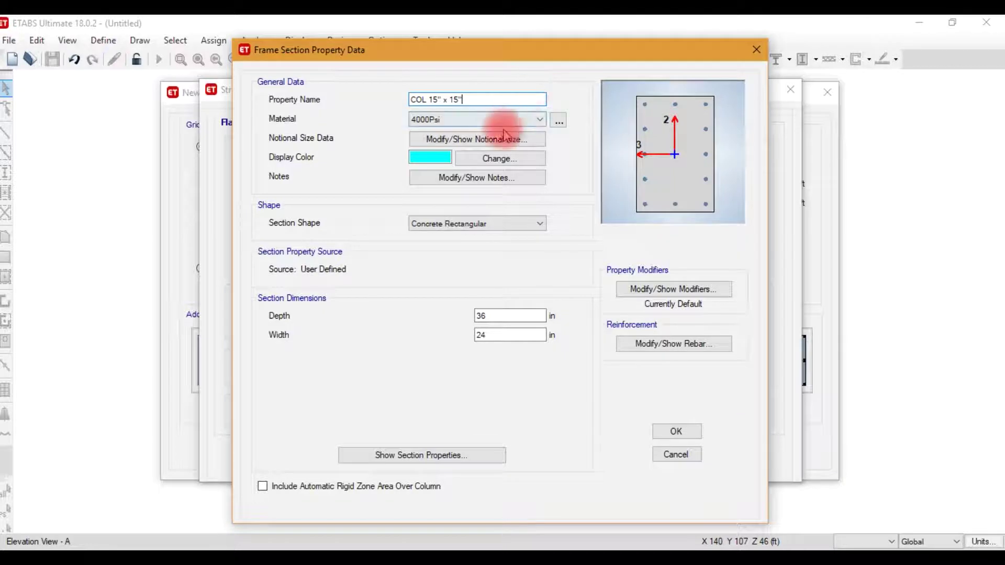
# - Open the 4000Psi material for the column section and rename it CONC 4000 Psi, keeping the Concrete type
pyautogui.click(559, 121)
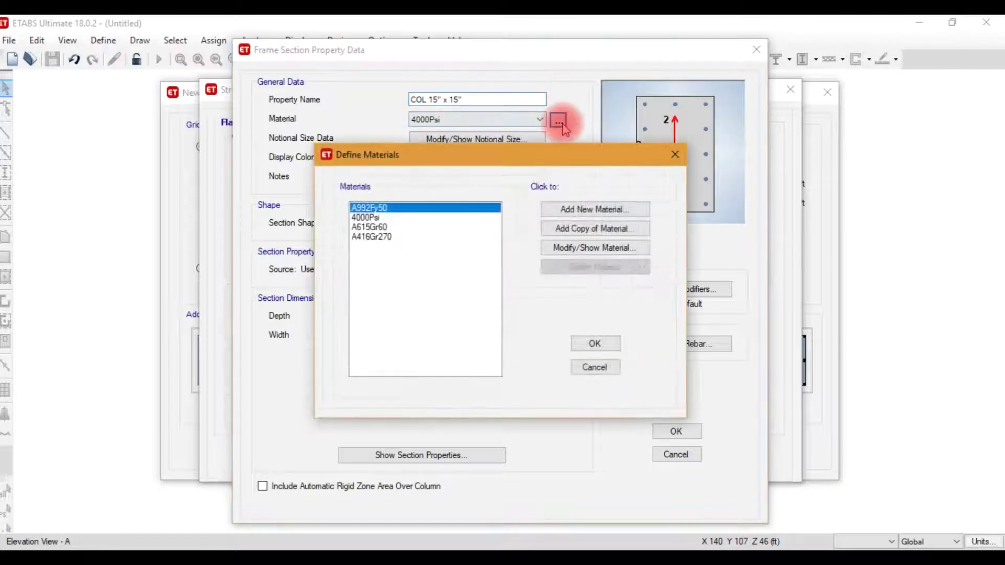
pyautogui.click(440, 218)
pyautogui.click(576, 248)
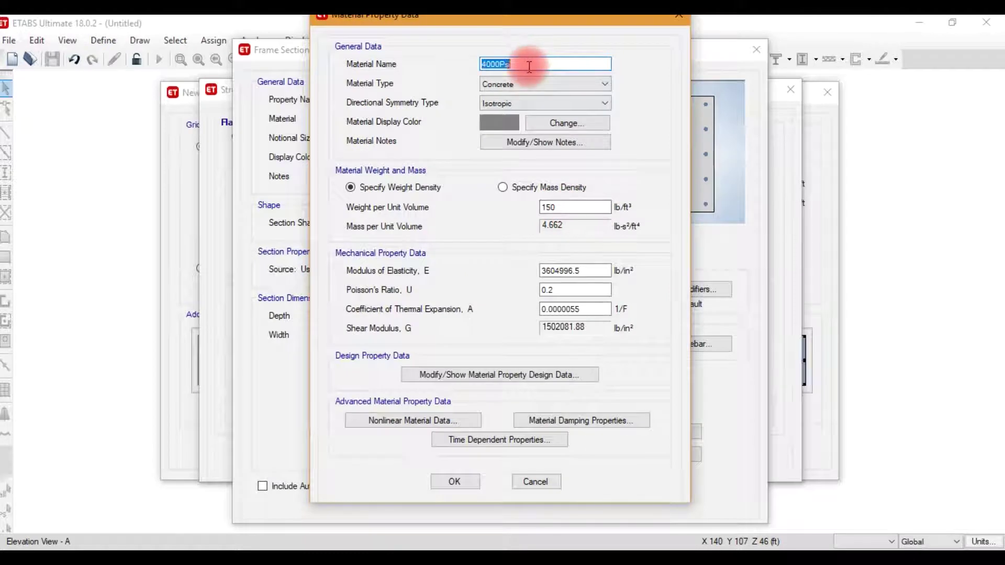
pyautogui.write('CONC')
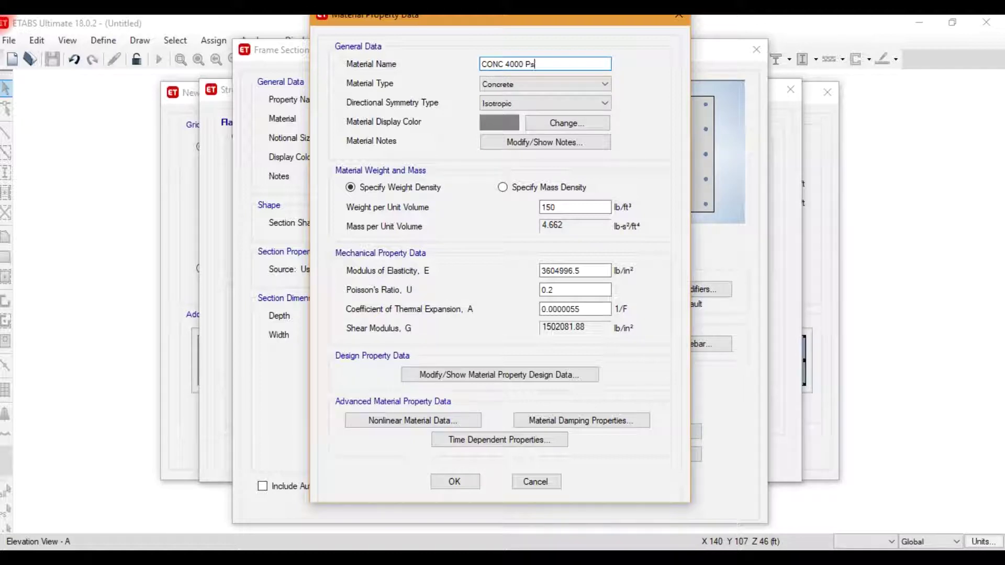
pyautogui.click(532, 84)
pyautogui.click(531, 85)
pyautogui.click(540, 131)
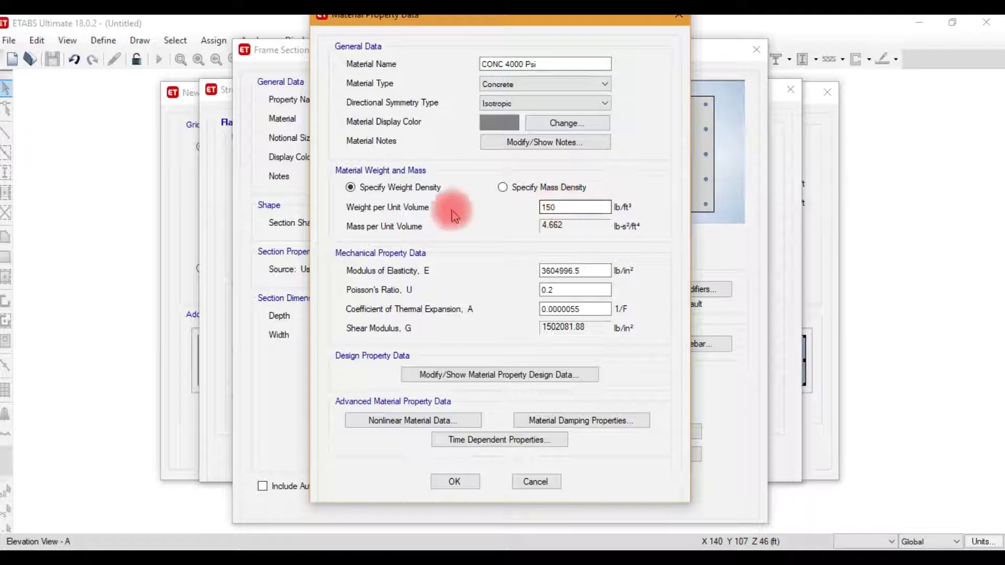
# - Switch to Calculator and convert gravitational acceleration to feet by multiplying 9.81 by 3.281
pyautogui.click(570, 208)
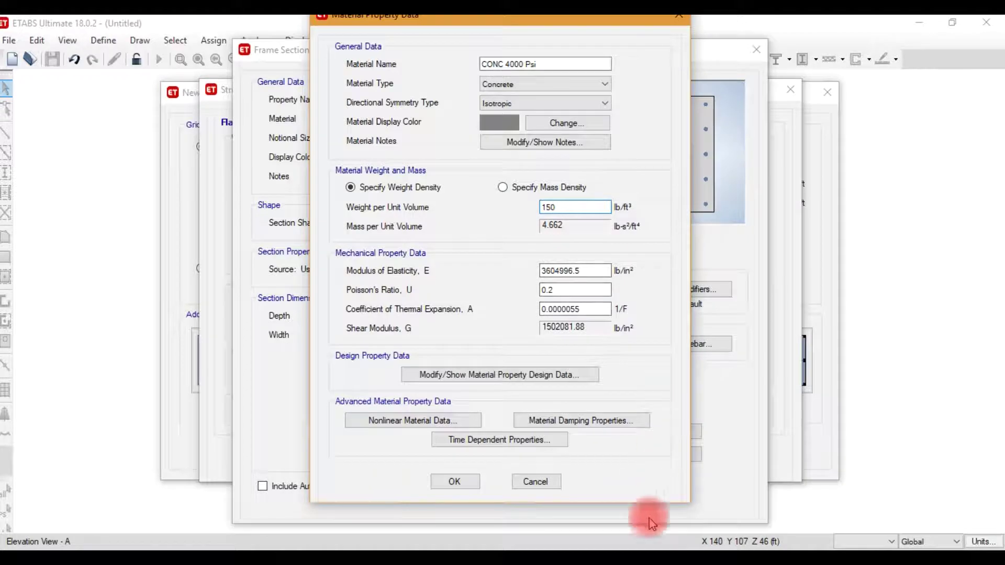
pyautogui.click(648, 540)
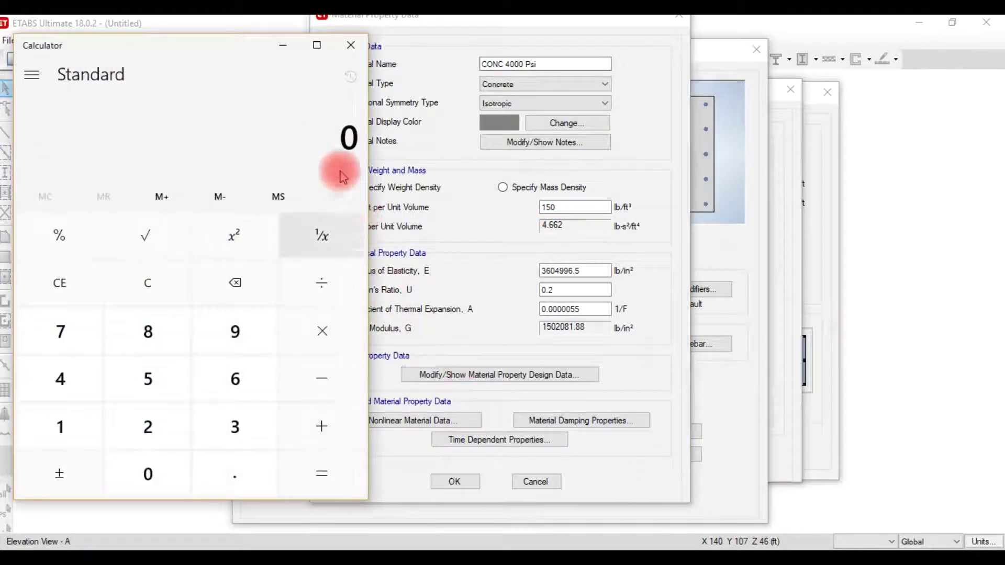
pyautogui.write('9.81')
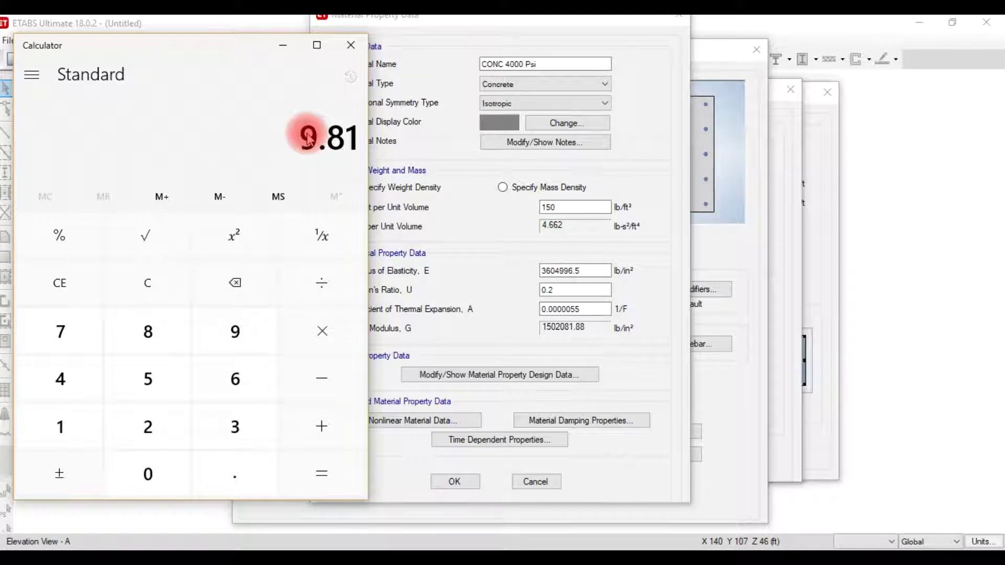
pyautogui.press('*')
pyautogui.write('3.281')
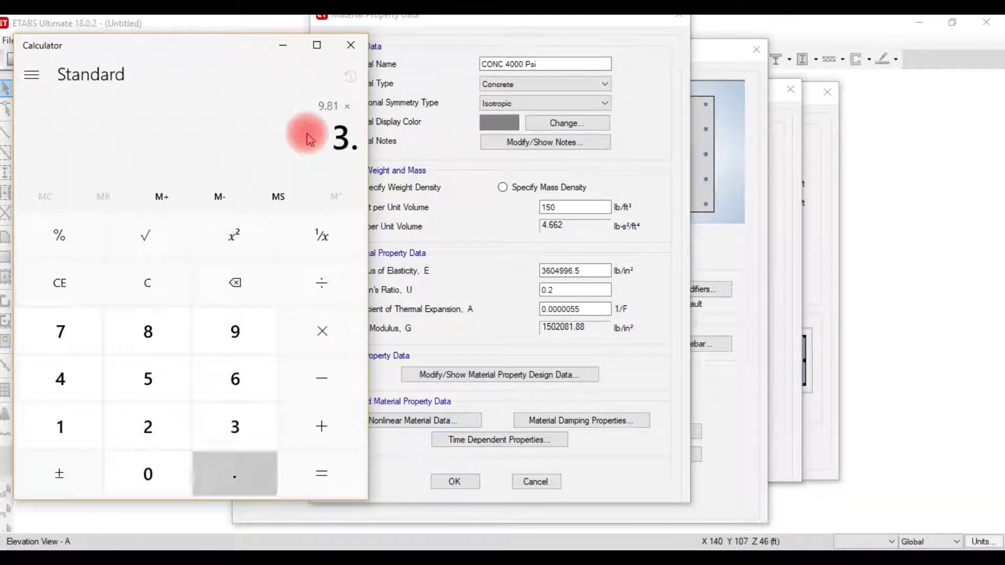
pyautogui.press('Return')
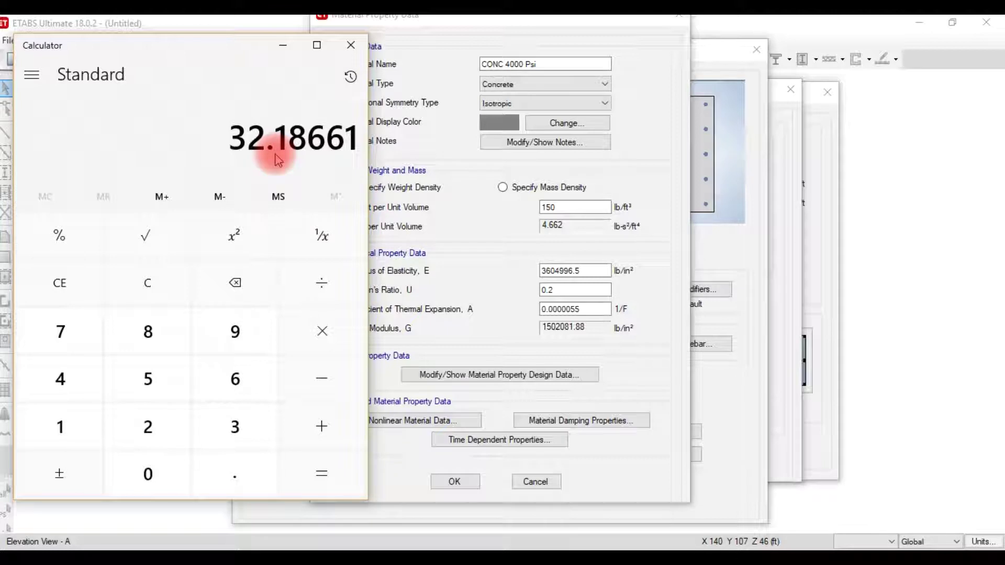
# - Check the concrete's mass per unit volume by dividing 150 by 32.19, and return to ETABS
pyautogui.press('Escape')
pyautogui.write('150/32.19')
pyautogui.press('Return')
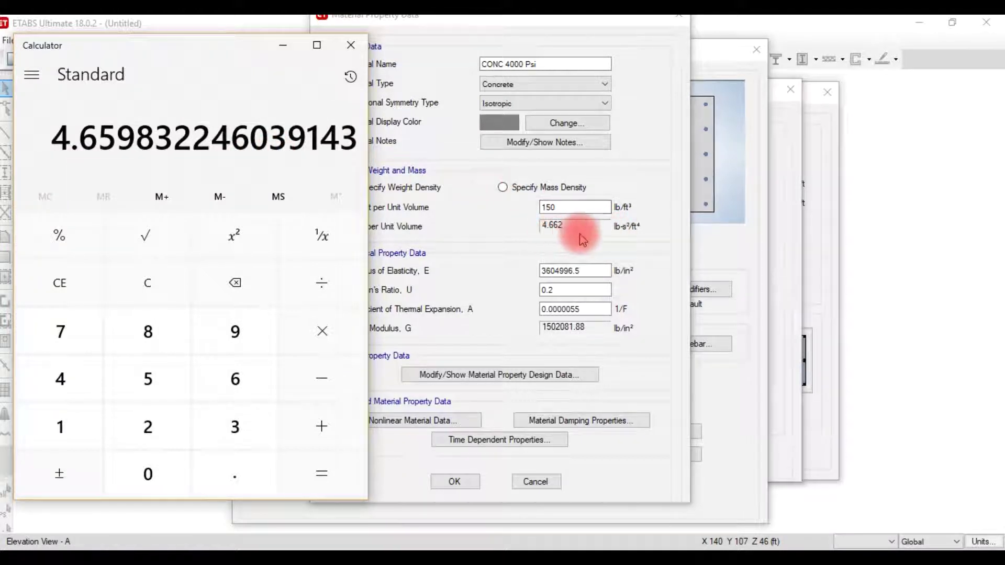
pyautogui.click(494, 286)
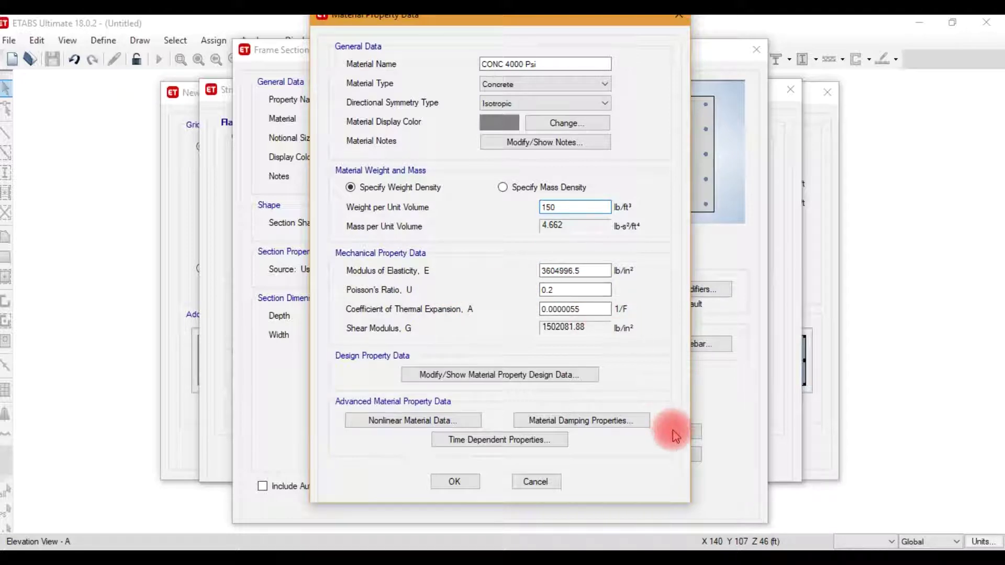
# - Check the concrete's modulus of elasticity in Calculator by multiplying the square root of 4000 by 57000
pyautogui.click(571, 271)
pyautogui.click(740, 550)
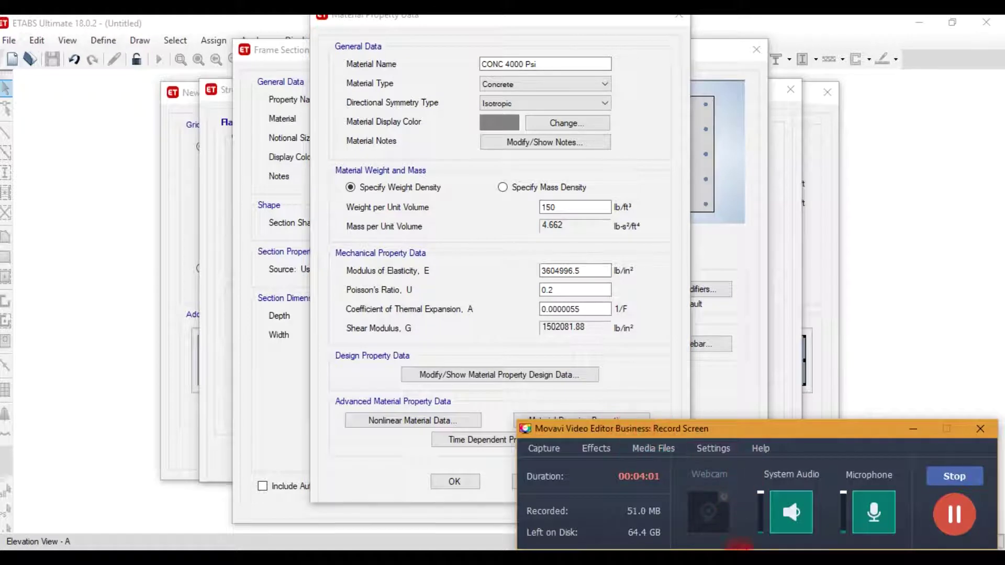
pyautogui.click(740, 549)
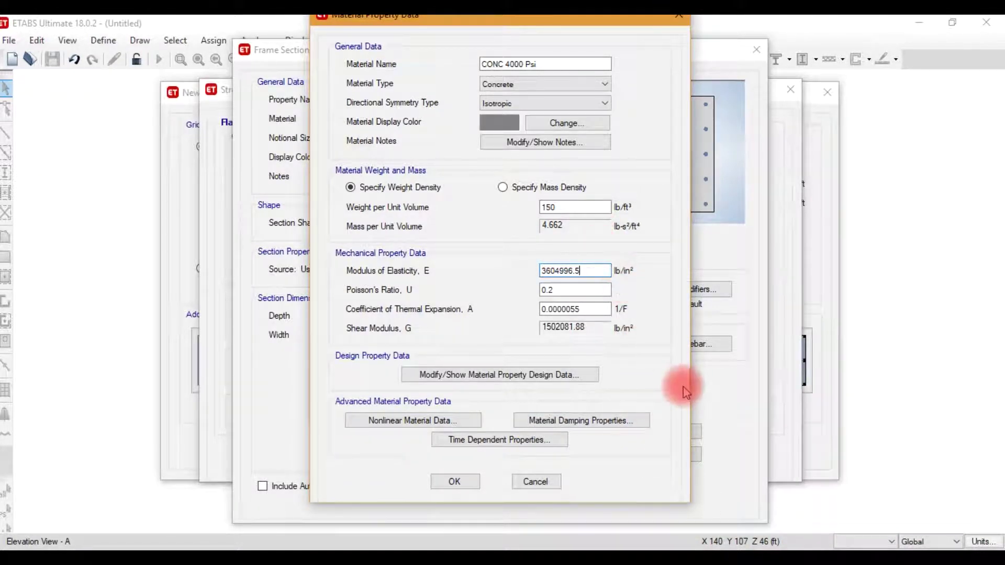
pyautogui.click(631, 547)
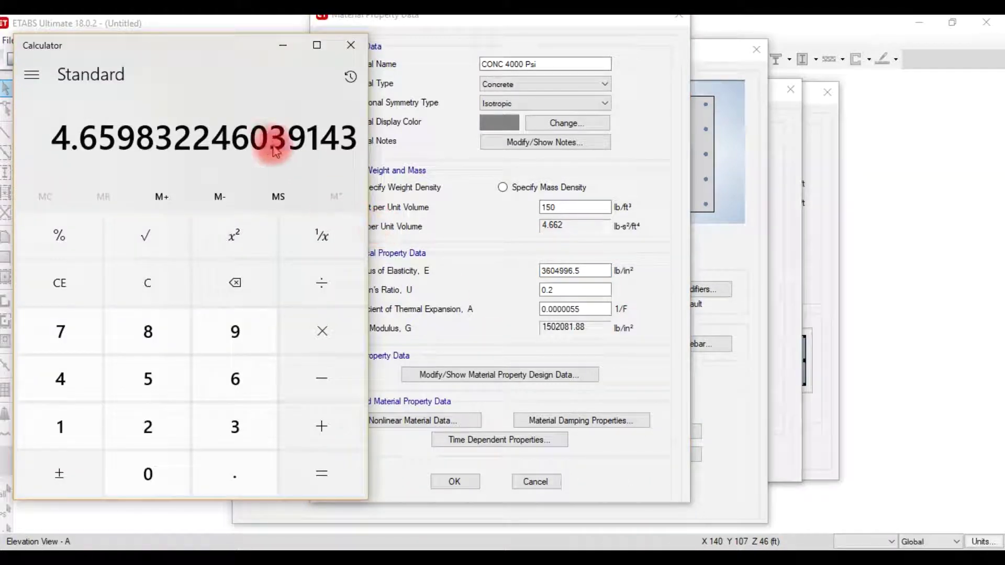
pyautogui.press('Escape')
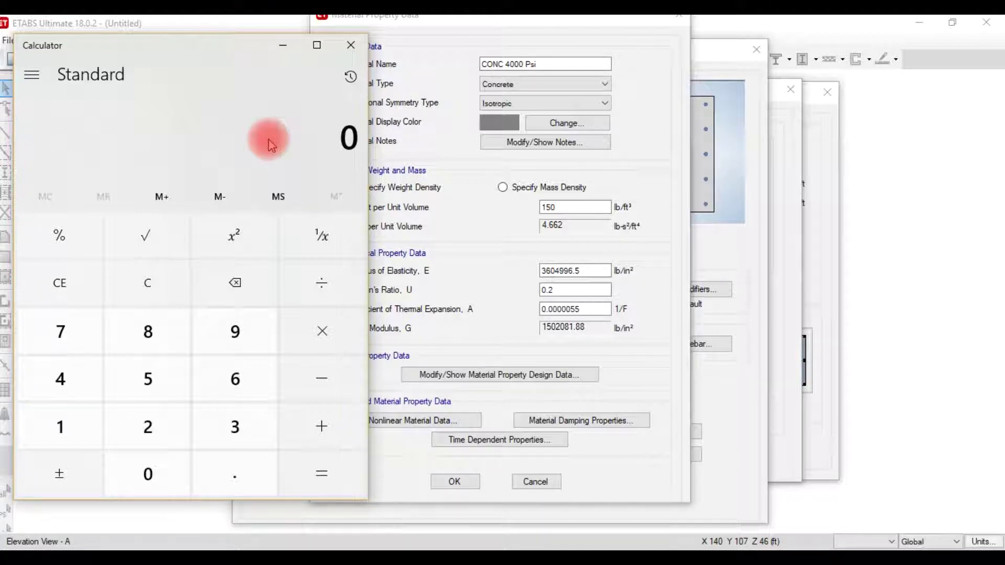
pyautogui.click(162, 225)
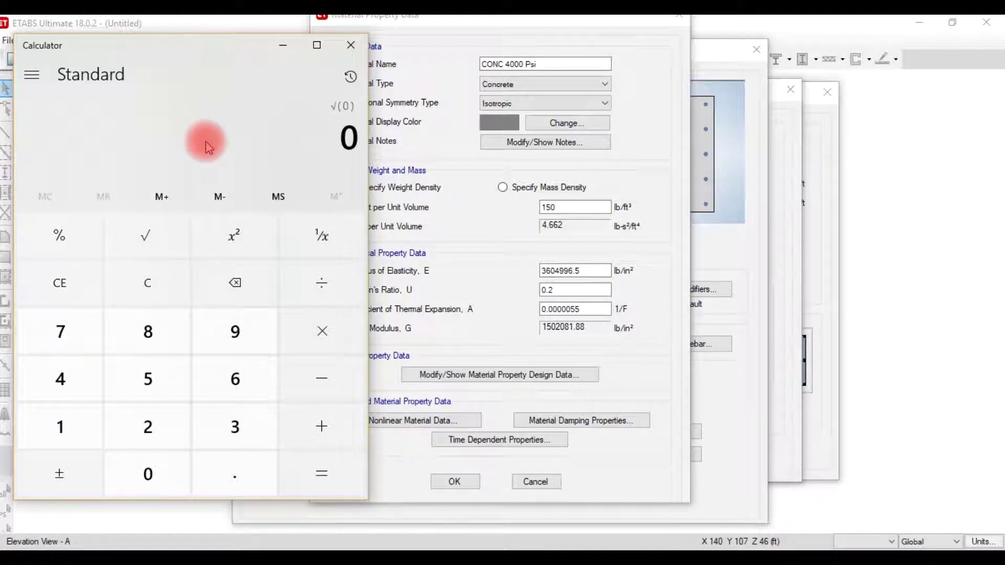
pyautogui.write('4000')
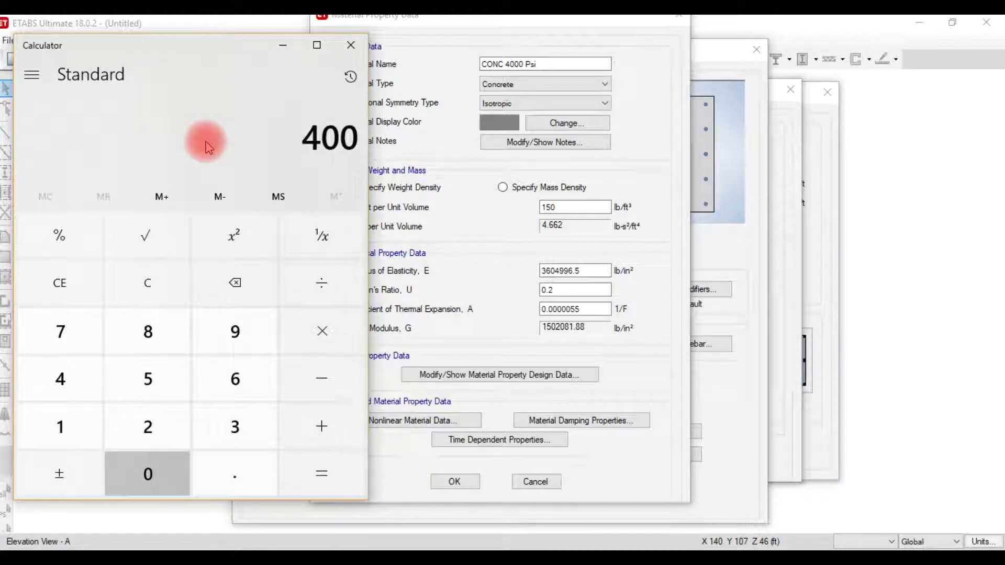
pyautogui.click(156, 241)
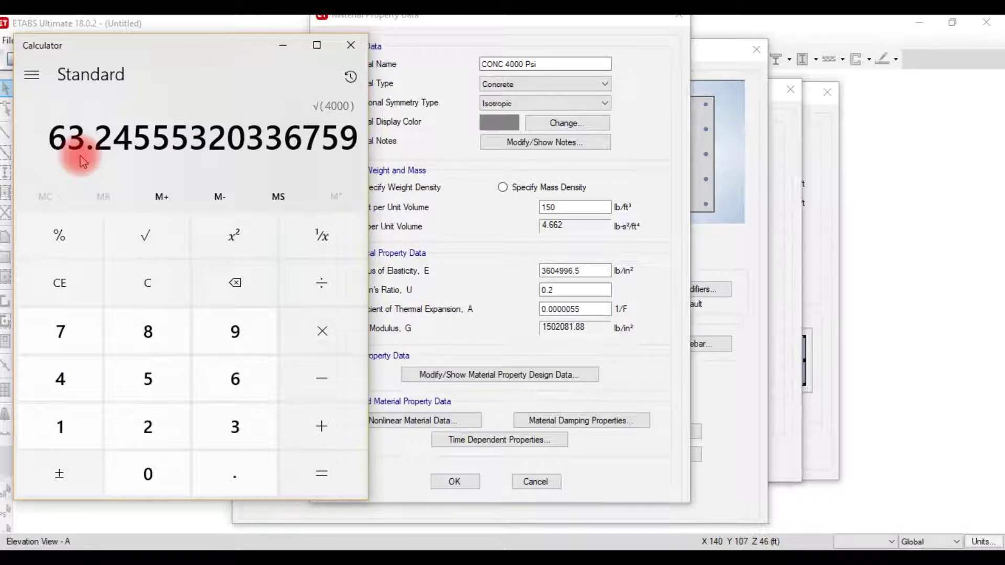
pyautogui.press('*')
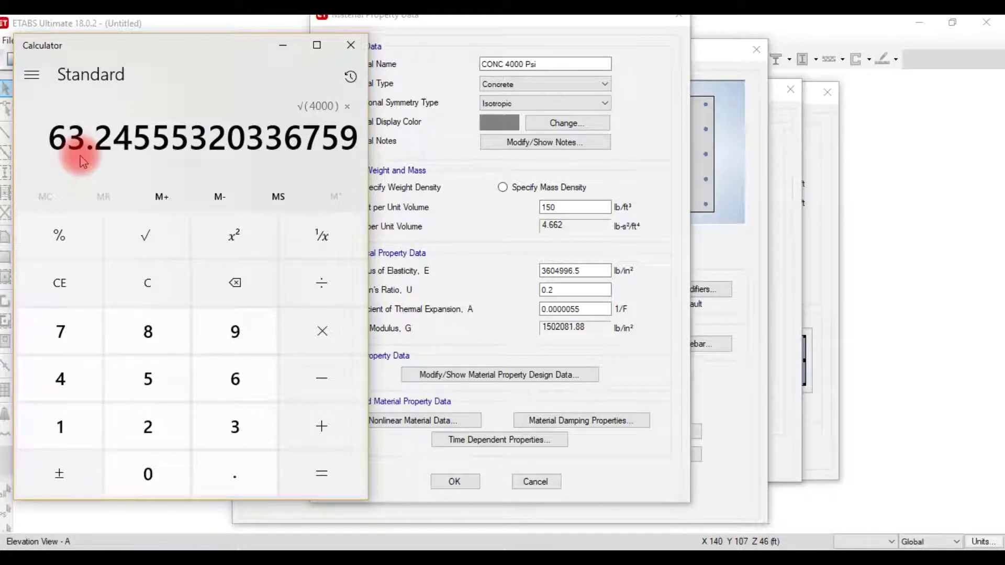
pyautogui.write('57')
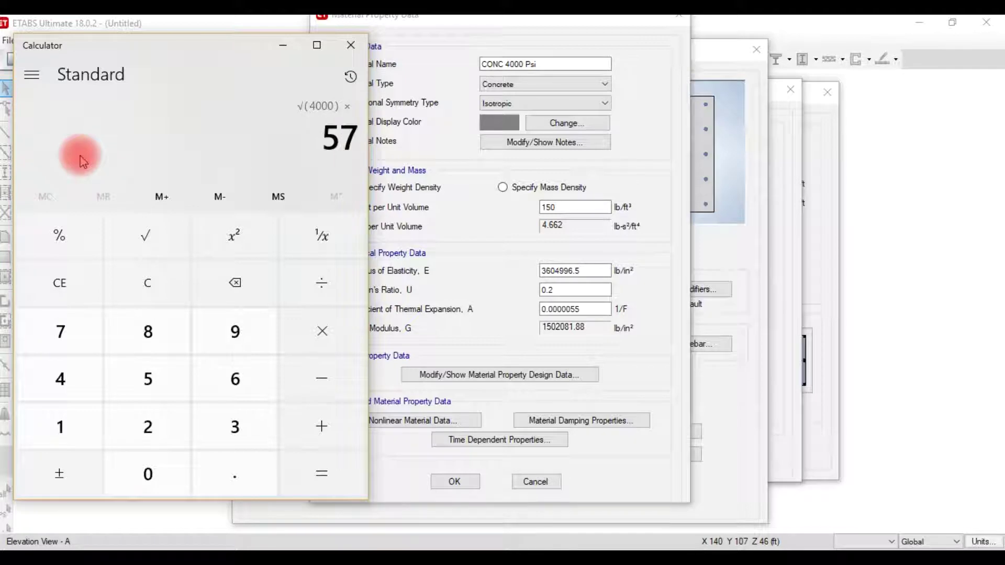
pyautogui.write(',00')
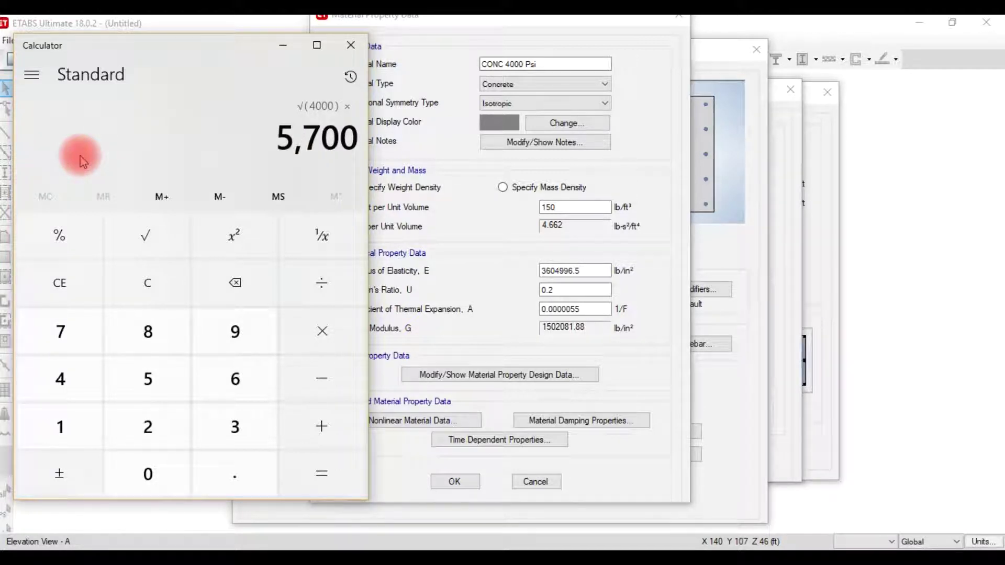
pyautogui.write('0')
pyautogui.press('Return')
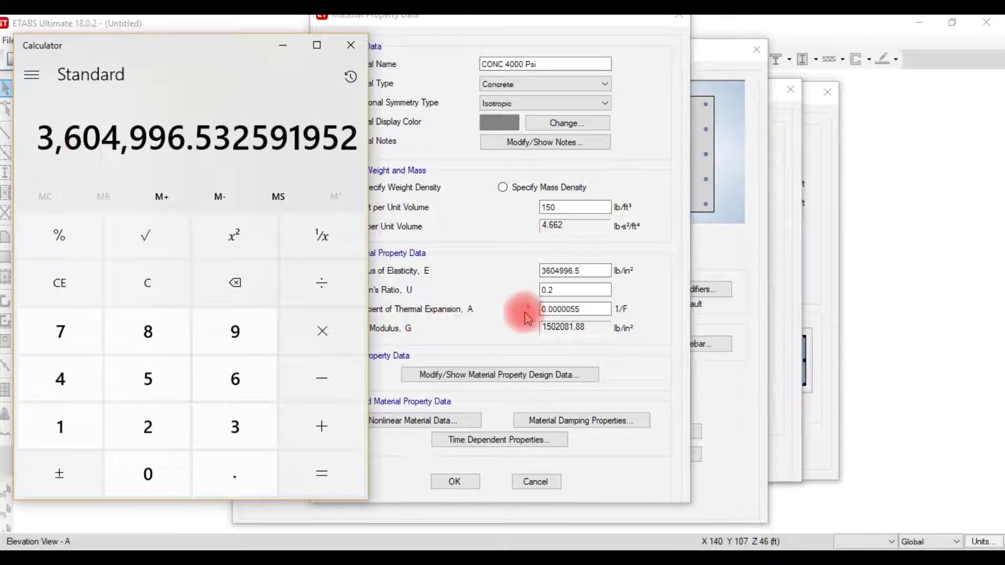
pyautogui.click(548, 288)
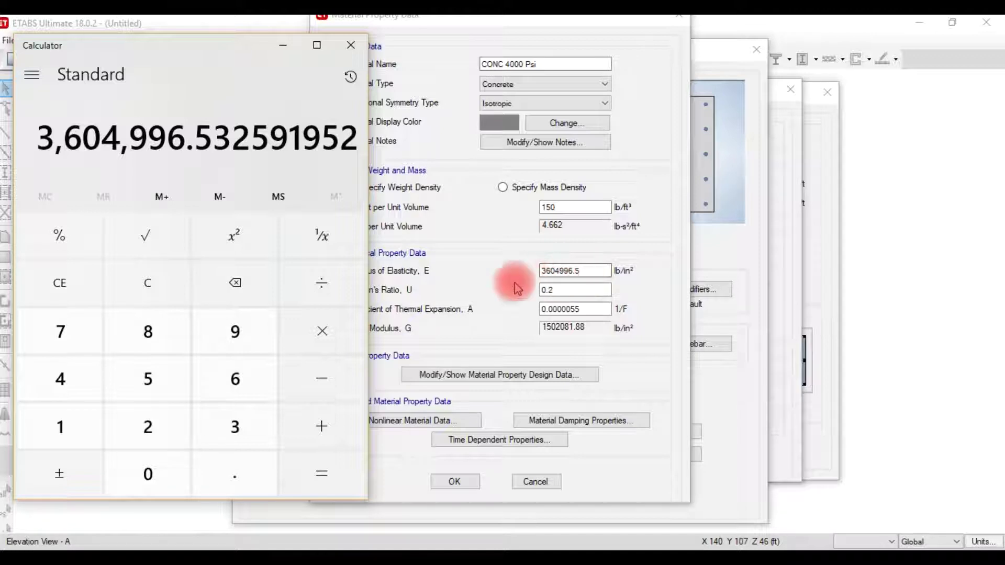
pyautogui.click(461, 276)
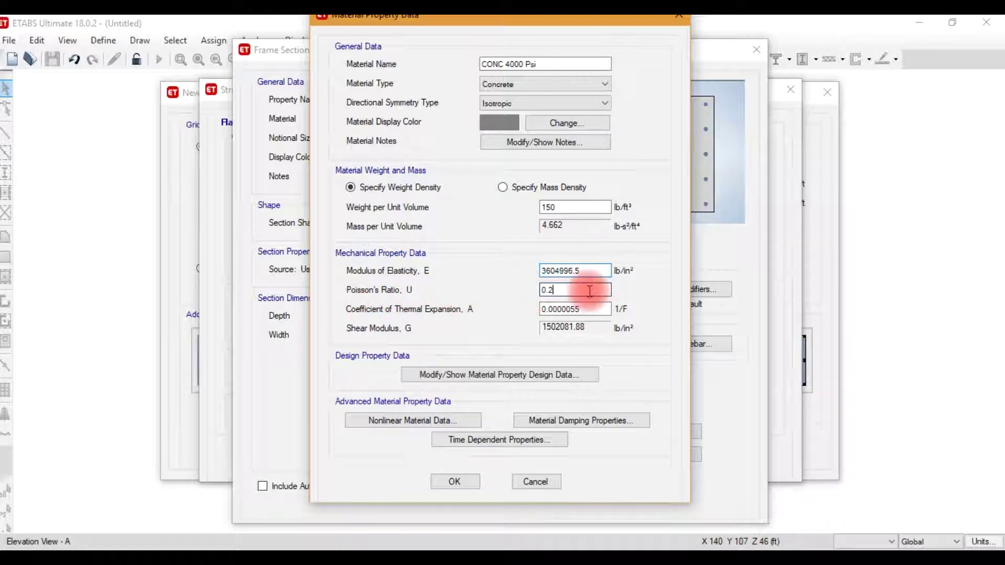
# - Check the concrete's shear modulus in Calculator by dividing the calculated elastic modulus by 1.2 and by 2
pyautogui.click(589, 309)
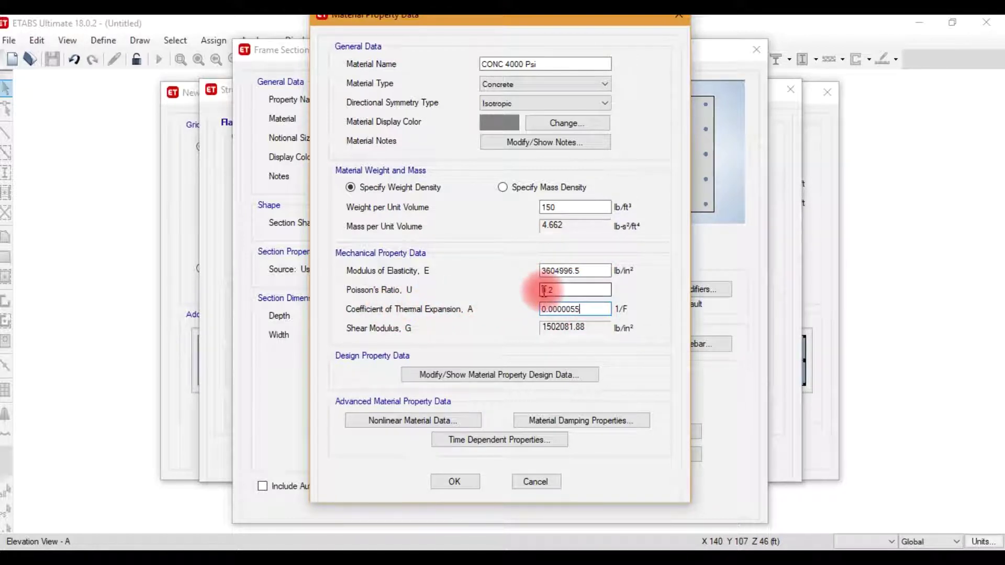
pyautogui.hotkey('alt', 'Tab')
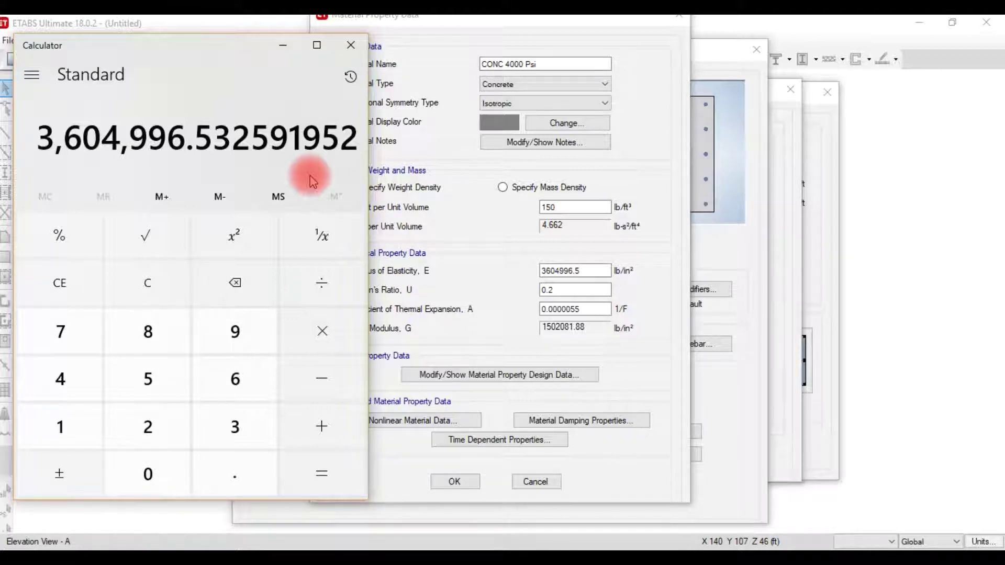
pyautogui.press('/')
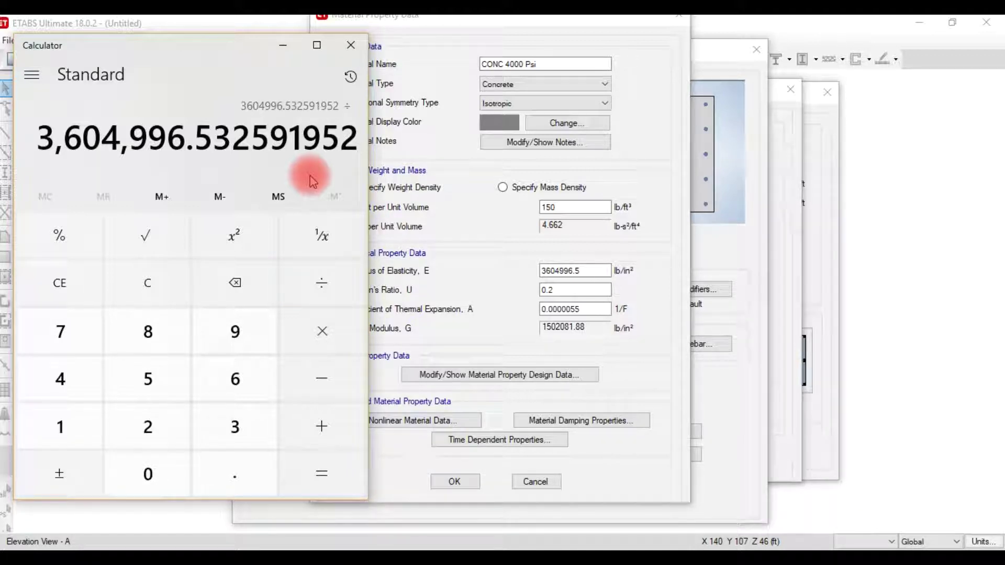
pyautogui.write('1.2')
pyautogui.press('Return')
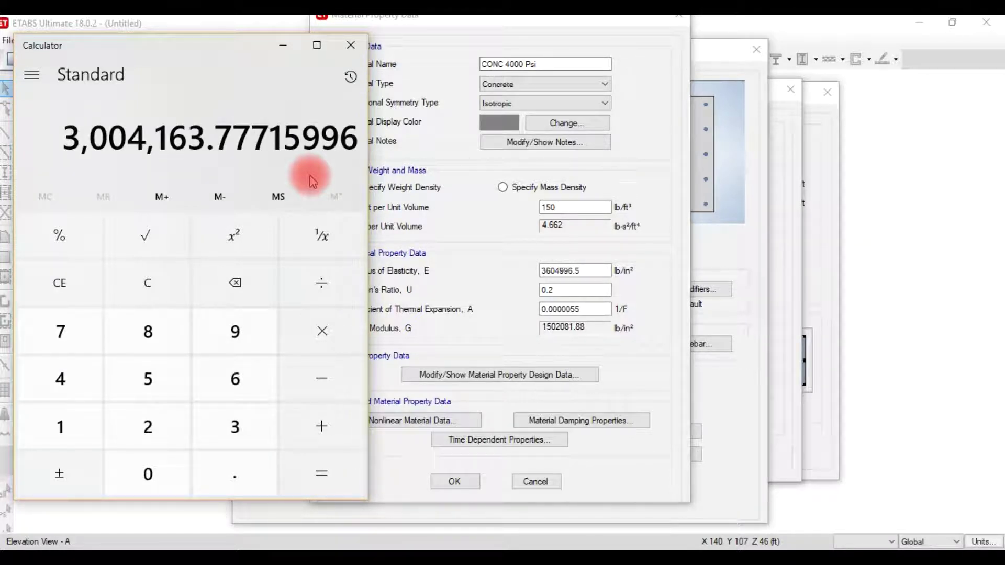
pyautogui.press('/')
pyautogui.write('2')
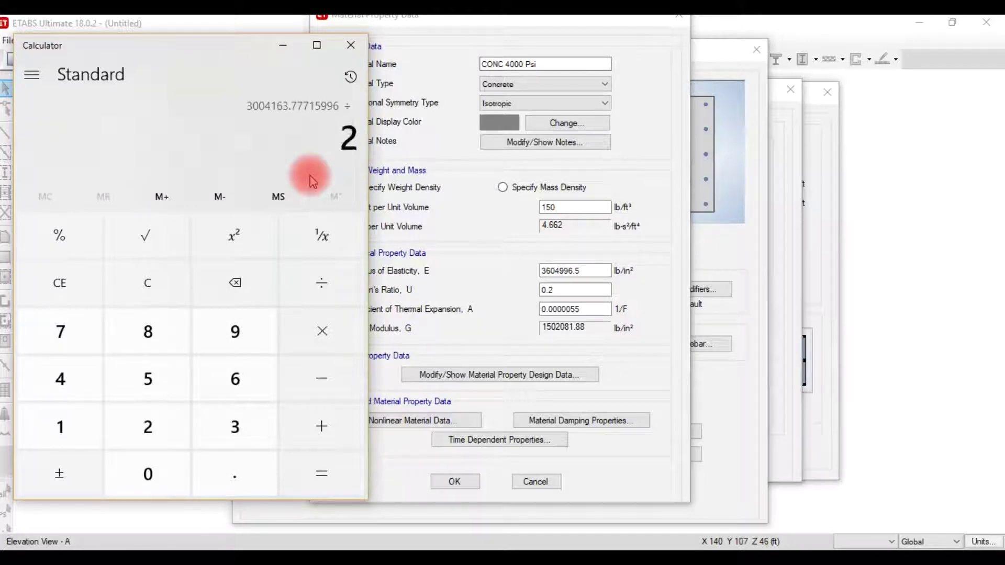
pyautogui.press('Return')
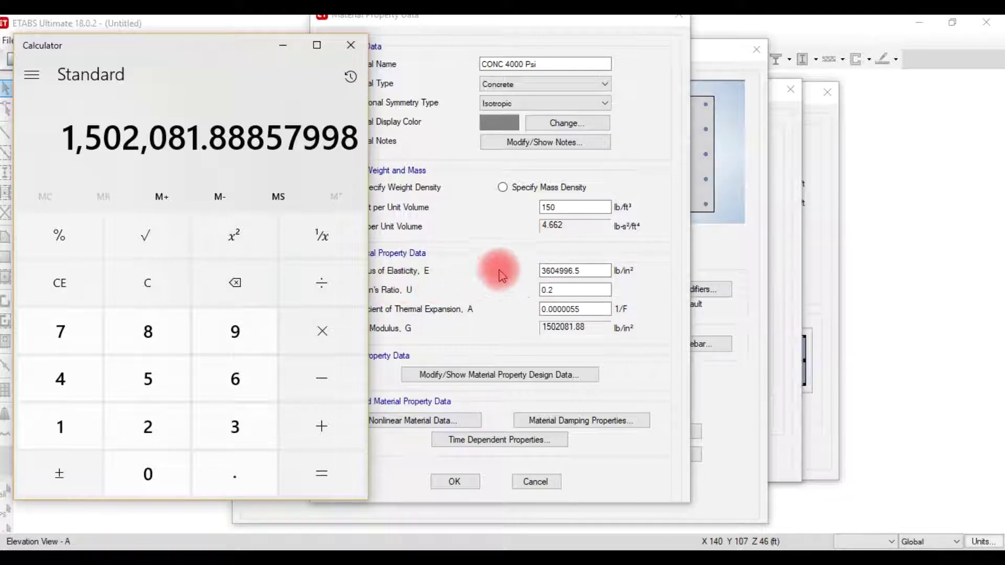
pyautogui.click(588, 272)
pyautogui.doubleClick(585, 271)
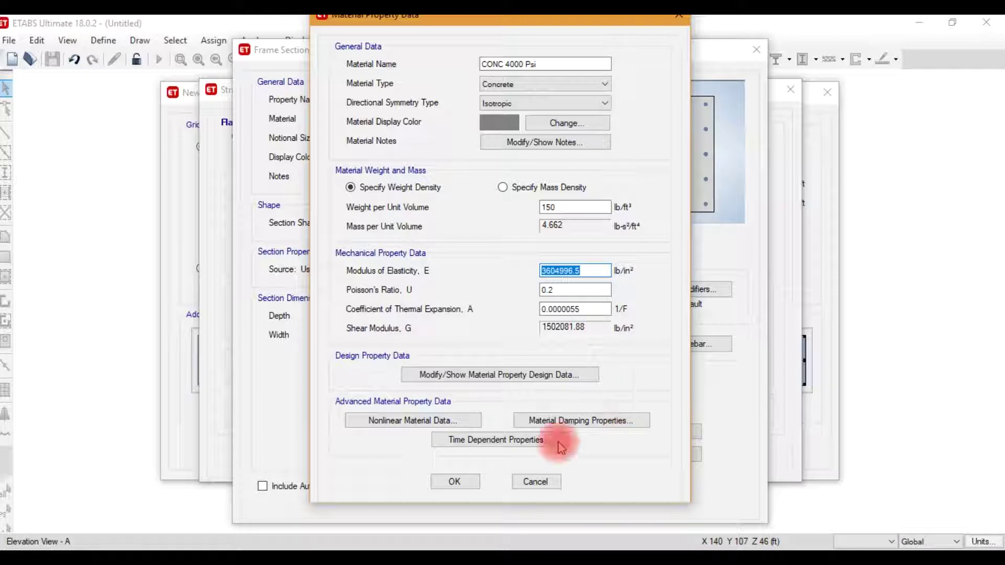
# - Review the grade and specified compressive strength in the concrete material's design data and accept them
pyautogui.click(463, 375)
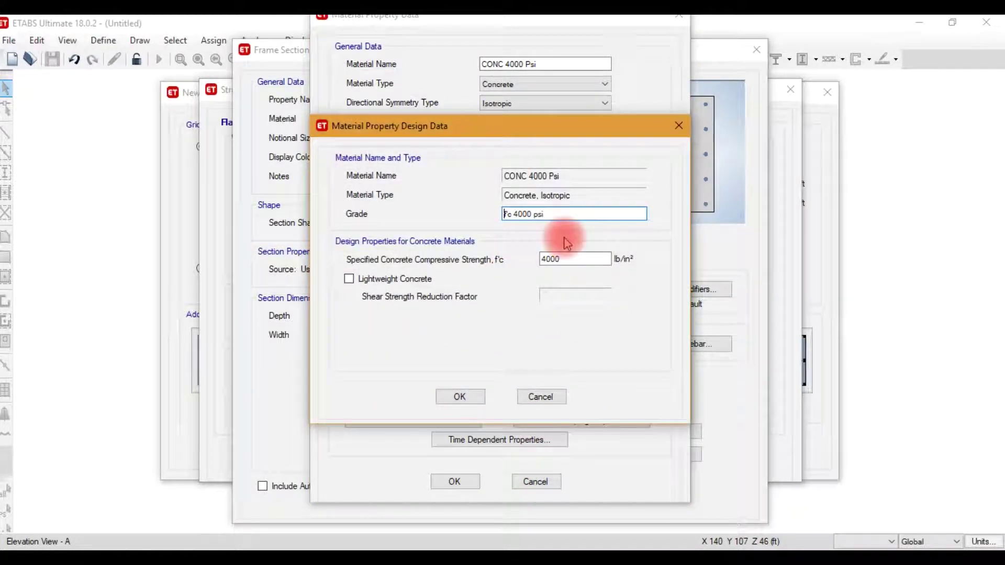
pyautogui.doubleClick(582, 259)
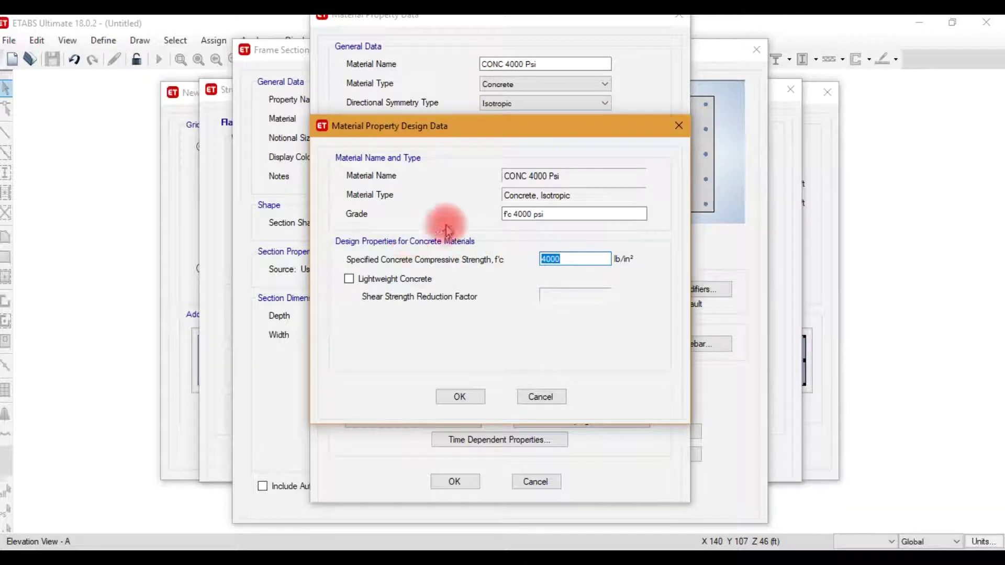
pyautogui.doubleClick(558, 215)
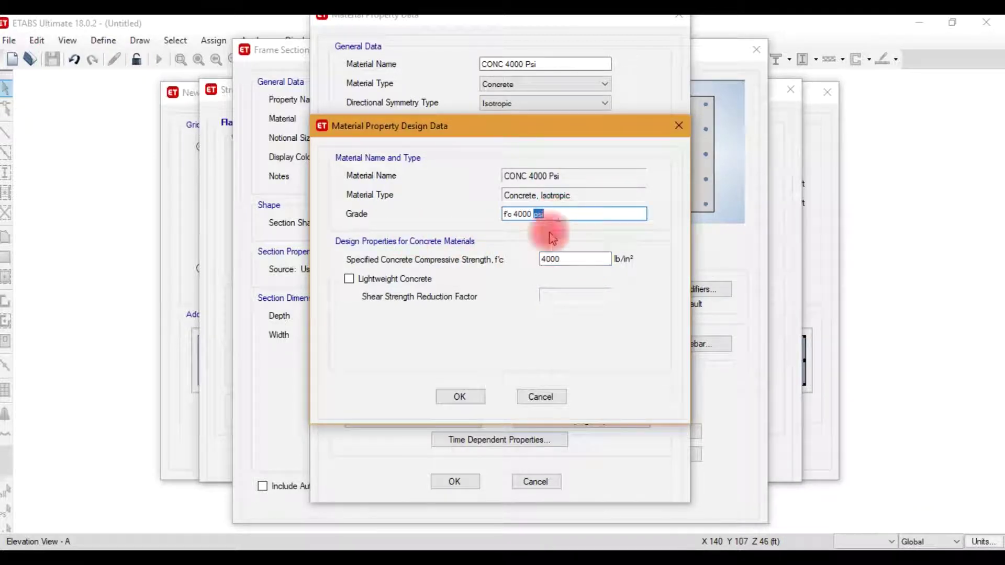
pyautogui.click(461, 396)
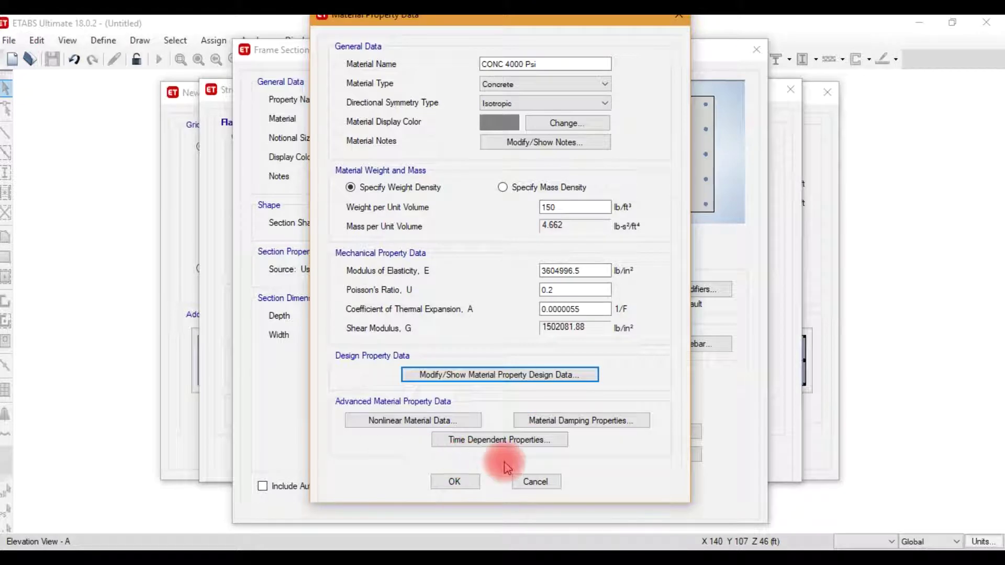
# - Accept the concrete material definition and assign CONC 4000 Psi to the COL 15" x 15" section
pyautogui.click(455, 483)
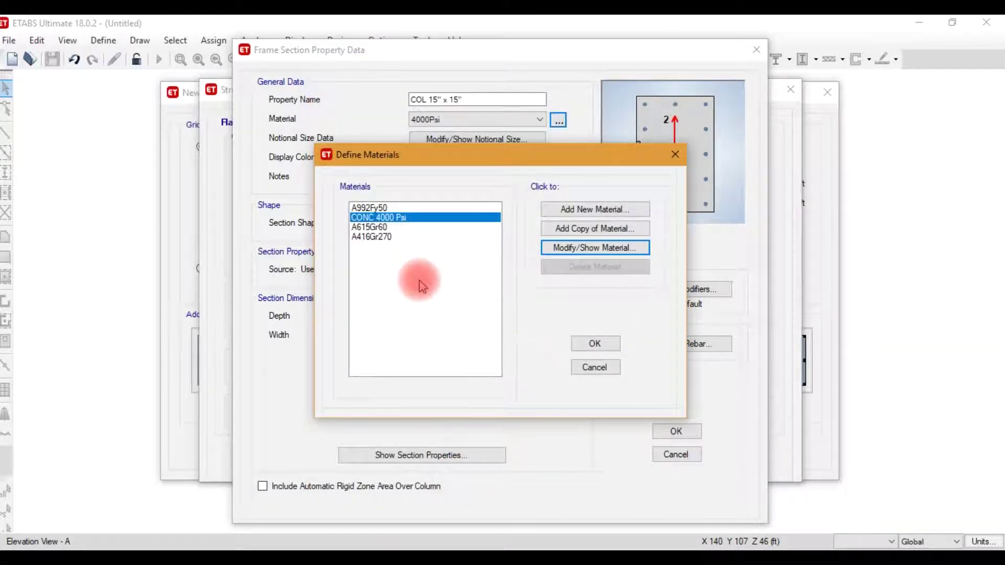
pyautogui.click(595, 344)
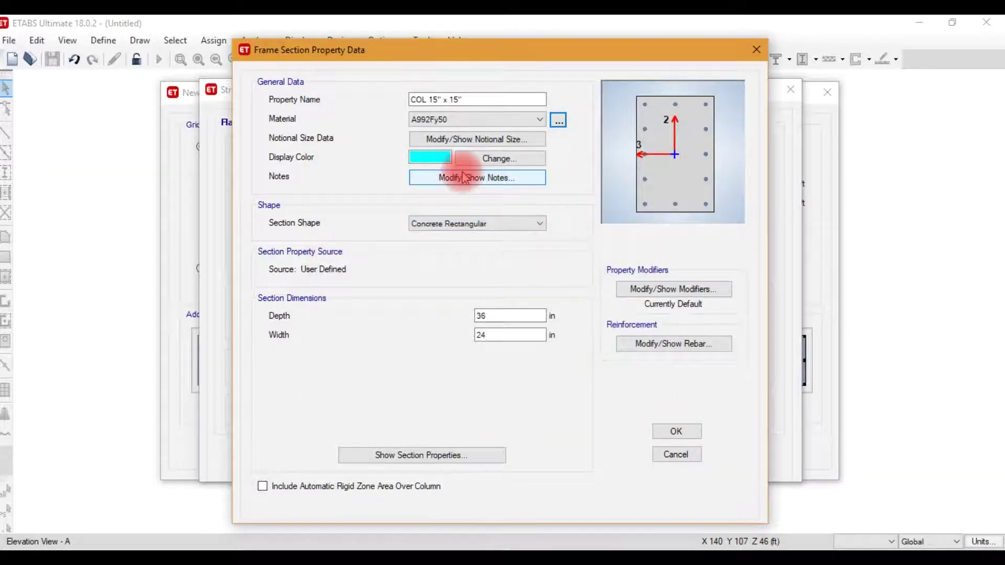
pyautogui.click(467, 129)
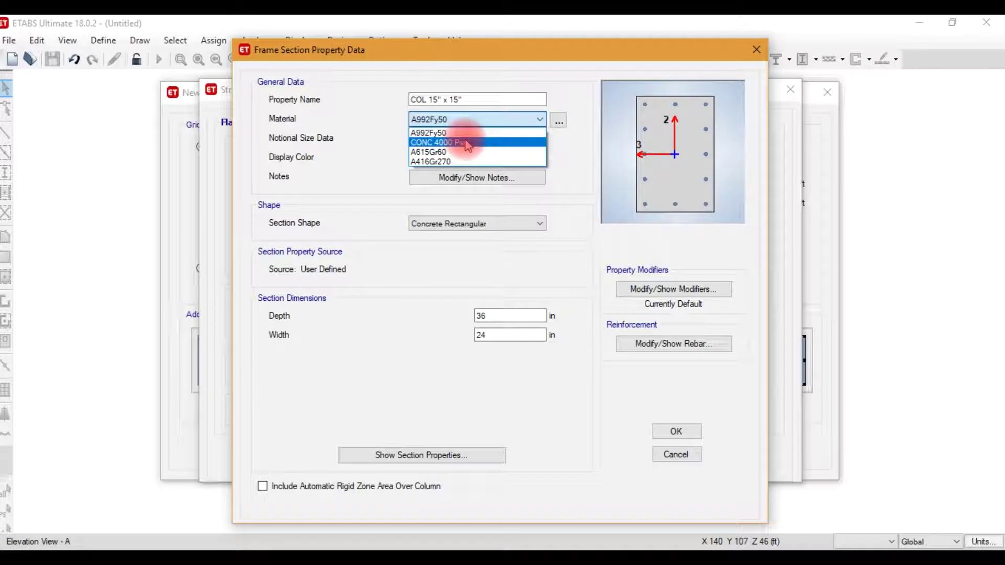
pyautogui.click(467, 139)
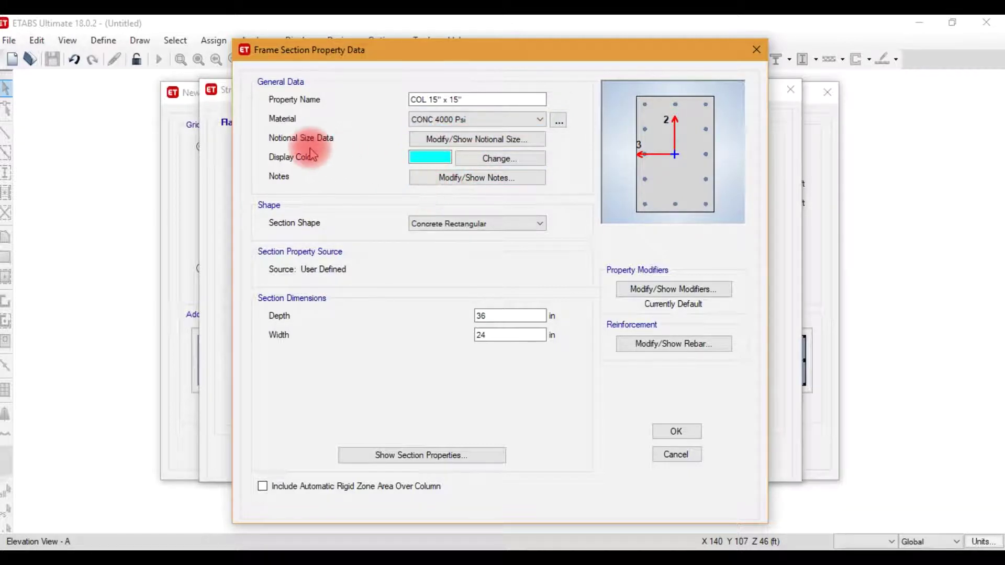
pyautogui.click(429, 179)
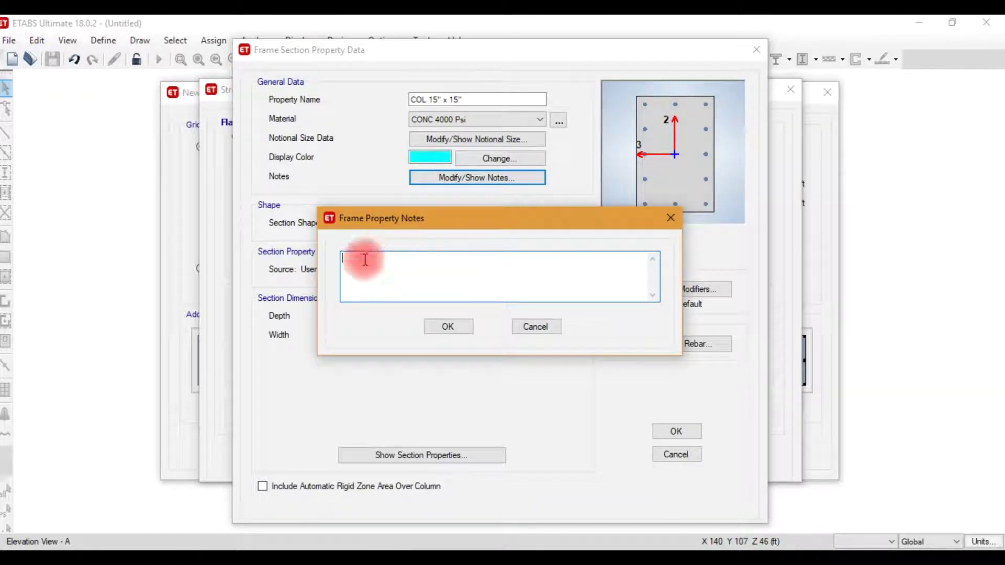
pyautogui.click(670, 218)
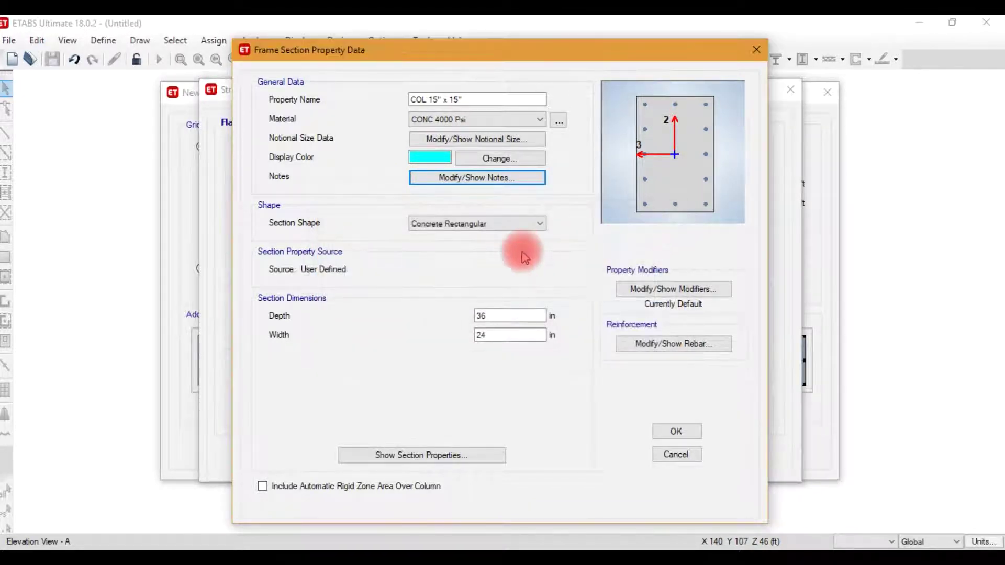
pyautogui.click(464, 225)
pyautogui.click(464, 226)
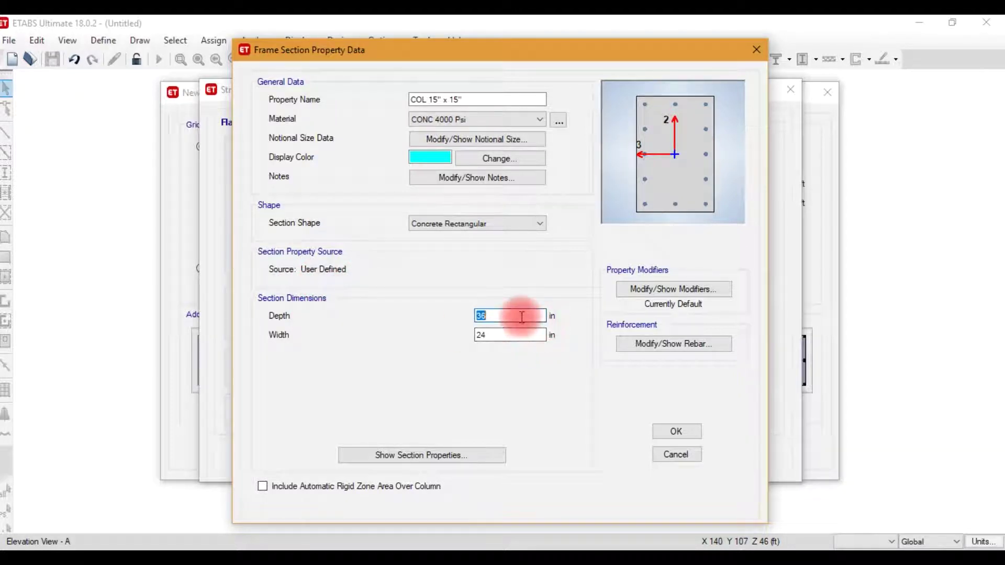
# - Set the column section's depth and width to 15 in each and review its property modifiers without changing them
pyautogui.write('15')
pyautogui.doubleClick(517, 340)
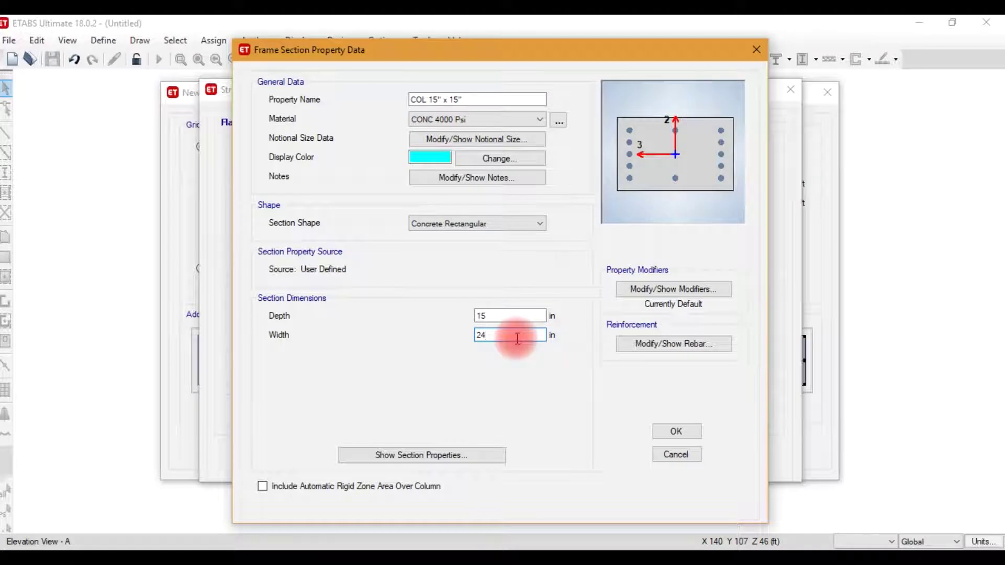
pyautogui.write('15')
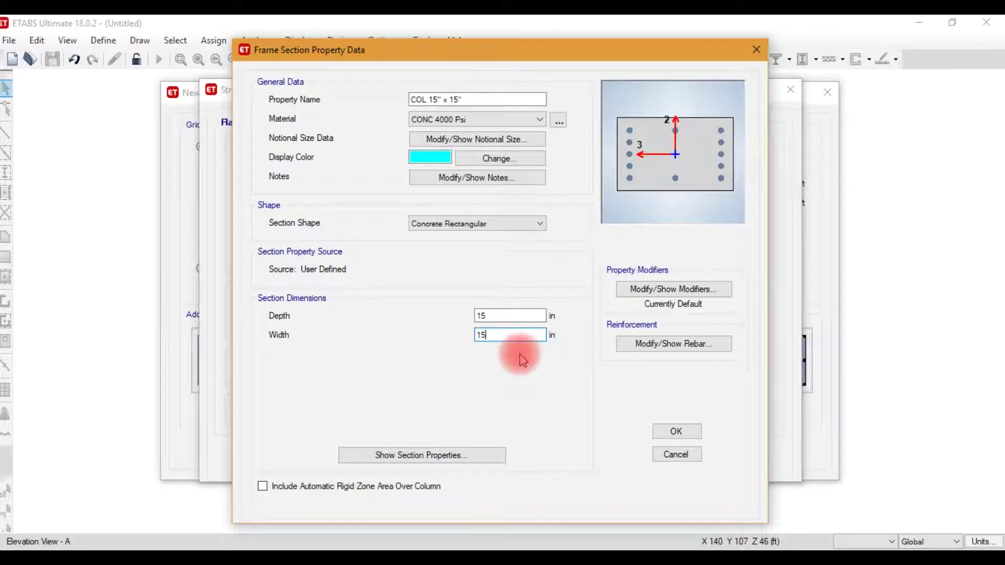
pyautogui.click(642, 290)
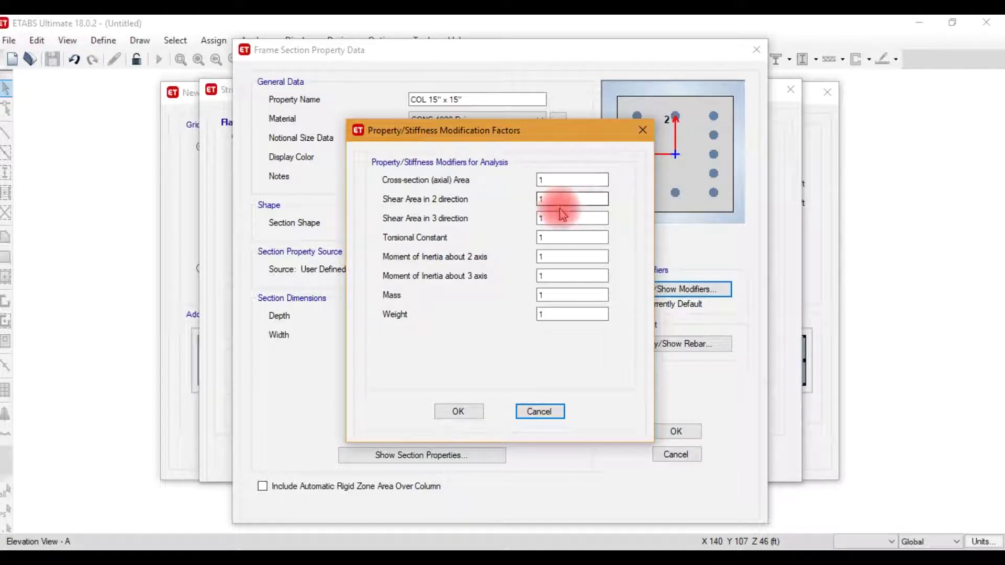
pyautogui.click(540, 412)
# - From the column's reinforcement data, rename the A615Gr60 rebar material as STEEL 60000 Psi
pyautogui.click(628, 350)
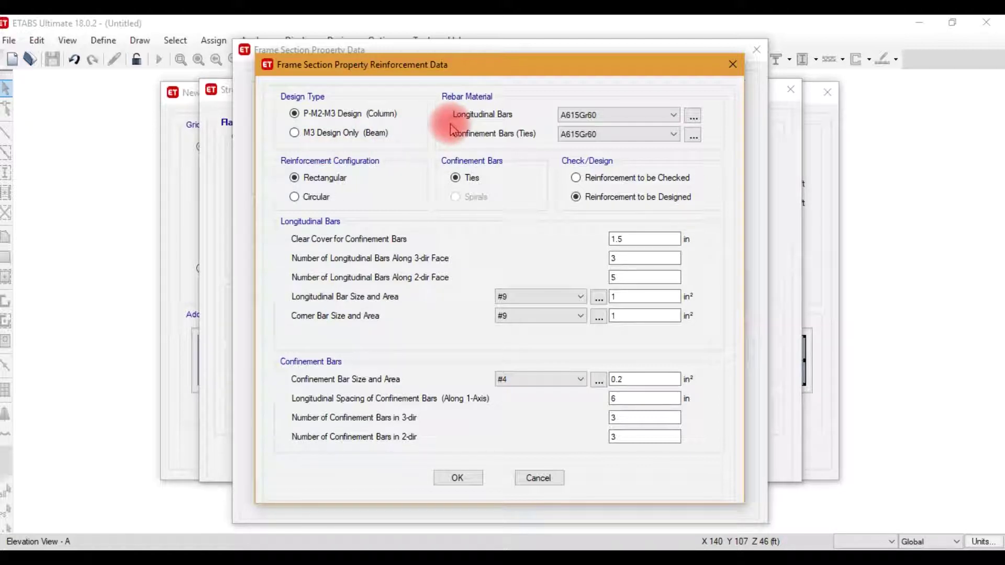
pyautogui.click(579, 116)
pyautogui.click(578, 118)
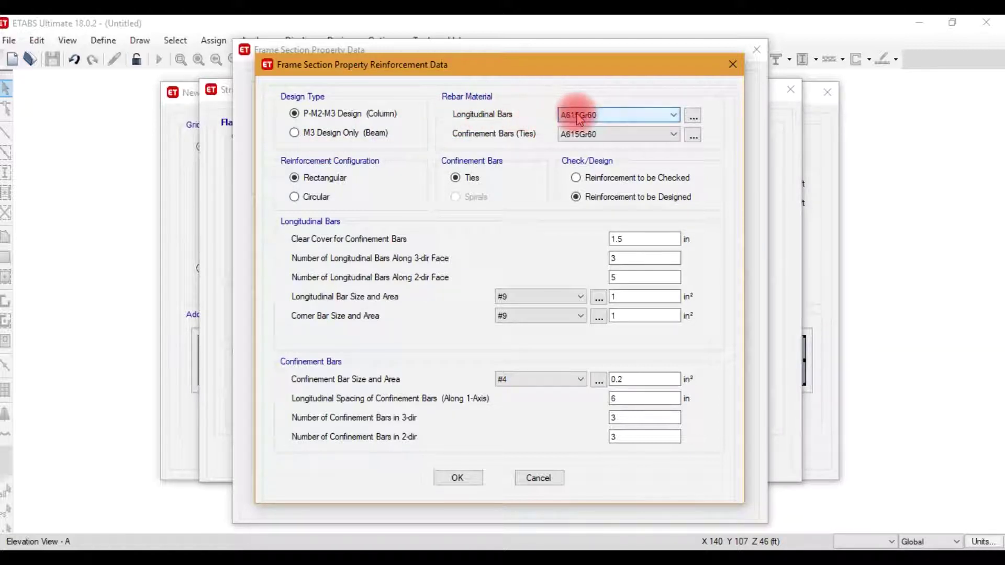
pyautogui.click(699, 120)
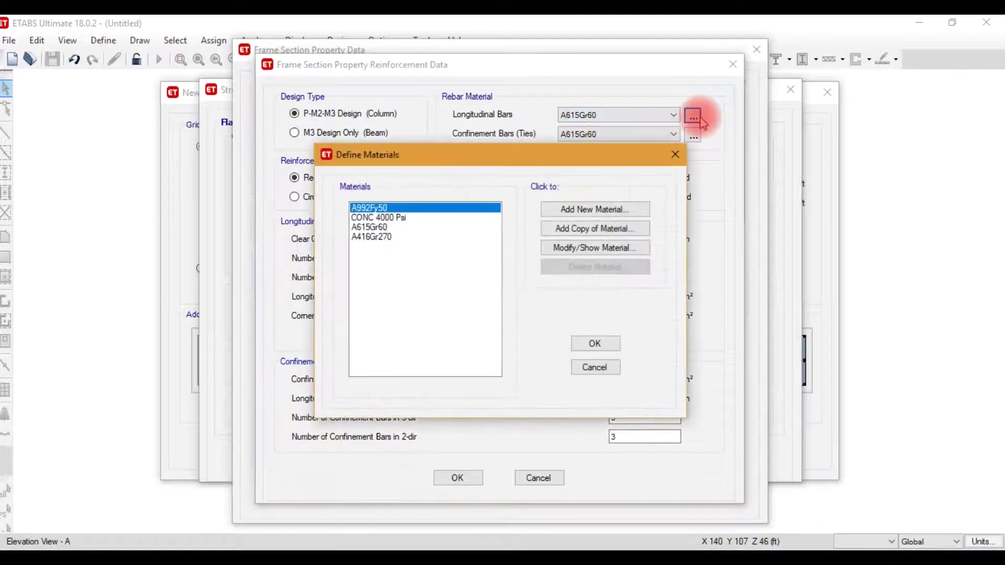
pyautogui.click(398, 228)
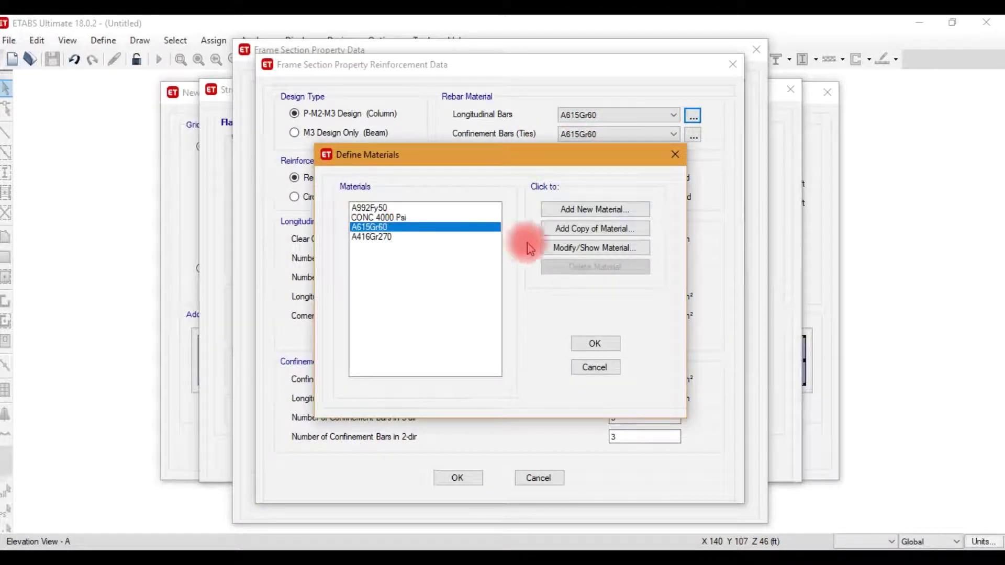
pyautogui.click(561, 249)
pyautogui.moveTo(531, 71); pyautogui.dragTo(408, 62)
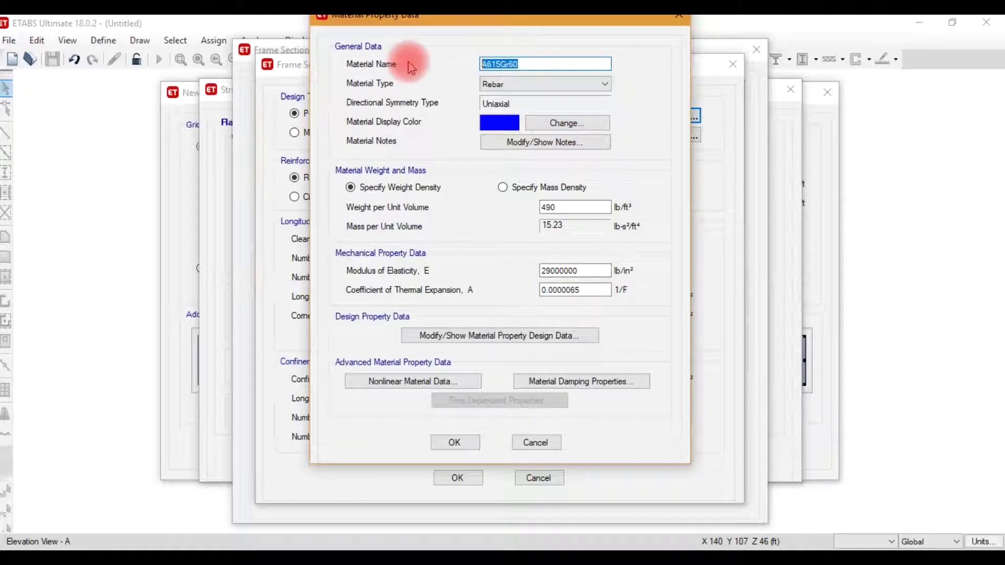
pyautogui.write('STEEL 60000 Psi')
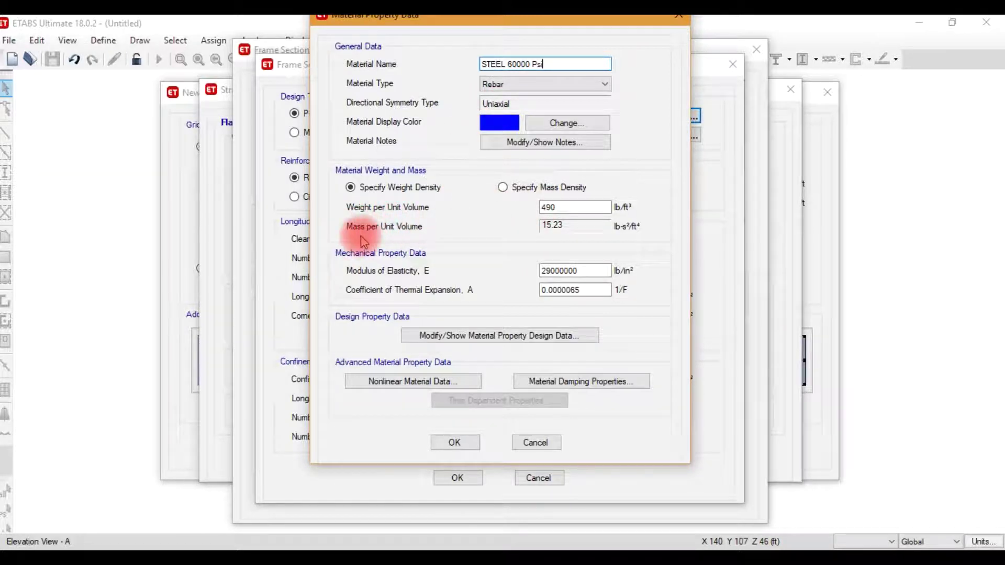
# - Review the rebar material's weight per unit volume, modulus of elasticity and coefficient of thermal expansion
pyautogui.click(580, 209)
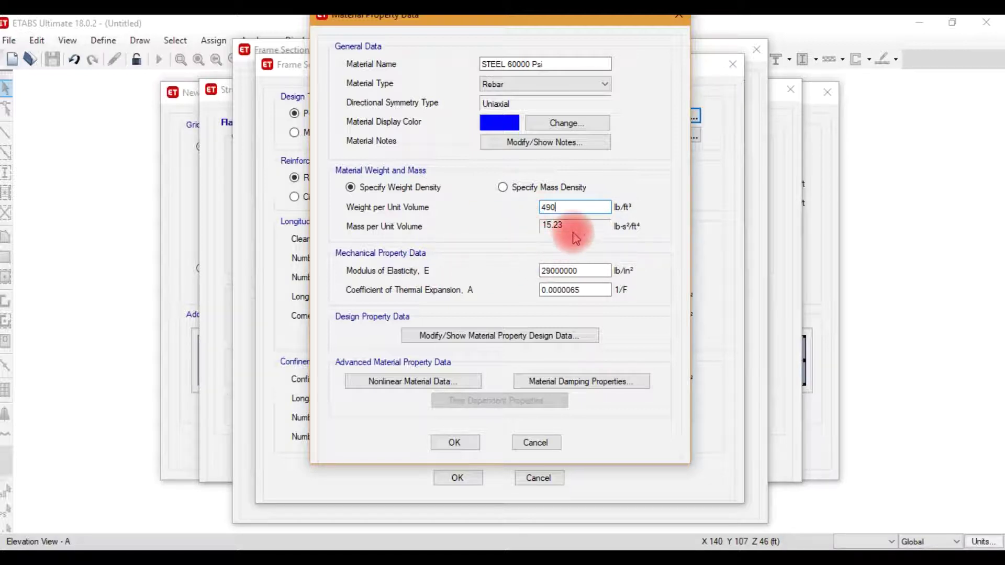
pyautogui.click(592, 274)
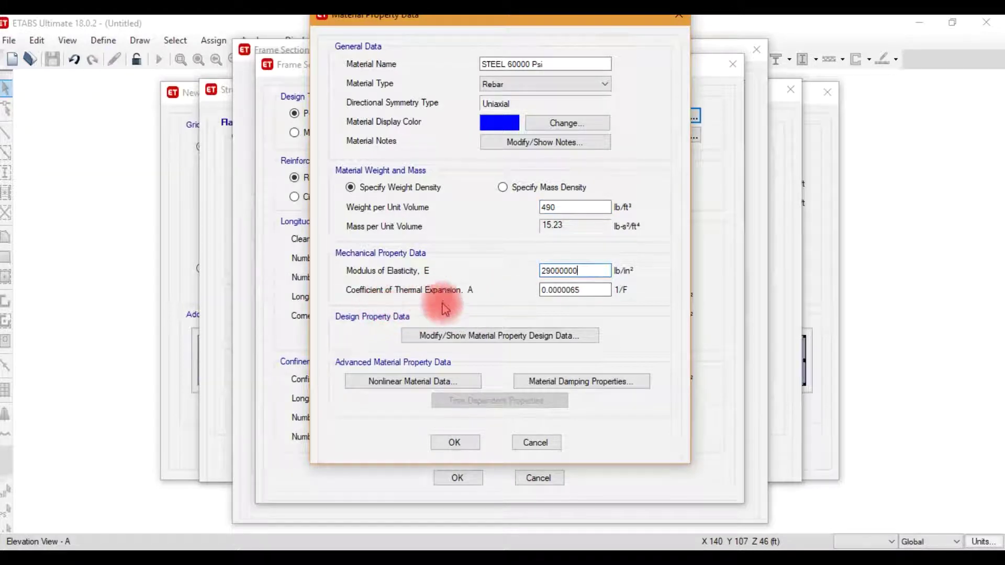
pyautogui.click(590, 290)
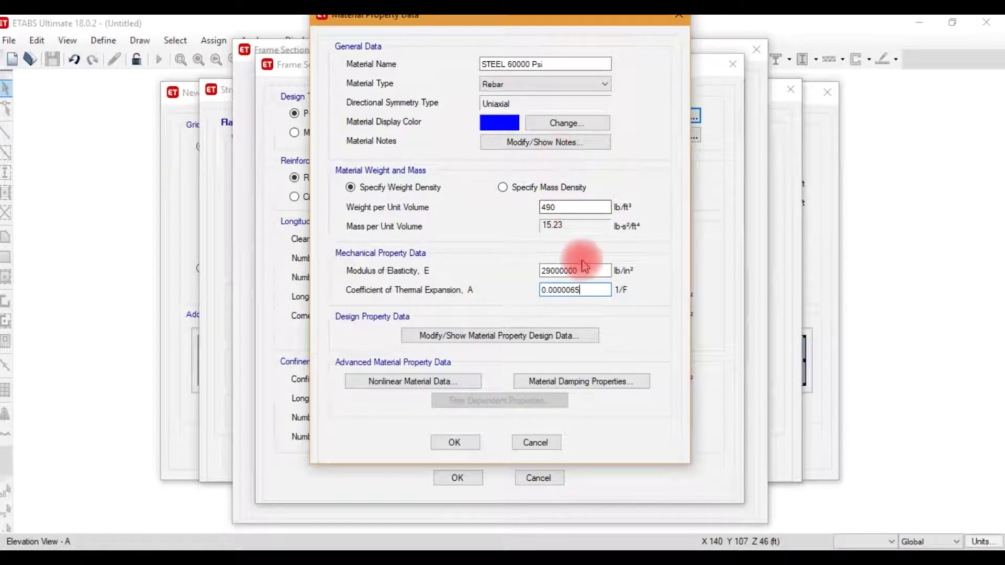
# - Review the grade and the minimum and expected yield and tensile strengths in the rebar material's design data
pyautogui.click(432, 338)
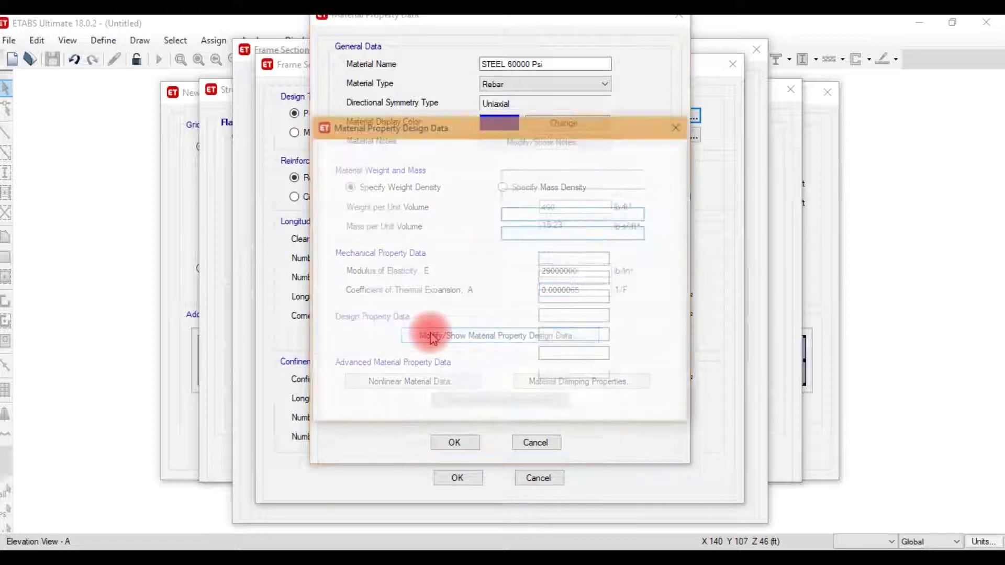
pyautogui.click(531, 215)
pyautogui.moveTo(532, 215); pyautogui.dragTo(469, 216)
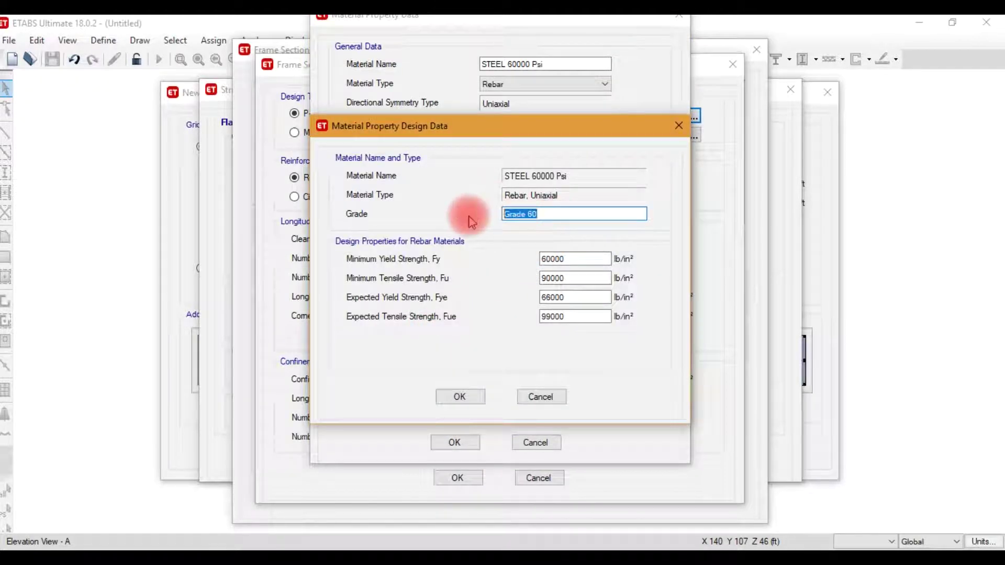
pyautogui.click(581, 256)
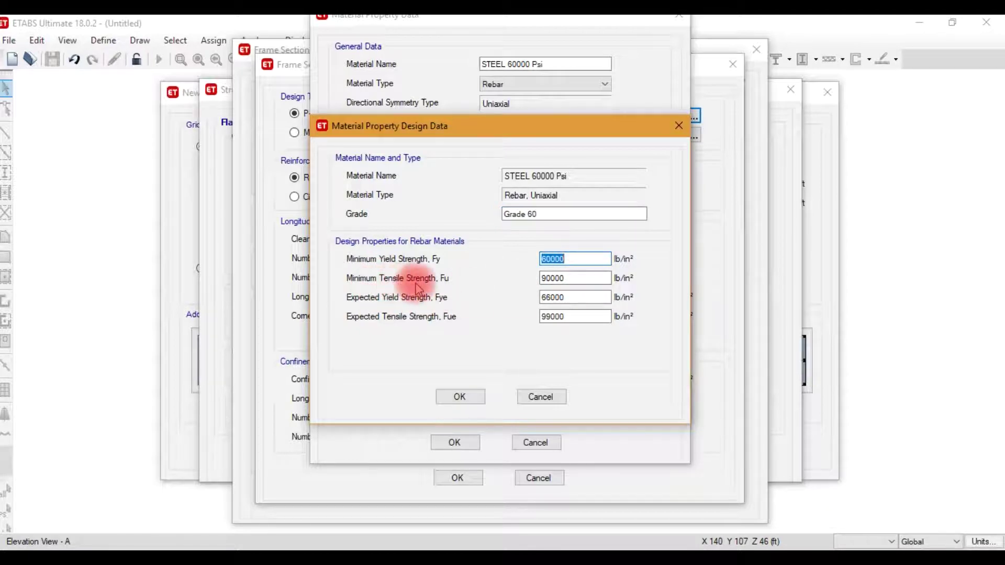
pyautogui.click(570, 280)
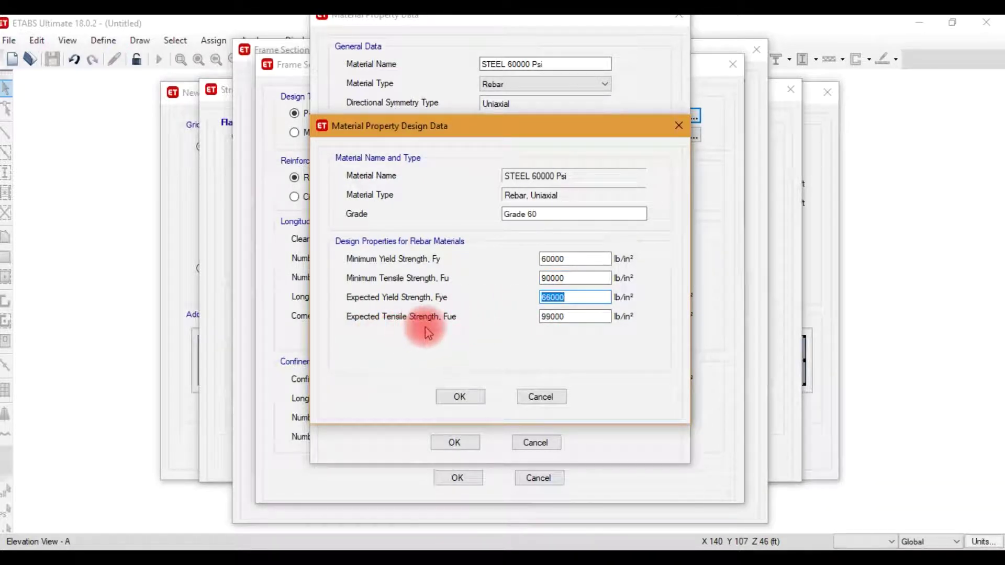
pyautogui.click(591, 317)
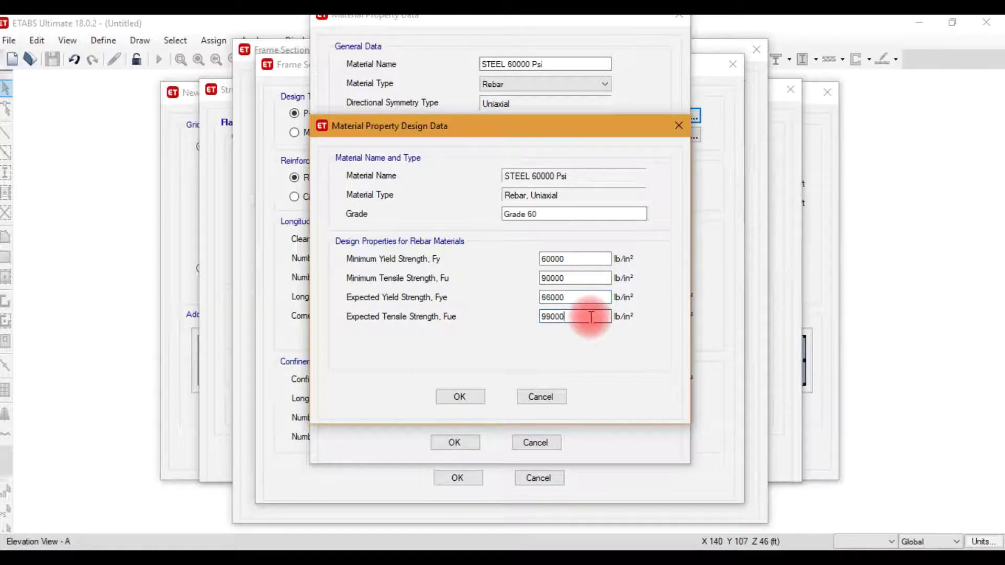
pyautogui.click(532, 398)
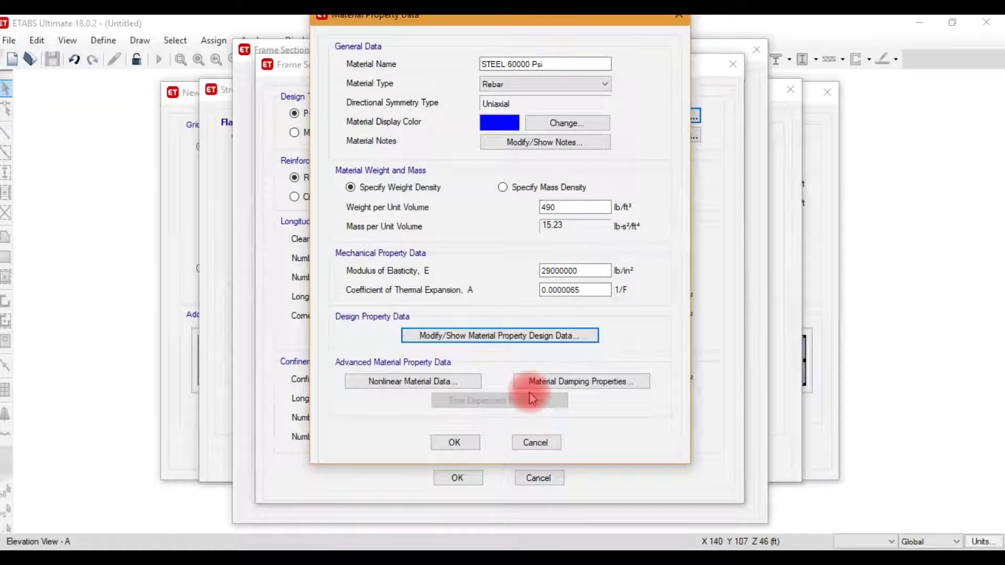
pyautogui.click(520, 335)
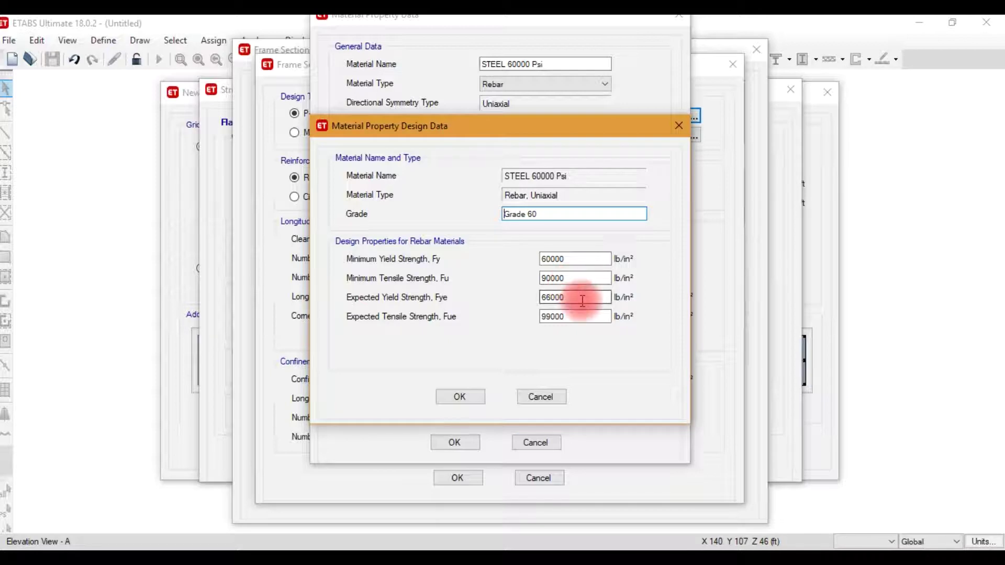
pyautogui.moveTo(579, 296); pyautogui.dragTo(547, 317)
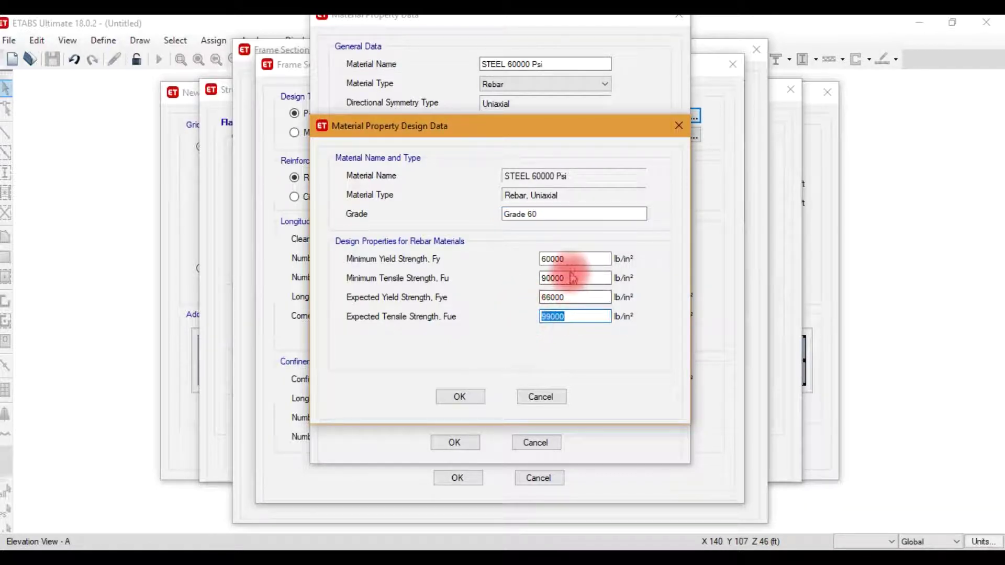
pyautogui.moveTo(570, 258); pyautogui.dragTo(511, 278)
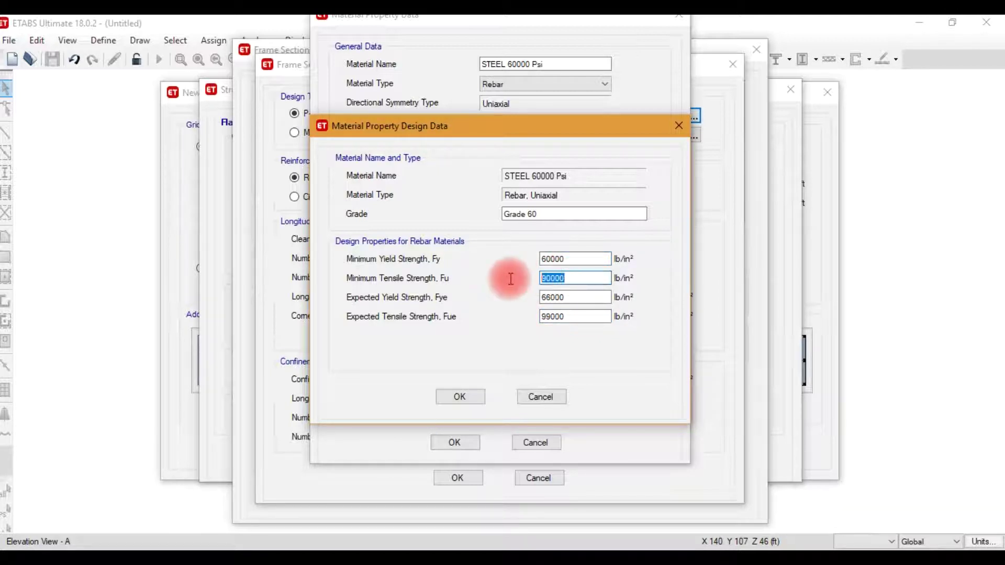
pyautogui.click(540, 397)
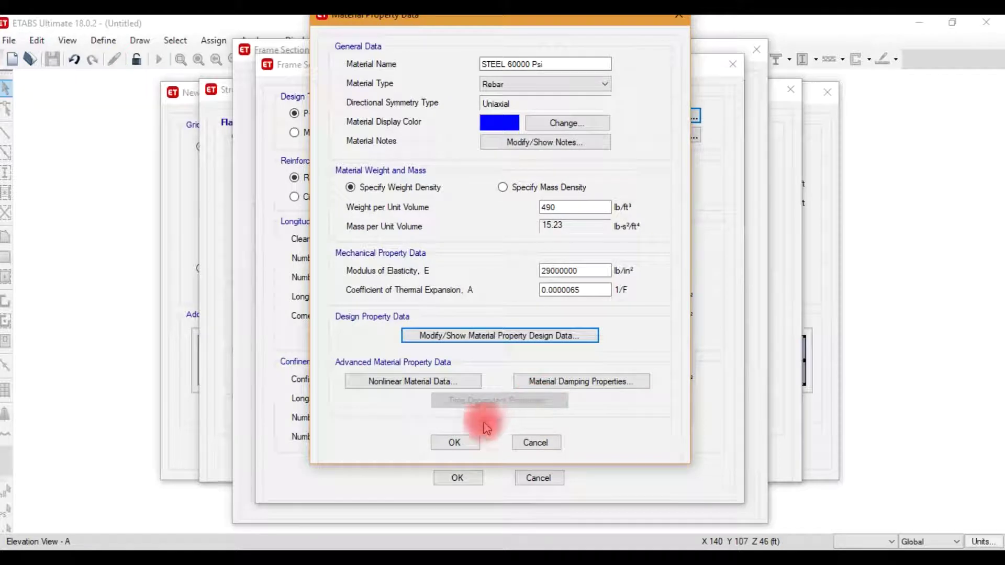
# - Accept the rebar material and assign STEEL 60000 Psi to the column's longitudinal bars and confinement ties
pyautogui.click(456, 442)
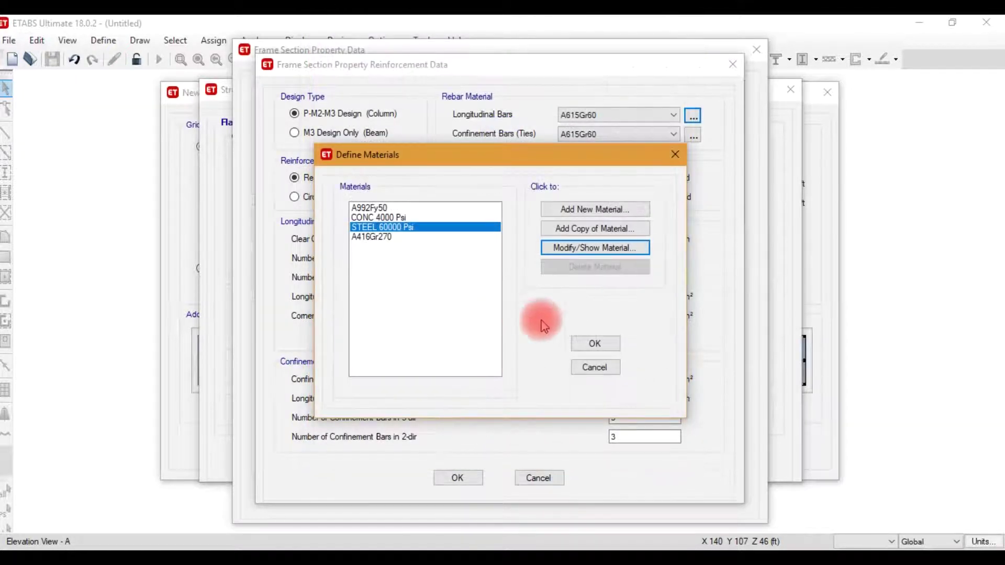
pyautogui.click(586, 345)
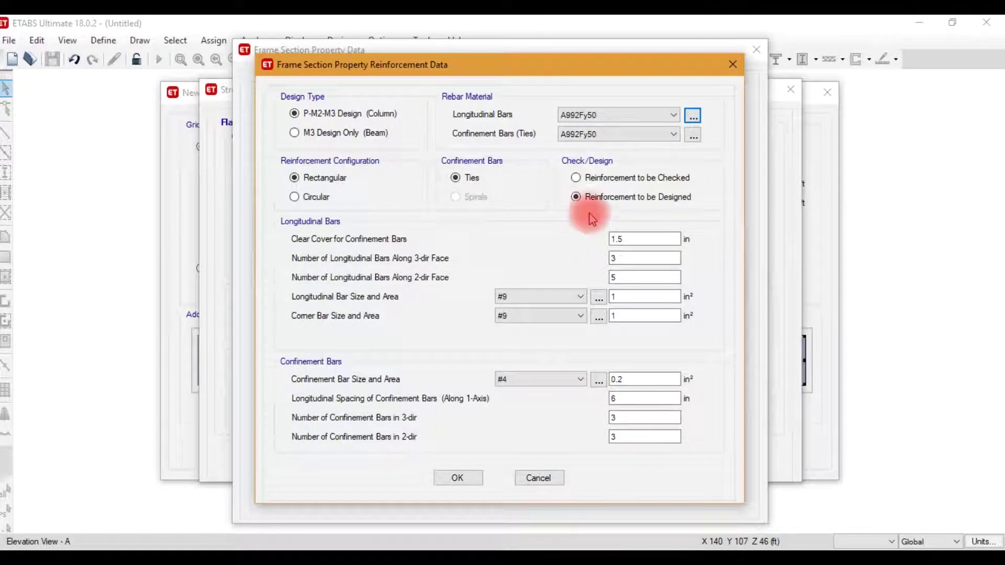
pyautogui.click(614, 116)
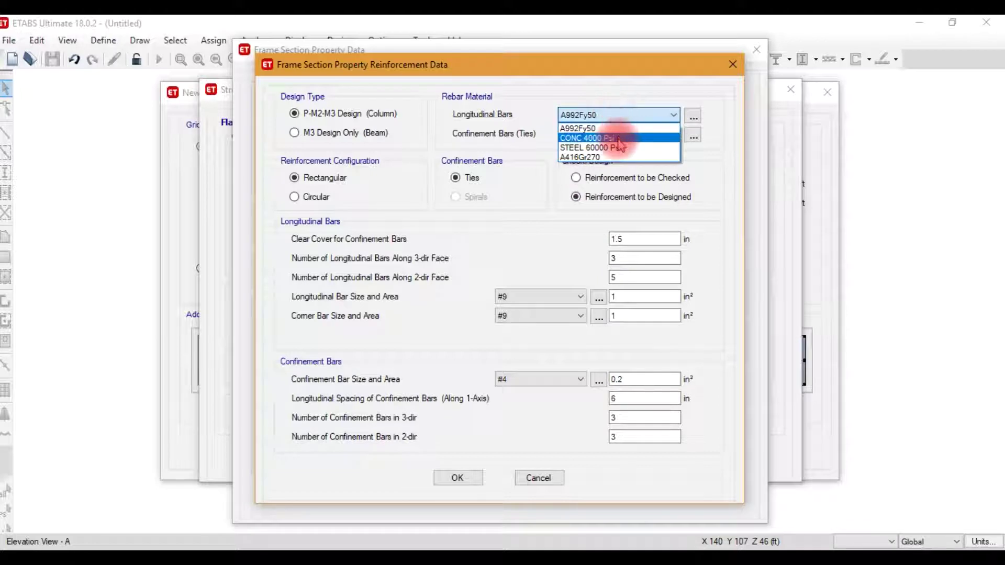
pyautogui.click(620, 148)
pyautogui.click(622, 135)
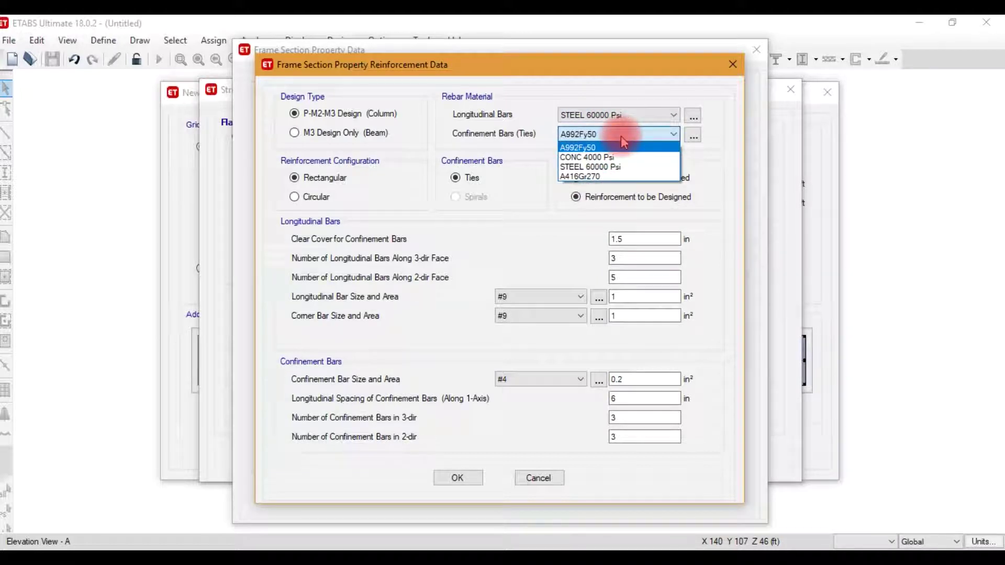
pyautogui.click(624, 168)
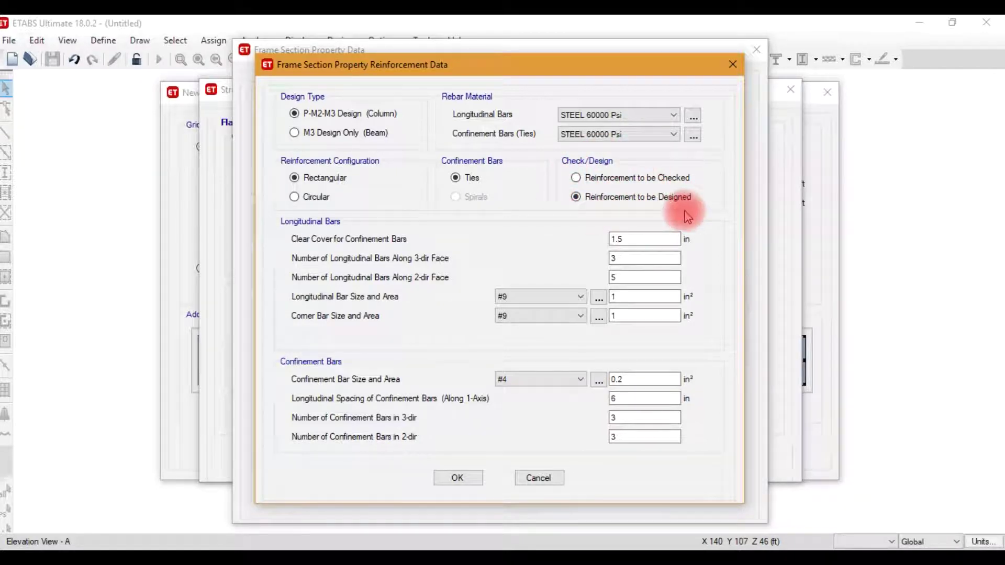
# - Set the column's longitudinal reinforcement to 3 bars along the 2-dir face, with #8 longitudinal and corner bars
pyautogui.click(610, 258)
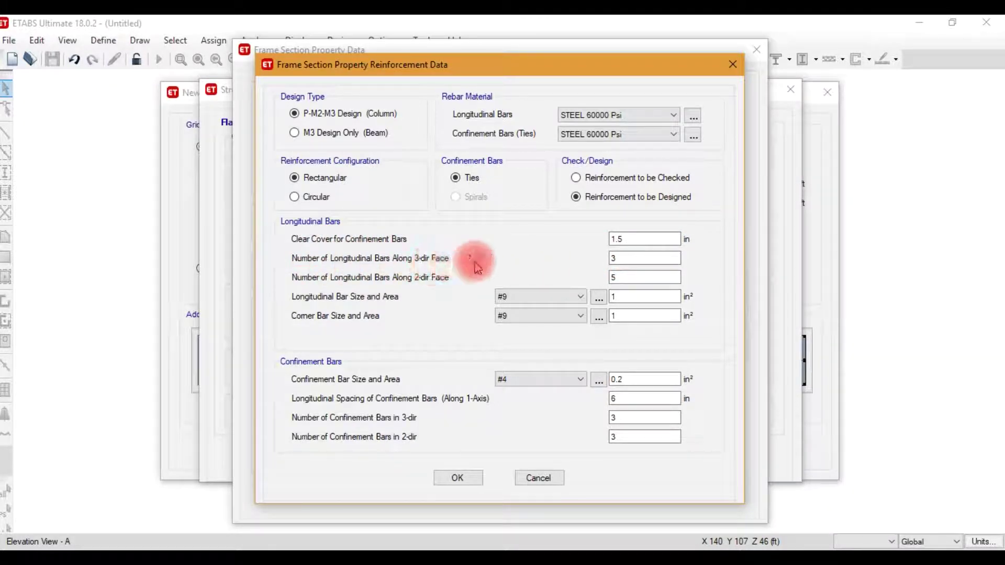
pyautogui.doubleClick(613, 277)
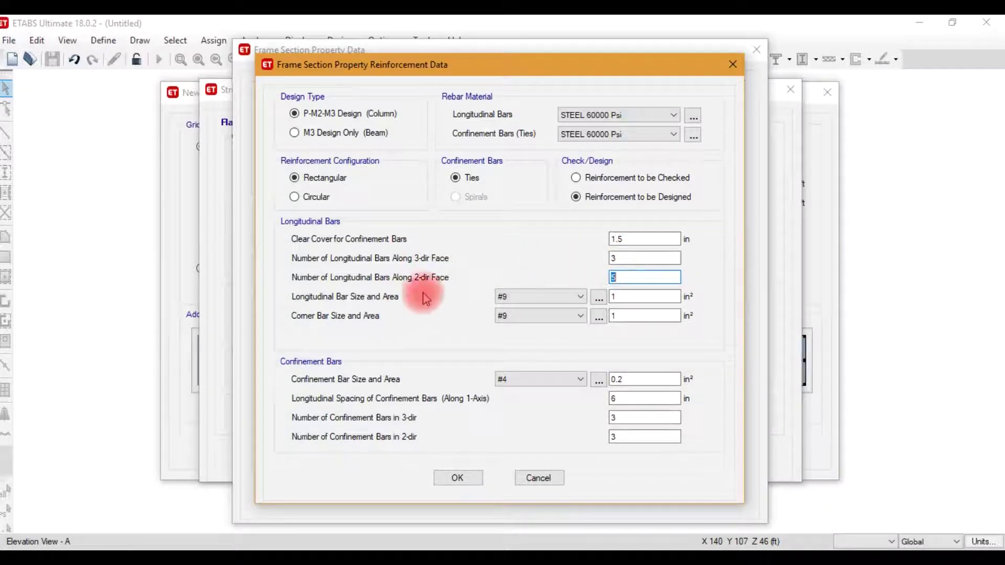
pyautogui.write('3')
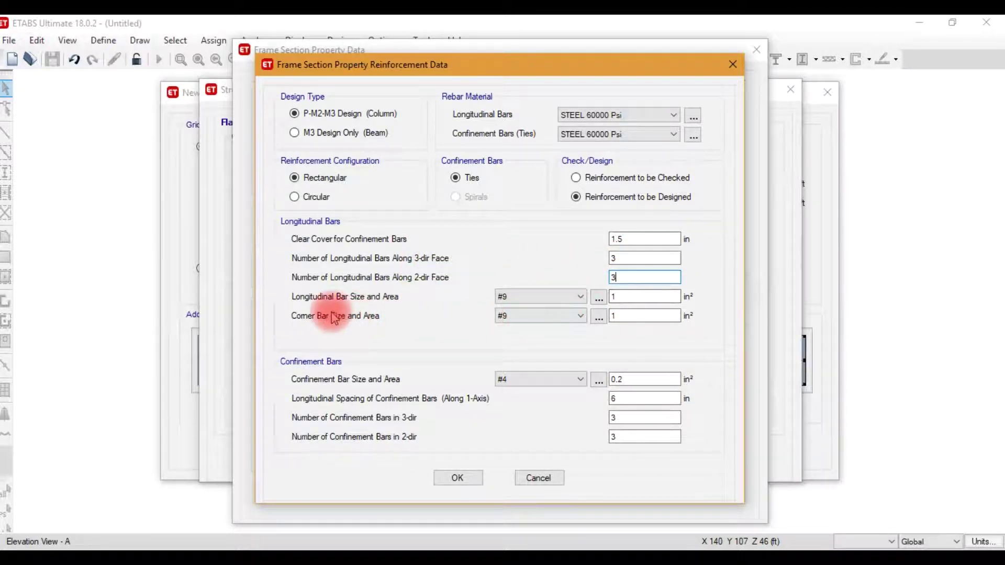
pyautogui.click(504, 298)
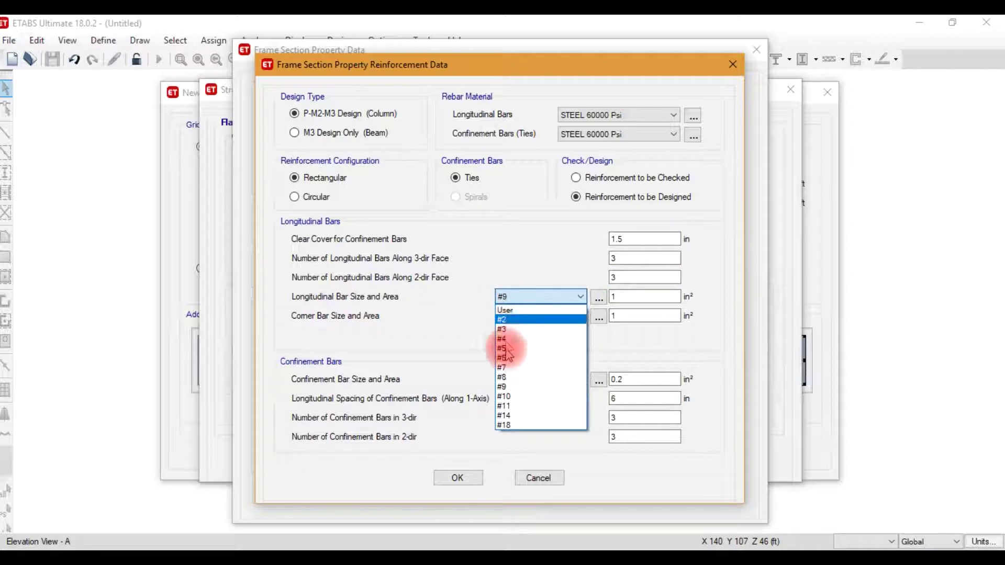
pyautogui.click(504, 377)
pyautogui.click(532, 317)
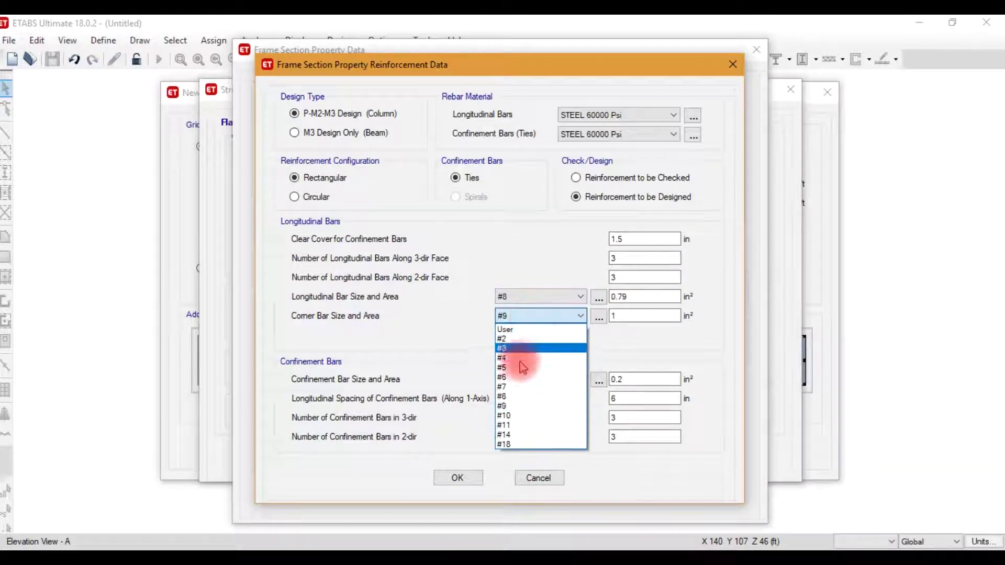
pyautogui.click(518, 394)
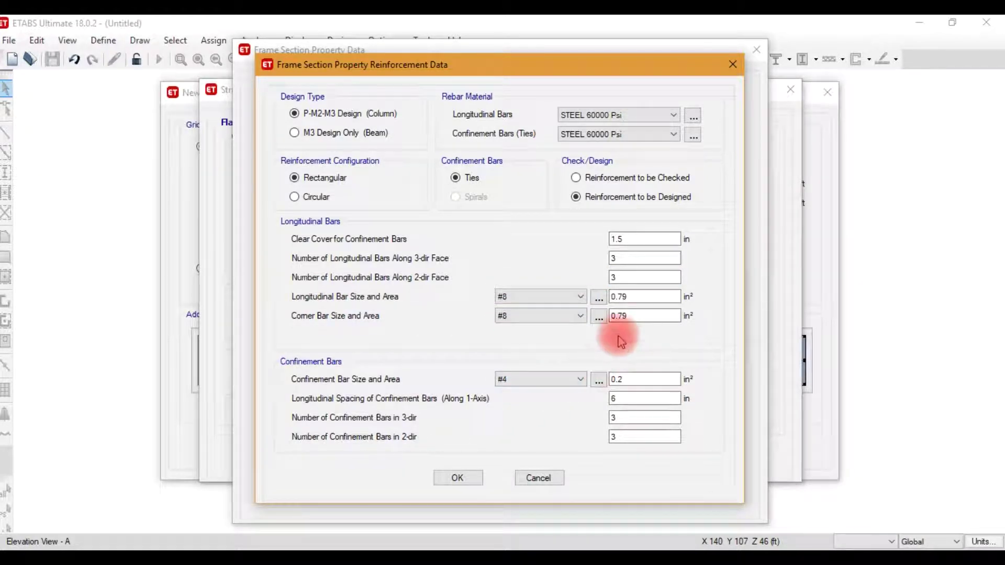
pyautogui.click(600, 297)
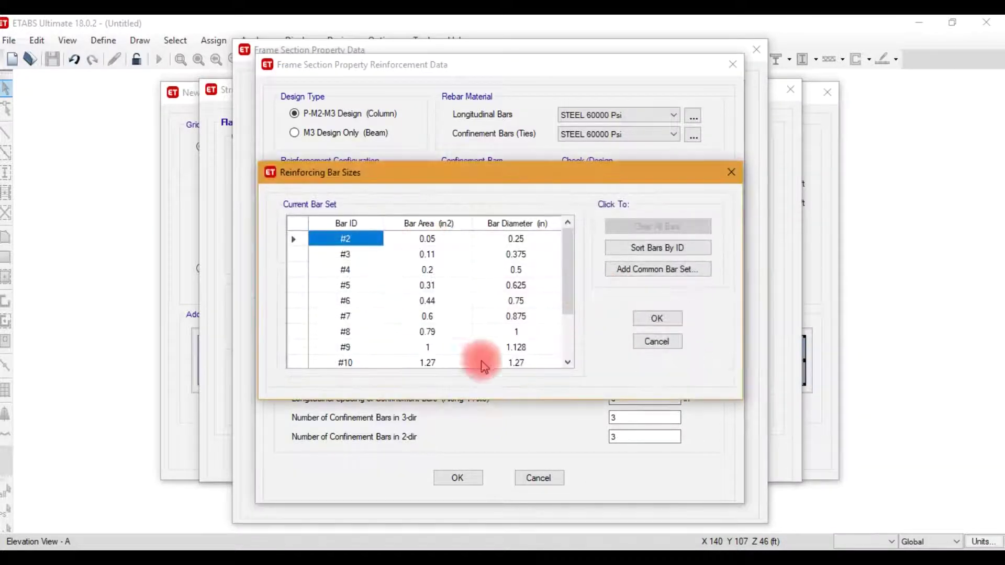
pyautogui.click(667, 343)
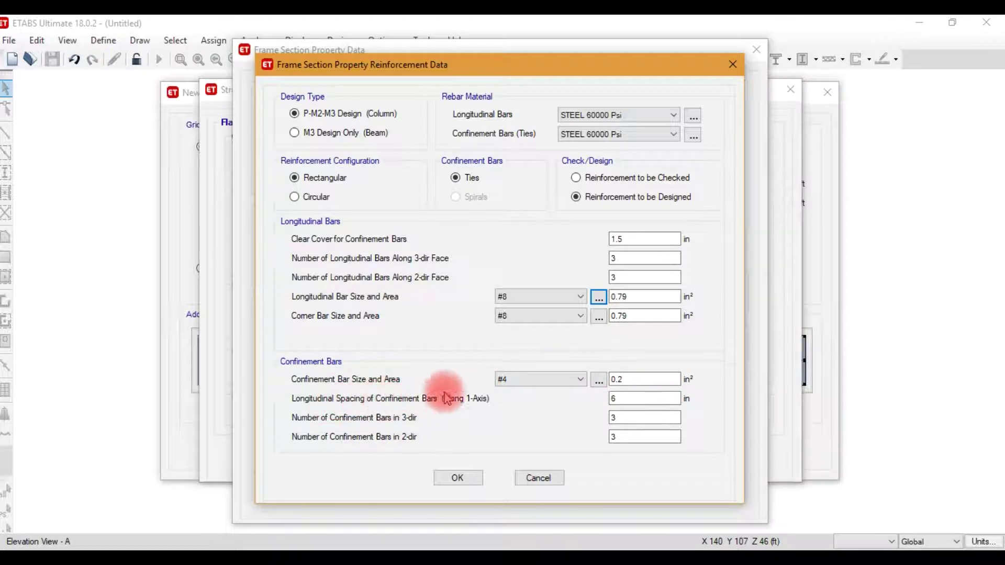
# - Set the column's confinement bar size to #3 and accept the COL 15" x 15" section as the flat slab's column
pyautogui.click(512, 380)
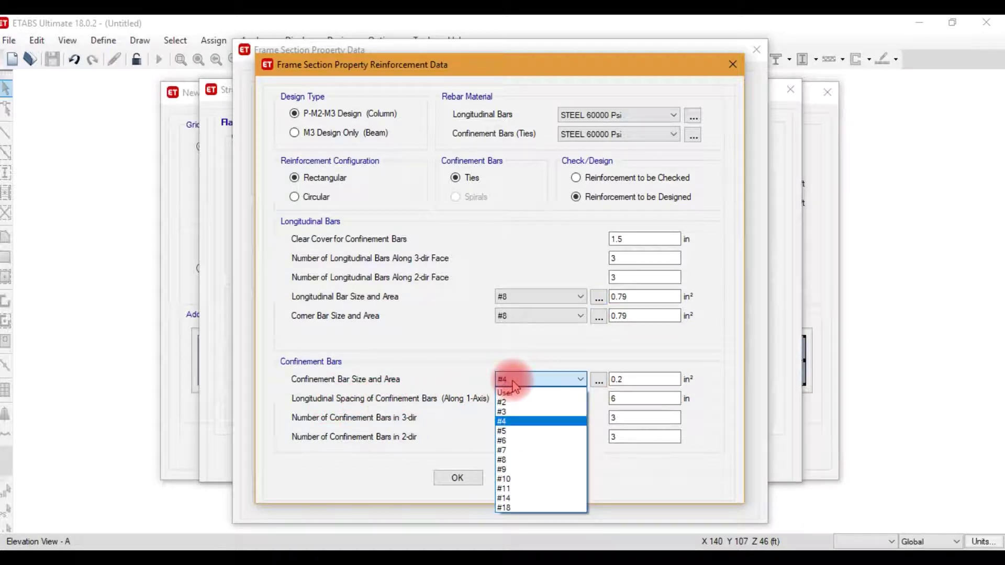
pyautogui.click(518, 413)
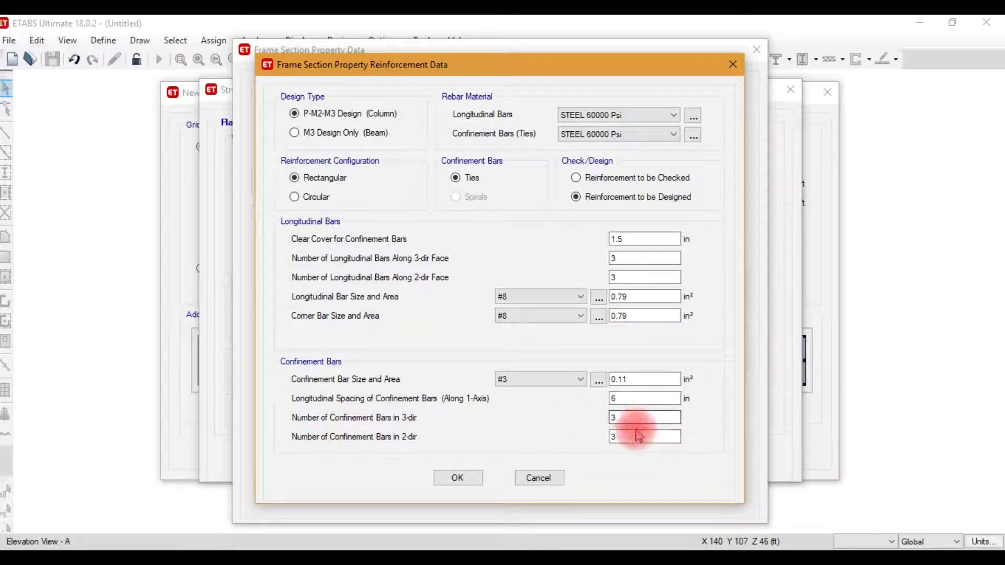
pyautogui.click(458, 478)
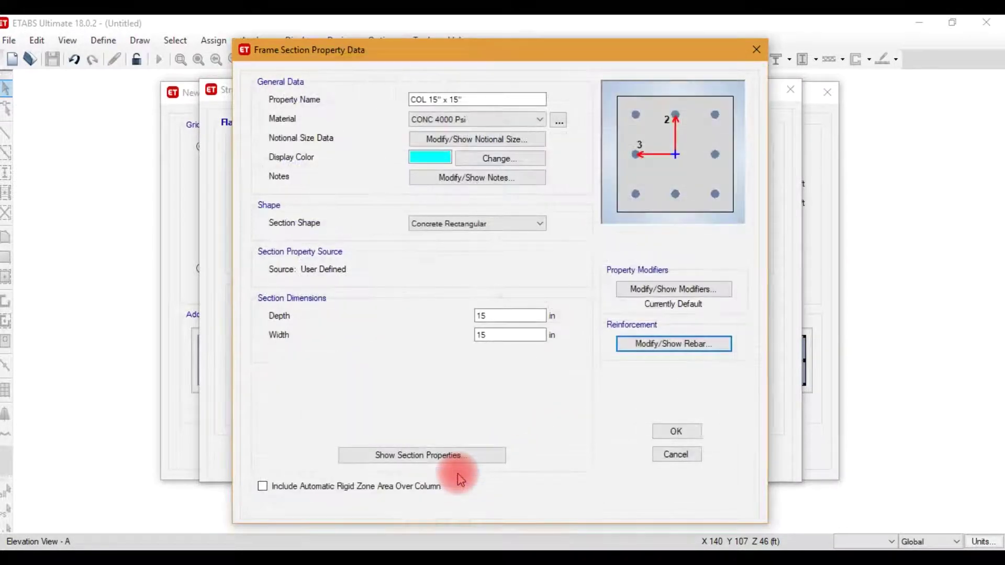
pyautogui.click(676, 432)
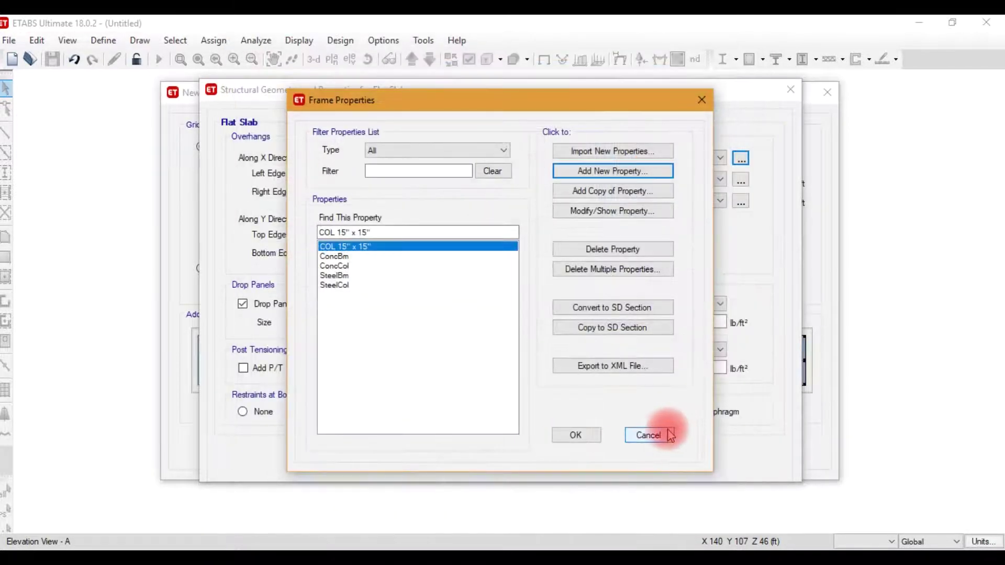
pyautogui.click(576, 436)
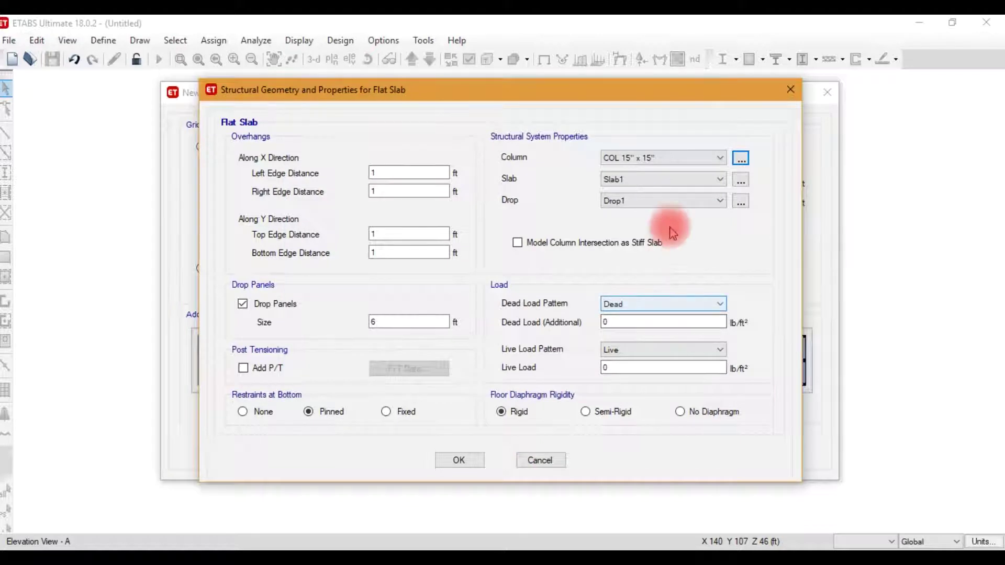
# - Open the Slab1 property from the flat slab's system properties and rename it as SLAB 6 in
pyautogui.click(740, 180)
pyautogui.click(403, 252)
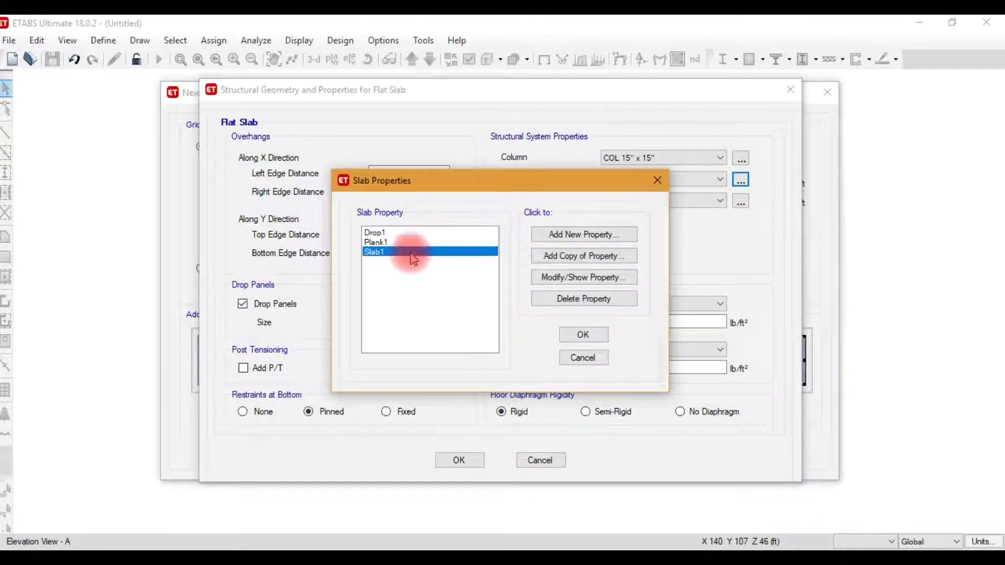
pyautogui.click(542, 279)
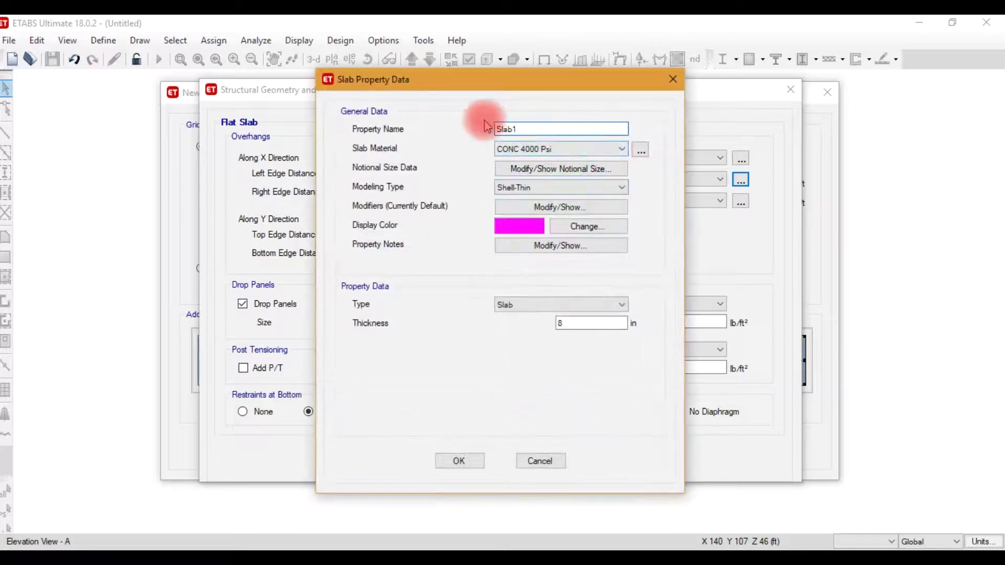
pyautogui.moveTo(520, 131); pyautogui.dragTo(465, 116)
pyautogui.write('SLAB 6 in')
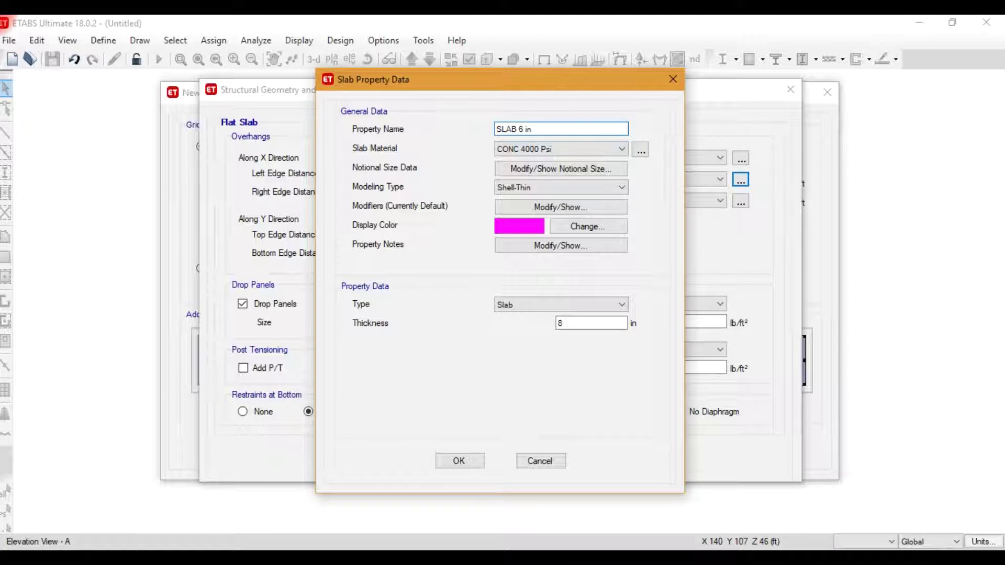
pyautogui.click(522, 149)
pyautogui.click(529, 152)
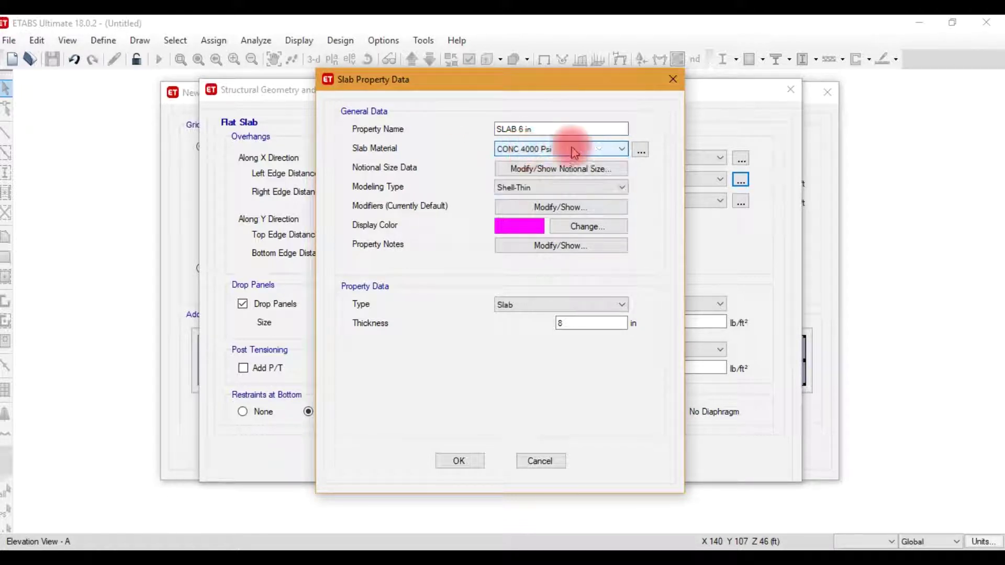
# - From the slab's material list, add a United States customary concrete of grade f'c 3000 psi named CONC 3000 Psi
pyautogui.click(639, 151)
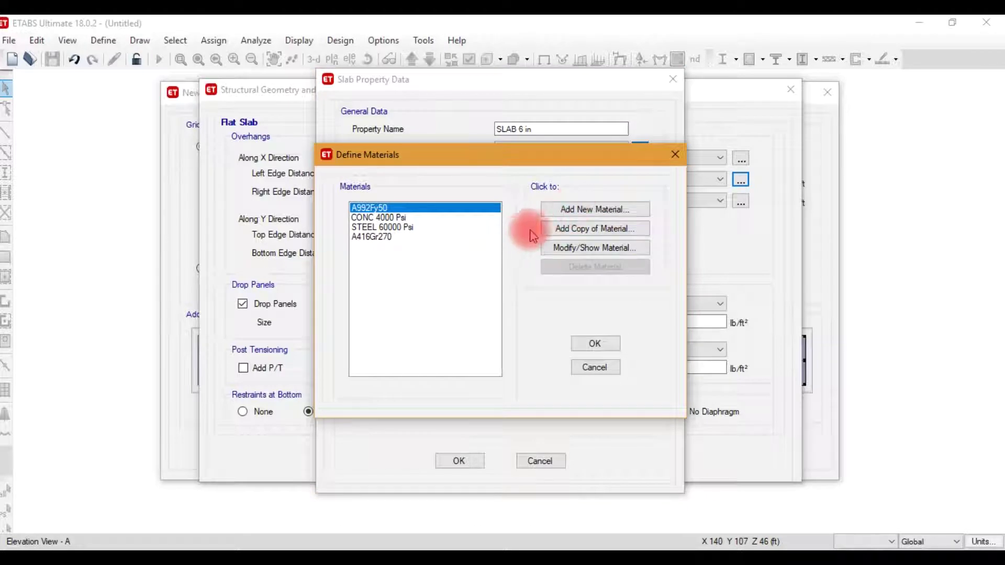
pyautogui.click(594, 208)
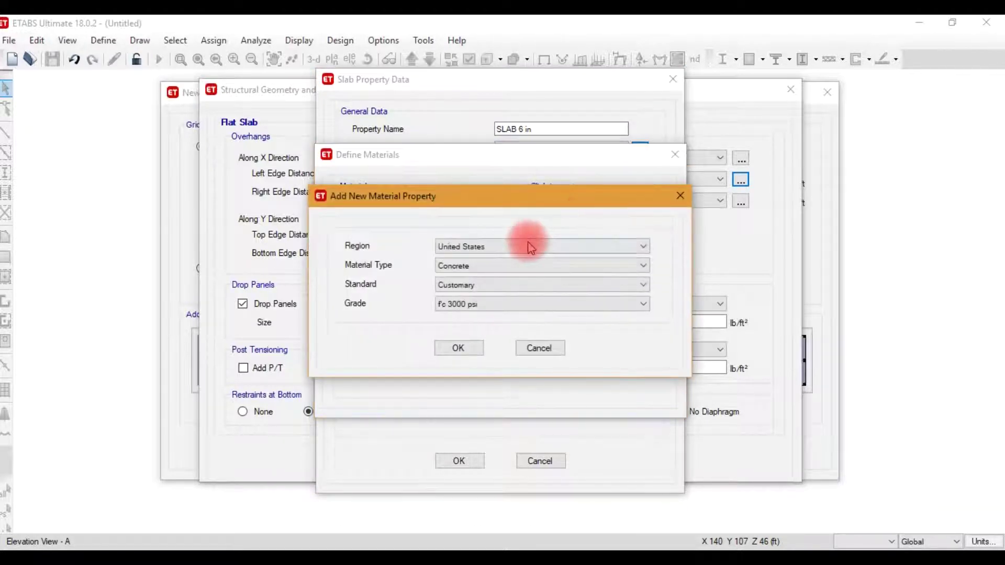
pyautogui.click(503, 303)
pyautogui.click(487, 317)
pyautogui.click(459, 348)
pyautogui.doubleClick(500, 64)
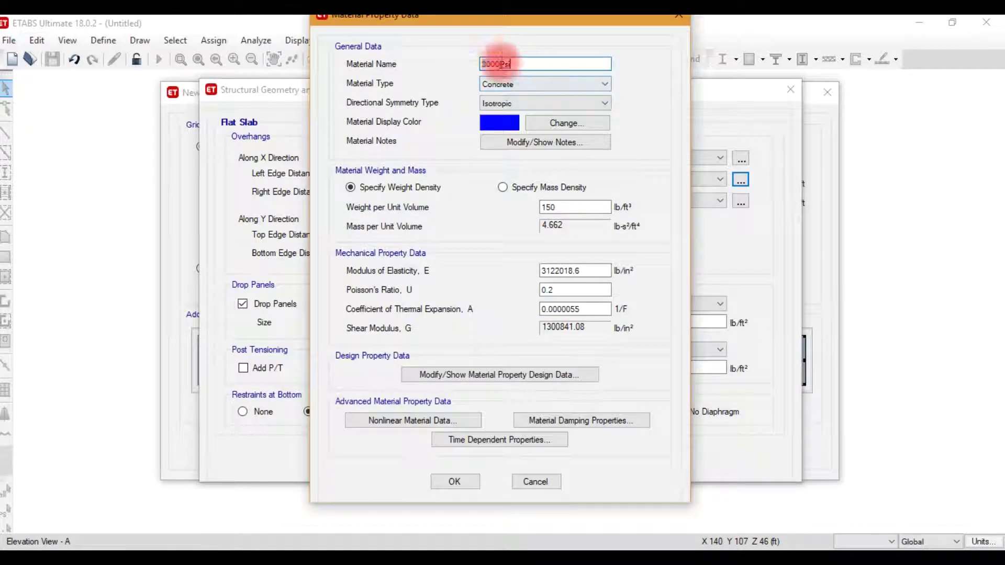
pyautogui.write('CONC')
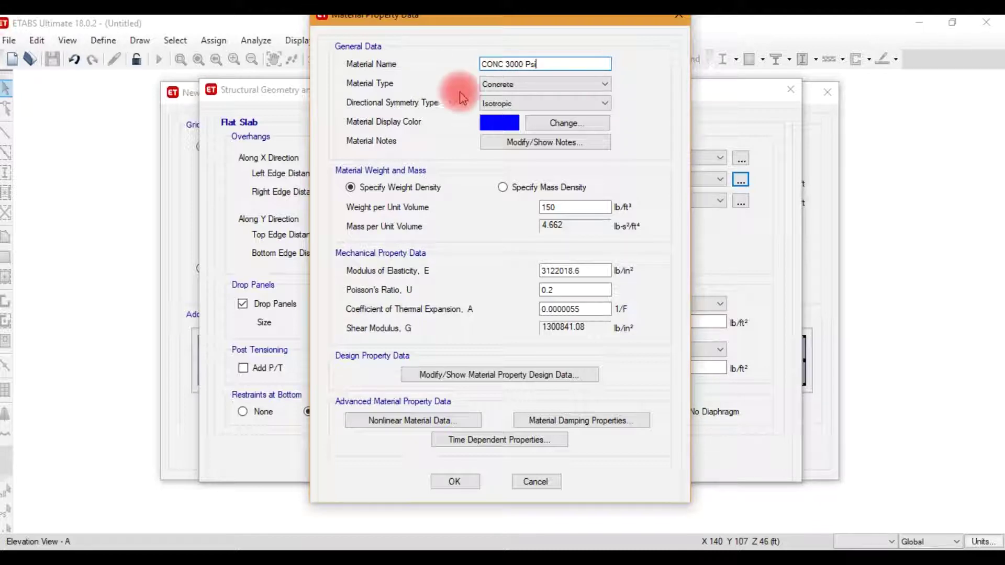
pyautogui.click(454, 481)
pyautogui.click(594, 344)
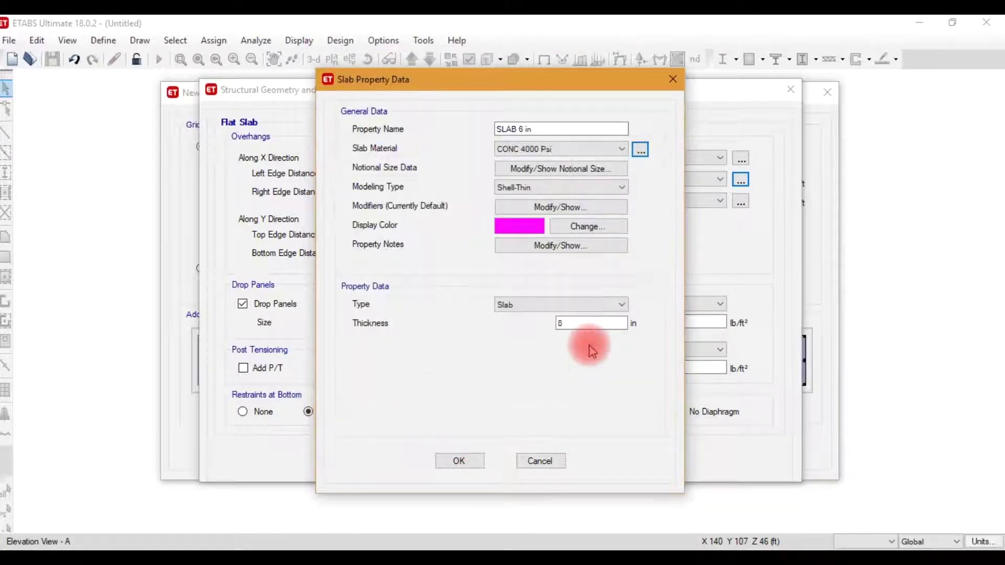
# - Assign CONC 3000 Psi as the slab's material and choose Shell-Thin as its modeling type
pyautogui.click(546, 149)
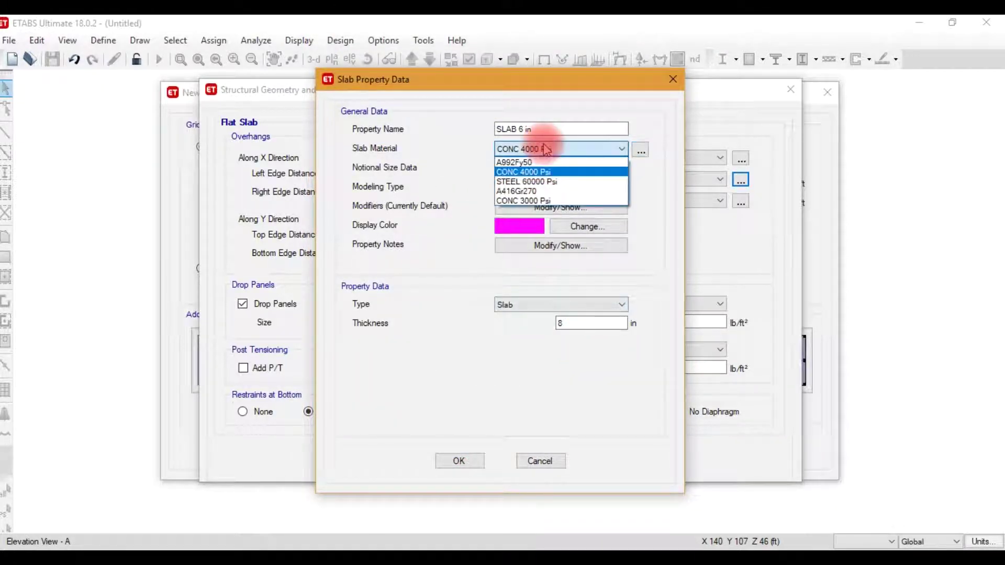
pyautogui.click(551, 201)
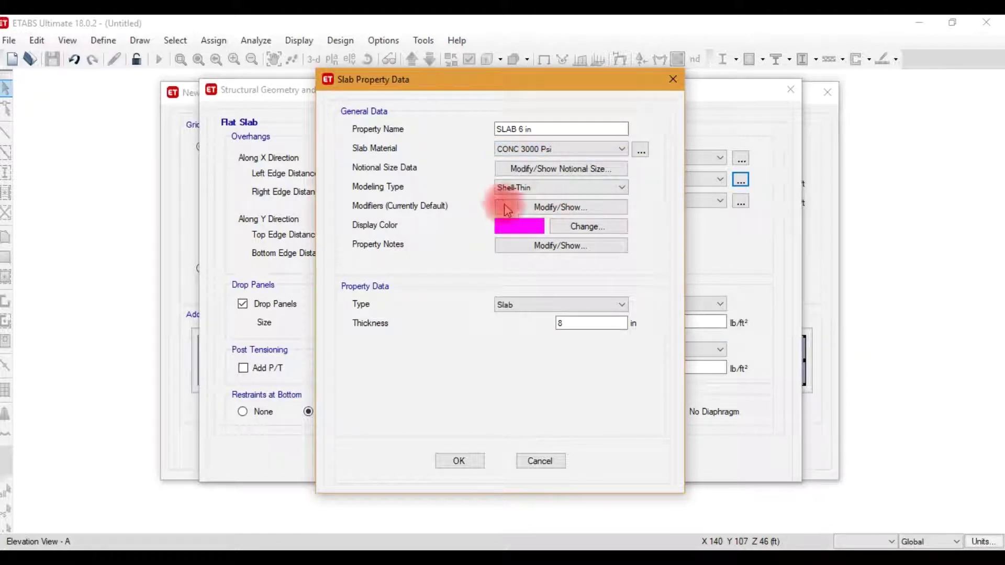
pyautogui.click(537, 190)
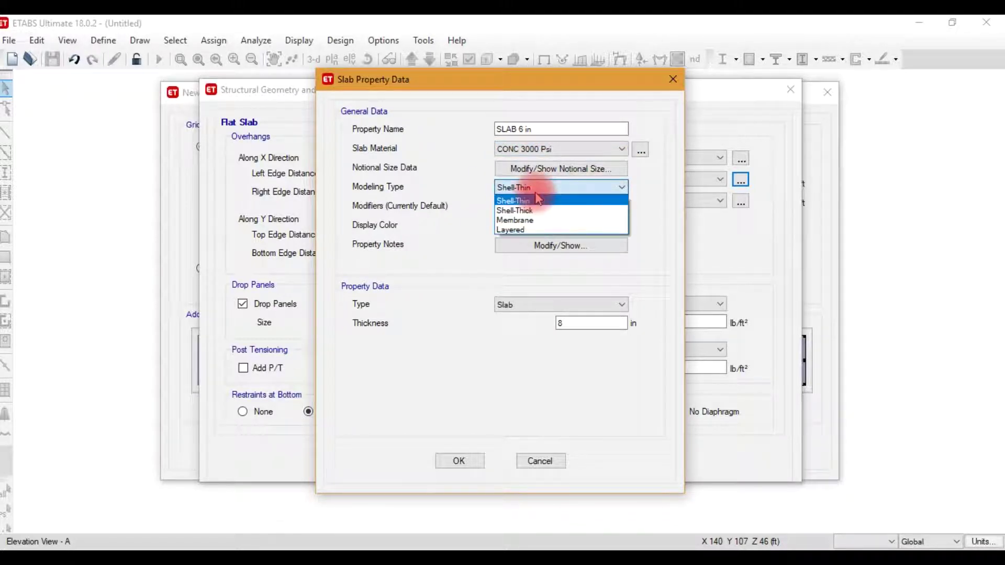
pyautogui.click(539, 193)
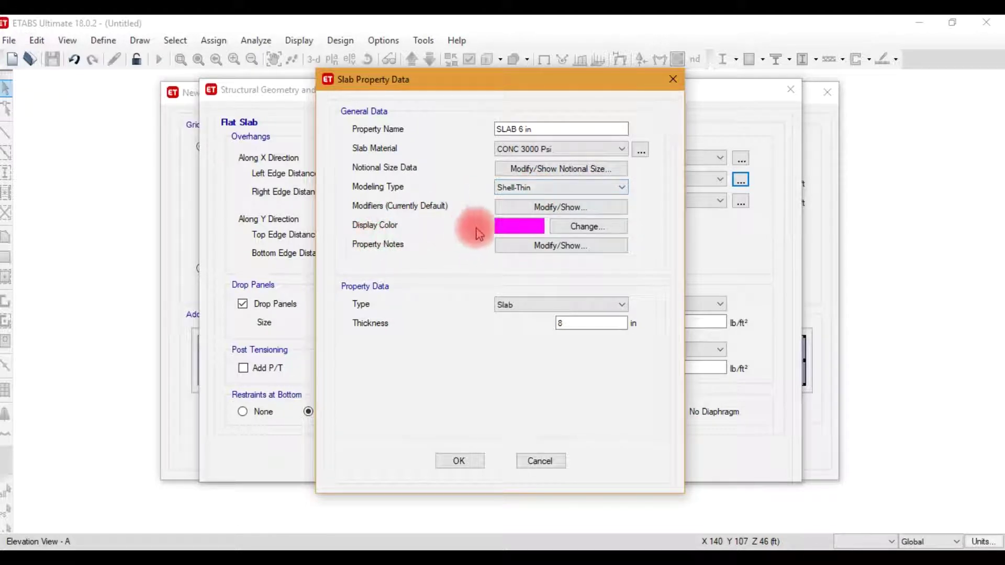
pyautogui.click(519, 227)
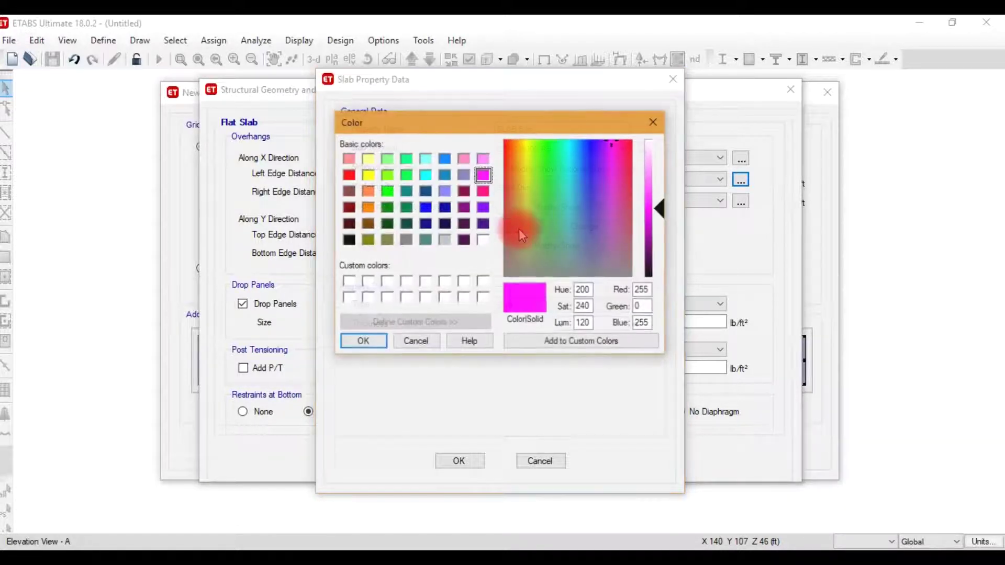
pyautogui.click(421, 342)
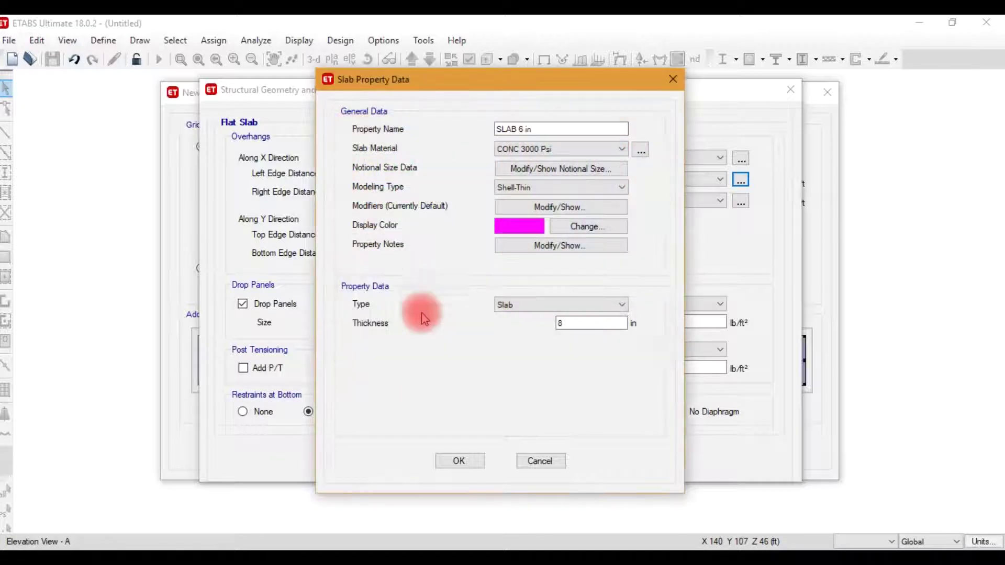
# - Set the slab's thickness to 6 in and accept the slab property for the flat slab
pyautogui.doubleClick(566, 324)
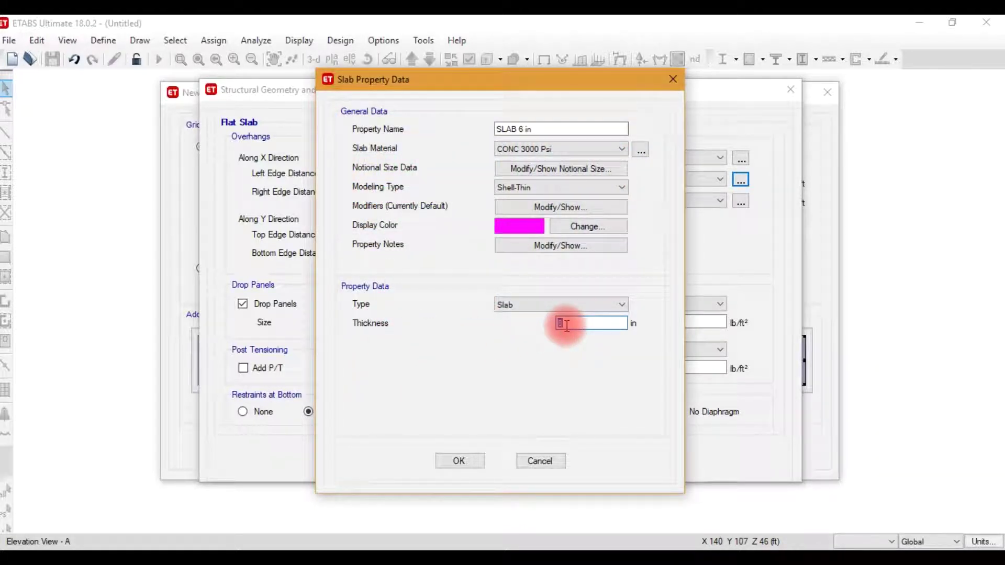
pyautogui.write('6')
pyautogui.click(459, 461)
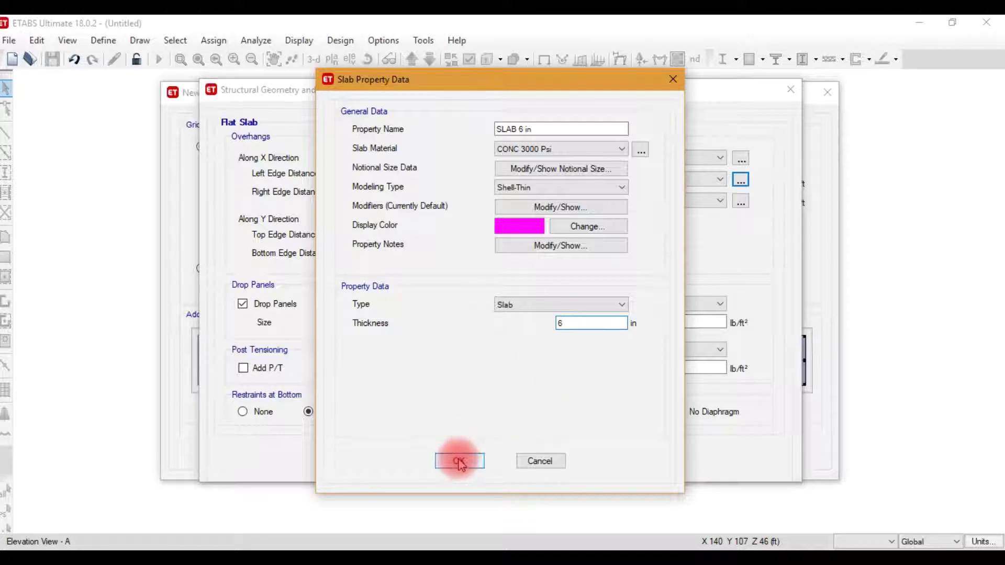
pyautogui.click(583, 335)
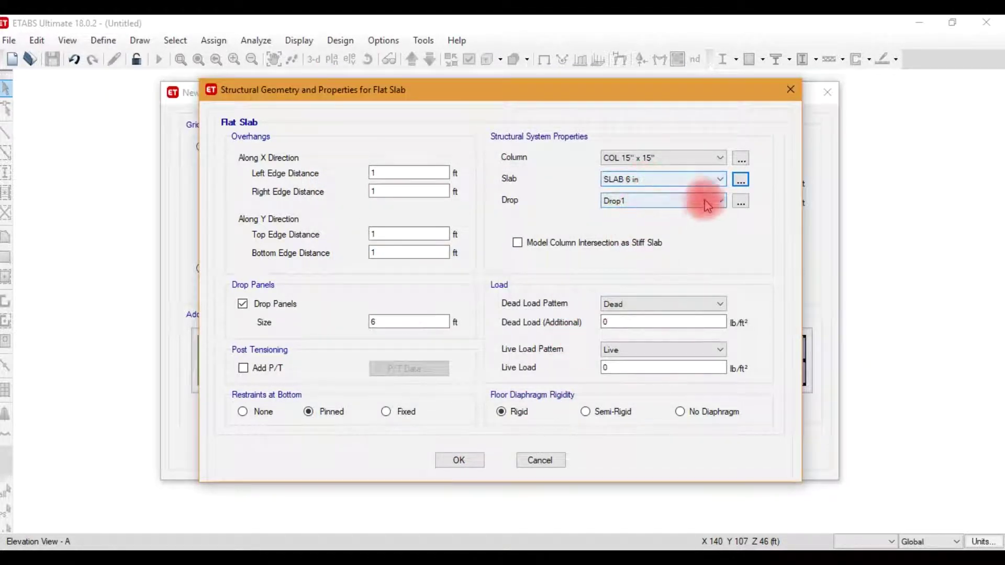
# - Rename the Drop1 drop panel property as DROP 12" and set its material to CONC 3000 Psi
pyautogui.click(739, 202)
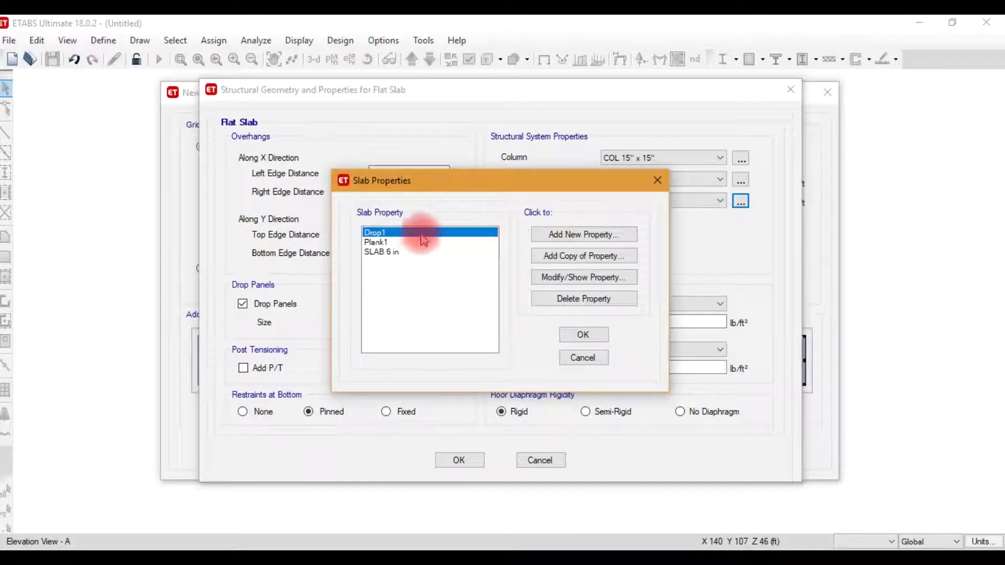
pyautogui.click(543, 277)
pyautogui.click(539, 129)
pyautogui.doubleClick(538, 129)
pyautogui.write('DROP 12"')
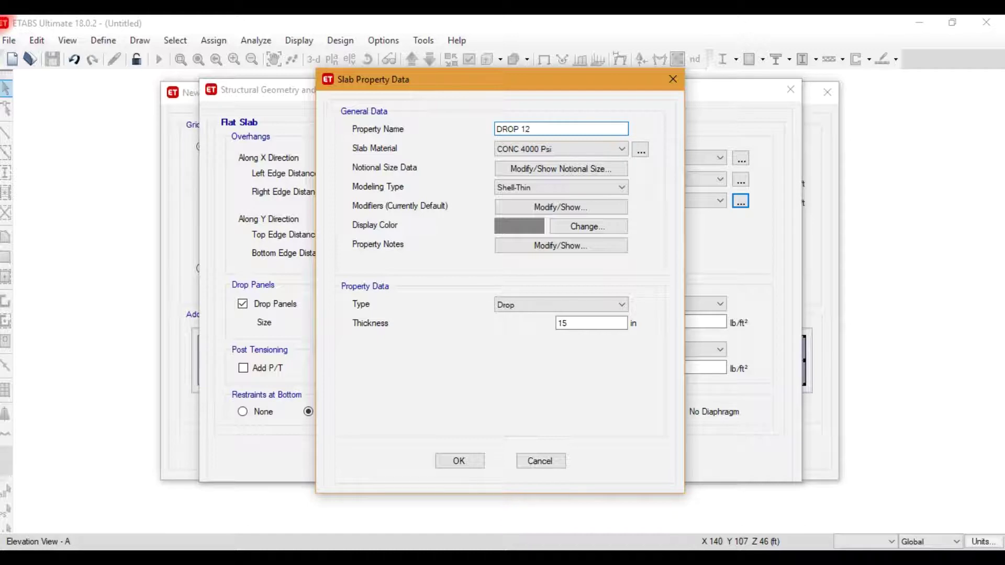
pyautogui.click(504, 148)
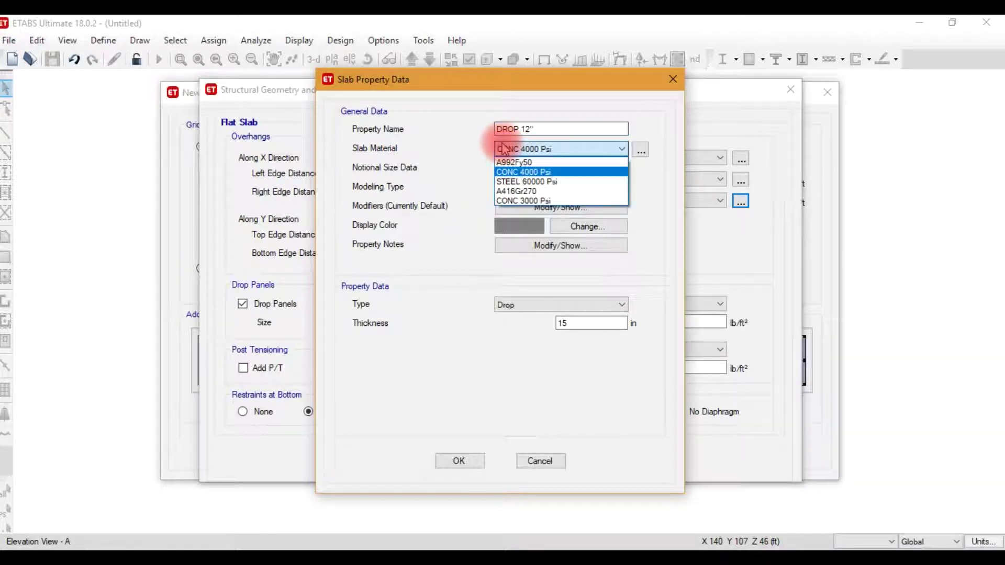
pyautogui.click(521, 201)
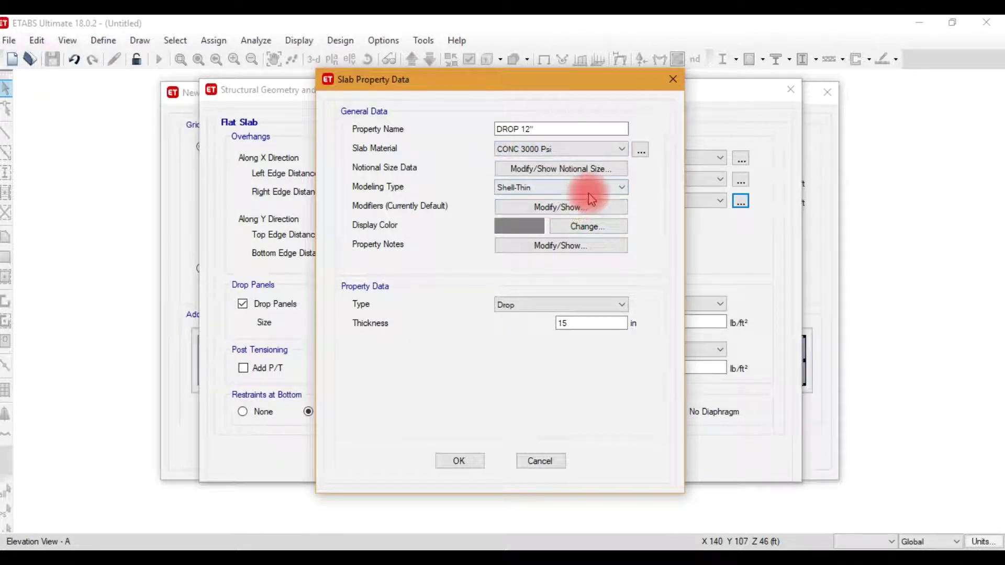
# - Keep Drop as the type, set the drop panel's thickness to 12 in, and accept the drop property for the flat slab
pyautogui.click(570, 305)
pyautogui.click(571, 306)
pyautogui.doubleClick(580, 321)
pyautogui.write('15')
pyautogui.write('12')
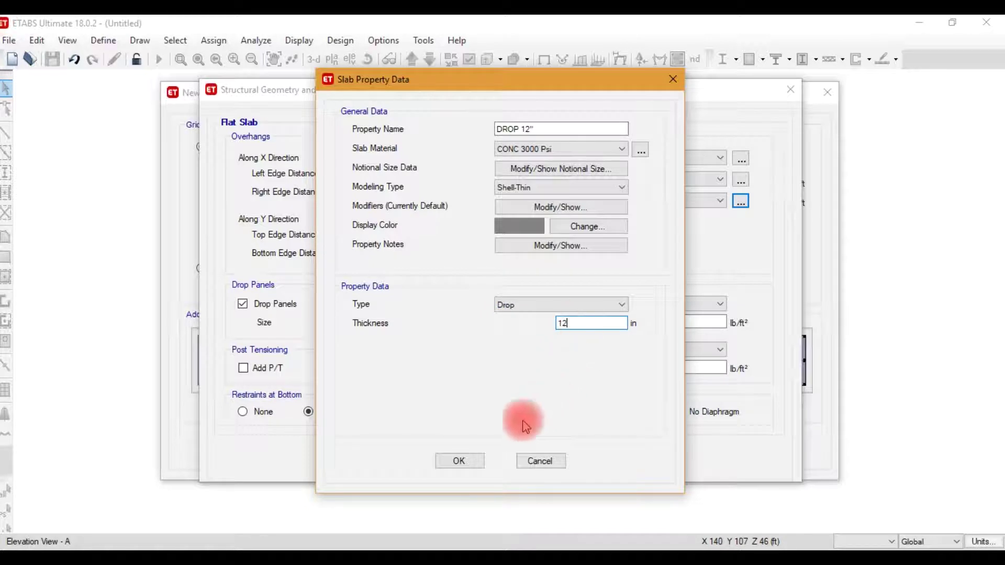
pyautogui.click(478, 460)
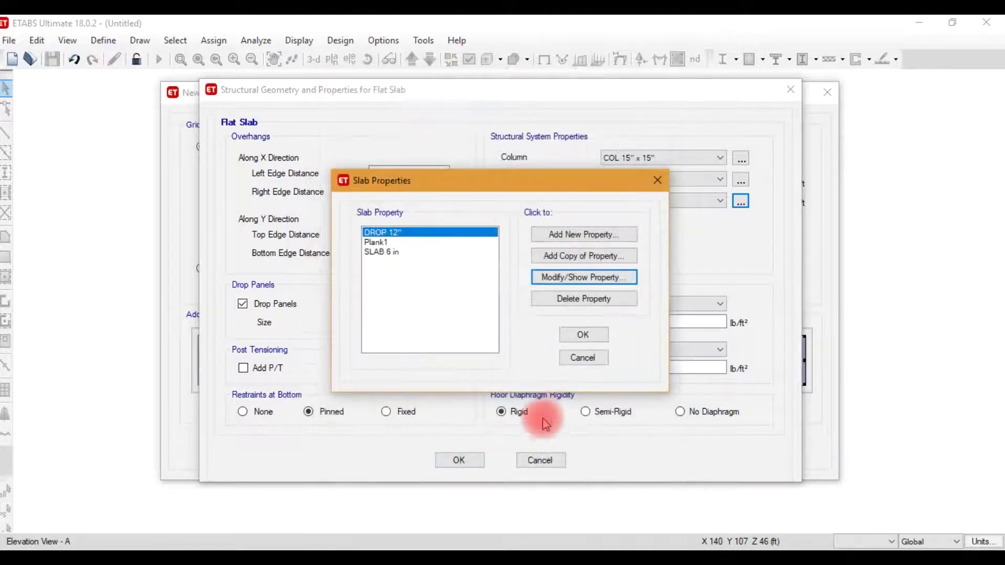
pyautogui.click(583, 337)
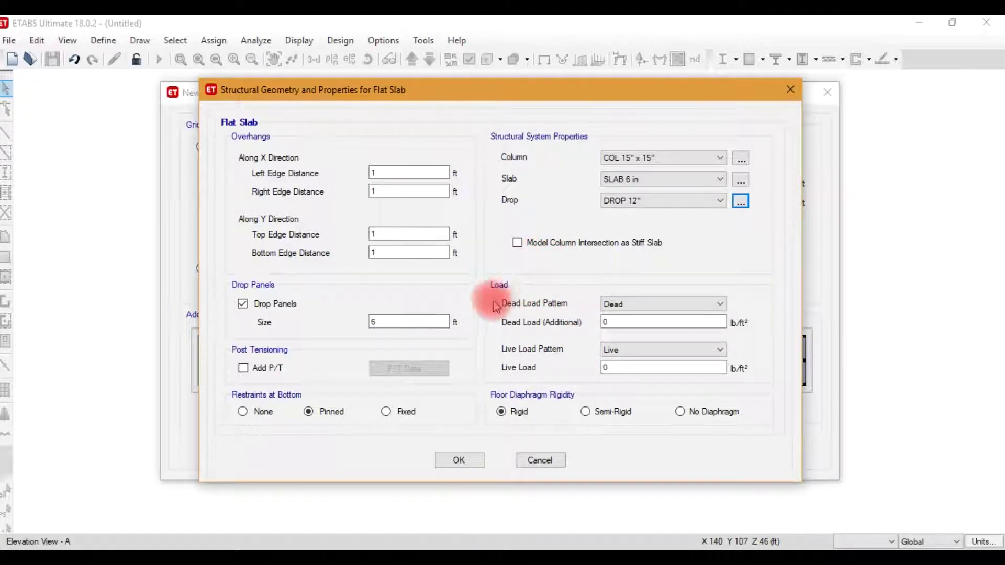
# - Set the additional dead load to 25 lb/ft² and the live load to 80 lb/ft², and create the flat slab model
pyautogui.click(637, 309)
pyautogui.click(630, 316)
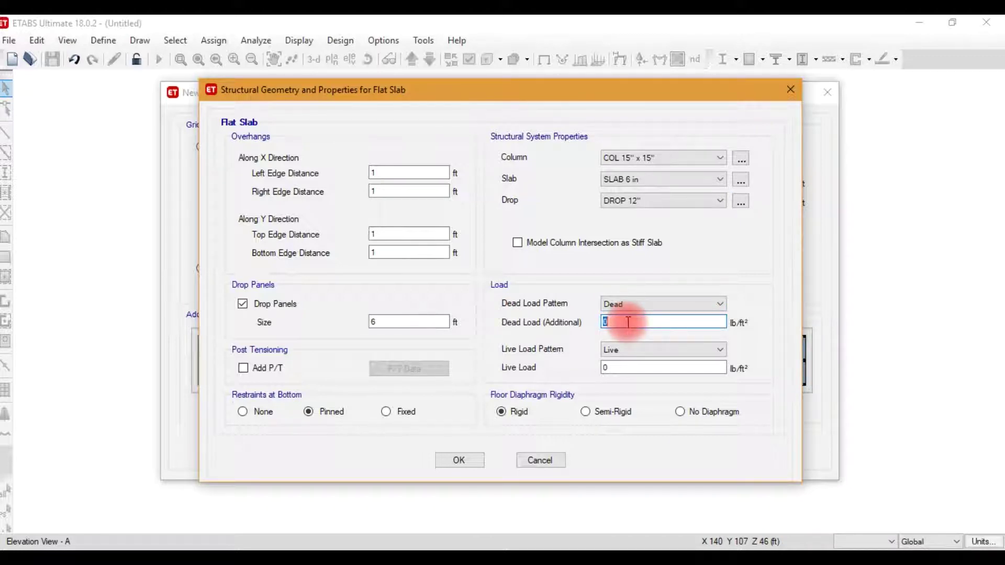
pyautogui.write('25')
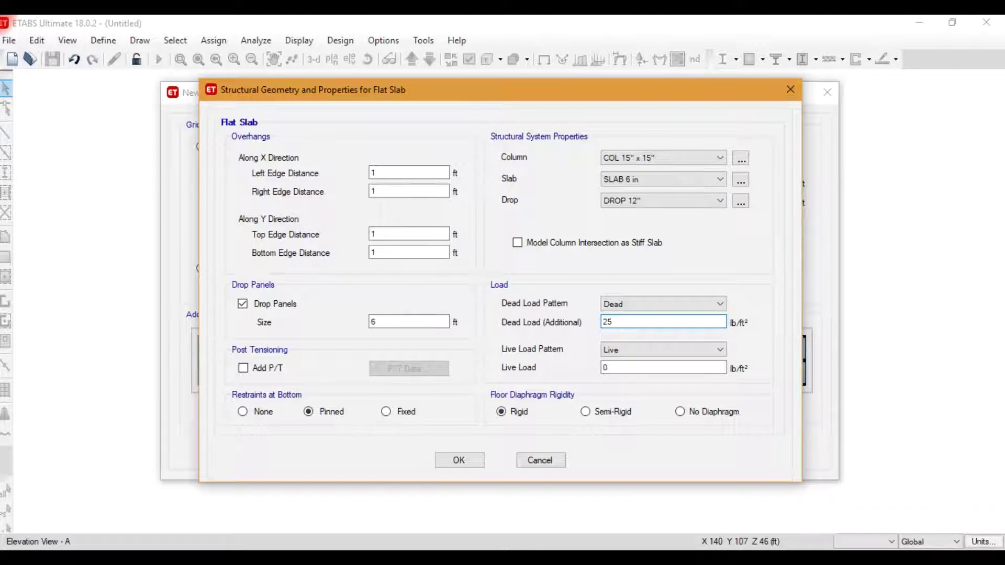
pyautogui.click(627, 325)
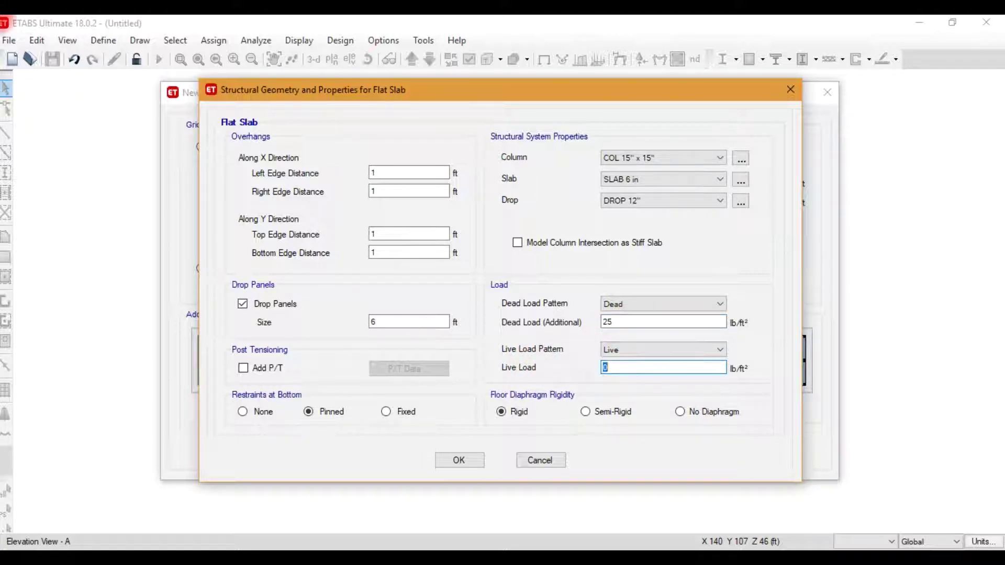
pyautogui.click(610, 368)
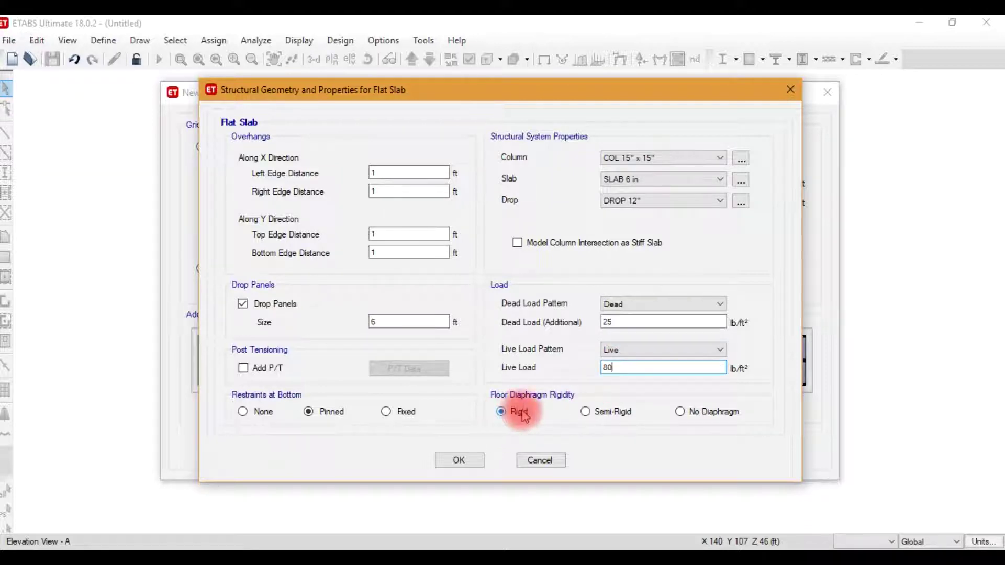
pyautogui.click(474, 457)
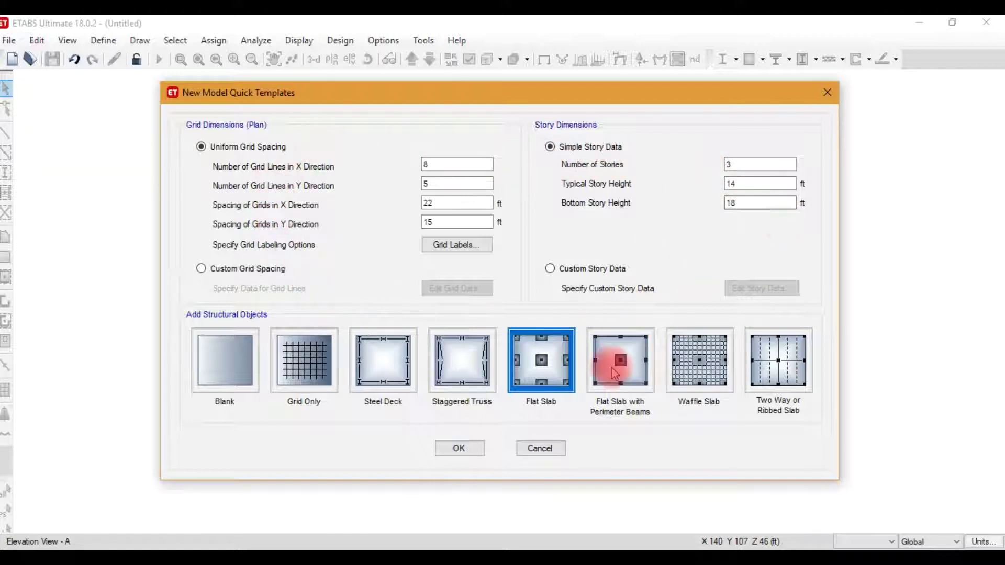
pyautogui.click(474, 449)
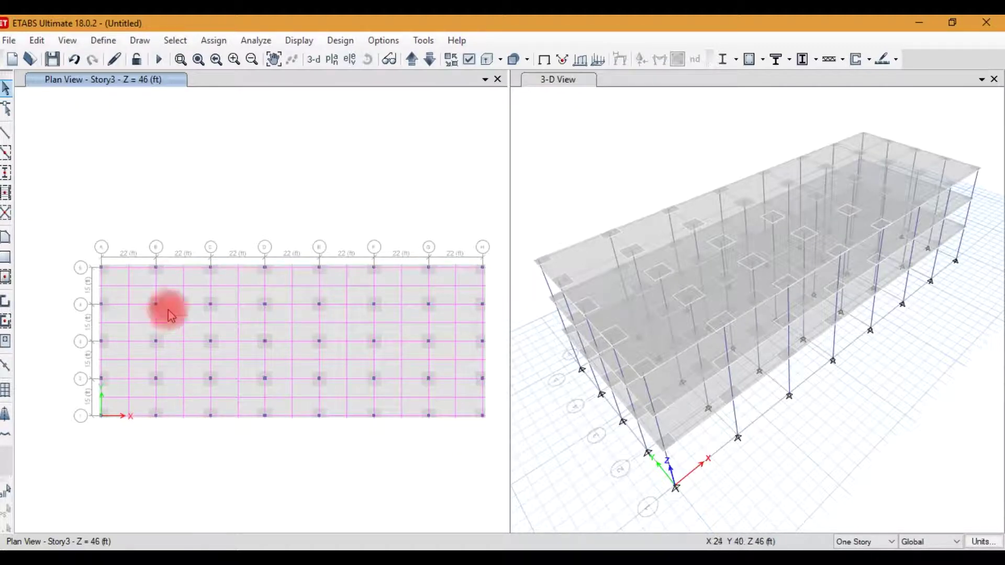
# - Examine the Story3 plan for the grid spacing, column locations and drop panels around the columns
pyautogui.scroll(3, 164, 247)
pyautogui.scroll(-3, 175, 273)
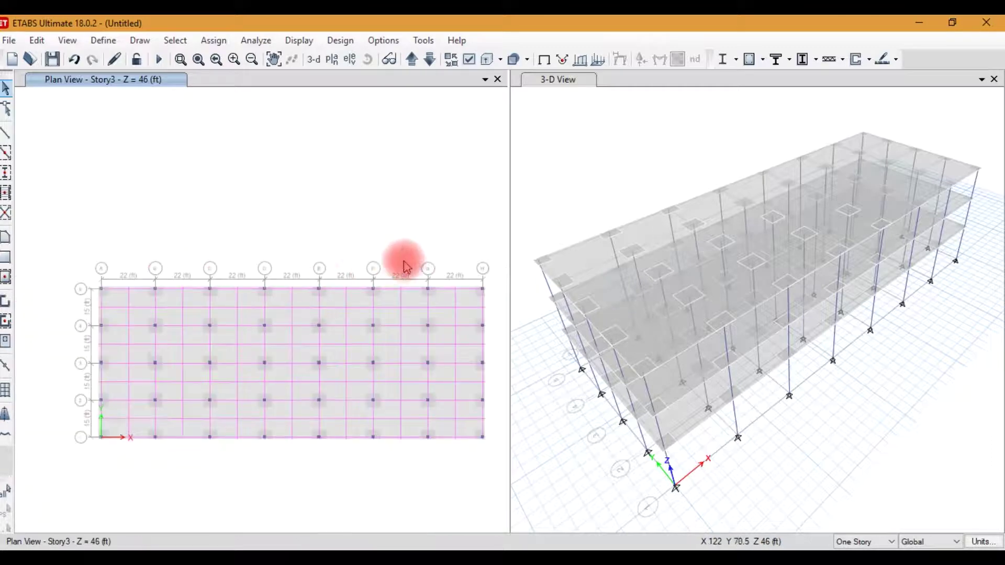
pyautogui.scroll(3, 407, 263)
pyautogui.scroll(-3, 411, 268)
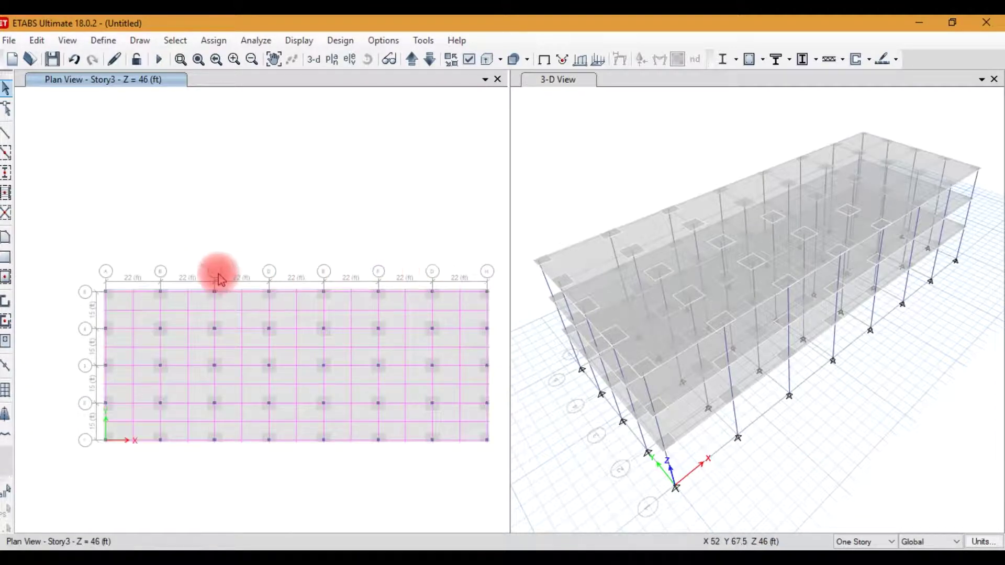
pyautogui.scroll(3, 117, 286)
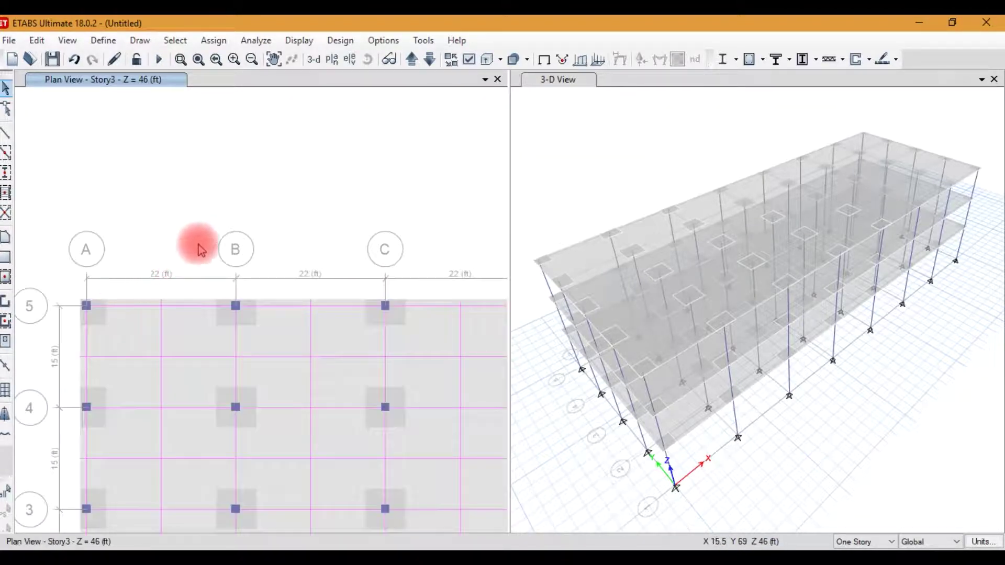
pyautogui.scroll(-3, 202, 251)
pyautogui.scroll(3, 160, 291)
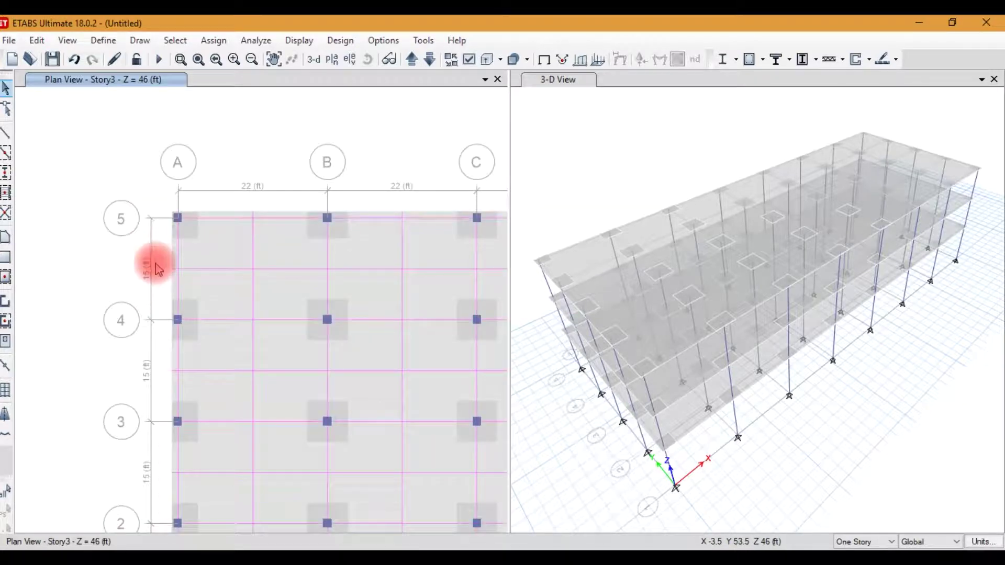
pyautogui.scroll(-3, 157, 283)
pyautogui.scroll(3, 190, 344)
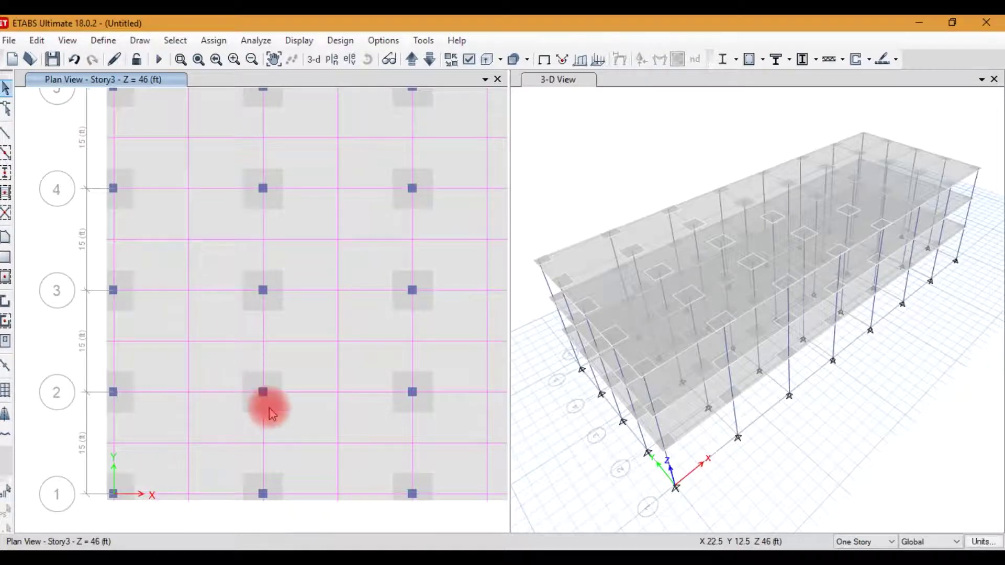
pyautogui.scroll(5, 267, 402)
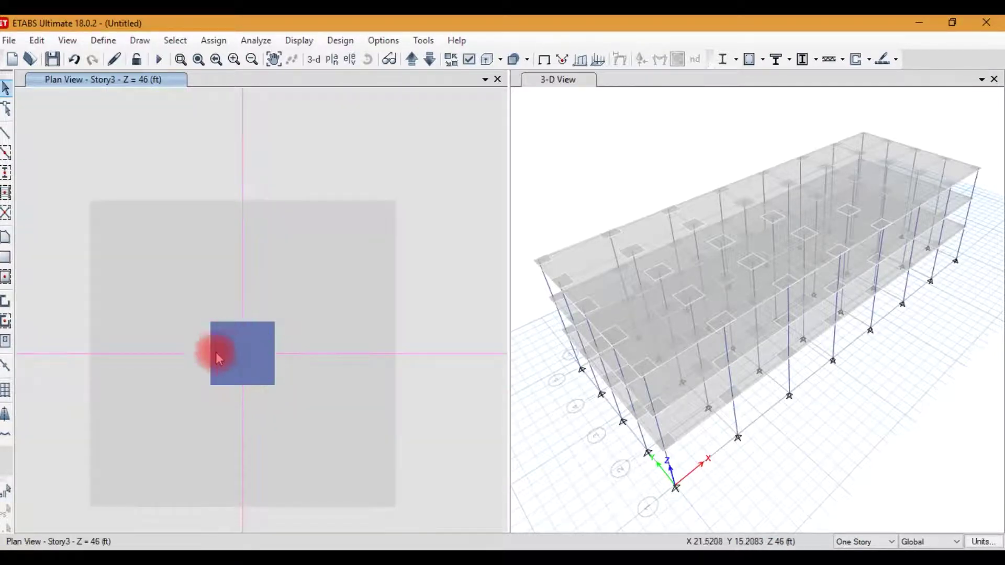
pyautogui.scroll(-5, 251, 357)
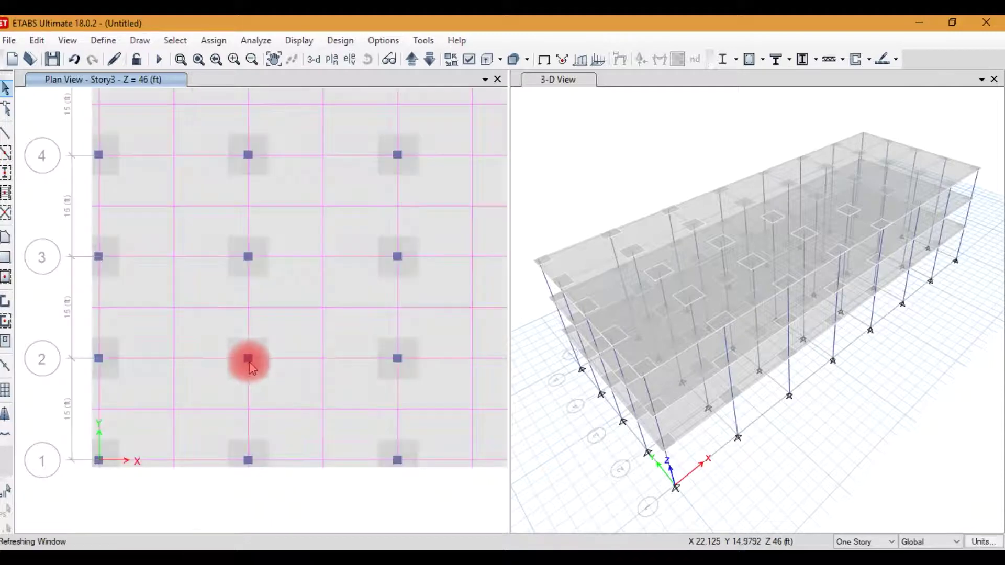
pyautogui.scroll(-3, 215, 220)
pyautogui.scroll(3, 235, 198)
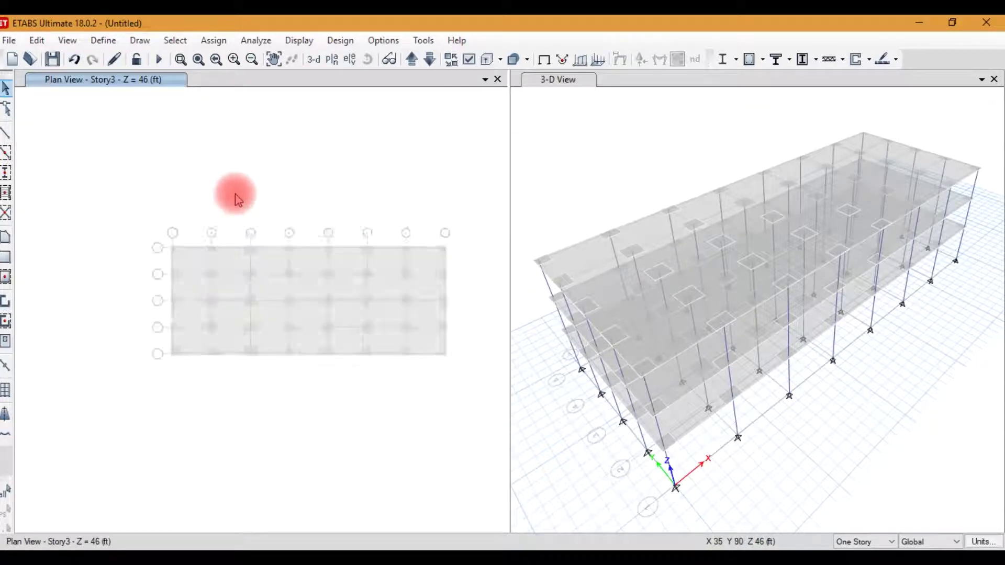
# - For the 3-D view, turn off object shrink and turn on frame and shell extrusion
pyautogui.click(572, 172)
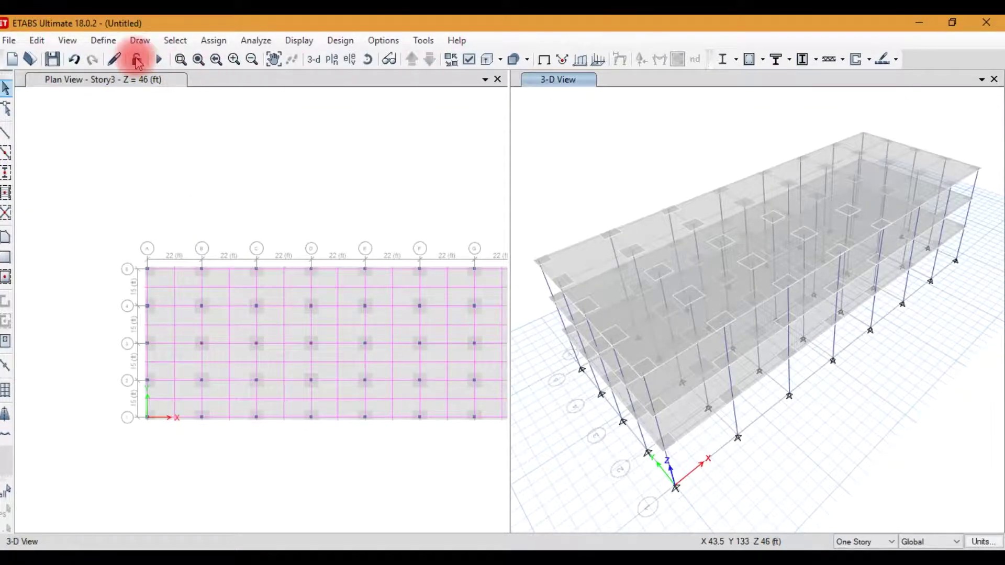
pyautogui.click(68, 41)
pyautogui.click(105, 127)
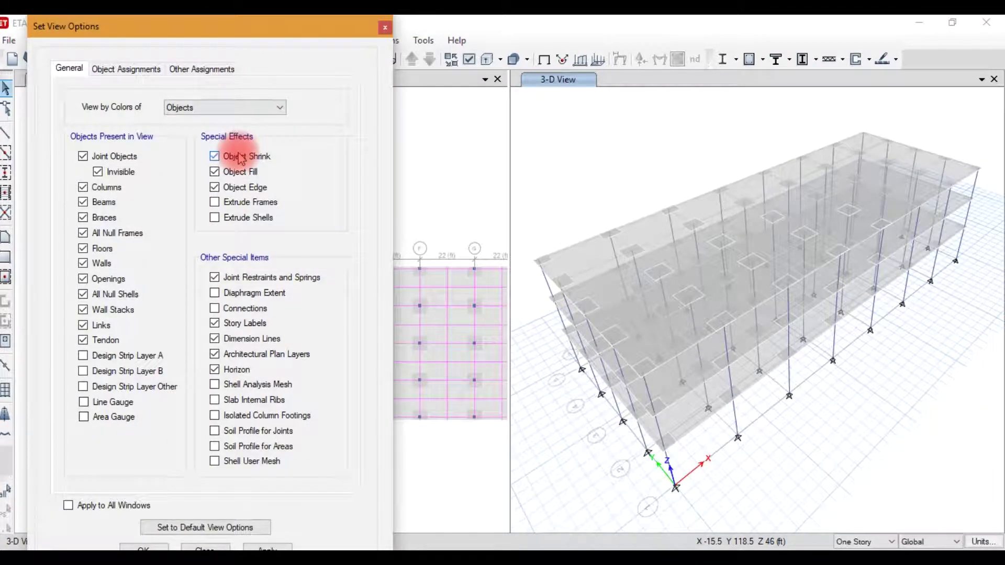
pyautogui.click(241, 157)
pyautogui.click(246, 203)
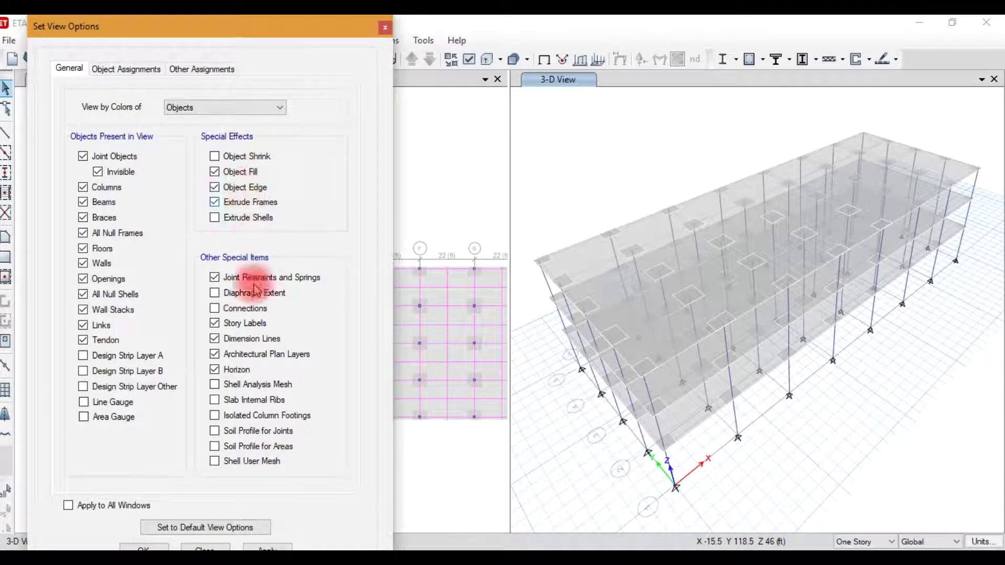
pyautogui.click(267, 547)
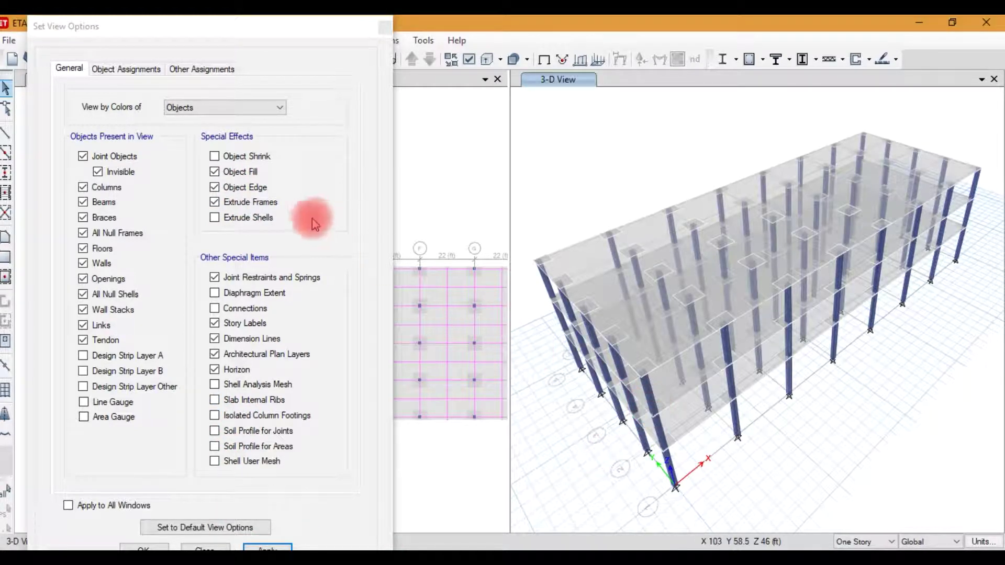
pyautogui.click(246, 217)
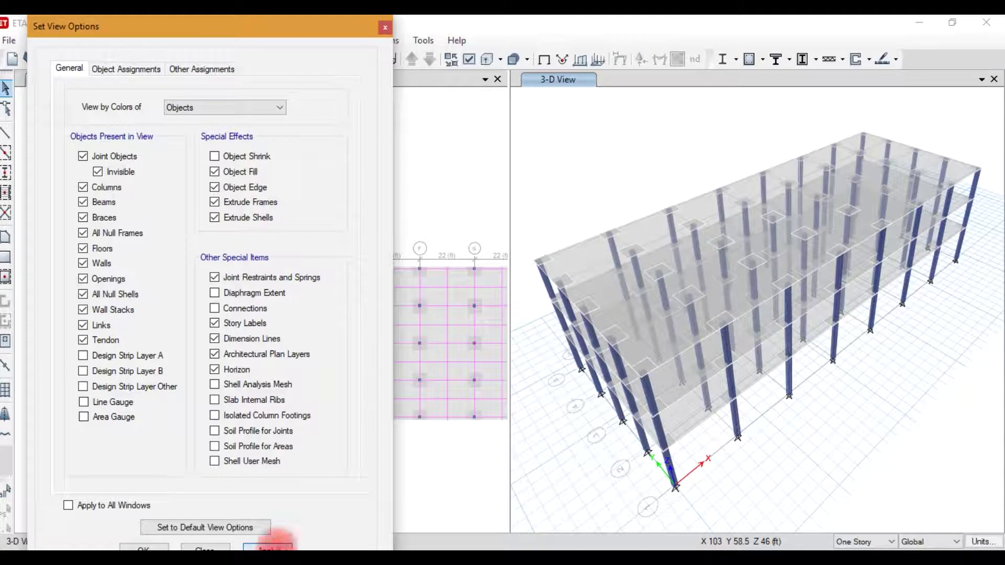
pyautogui.click(272, 545)
# - Examine the extruded columns, slabs and drop panels up close in the 3-D view
pyautogui.scroll(5, 650, 383)
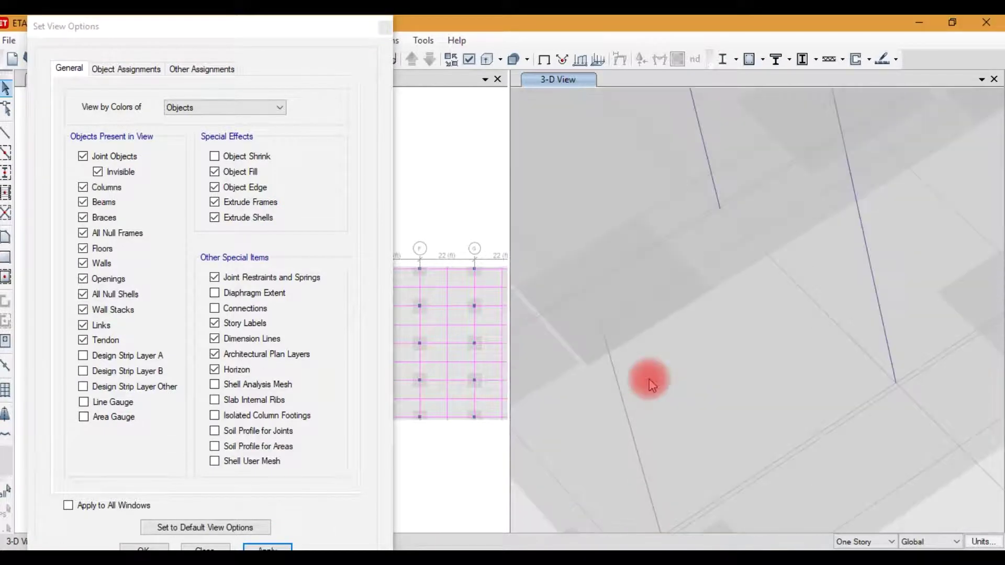
pyautogui.scroll(-5, 649, 385)
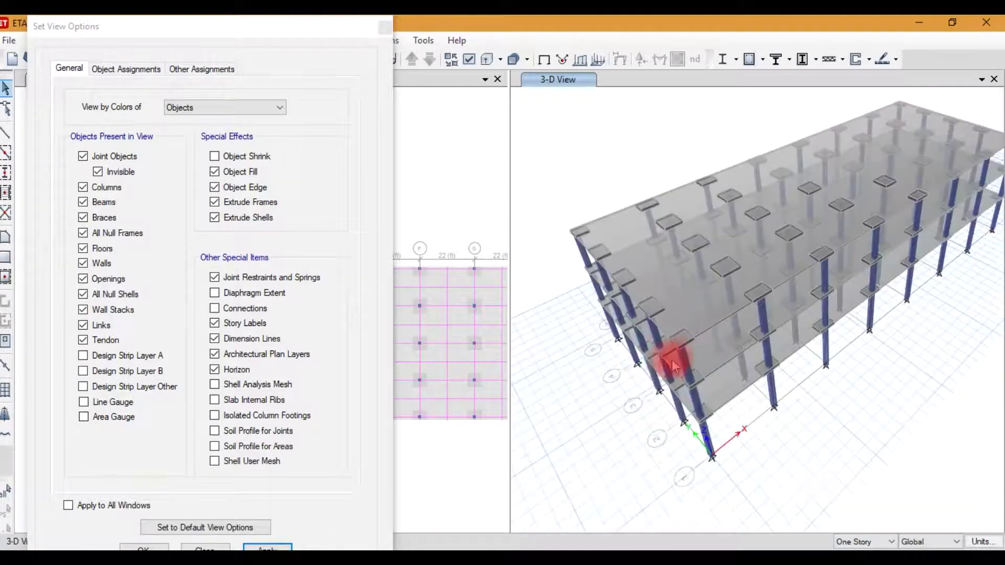
pyautogui.scroll(2, 658, 343)
pyautogui.scroll(-6, 658, 343)
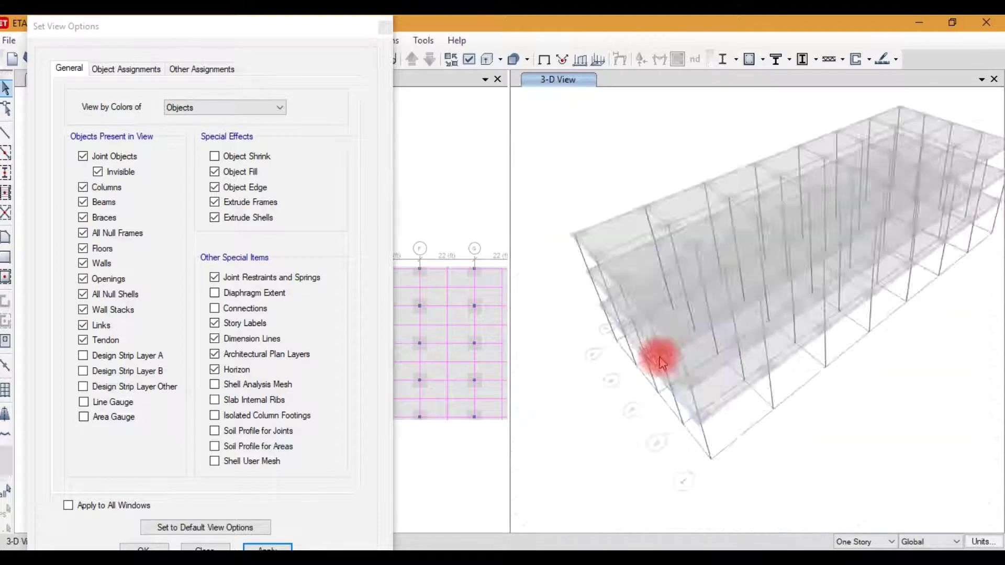
pyautogui.scroll(4, 790, 270)
pyautogui.scroll(-3, 793, 274)
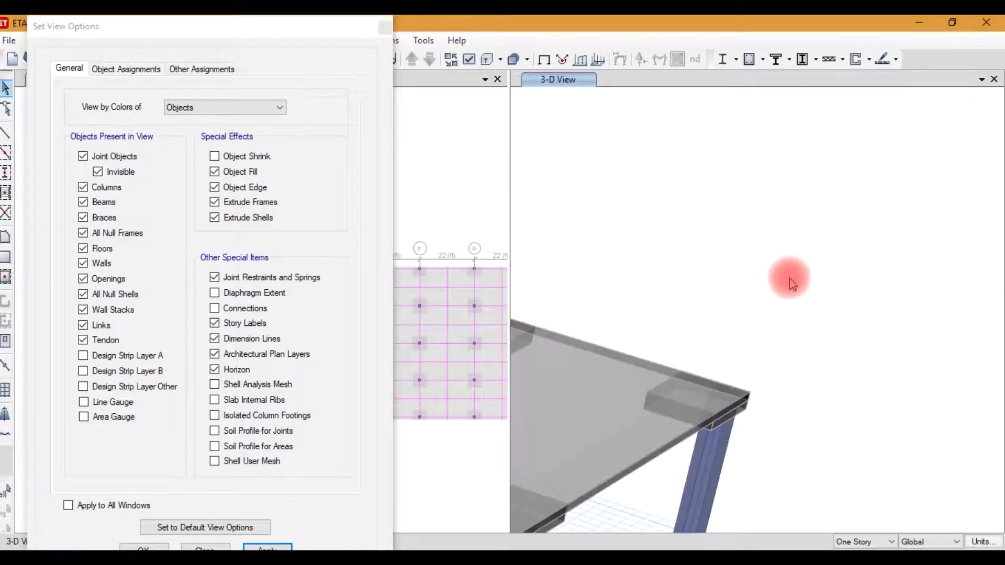
pyautogui.scroll(5, 675, 355)
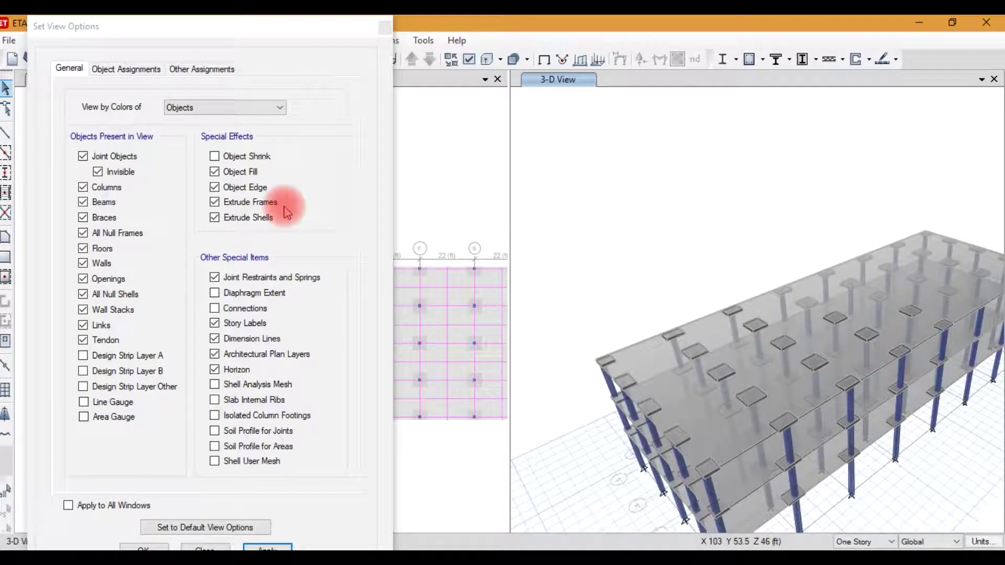
# - Turn on object shrink in the 3-D view to inspect the separated columns, drops and slabs, and turn it off again
pyautogui.click(245, 156)
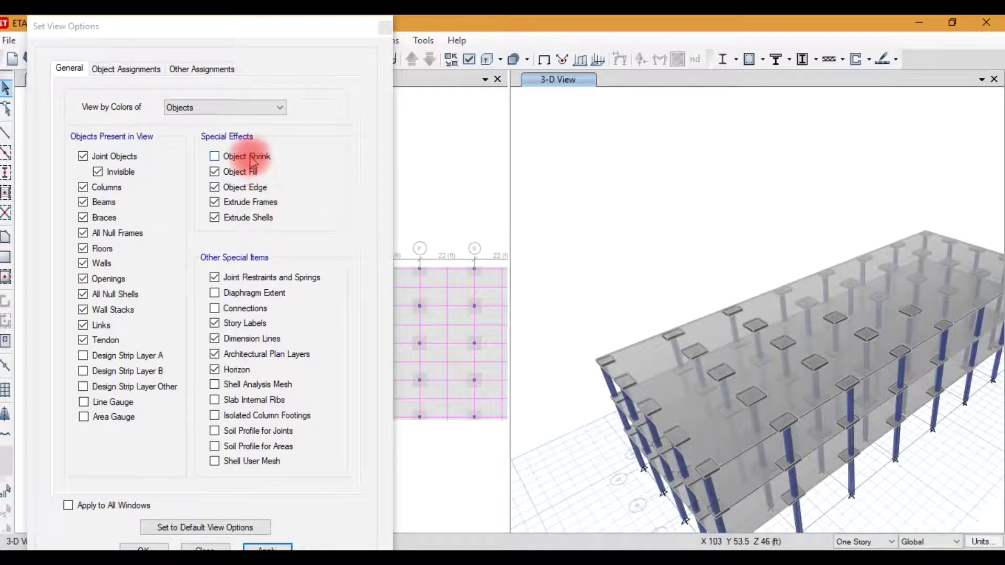
pyautogui.click(267, 545)
pyautogui.click(763, 415)
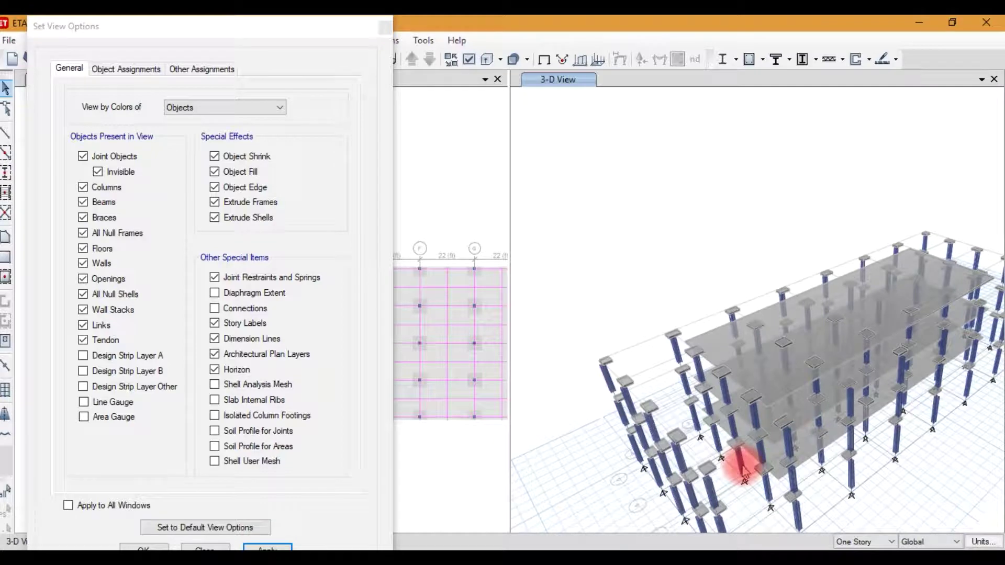
pyautogui.scroll(-3, 691, 393)
pyautogui.scroll(6, 696, 399)
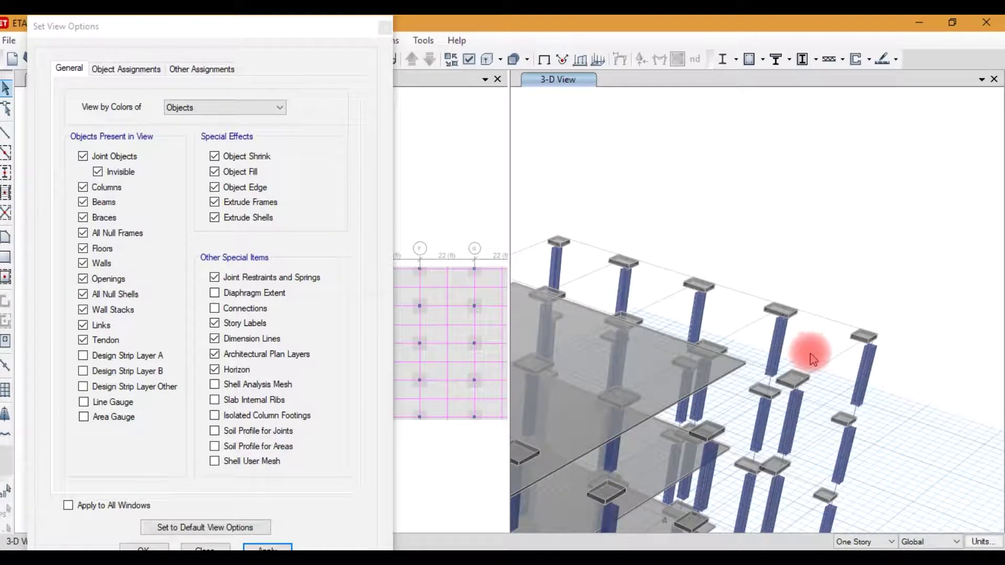
pyautogui.scroll(-3, 813, 358)
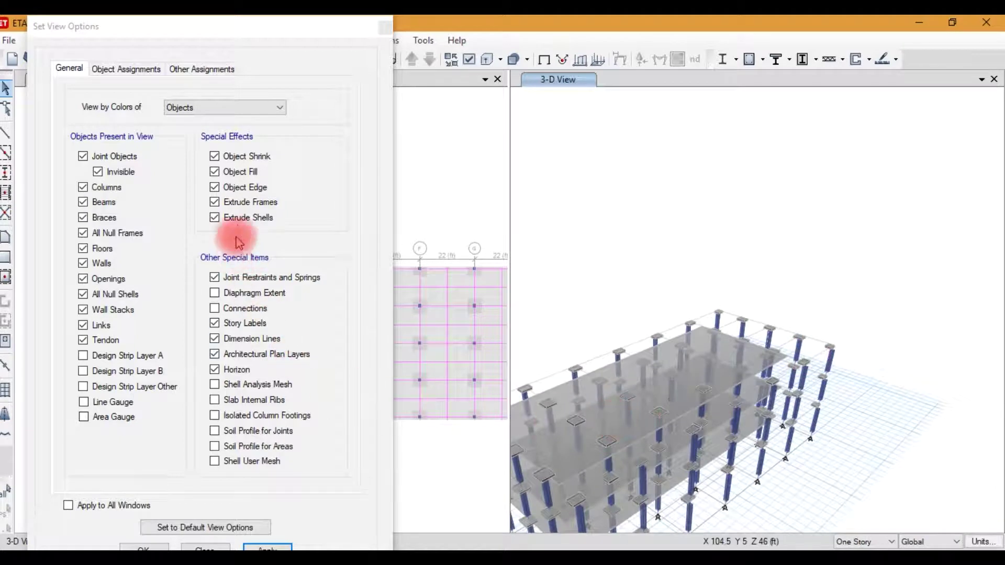
pyautogui.click(247, 156)
pyautogui.click(268, 547)
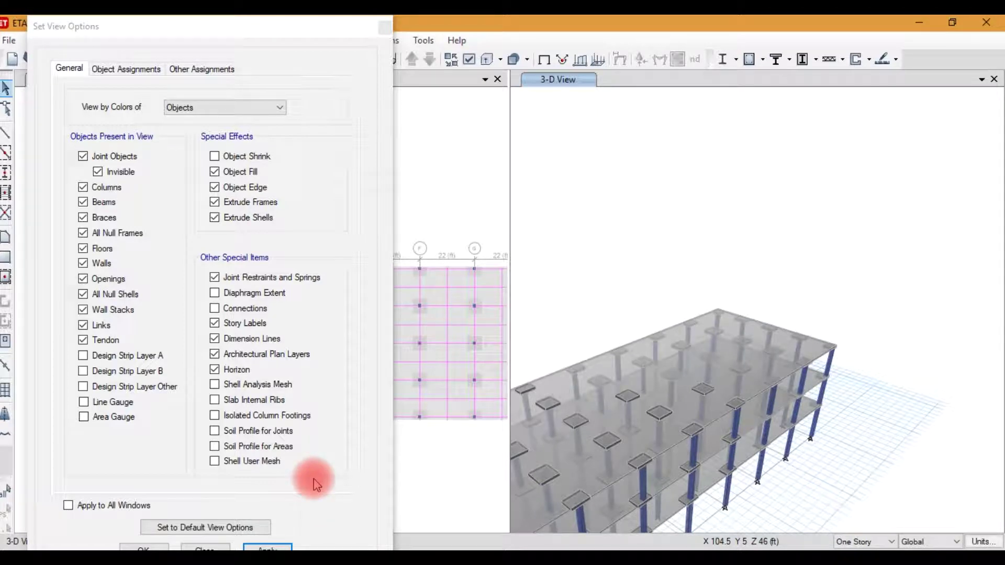
# - Show Design Strip Layers A, B and Other in the 3-D view and look at the strips on the slabs
pyautogui.click(147, 357)
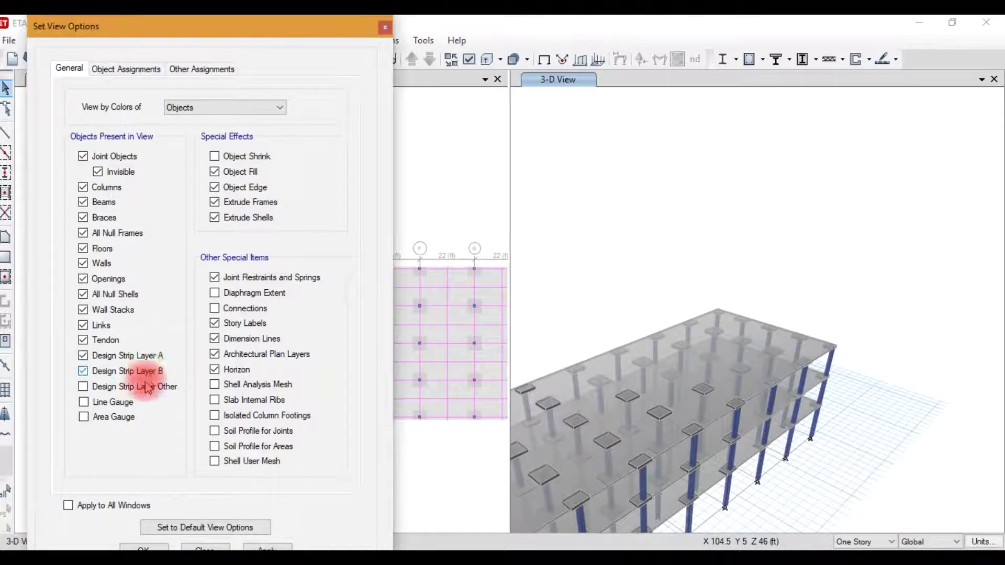
pyautogui.click(264, 548)
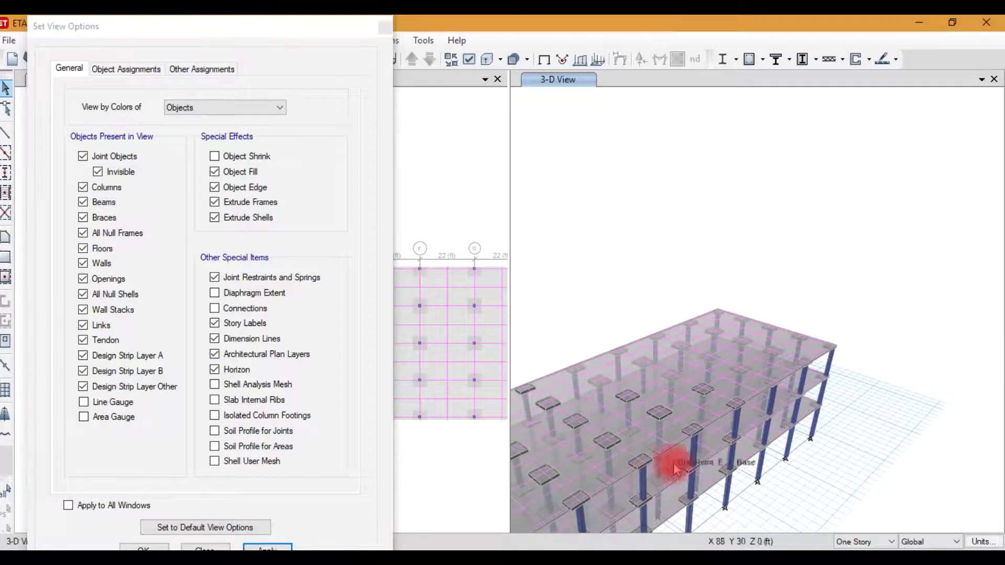
pyautogui.scroll(5, 683, 397)
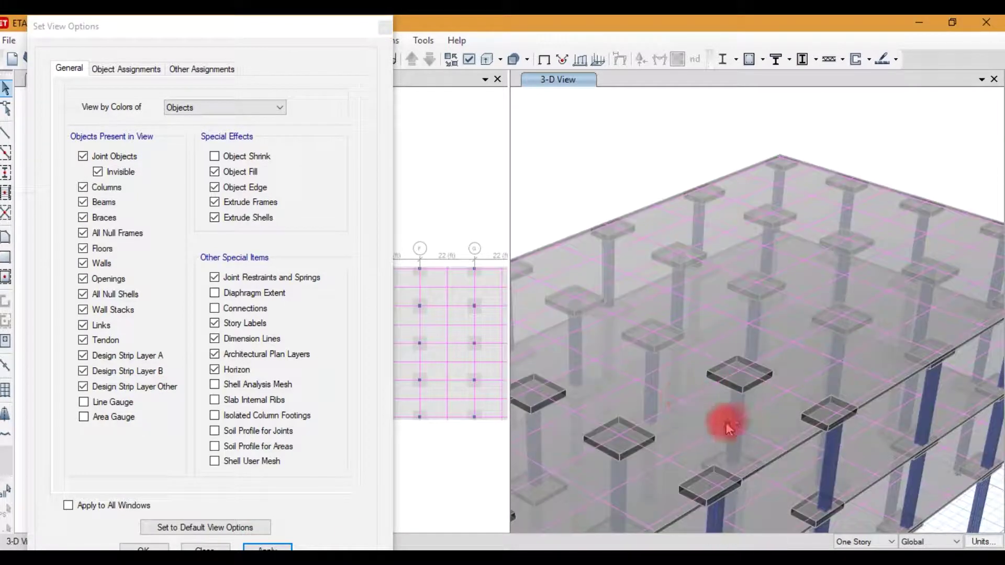
# - Hide Design Strip Layers A, B and Other in the 3-D view
pyautogui.click(144, 356)
pyautogui.click(138, 388)
pyautogui.click(264, 547)
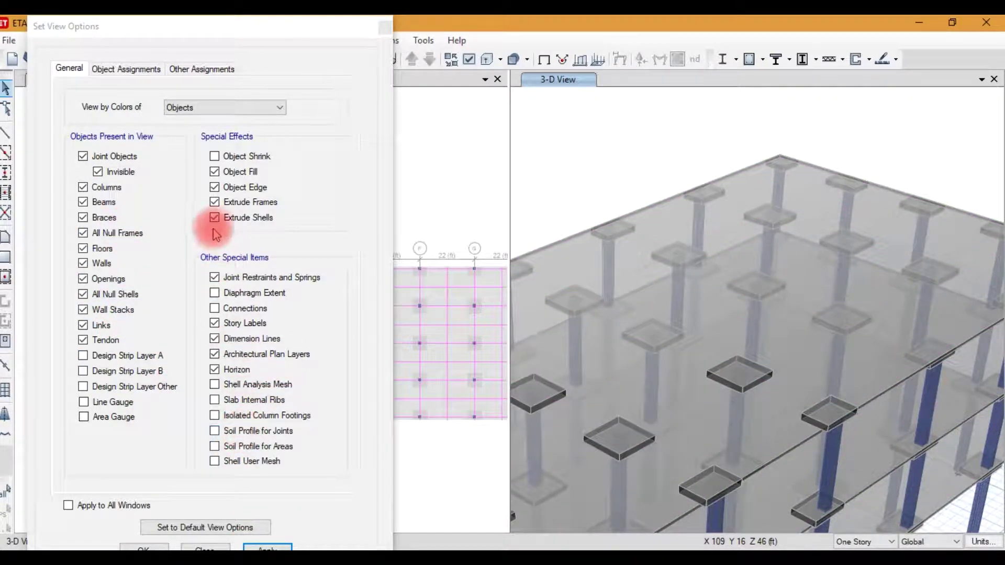
# - Color the 3-D view's objects by Section Properties and look over the building
pyautogui.click(233, 110)
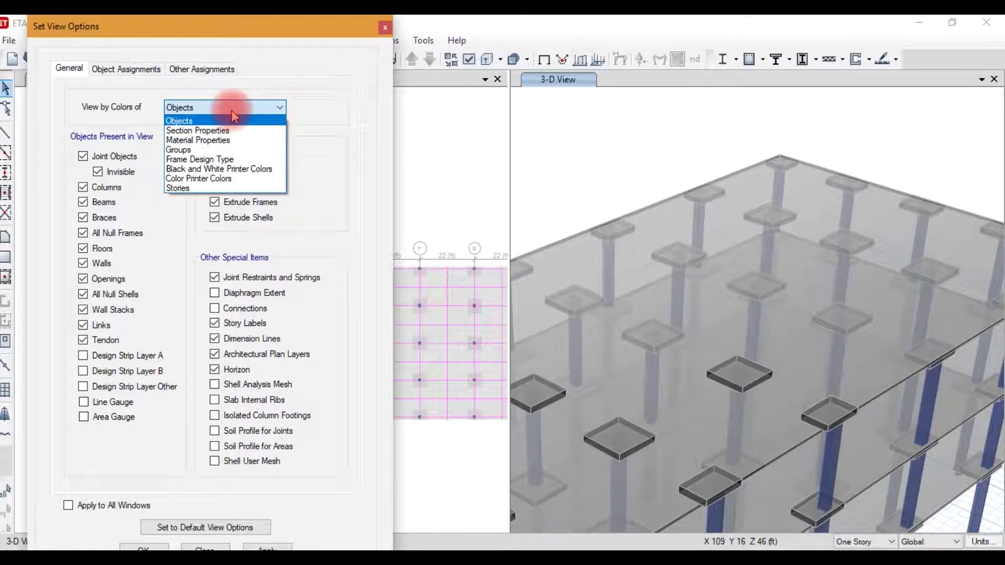
pyautogui.click(237, 131)
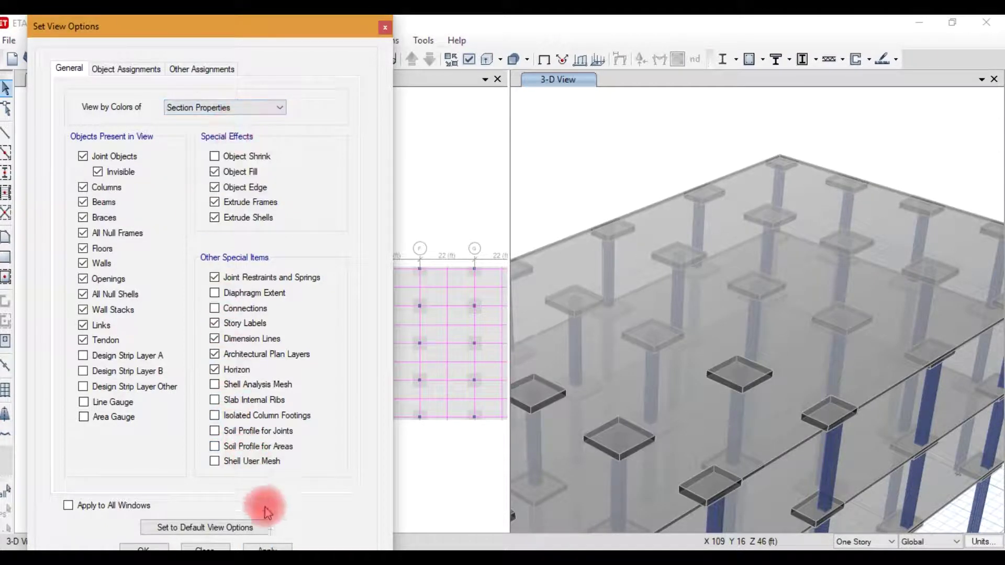
pyautogui.click(268, 547)
pyautogui.scroll(-3, 677, 271)
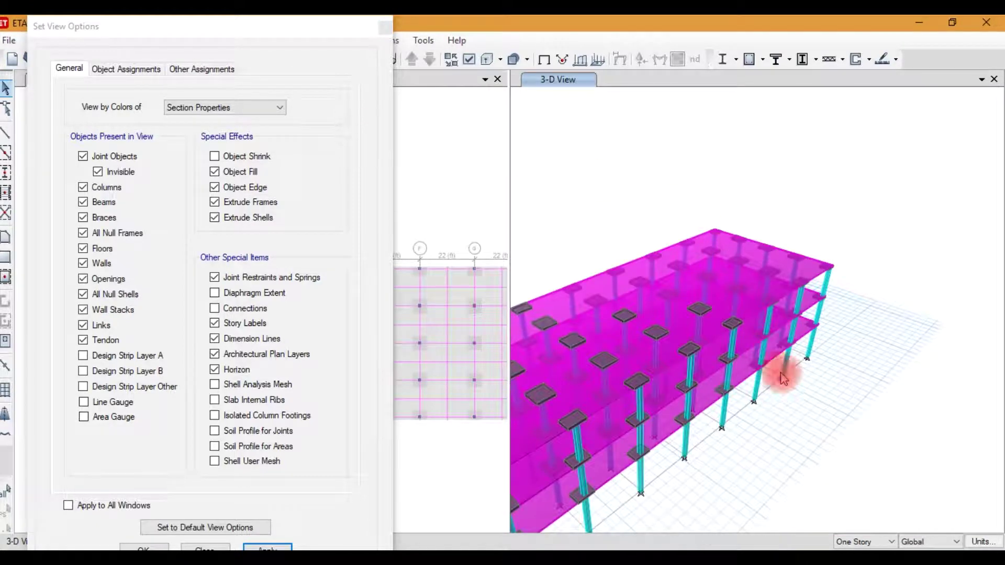
# - Color the 3-D view by Material Properties and inspect the slabs, drop panels and corner columns up close
pyautogui.click(268, 111)
pyautogui.click(268, 111)
pyautogui.click(274, 139)
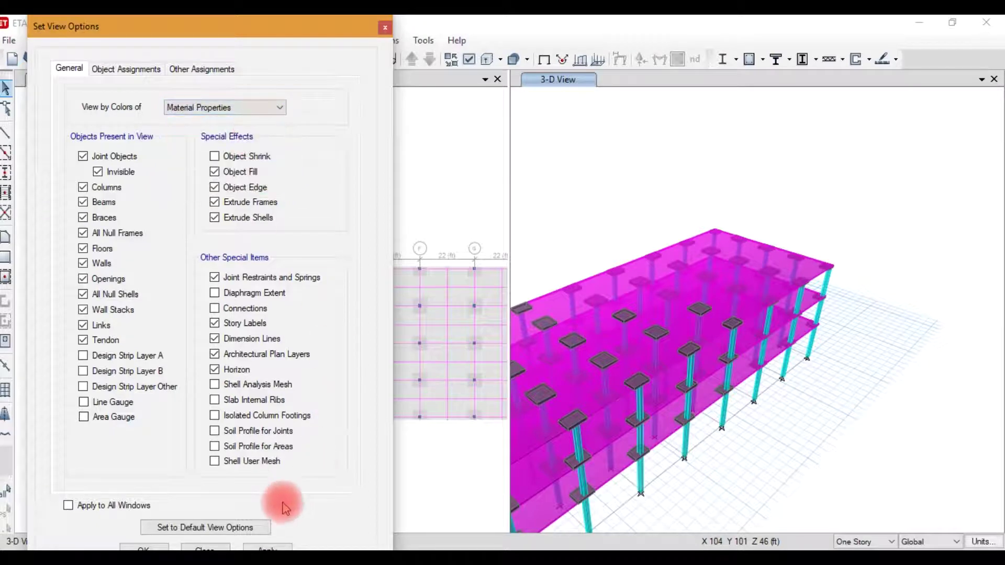
pyautogui.click(287, 547)
pyautogui.click(766, 393)
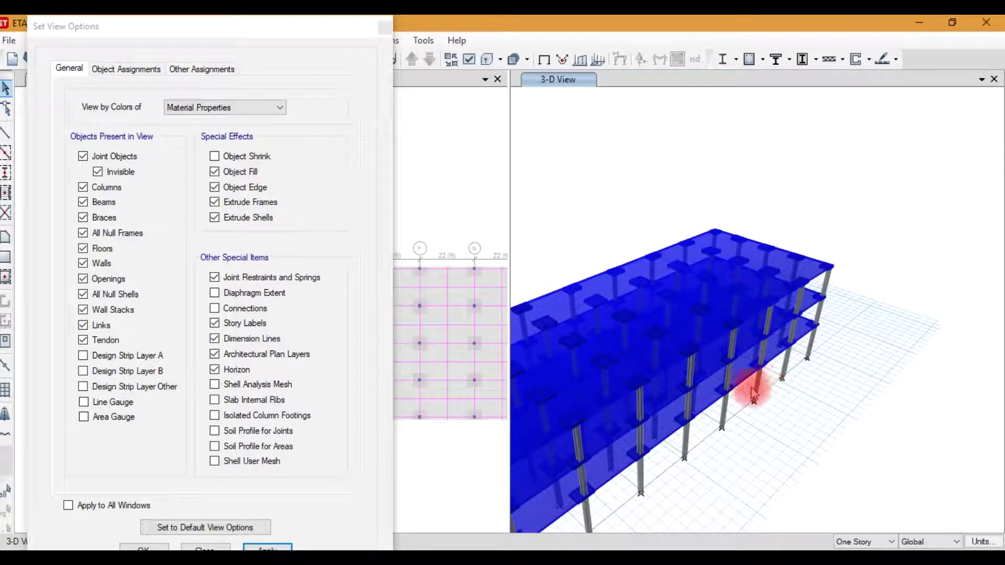
pyautogui.scroll(3, 850, 273)
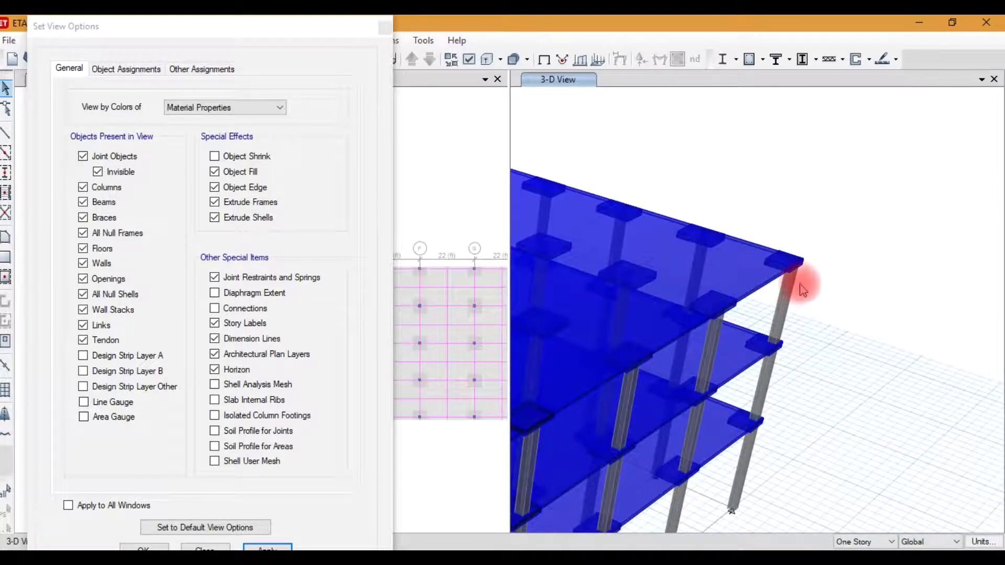
pyautogui.scroll(2, 810, 281)
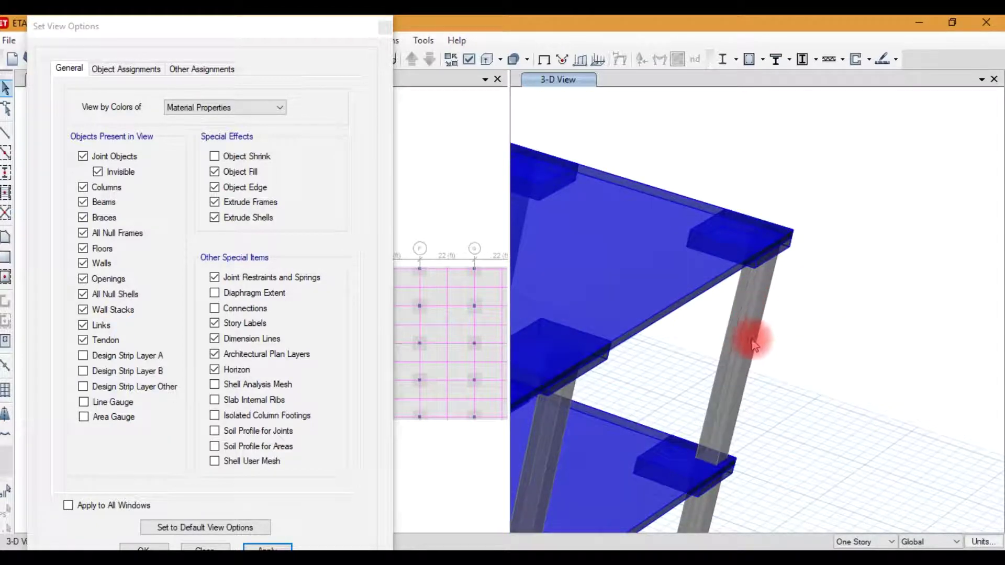
pyautogui.scroll(-3, 816, 272)
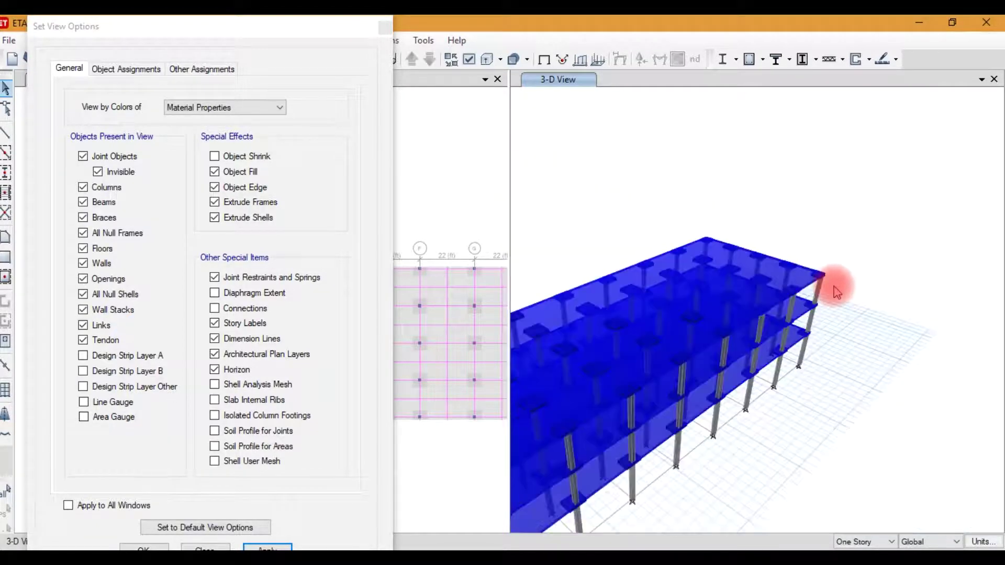
# - Color the 3-D view by Frame Design Type and look closely at the columns
pyautogui.click(279, 109)
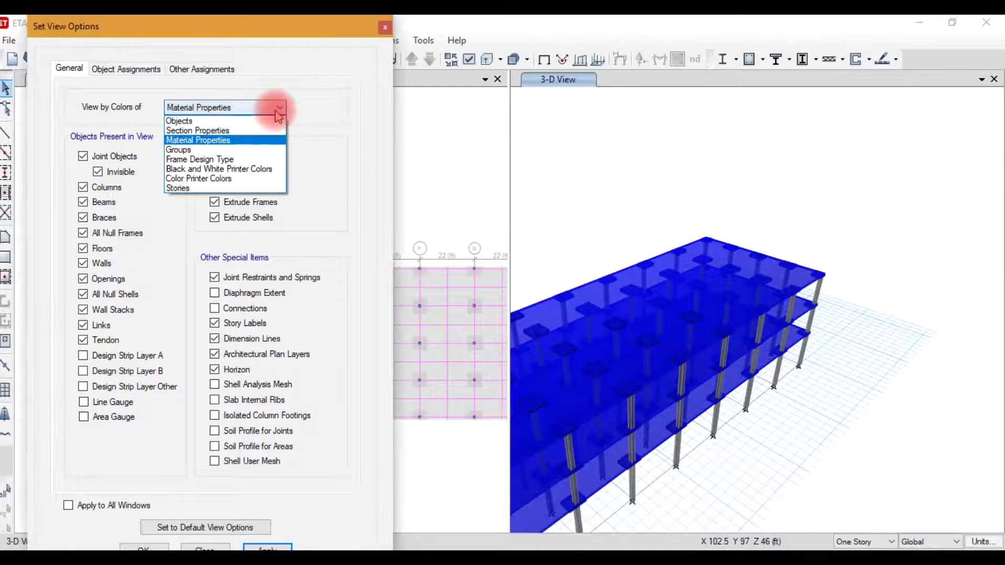
pyautogui.click(257, 159)
pyautogui.click(268, 547)
pyautogui.click(583, 461)
pyautogui.scroll(4, 817, 270)
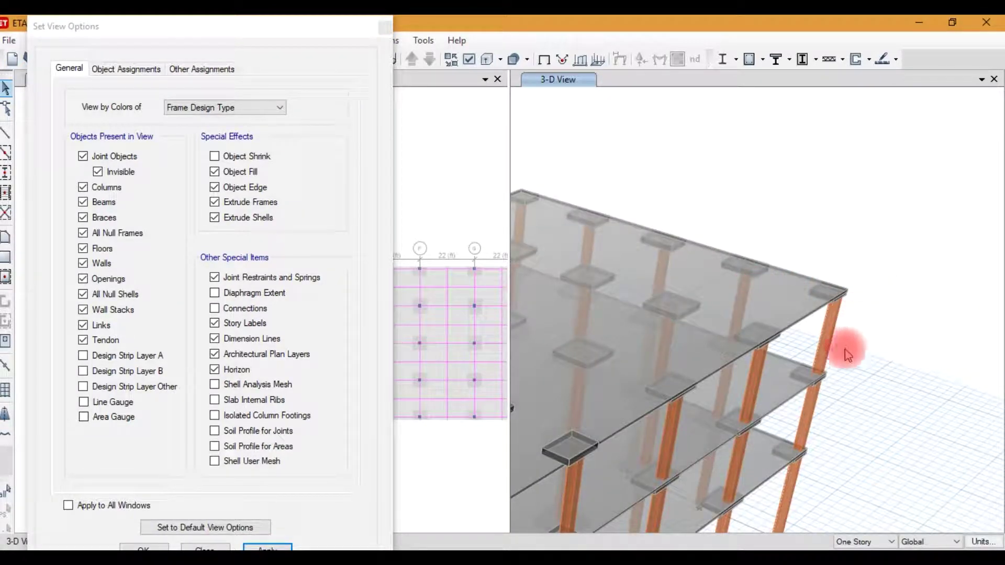
# - Color the 3-D view by Color Printer Colors and look over the whole building
pyautogui.click(235, 108)
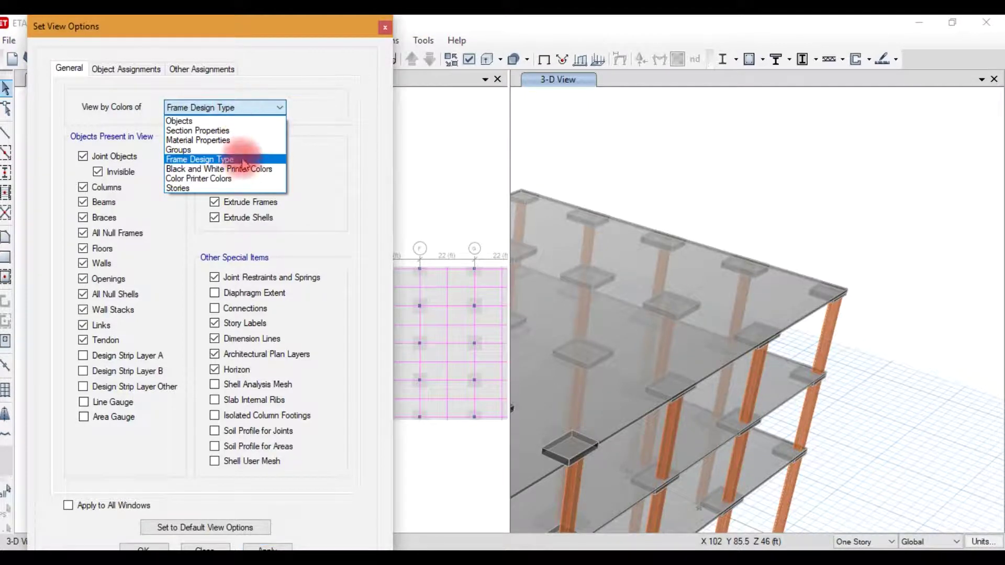
pyautogui.click(247, 178)
pyautogui.click(267, 547)
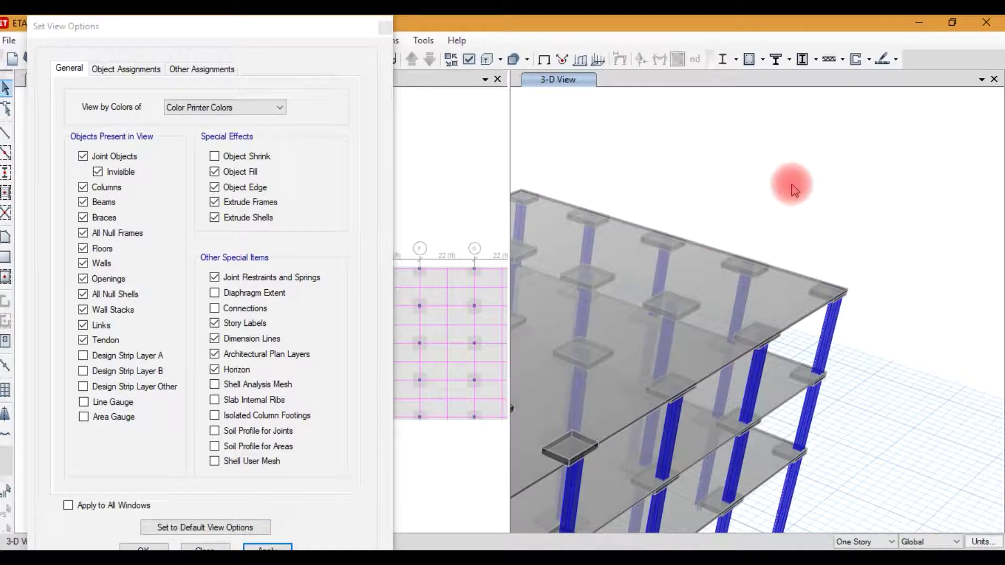
pyautogui.scroll(-3, 785, 210)
pyautogui.click(267, 546)
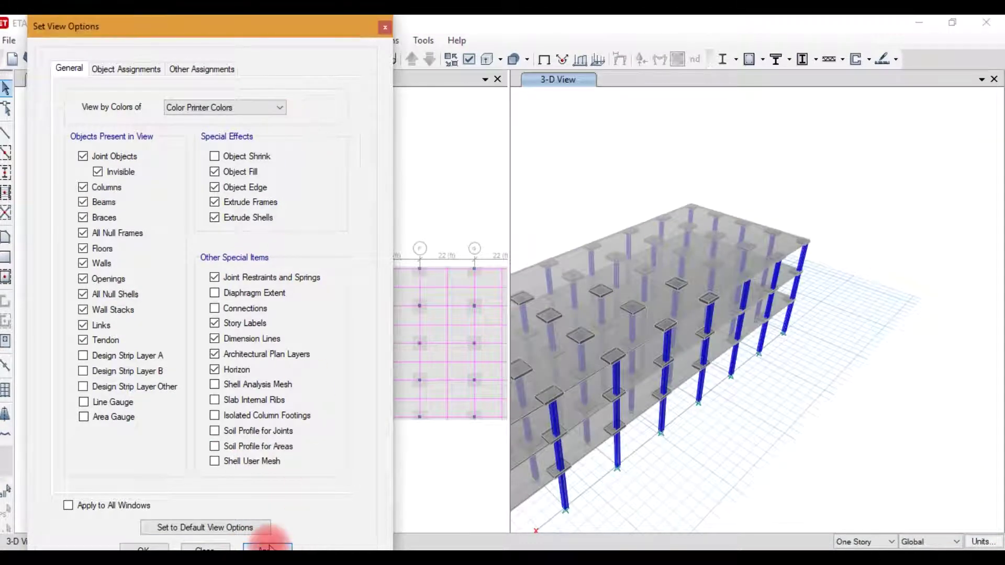
pyautogui.moveTo(800, 244); pyautogui.dragTo(837, 211, button='middle')
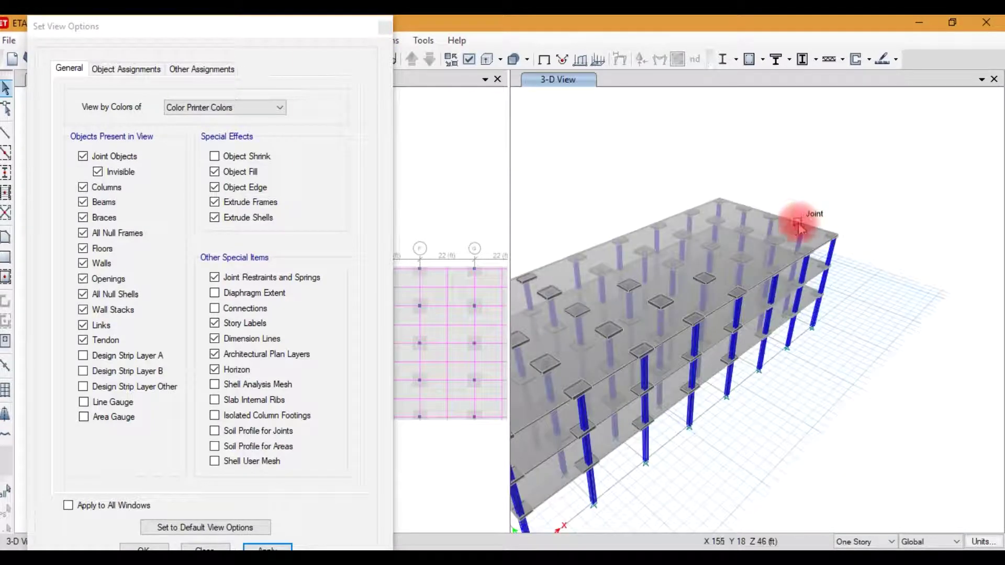
pyautogui.scroll(-5, 831, 214)
pyautogui.scroll(5, 631, 240)
pyautogui.scroll(-4, 757, 269)
pyautogui.scroll(5, 889, 225)
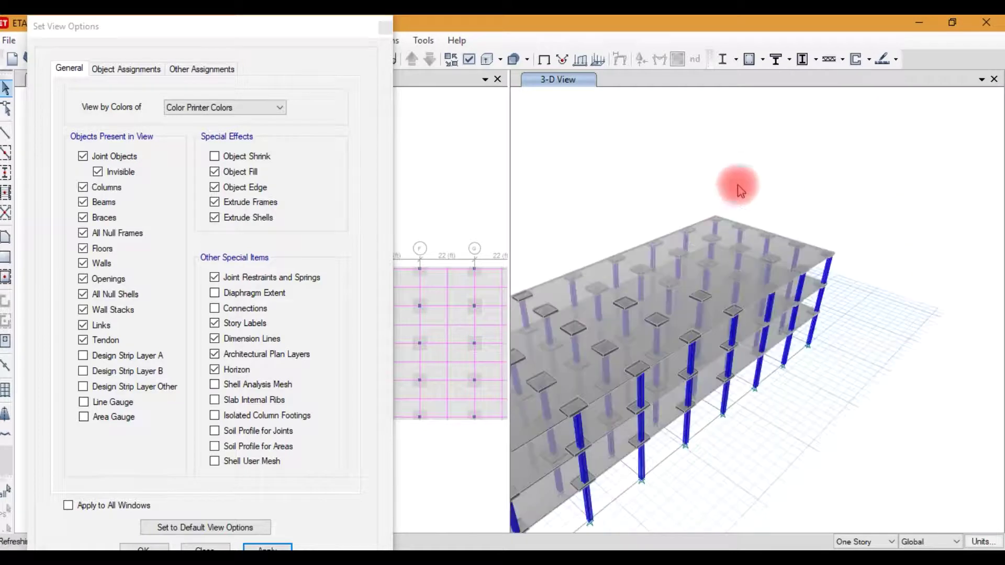
# - Review the object and other assignment display options and turn on Show Width for design strip objects in the 3-D view
pyautogui.click(164, 73)
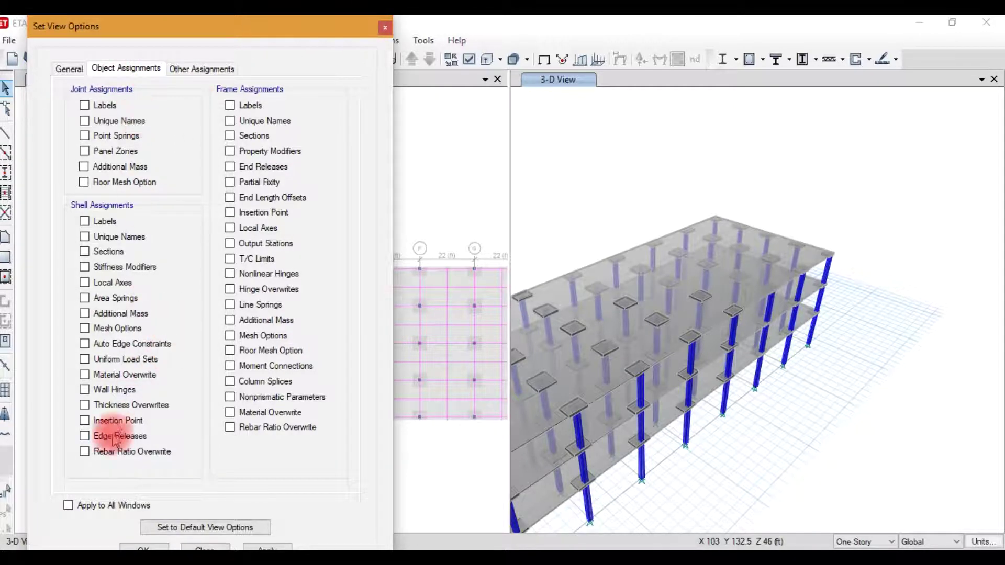
pyautogui.click(229, 69)
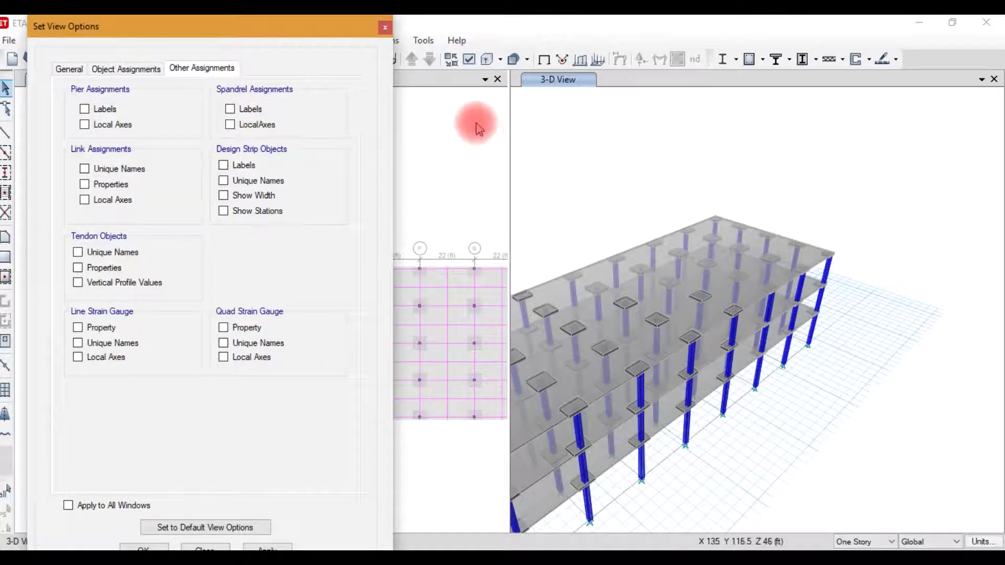
pyautogui.click(251, 195)
pyautogui.click(268, 547)
pyautogui.click(722, 362)
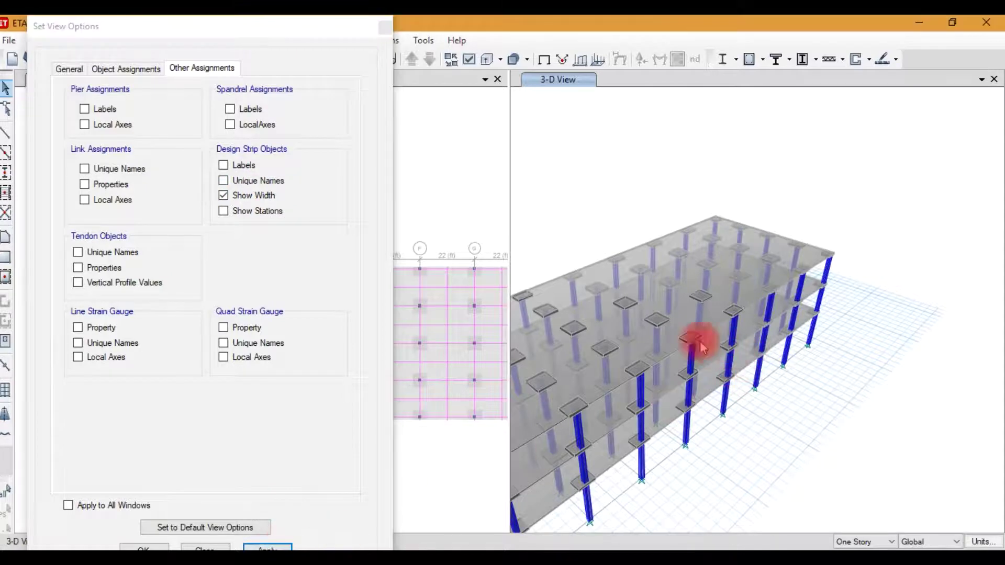
pyautogui.scroll(5, 681, 319)
pyautogui.scroll(-5, 740, 344)
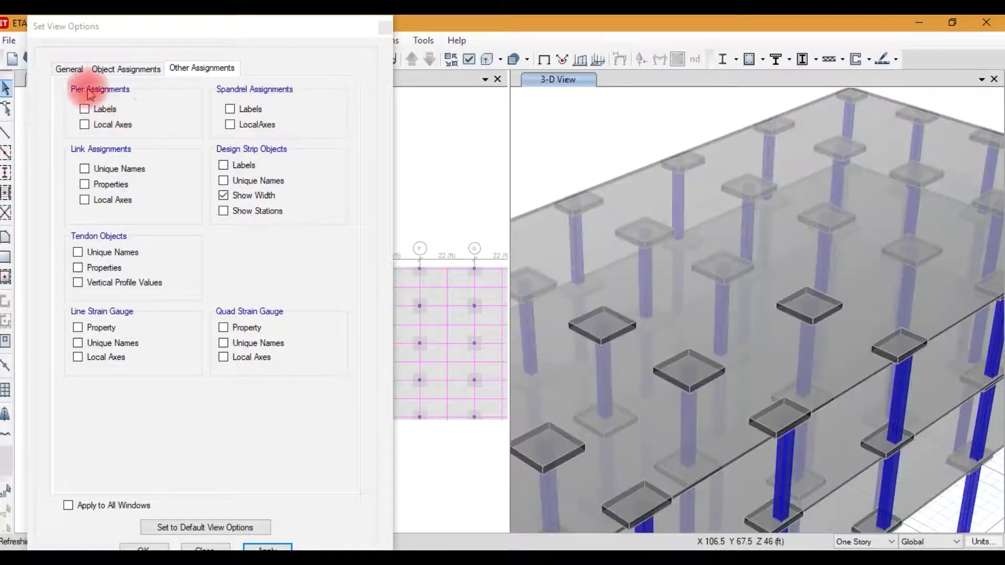
# - Show Design Strip Layers A, B and Other again and examine the strip widths on the slabs
pyautogui.click(69, 68)
pyautogui.click(131, 372)
pyautogui.click(134, 387)
pyautogui.click(264, 546)
pyautogui.click(766, 338)
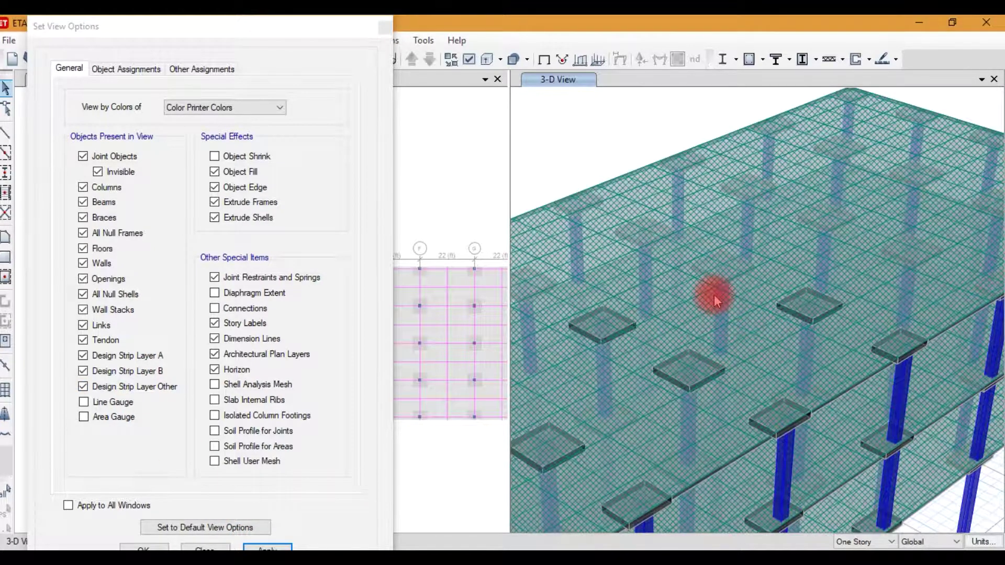
pyautogui.scroll(2, 715, 303)
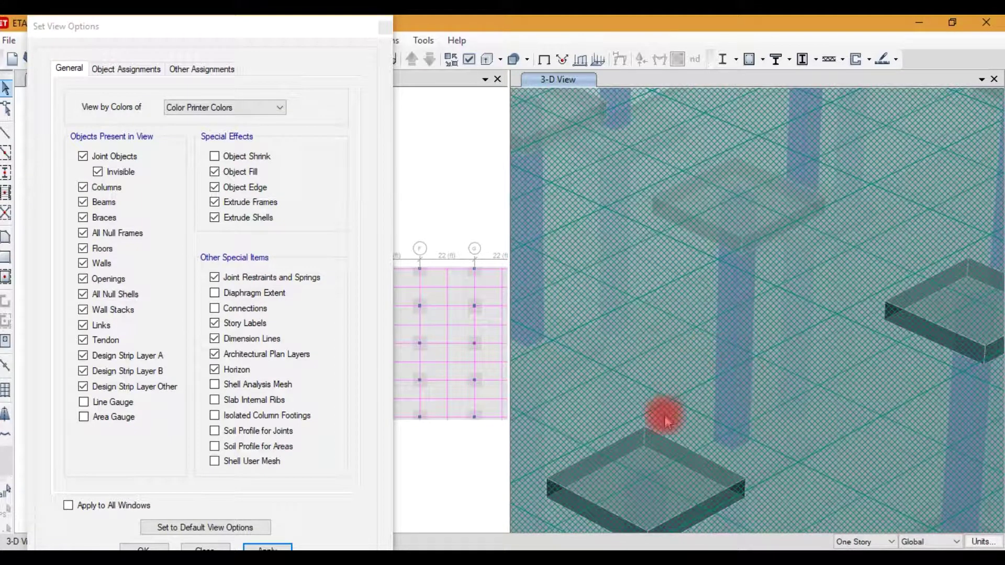
pyautogui.scroll(-3, 668, 416)
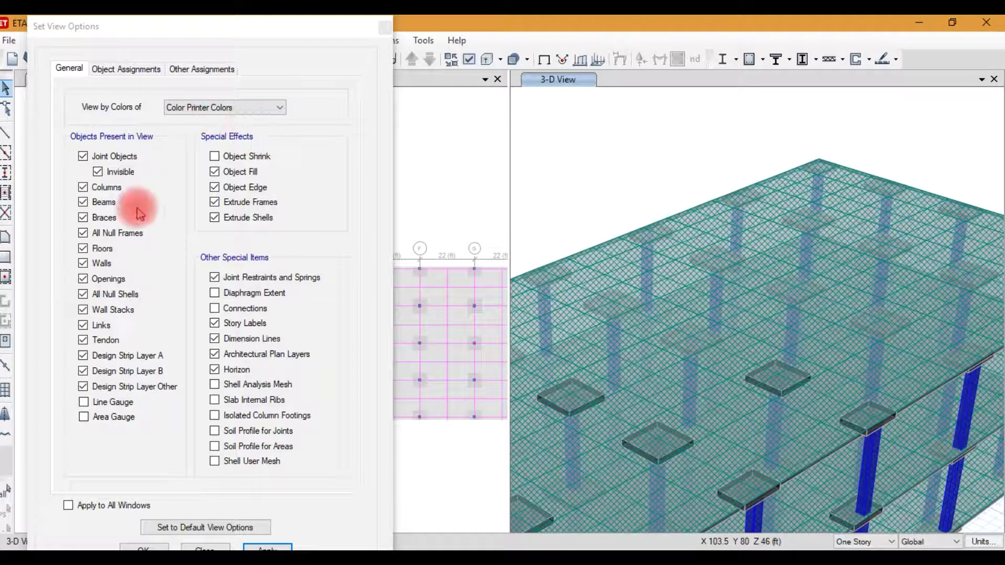
# - Hide all three design strip layers again, close the view options and make the Story3 plan view active
pyautogui.click(121, 388)
pyautogui.click(258, 528)
pyautogui.click(223, 549)
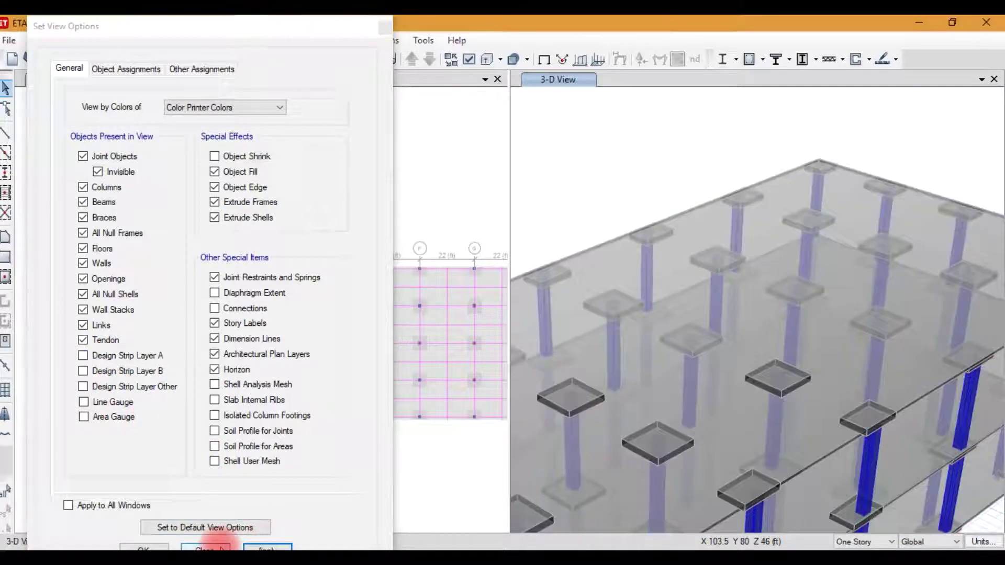
pyautogui.click(394, 149)
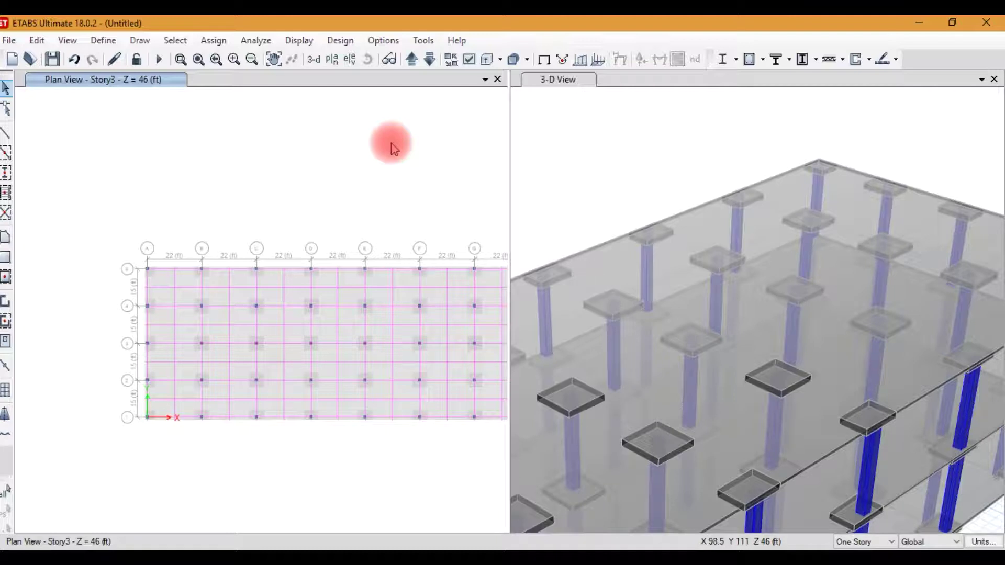
# - Open the reinforcing bar sizes and delete bars #2, #5 and #7 from the current bar set
pyautogui.click(104, 41)
pyautogui.moveTo(132, 89)
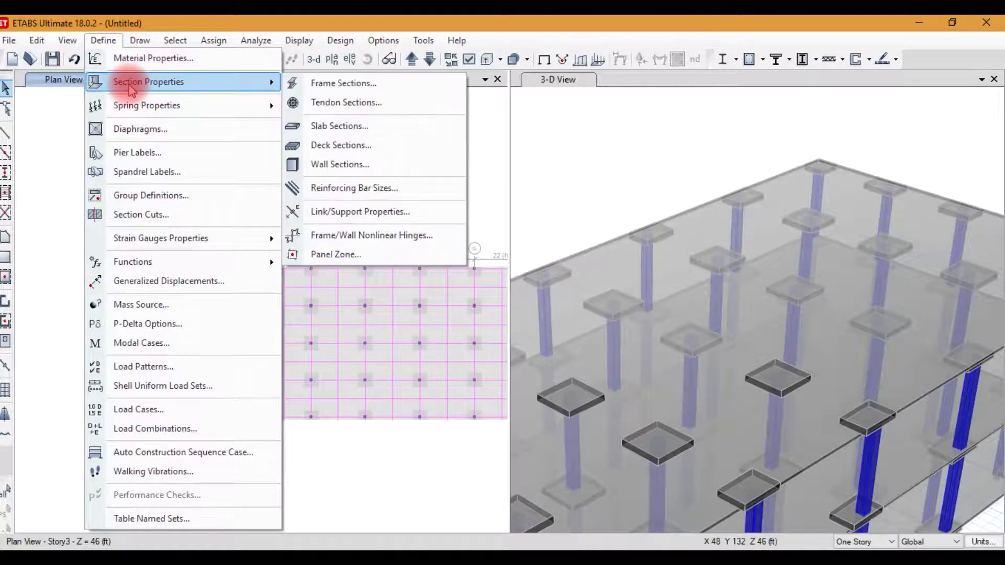
pyautogui.click(354, 188)
pyautogui.click(332, 239)
pyautogui.click(301, 240)
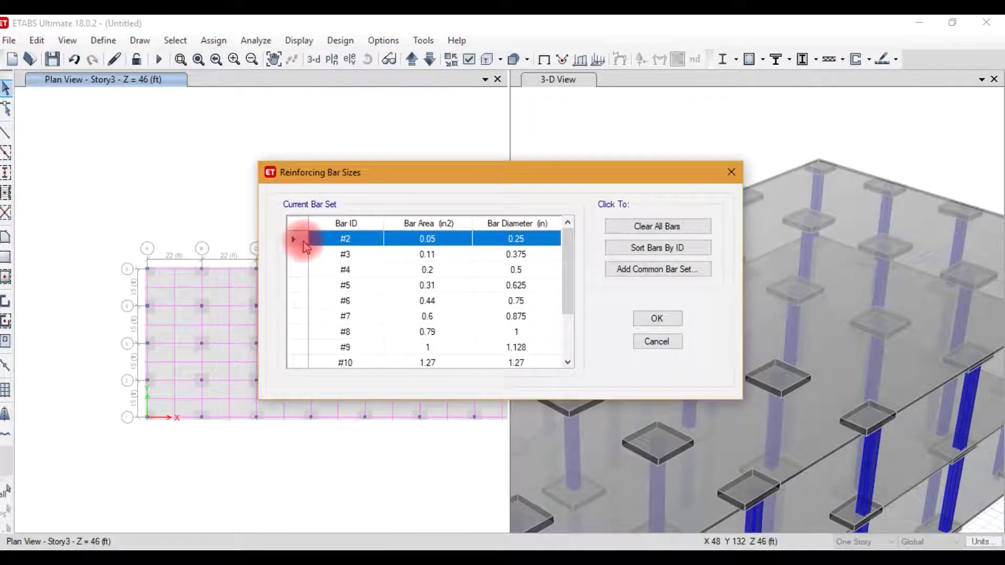
pyautogui.press('Delete')
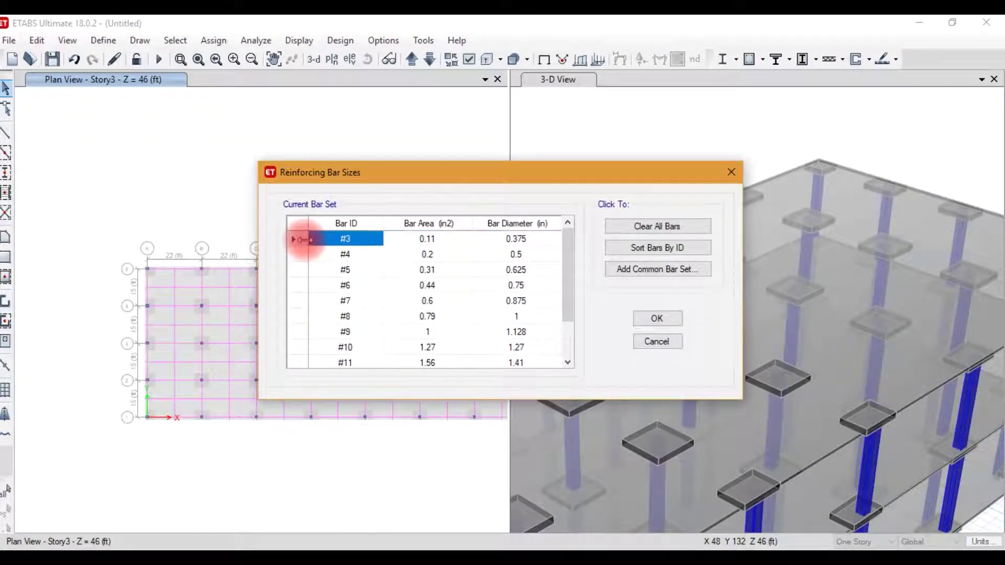
pyautogui.click(295, 271)
pyautogui.press('Delete')
pyautogui.click(296, 286)
pyautogui.press('Delete')
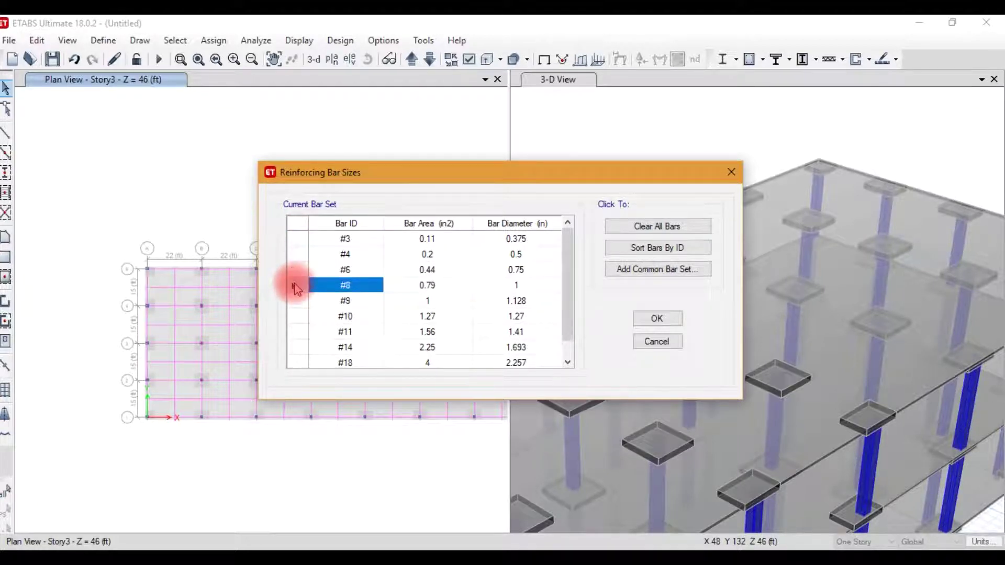
# - Delete bars #9, #10, #11, #14 and #18 from the current bar set and accept the reduced set
pyautogui.click(296, 301)
pyautogui.press('Delete')
pyautogui.click(296, 301)
pyautogui.press('Delete')
pyautogui.click(296, 301)
pyautogui.press('Delete')
pyautogui.click(296, 301)
pyautogui.press('Delete')
pyautogui.click(296, 301)
pyautogui.press('Delete')
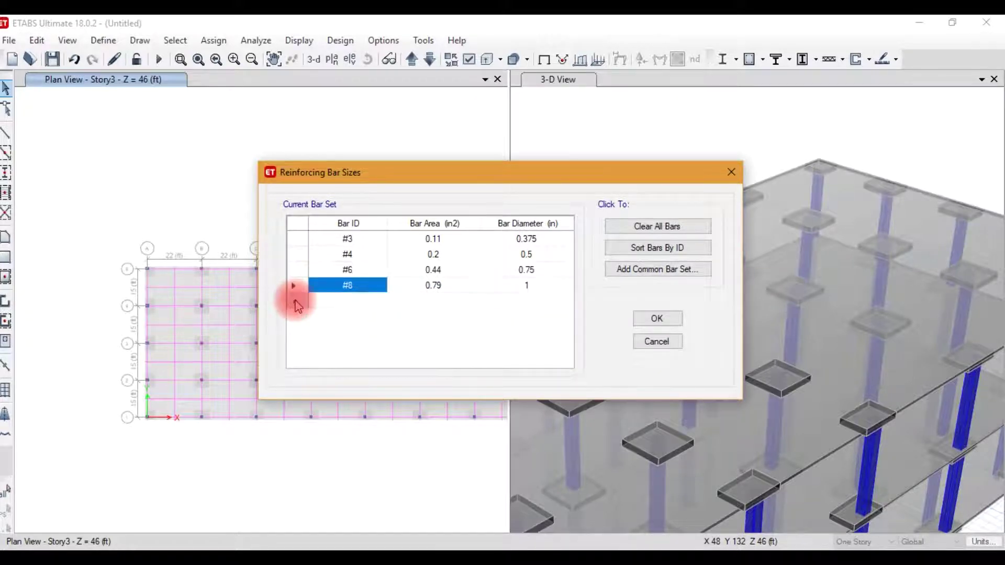
pyautogui.click(677, 325)
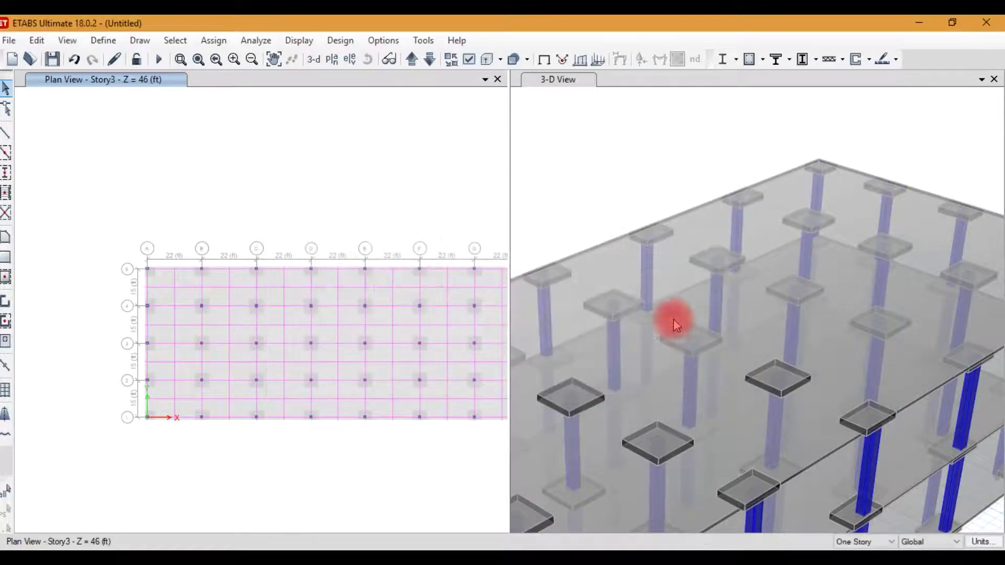
# - Review the rigidity setting of diaphragm D1 and close the diaphragm definitions without changes
pyautogui.click(104, 41)
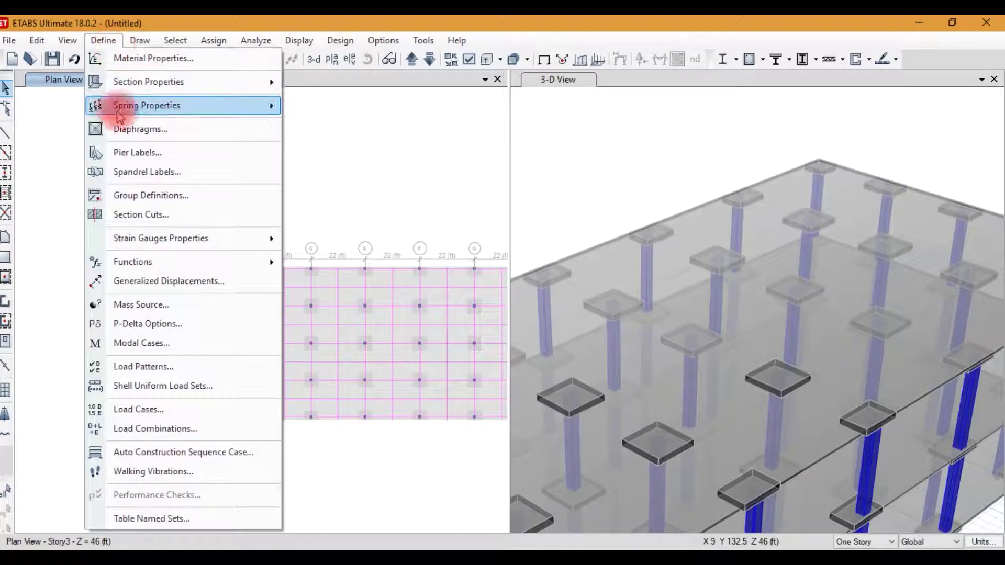
pyautogui.click(140, 129)
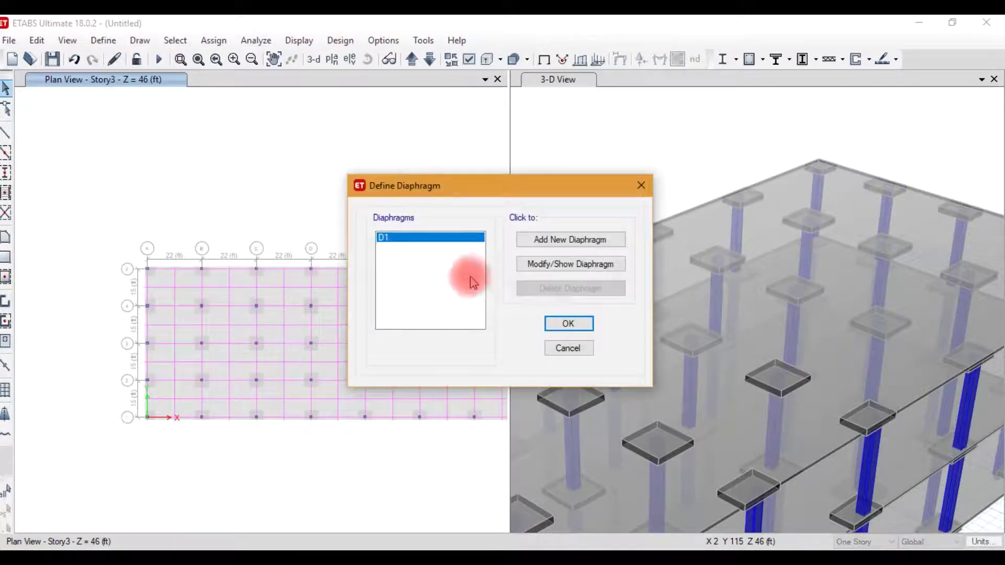
pyautogui.click(563, 264)
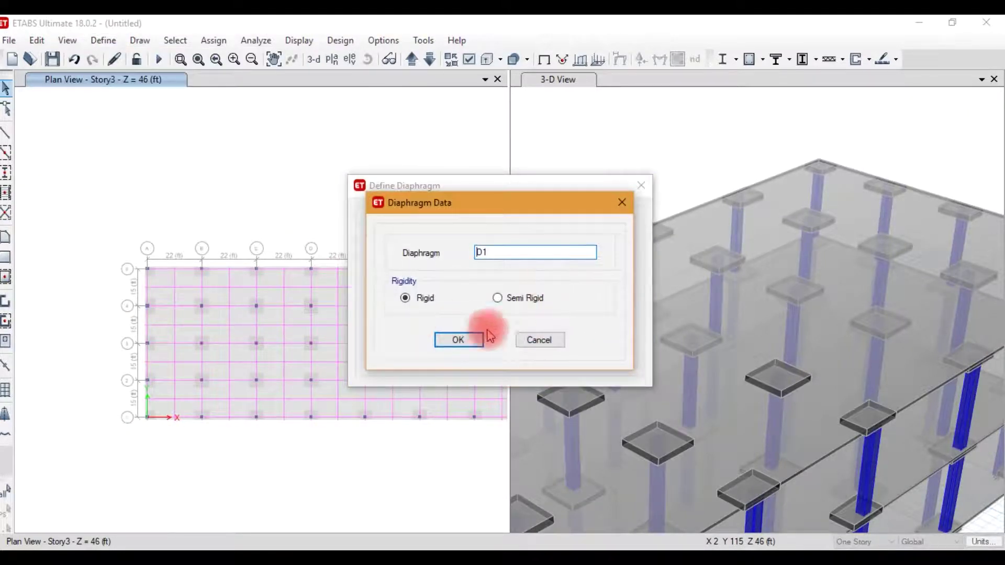
pyautogui.click(524, 341)
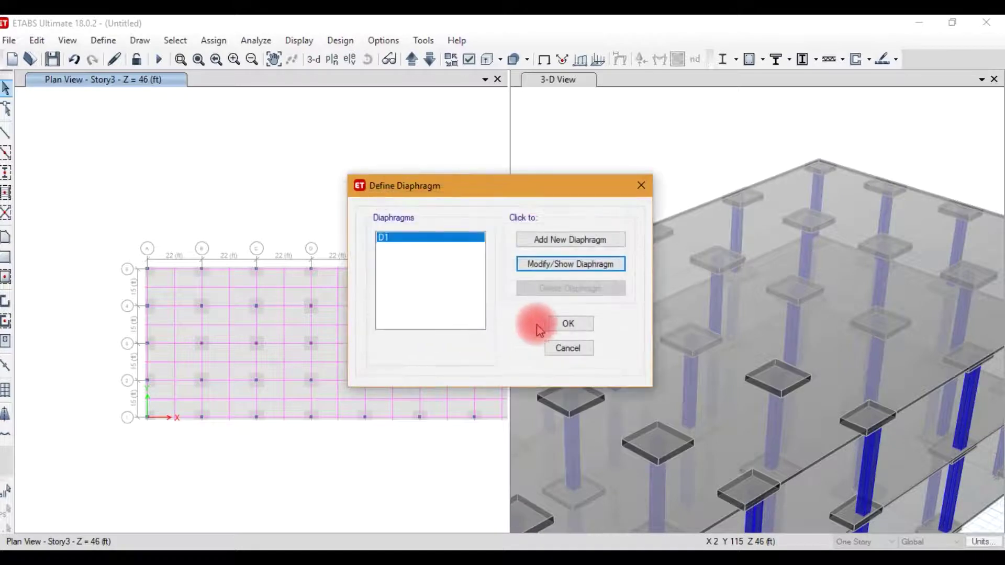
pyautogui.click(563, 346)
# - Show the Diaphragm Extent in the Story3 plan view and close the view options
pyautogui.click(94, 40)
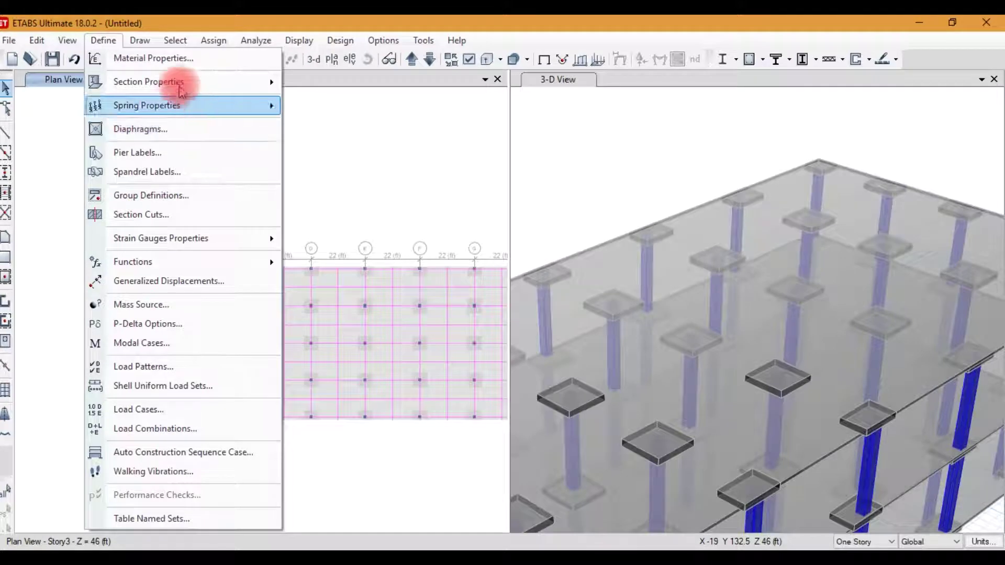
pyautogui.click(69, 41)
pyautogui.click(71, 42)
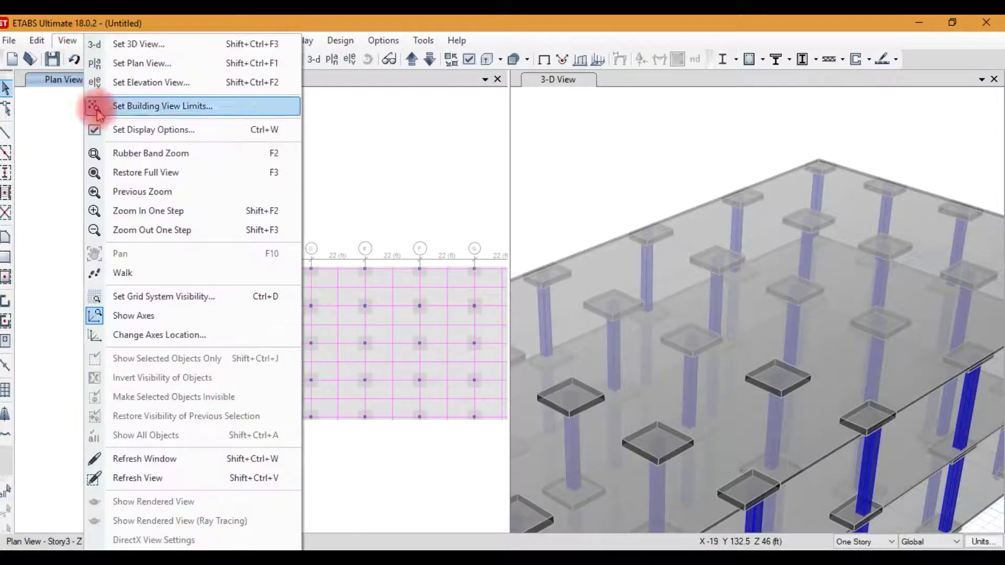
pyautogui.click(96, 129)
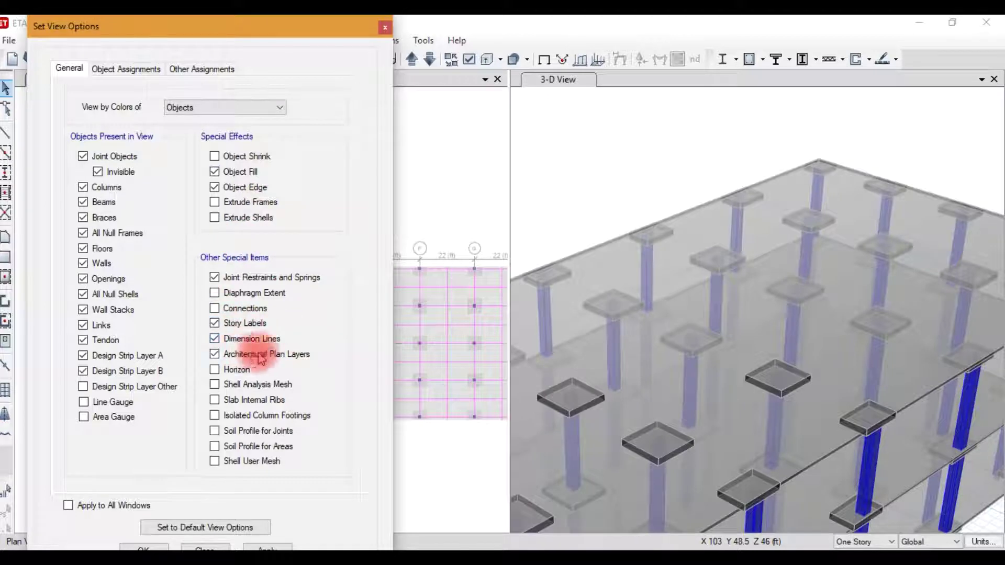
pyautogui.click(255, 295)
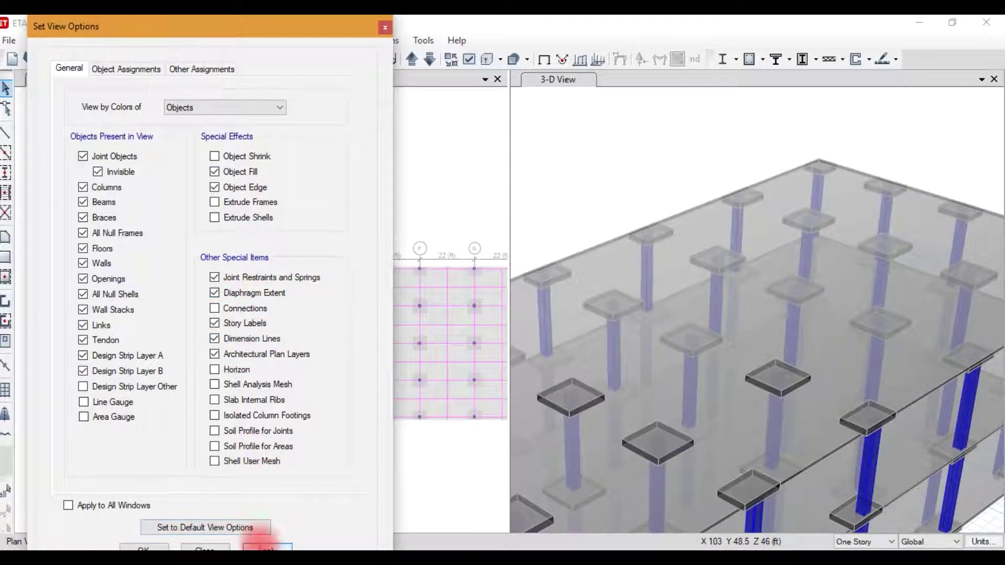
pyautogui.click(266, 546)
pyautogui.moveTo(307, 29); pyautogui.dragTo(710, 77)
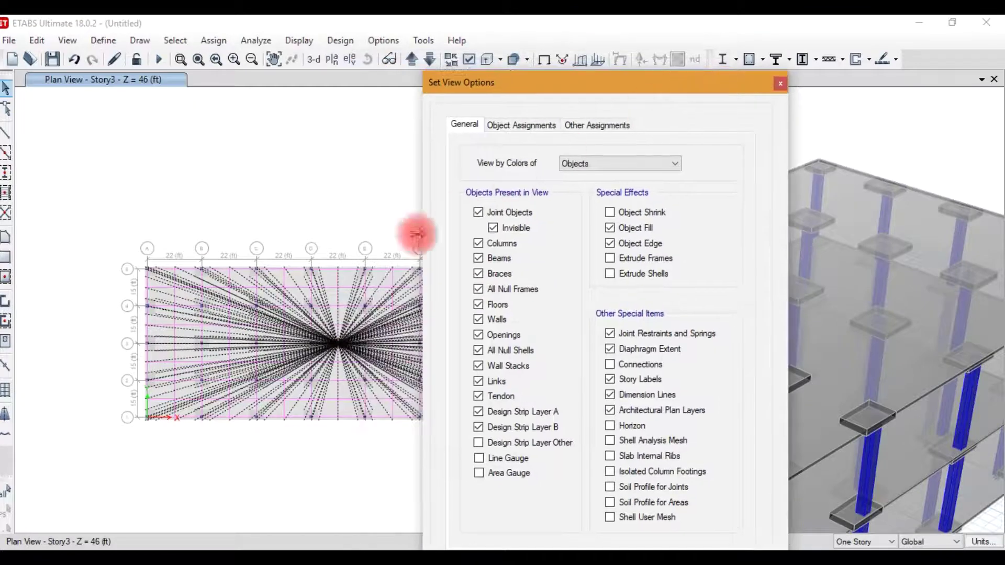
pyautogui.click(781, 83)
# - Inspect the assignments of the Story3 floor slab, including its diaphragm, and close the slab information
pyautogui.scroll(3, 359, 314)
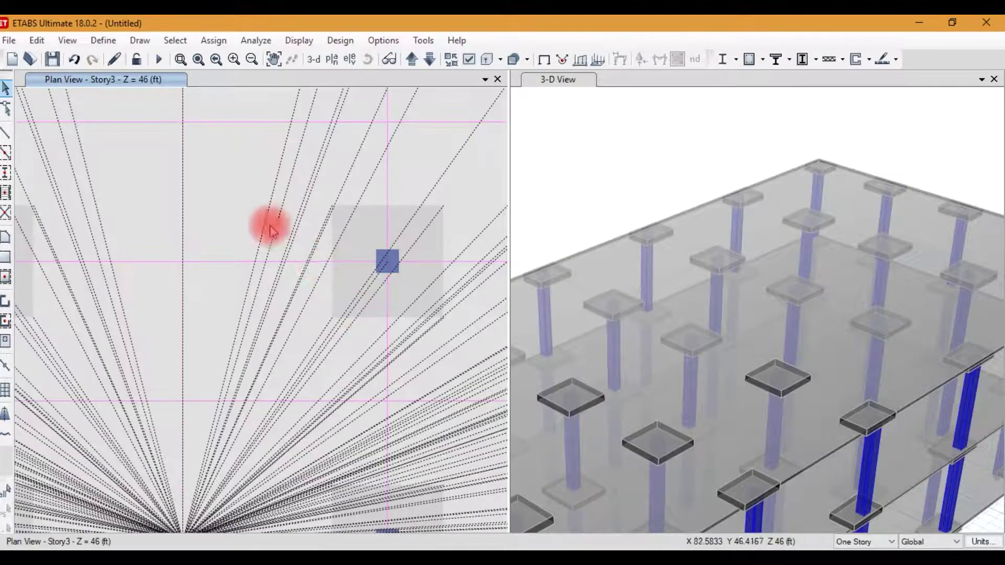
pyautogui.rightClick(230, 222)
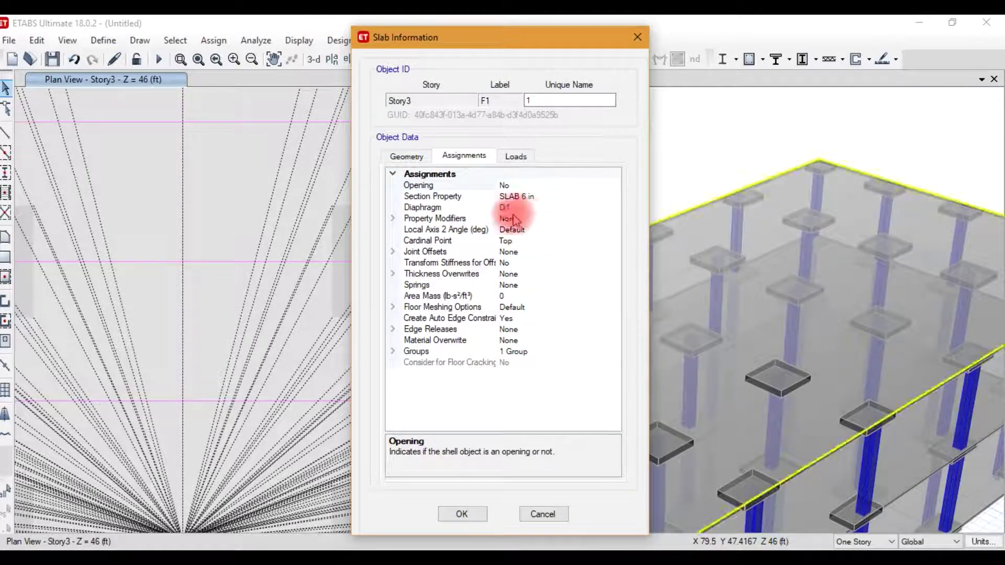
pyautogui.click(640, 44)
pyautogui.scroll(-4, 287, 243)
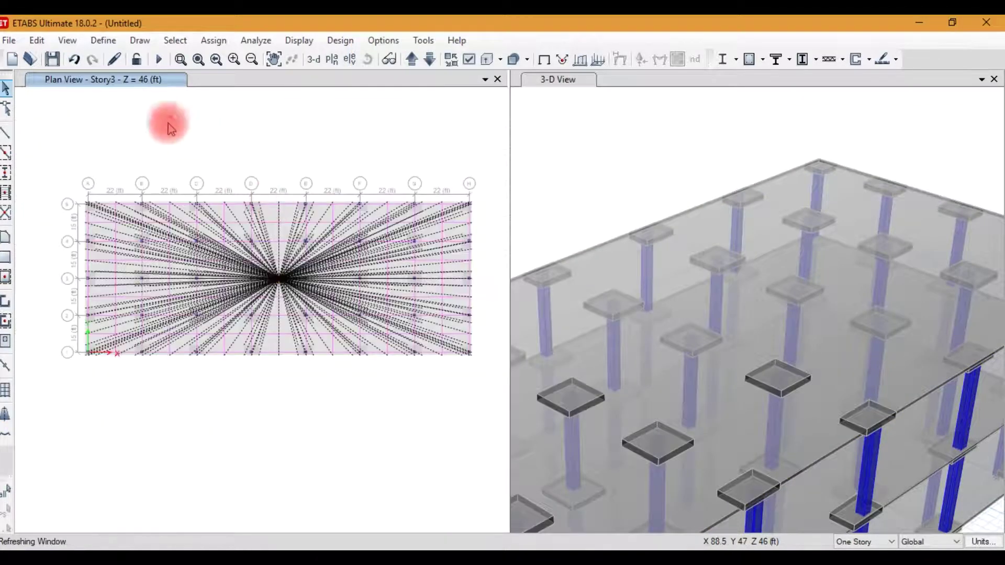
# - Review the defined load patterns and their self-weight multipliers, leaving them as they are
pyautogui.click(103, 40)
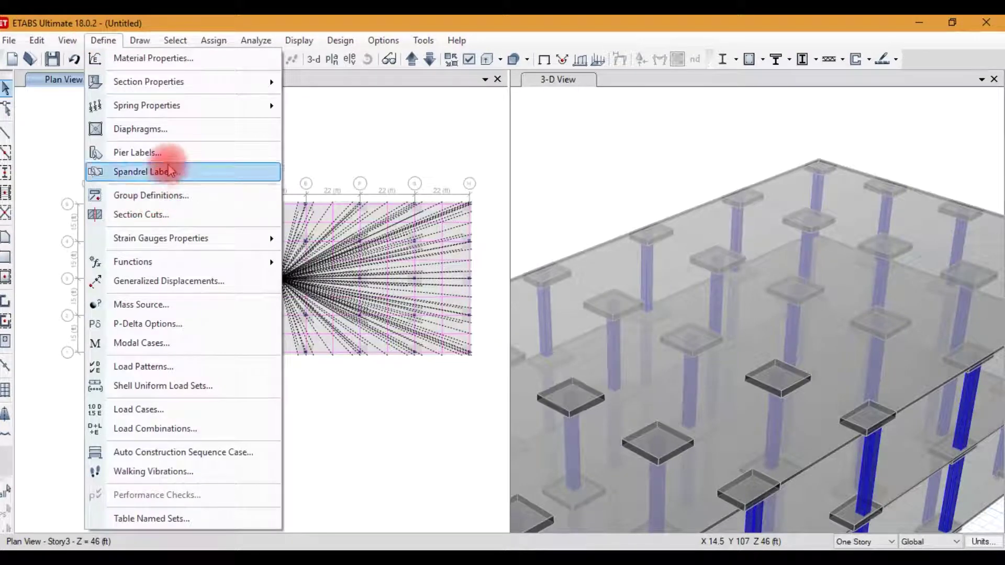
pyautogui.moveTo(167, 244)
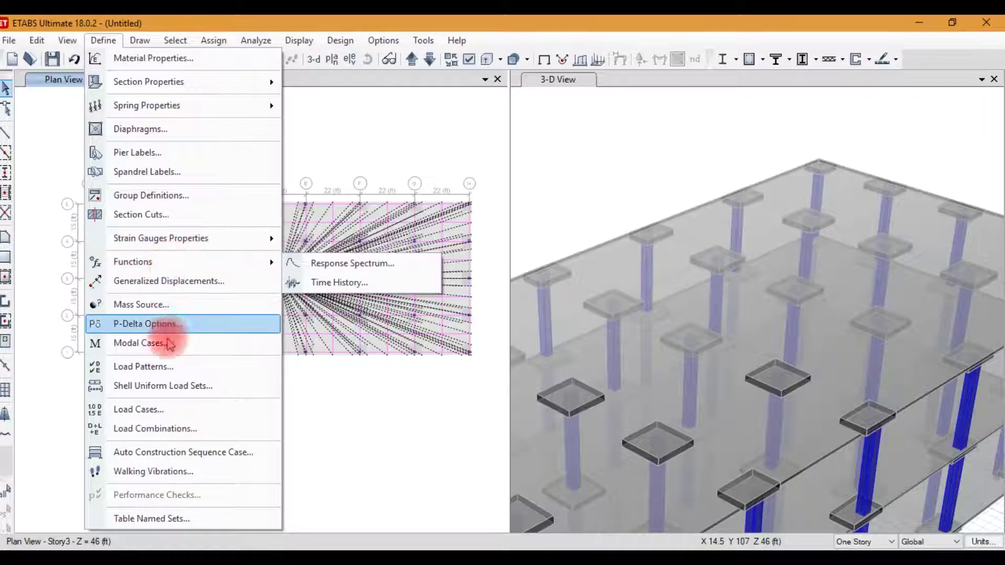
pyautogui.click(167, 367)
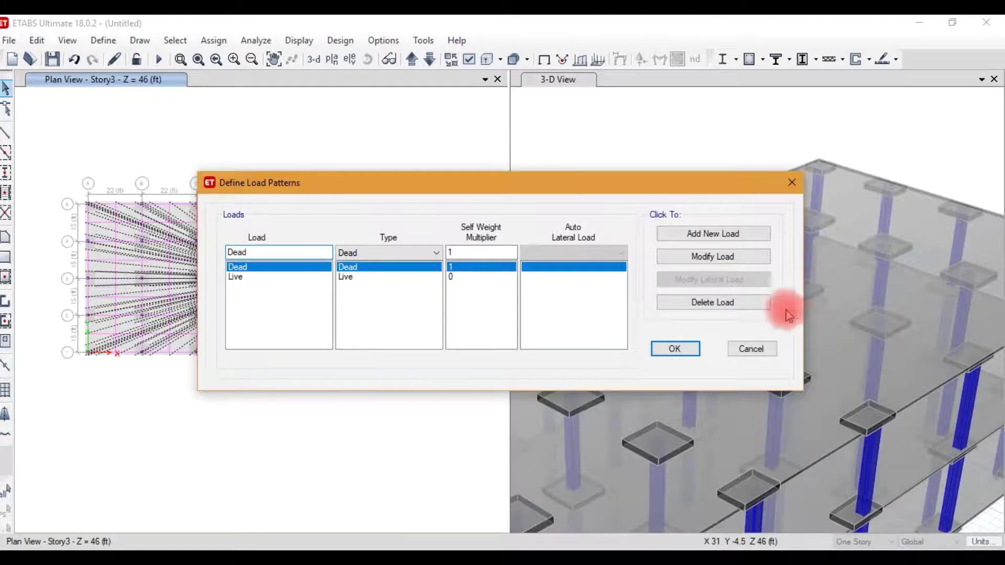
pyautogui.click(751, 349)
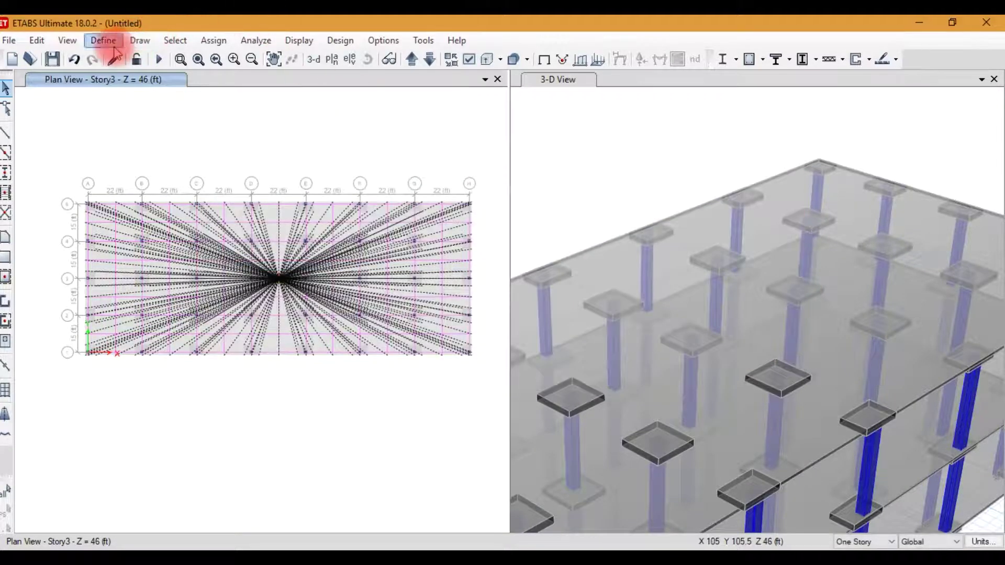
# - Add the default design load combinations for Concrete Frame Design and Concrete Slab Design, converted to editable user combinations
pyautogui.click(104, 41)
pyautogui.click(173, 426)
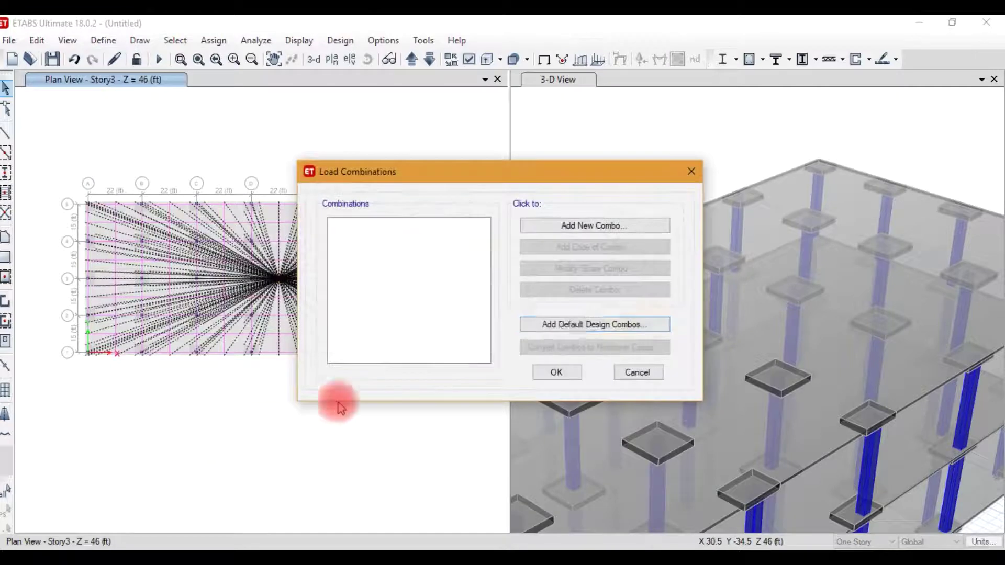
pyautogui.click(571, 326)
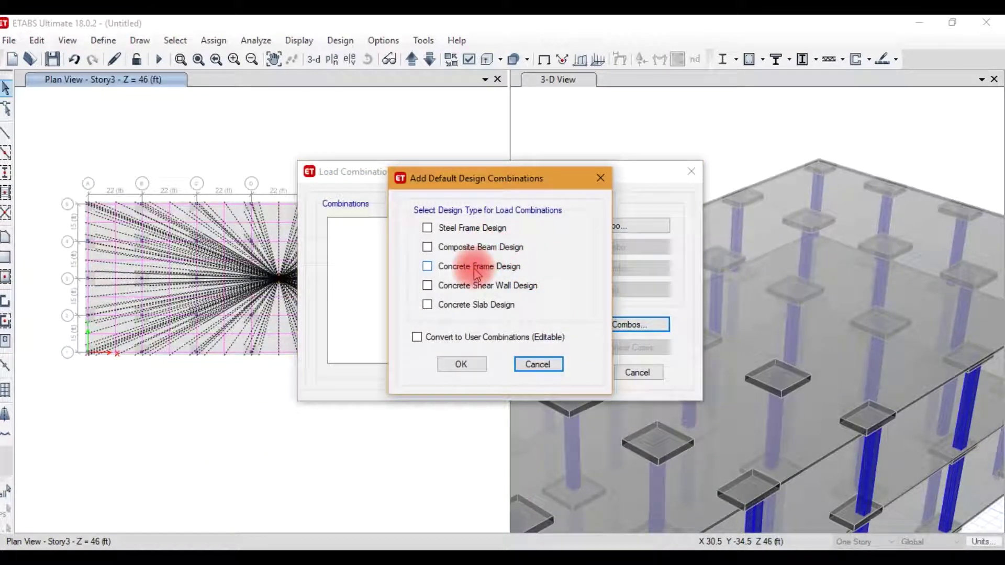
pyautogui.click(457, 268)
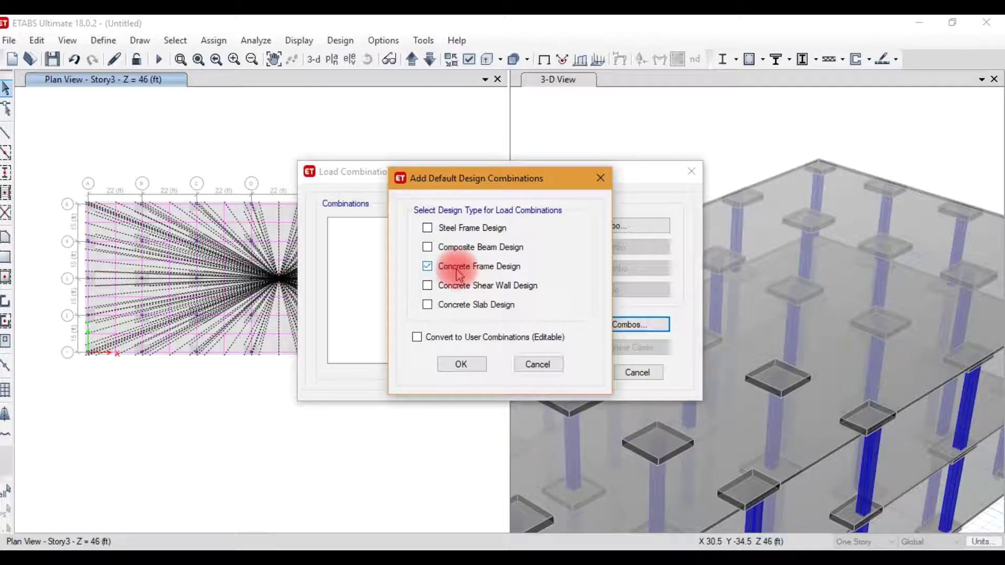
pyautogui.click(446, 306)
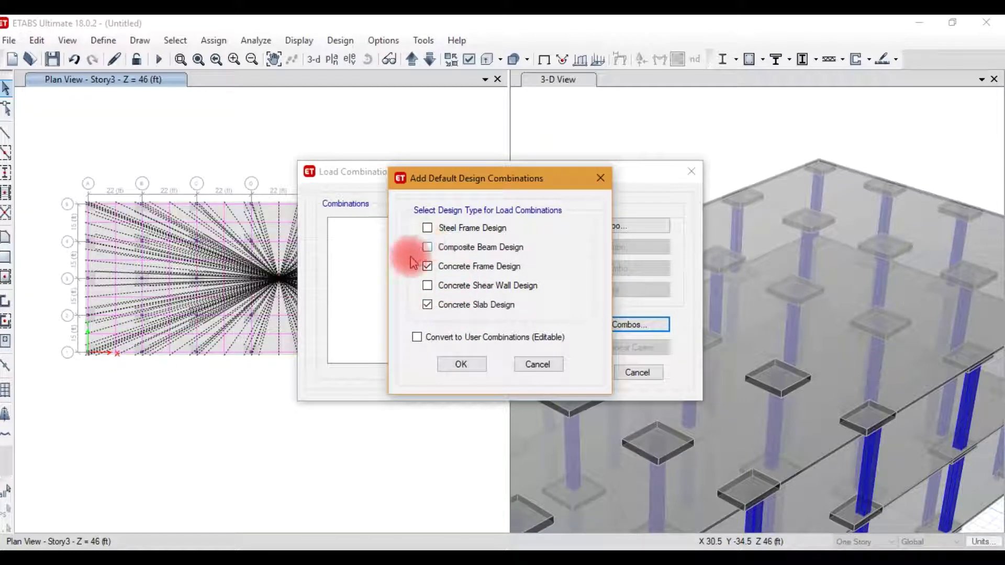
pyautogui.click(419, 338)
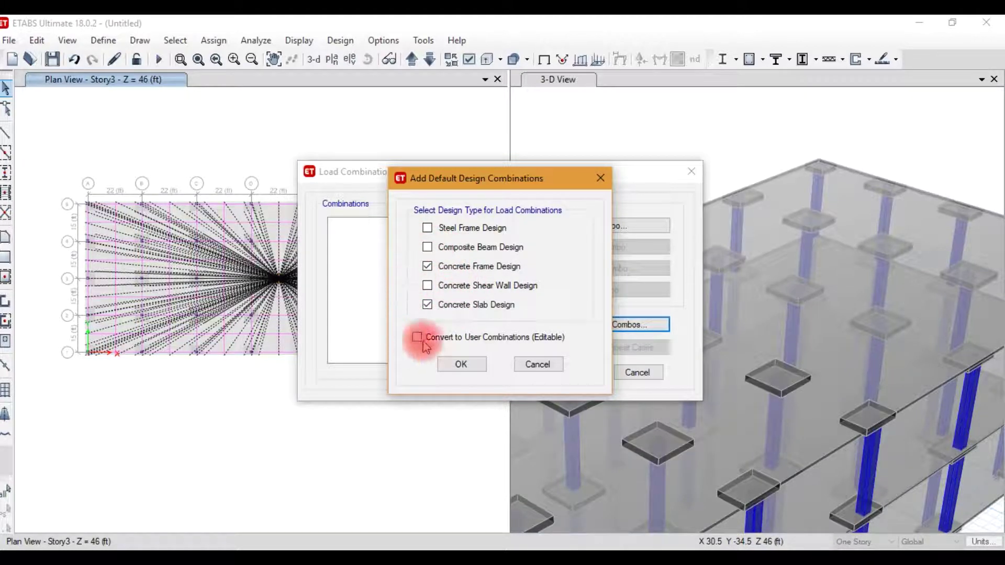
pyautogui.click(460, 365)
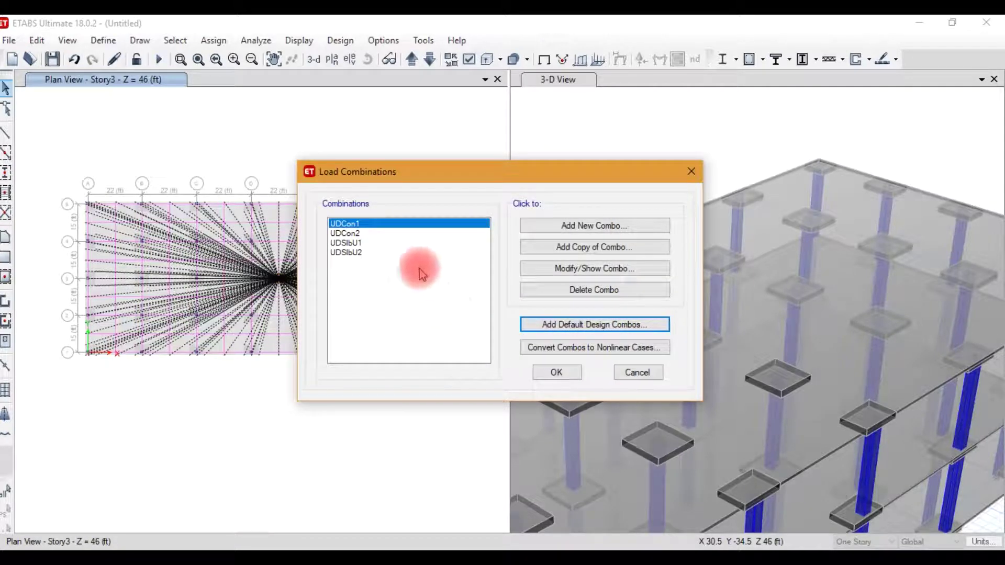
# - Rename load combination UDCon1 as "1.4D F"
pyautogui.click(595, 267)
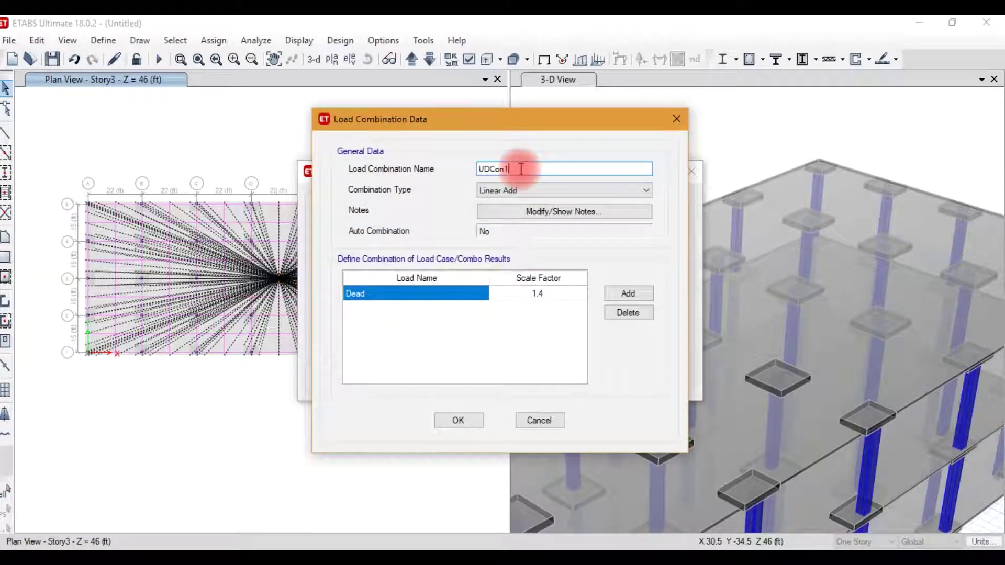
pyautogui.doubleClick(521, 169)
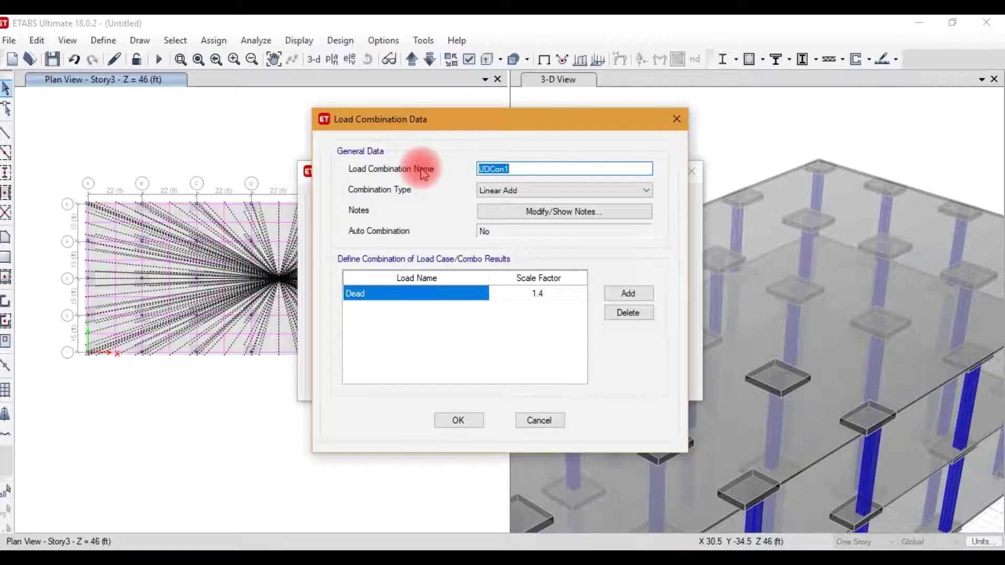
pyautogui.write('1.4D F')
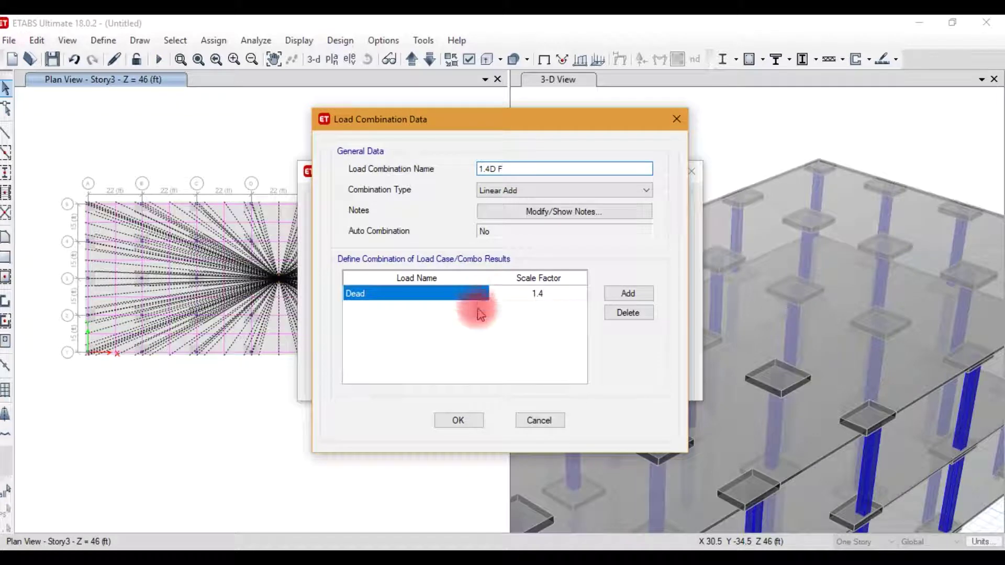
pyautogui.click(460, 419)
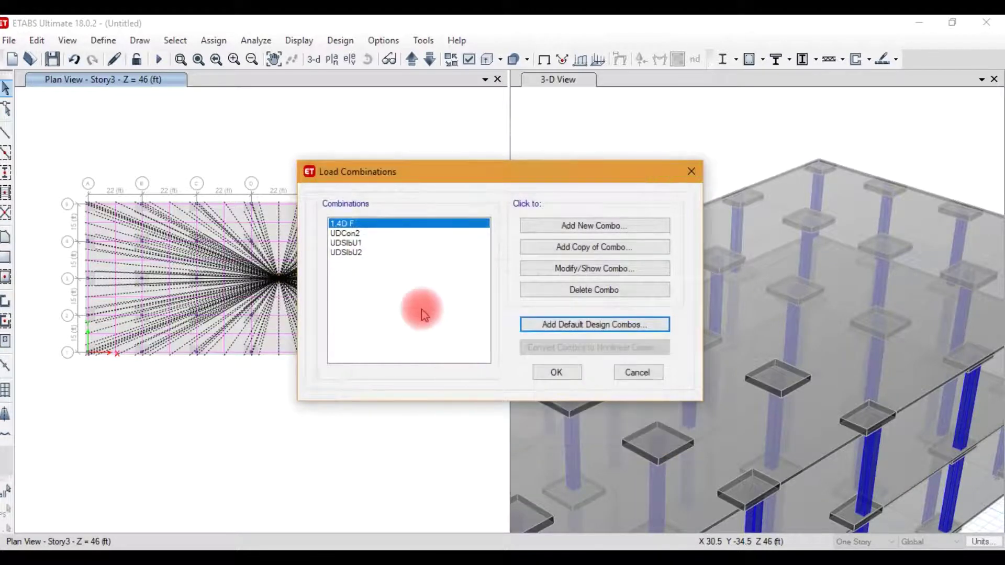
# - Rename load combination UDCon2 as "1.2D + 1.6L F"
pyautogui.click(386, 233)
pyautogui.click(558, 267)
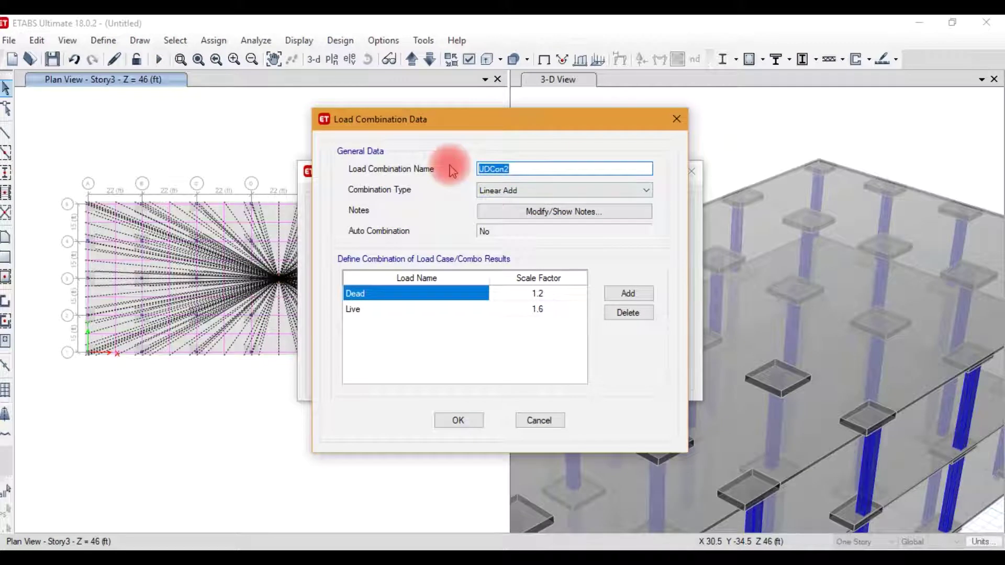
pyautogui.write('1.2D + 1.6L F')
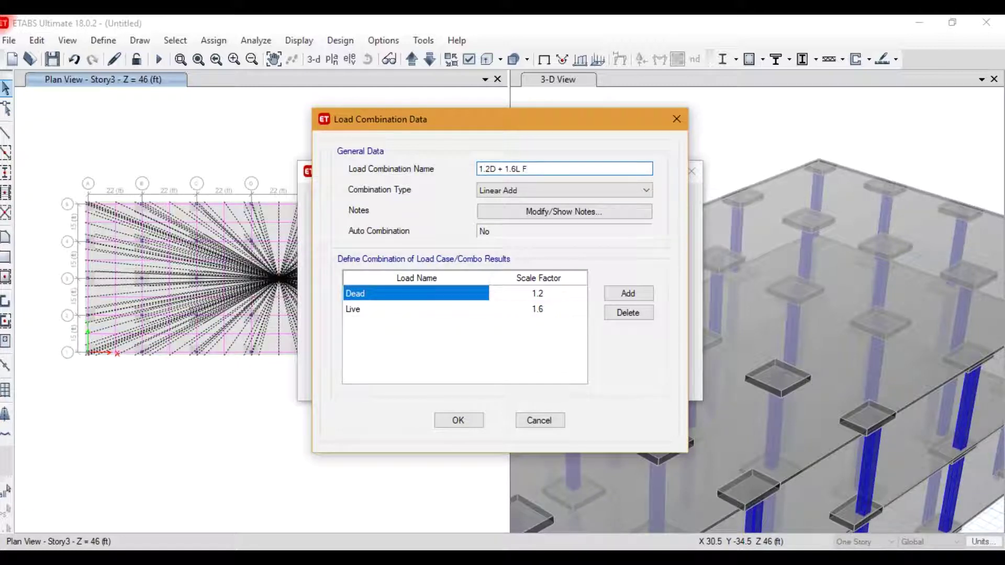
pyautogui.click(458, 421)
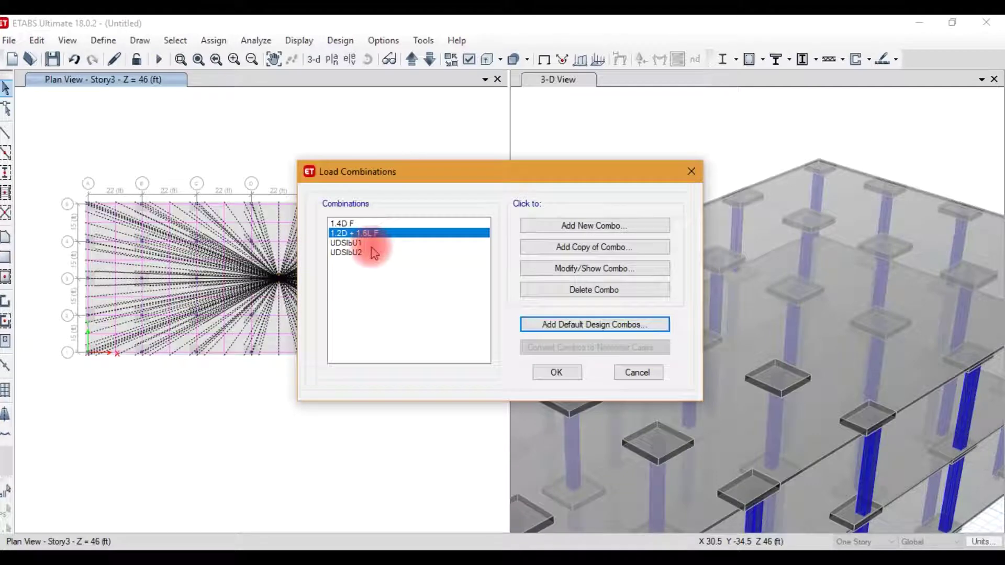
# - Rename the load combination UDSlbU1 as 1.4D S
pyautogui.click(373, 246)
pyautogui.click(529, 268)
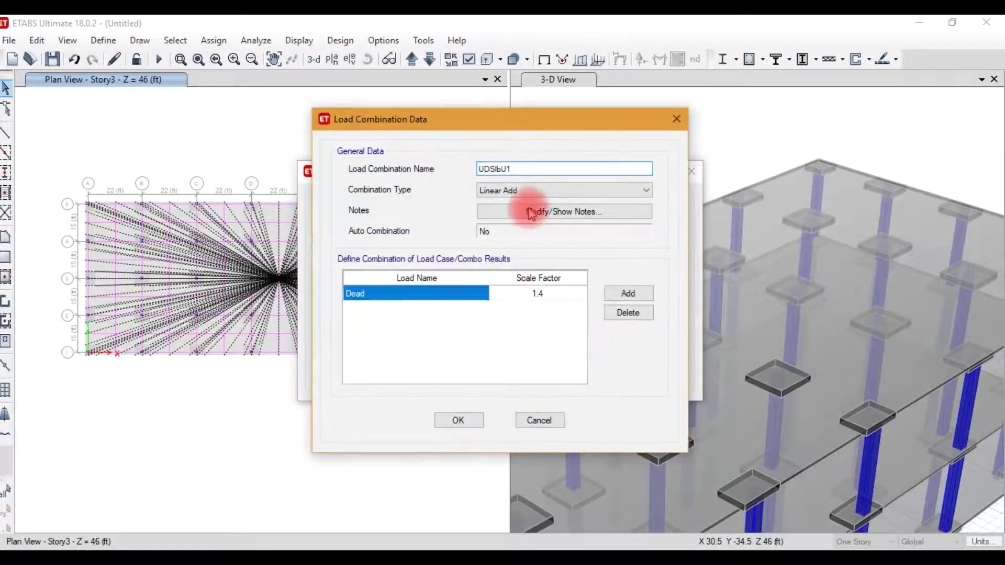
pyautogui.moveTo(520, 167); pyautogui.dragTo(392, 168)
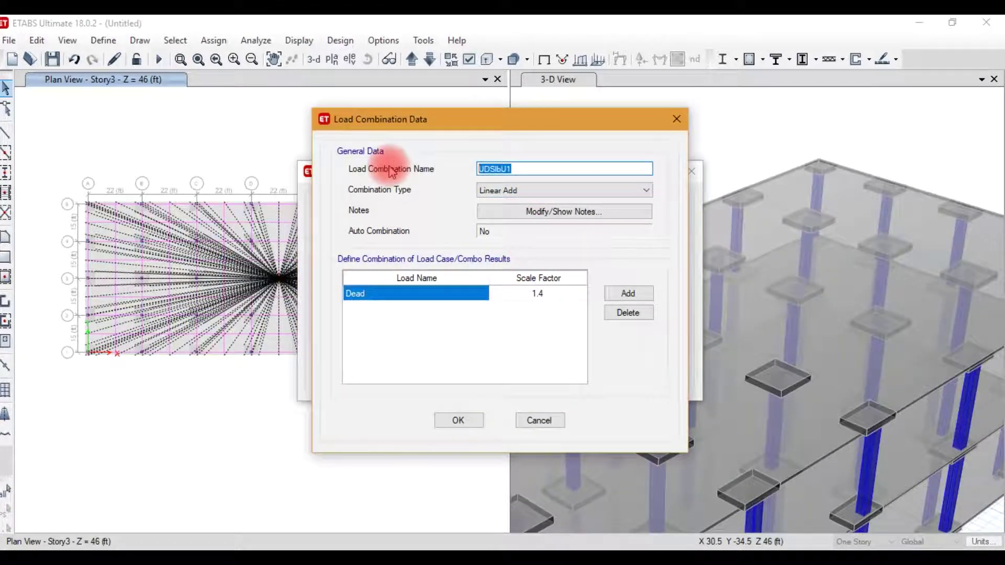
pyautogui.write('1')
pyautogui.click(455, 420)
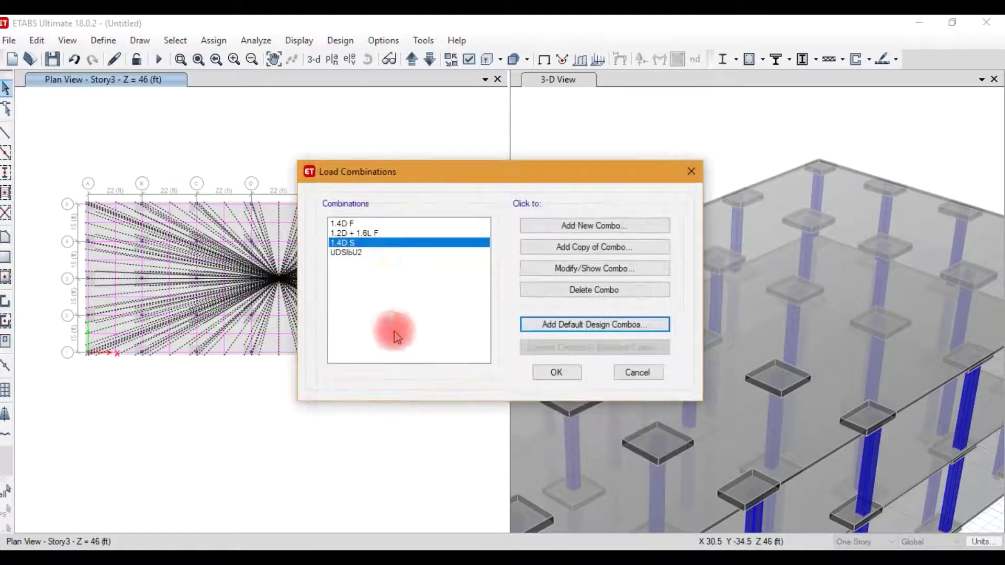
# - Rename the load combination UDSlbU2 as 1.2D +1.6L S and accept the list of load combinations
pyautogui.click(375, 254)
pyautogui.click(576, 268)
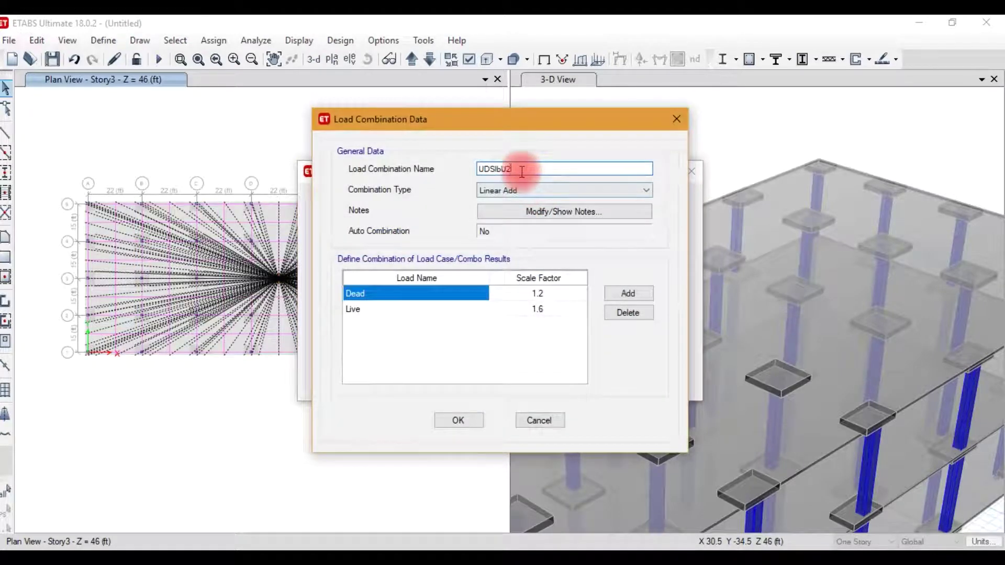
pyautogui.moveTo(522, 171); pyautogui.dragTo(421, 174)
pyautogui.write('1.2D +1.6L S')
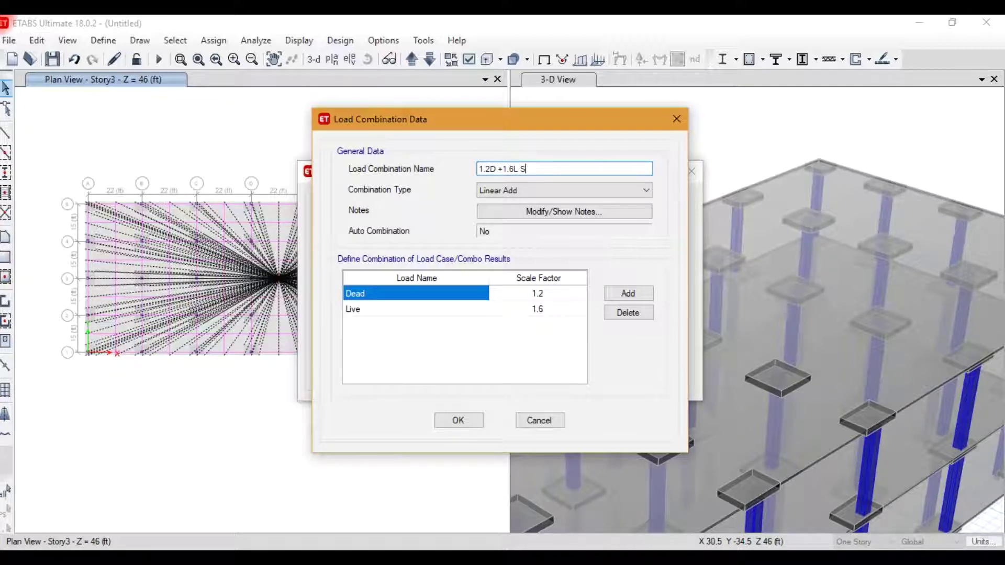
pyautogui.click(419, 173)
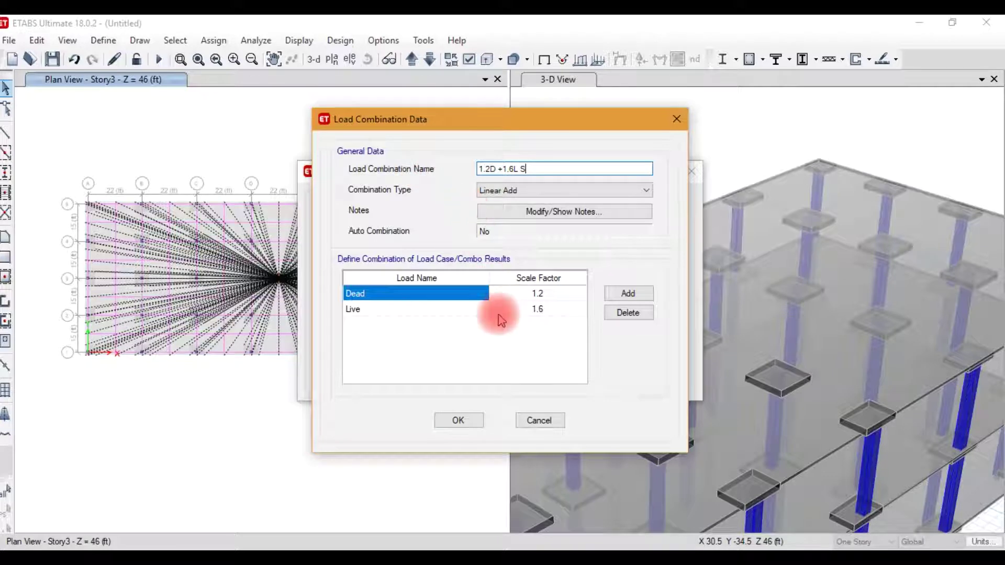
pyautogui.click(459, 420)
pyautogui.click(550, 372)
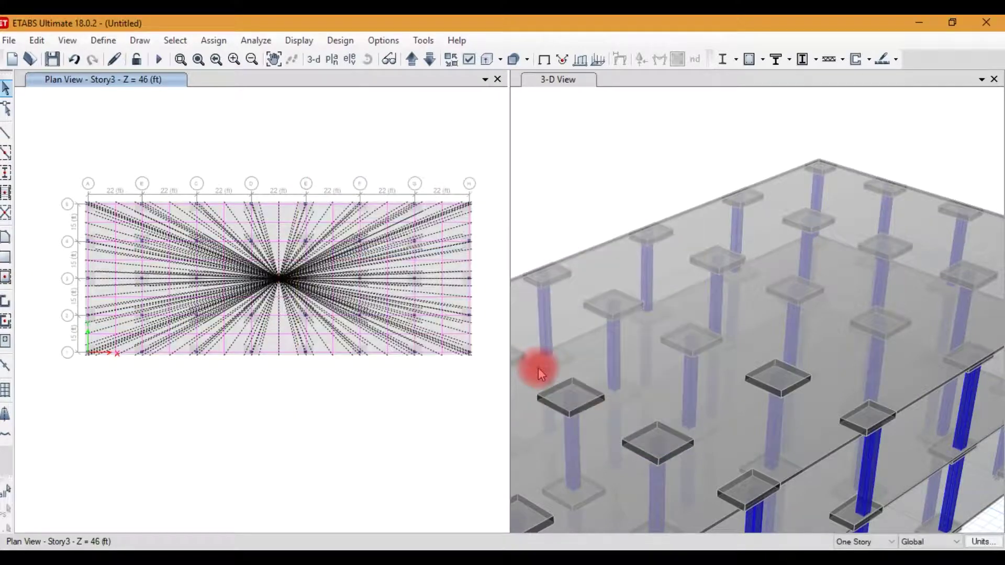
pyautogui.click(102, 41)
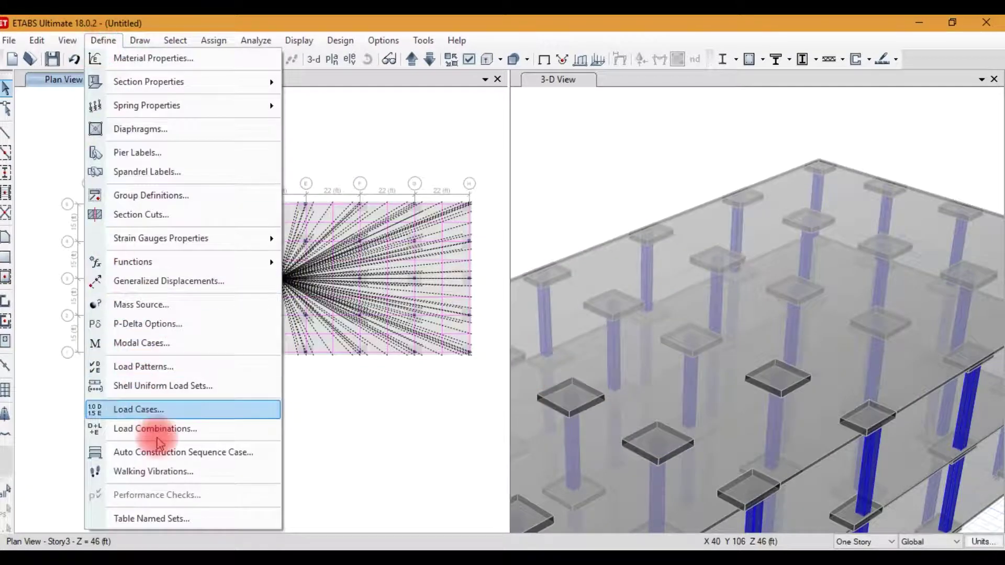
pyautogui.click(321, 439)
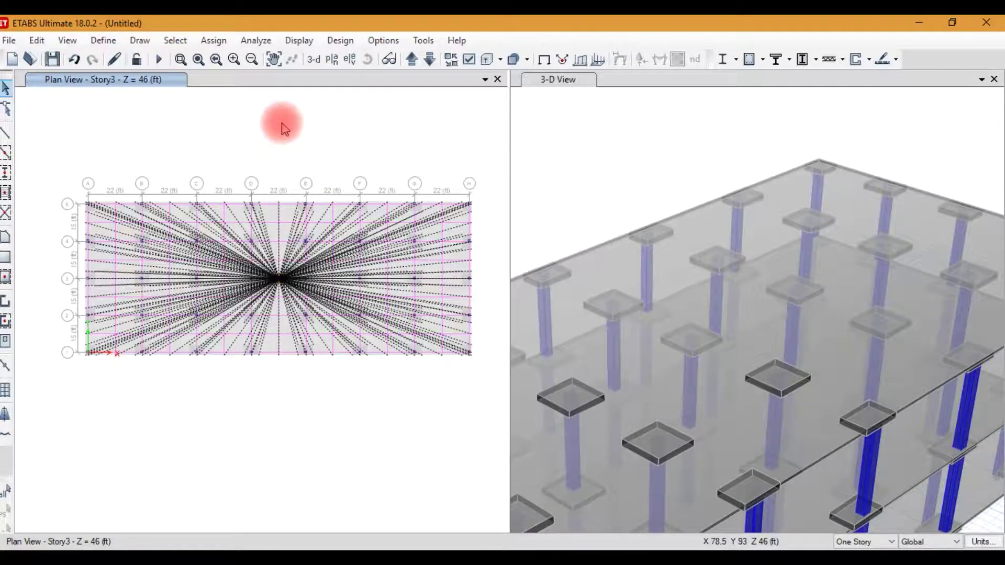
# - Set the building's active degrees of freedom to Full 3D, after trying the XZ Plane, YZ Plane and No Z Rotation options
pyautogui.click(256, 41)
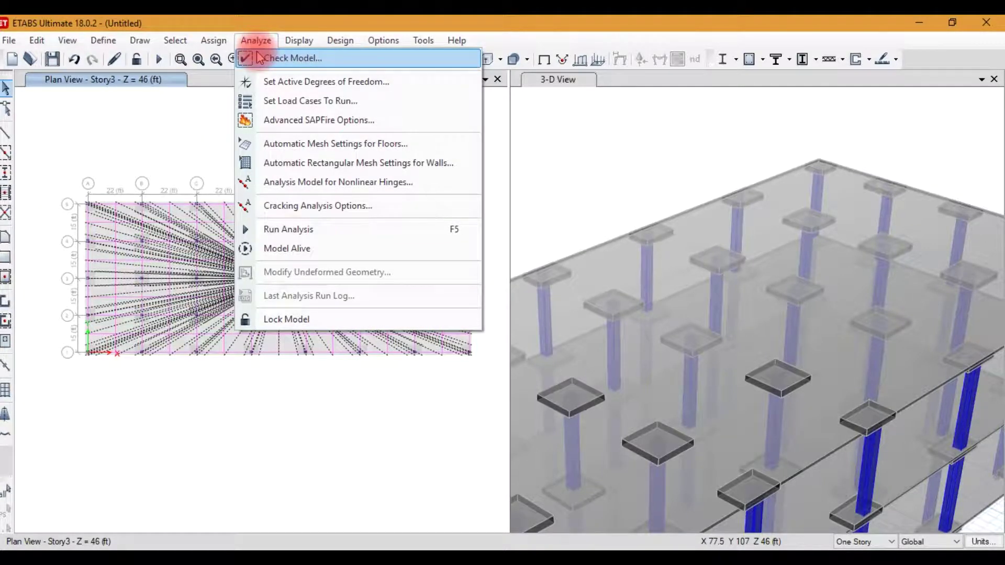
pyautogui.click(272, 84)
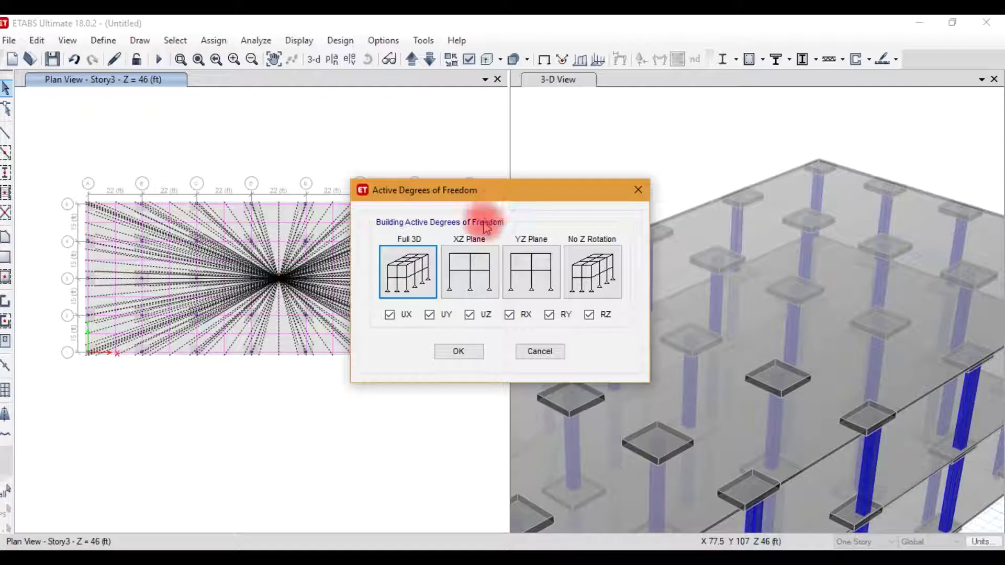
pyautogui.click(476, 280)
pyautogui.click(518, 270)
pyautogui.click(581, 273)
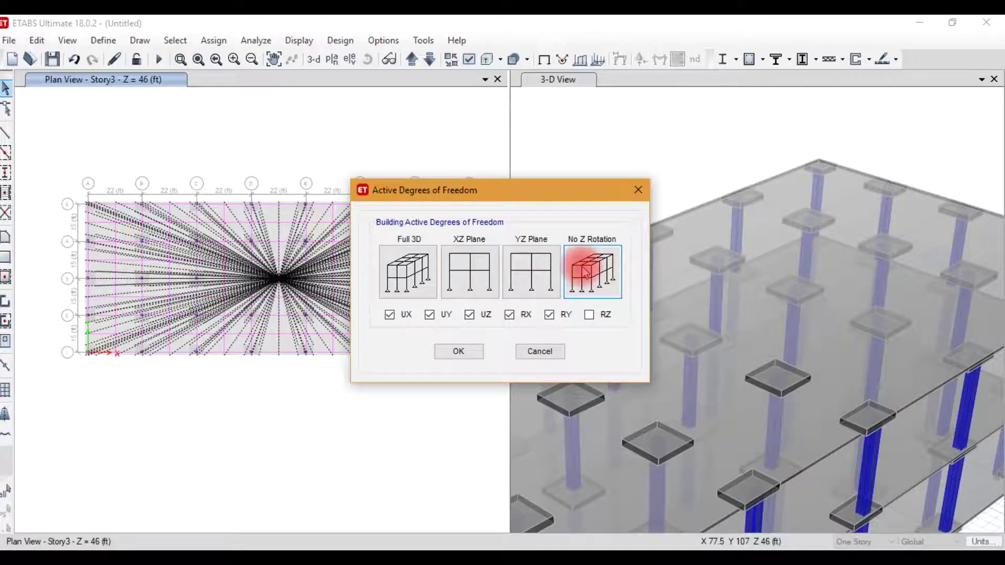
pyautogui.click(428, 272)
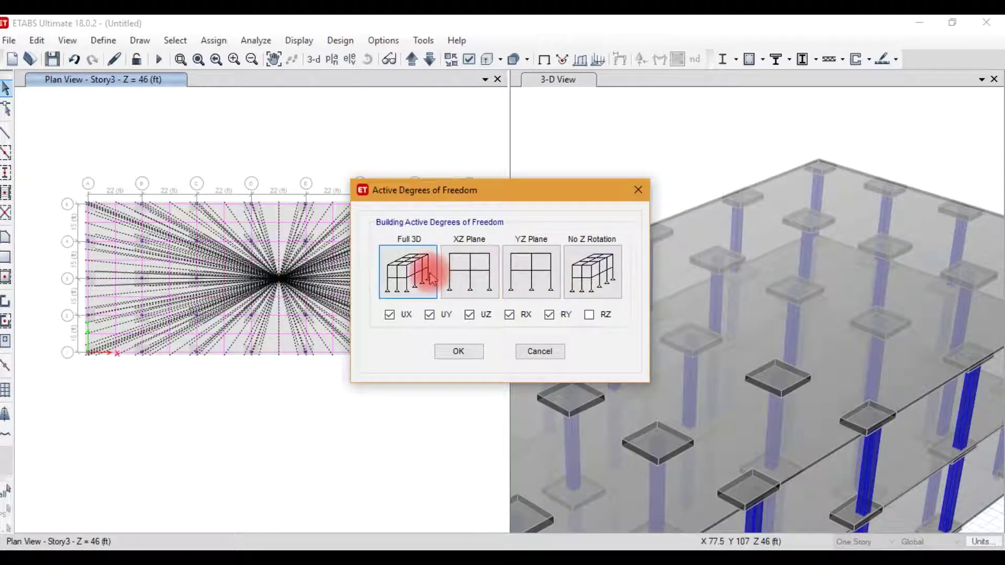
pyautogui.click(455, 352)
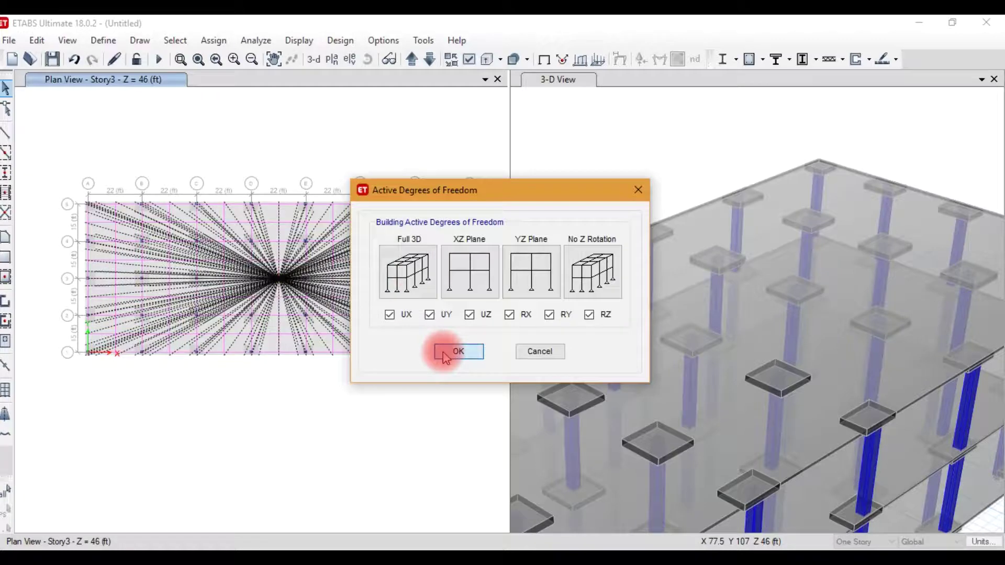
# - Try setting the Modal load case to Do Not Run, switch it back to Run and discard the run settings
pyautogui.click(255, 41)
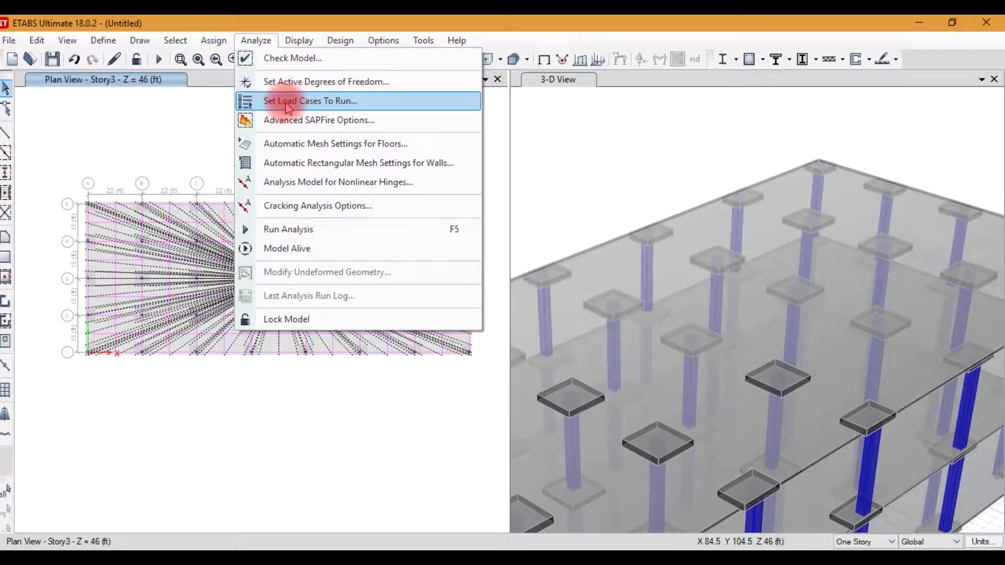
pyautogui.click(297, 120)
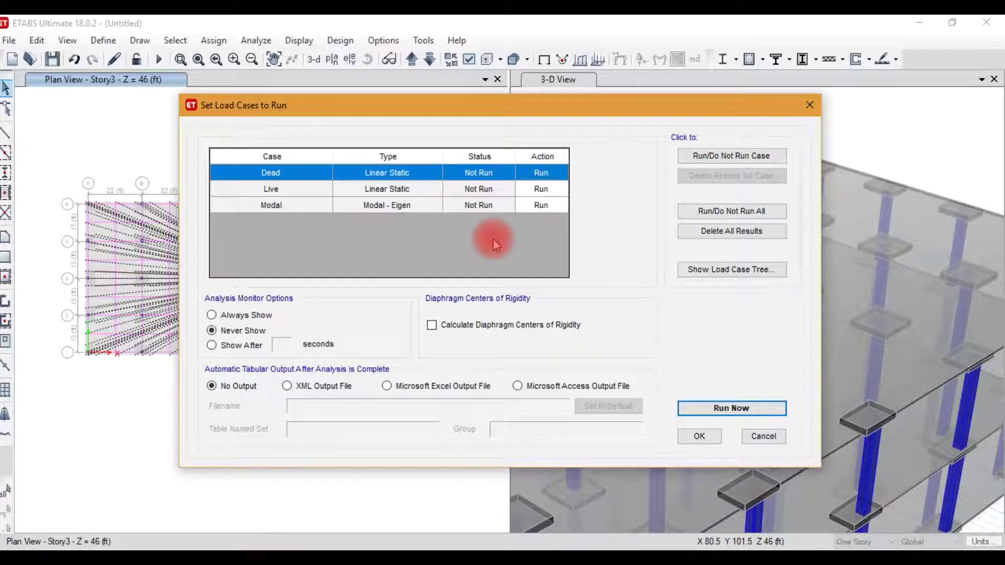
pyautogui.click(559, 206)
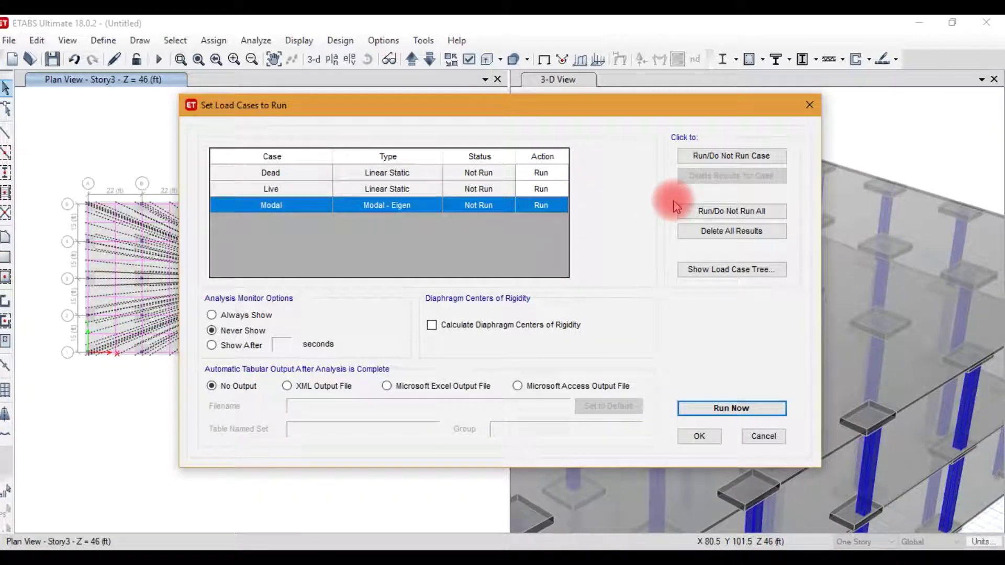
pyautogui.click(707, 159)
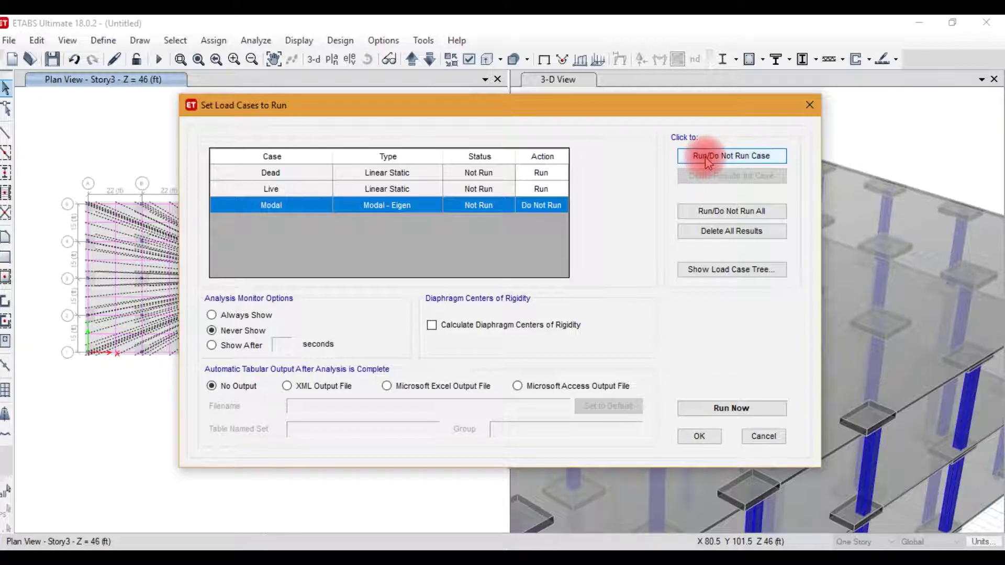
pyautogui.click(708, 157)
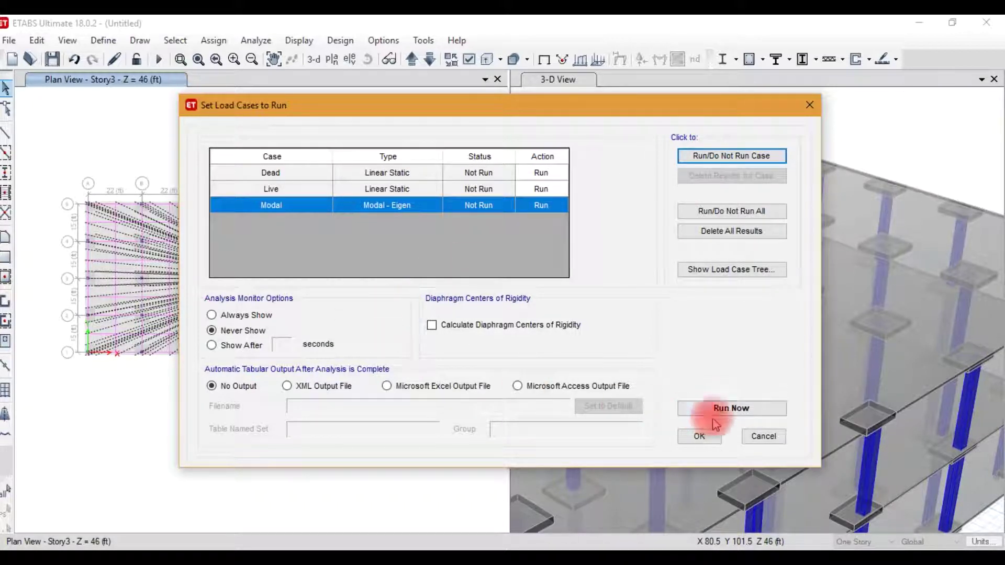
pyautogui.click(764, 436)
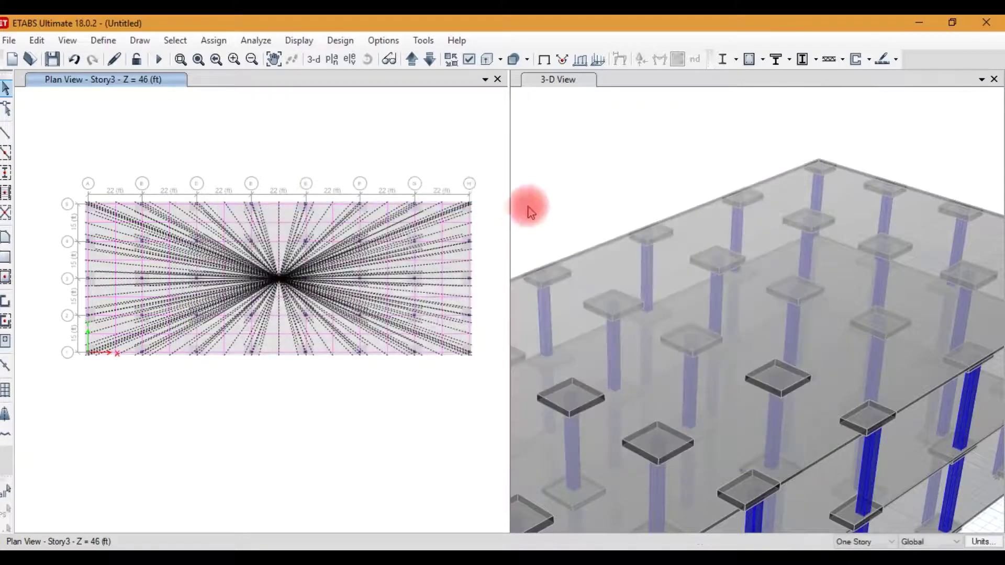
# - Check the solver and analysis process options in the Advanced SAPFire settings
pyautogui.click(256, 41)
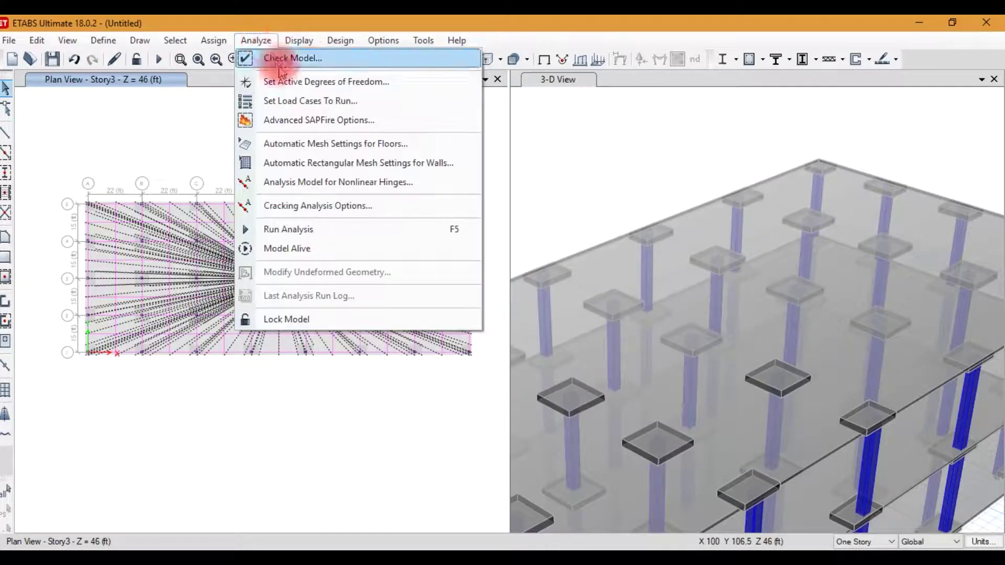
pyautogui.click(305, 122)
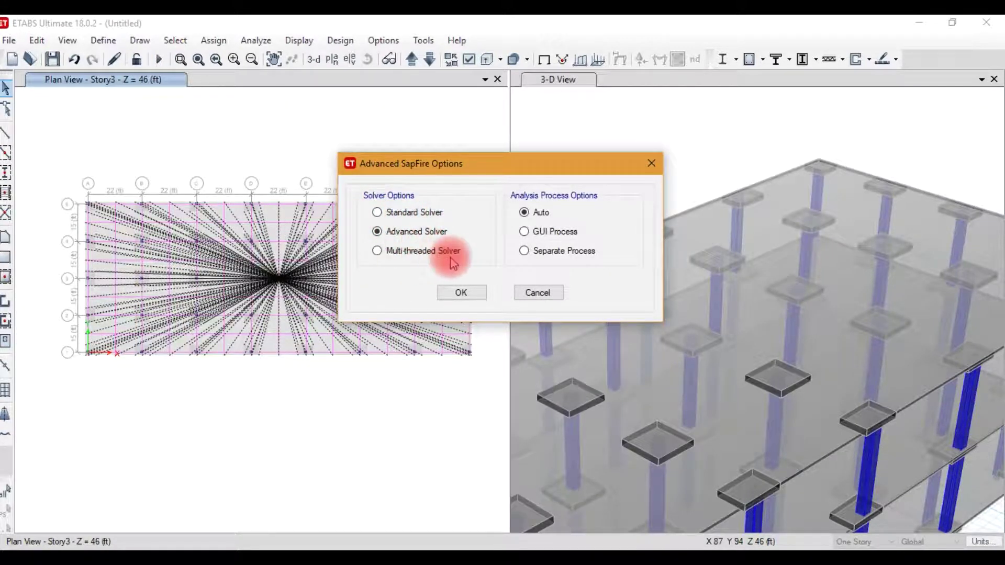
pyautogui.click(534, 293)
# - Set the automatic floor meshing to Rectangular Mesh with an approximate maximum mesh size of 1 ft
pyautogui.click(264, 42)
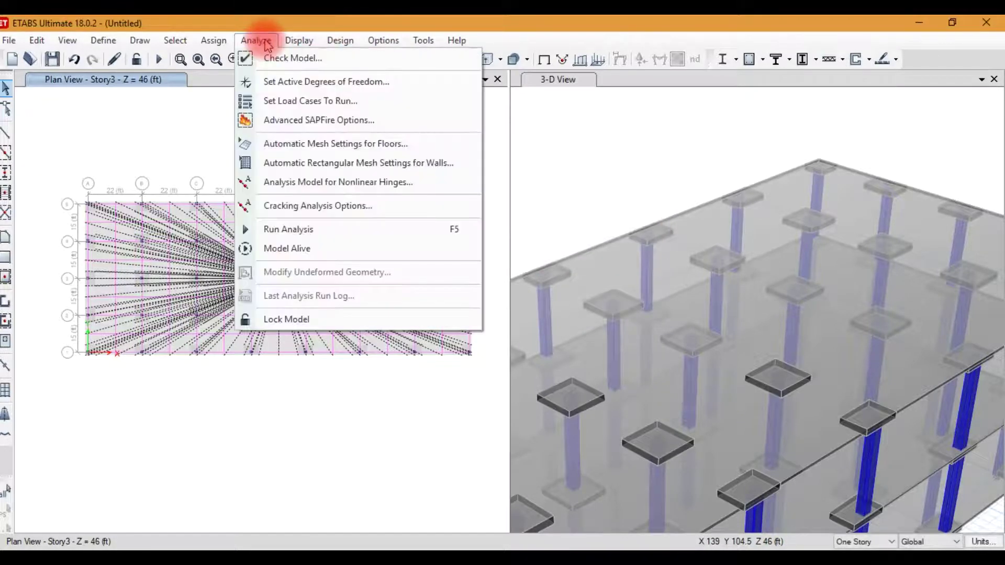
pyautogui.click(312, 144)
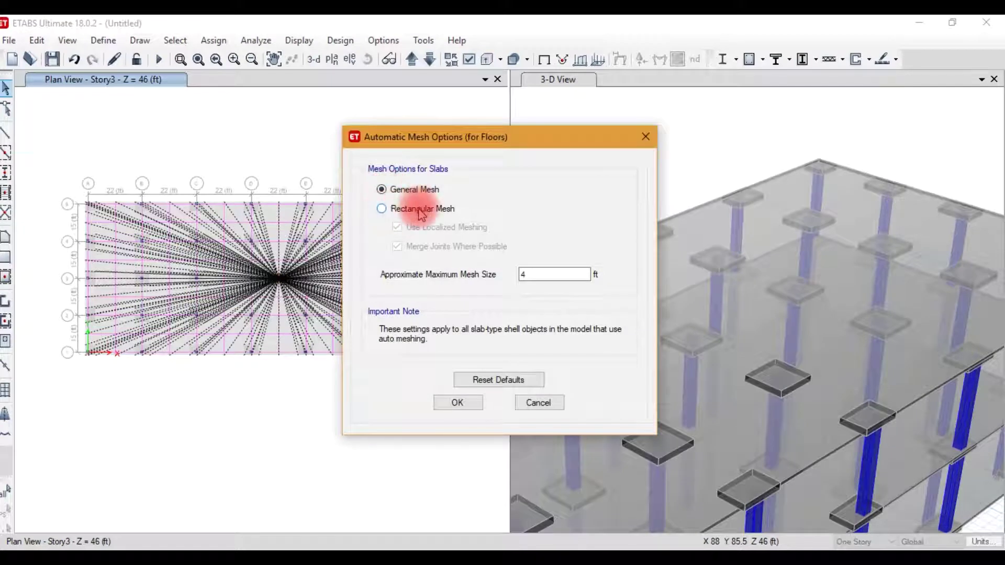
pyautogui.click(532, 274)
pyautogui.click(446, 208)
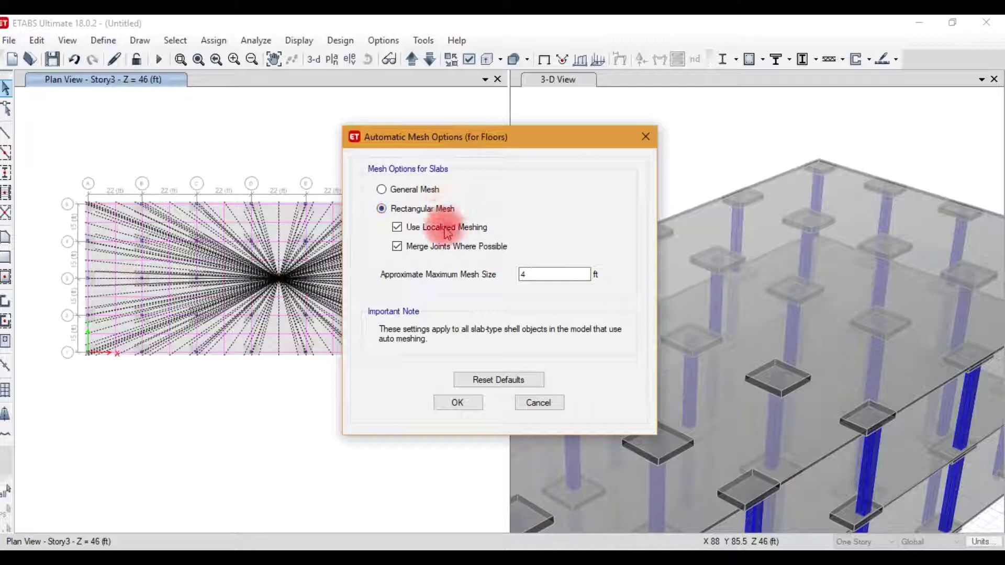
pyautogui.doubleClick(529, 274)
pyautogui.write('1')
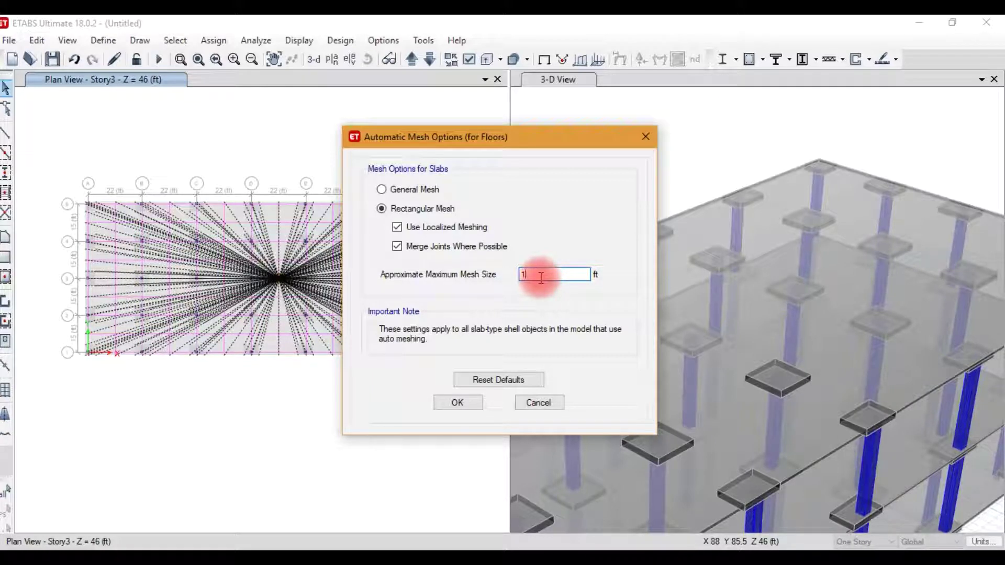
pyautogui.click(460, 402)
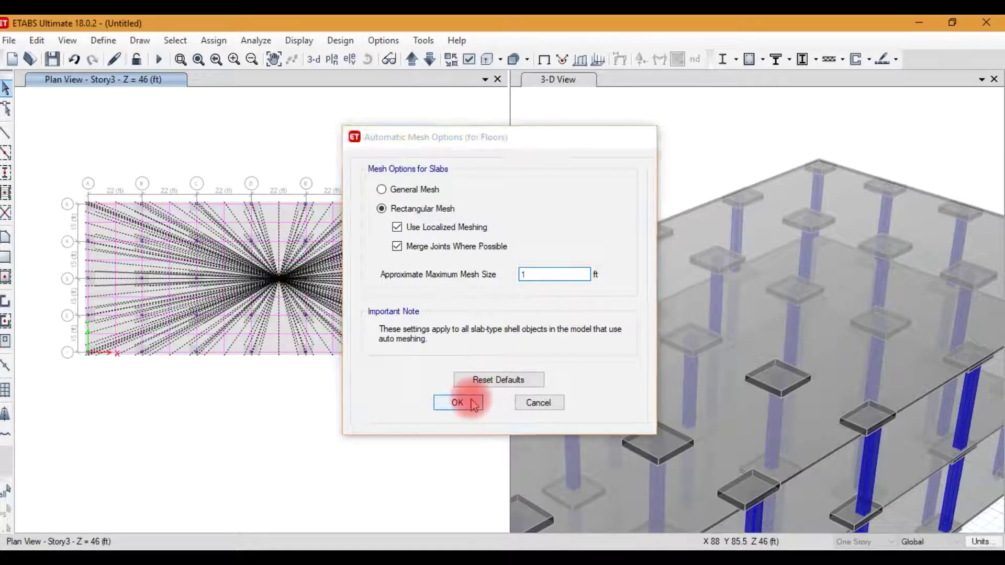
# - Check the maximum mesh size in the automatic rectangular mesh settings for walls
pyautogui.click(256, 41)
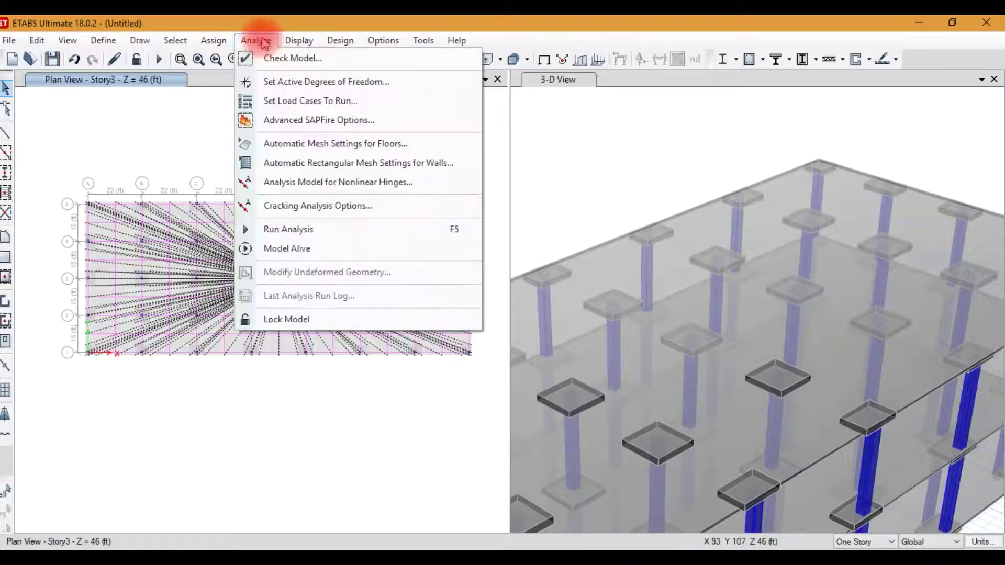
pyautogui.click(305, 165)
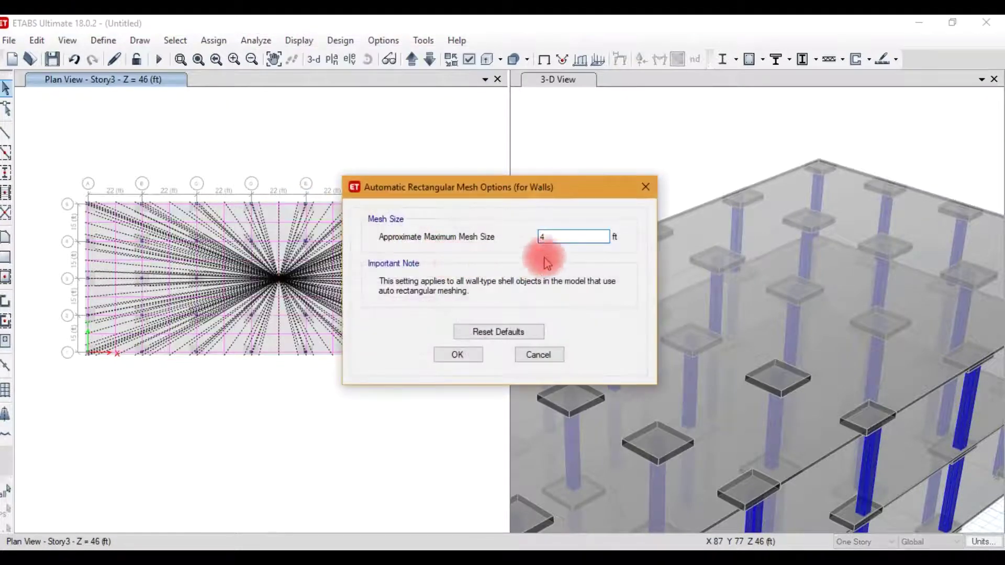
pyautogui.click(640, 196)
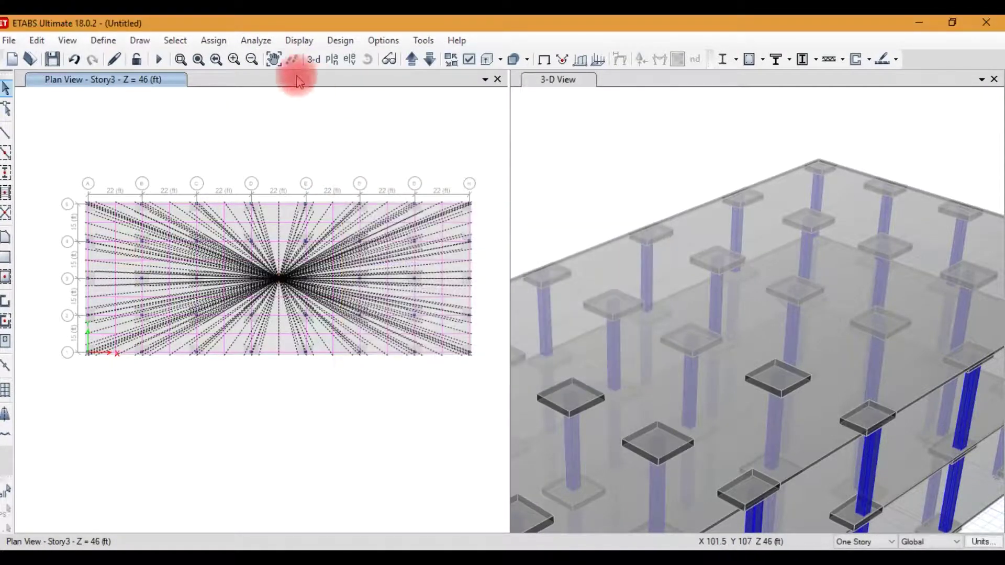
# - Run the analysis, saving the model file as Flab Slab Design in the AutoCAD Plans for ETABS folder
pyautogui.click(256, 40)
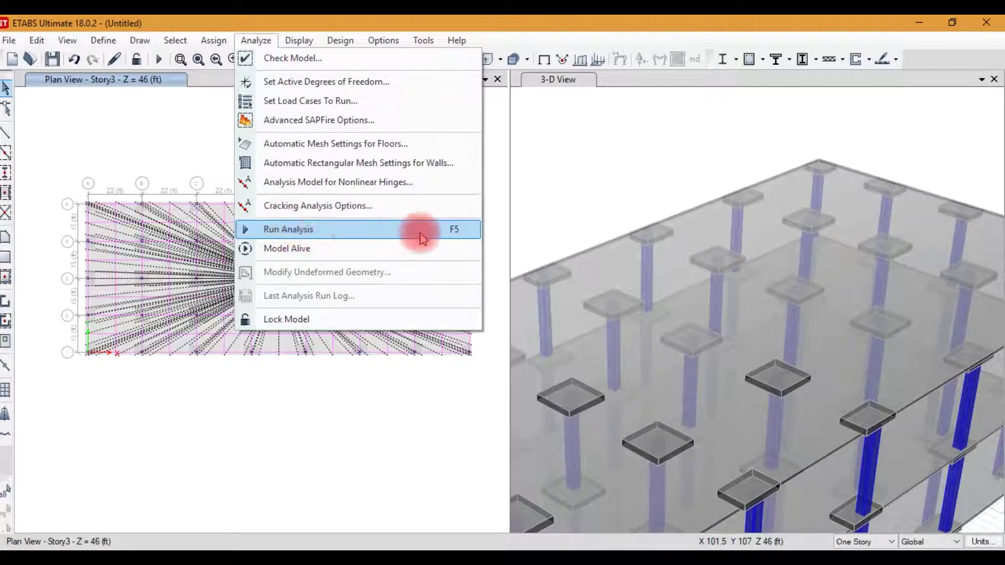
pyautogui.click(191, 140)
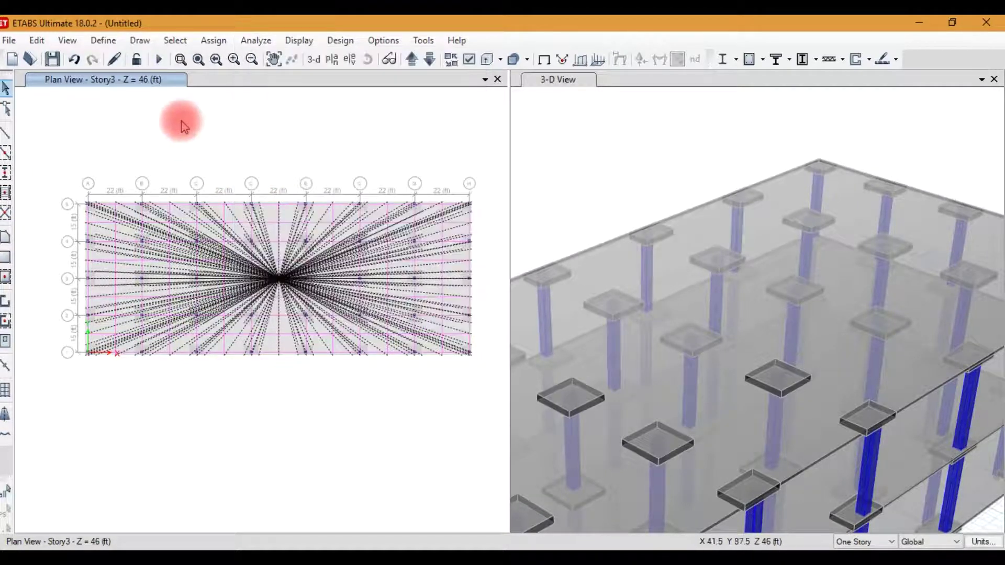
pyautogui.click(158, 60)
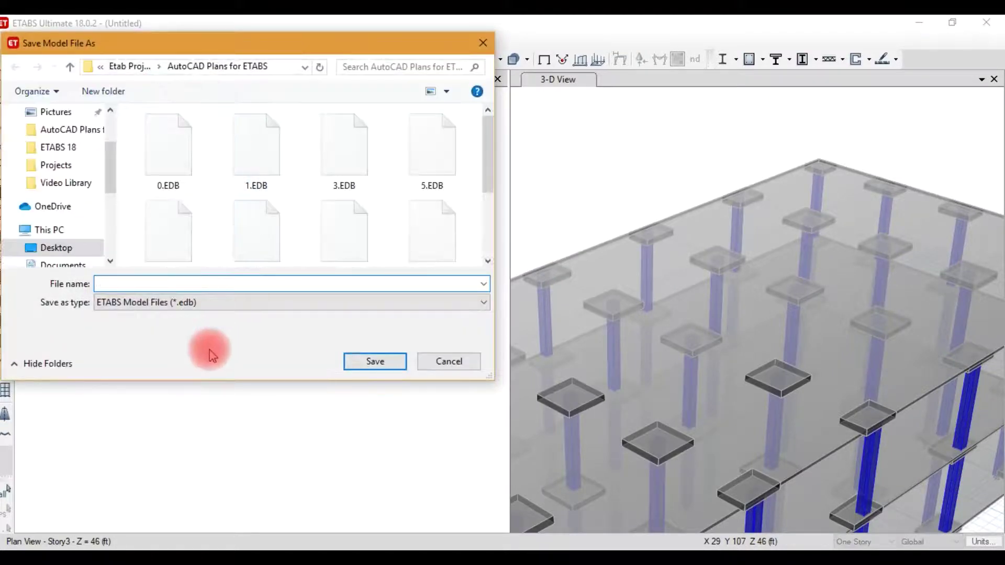
pyautogui.write('Flab Slab Design')
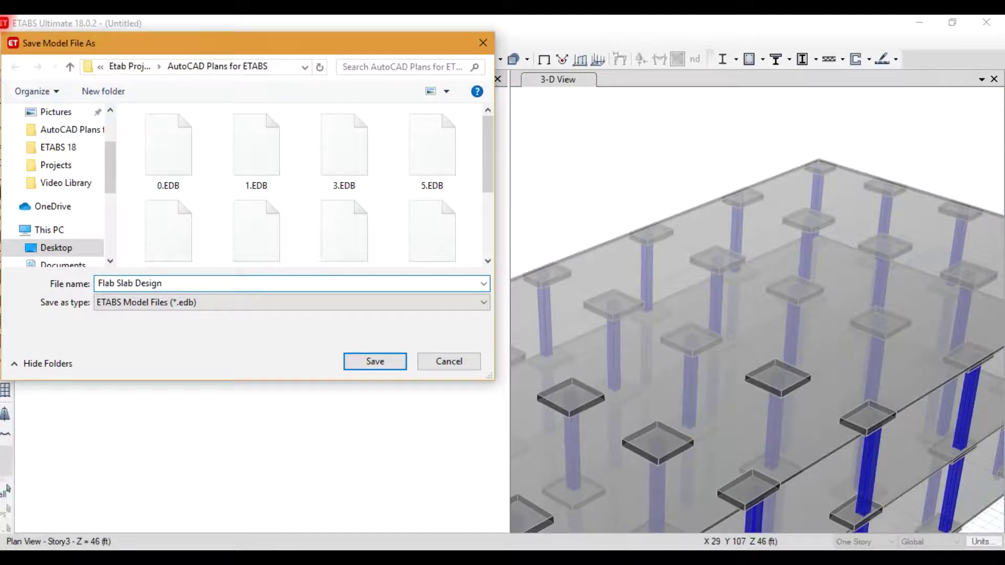
pyautogui.press('Return')
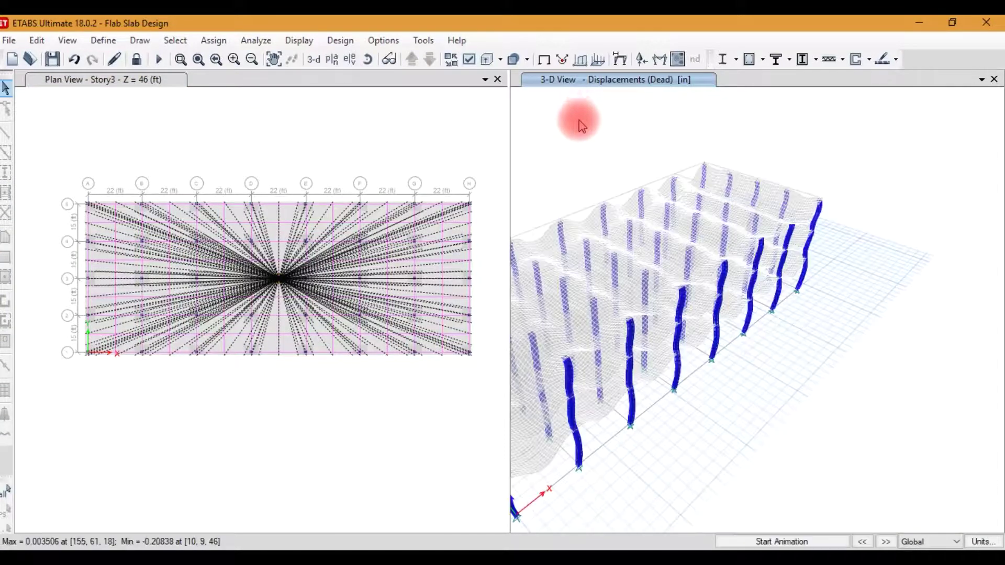
pyautogui.click(341, 40)
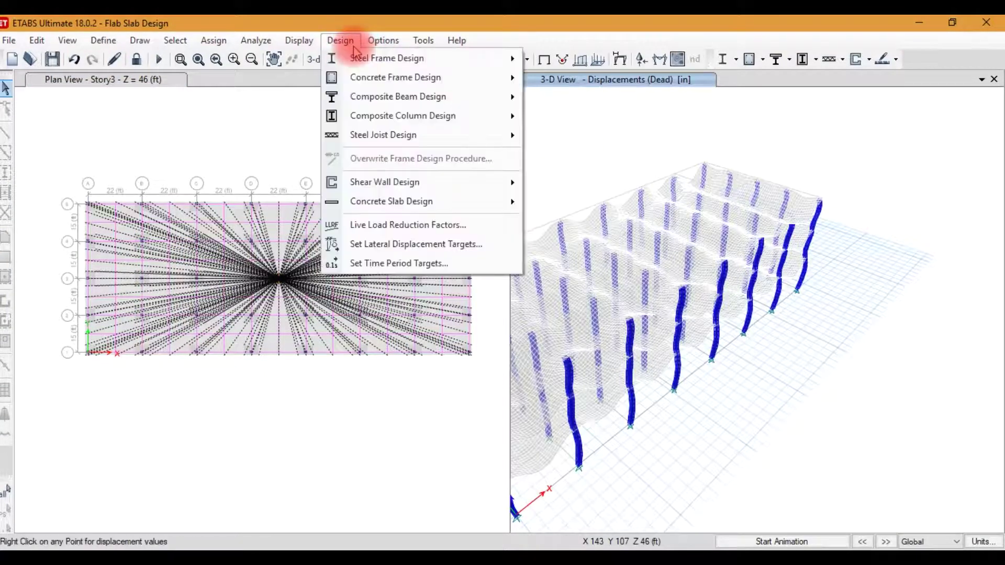
pyautogui.click(628, 144)
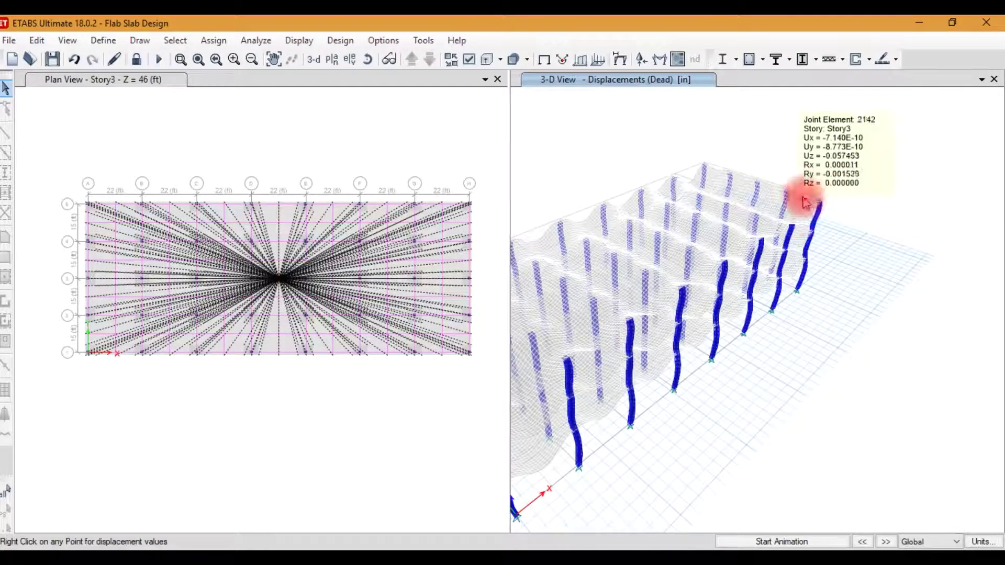
pyautogui.moveTo(821, 200)
pyautogui.scroll(5, 829, 199)
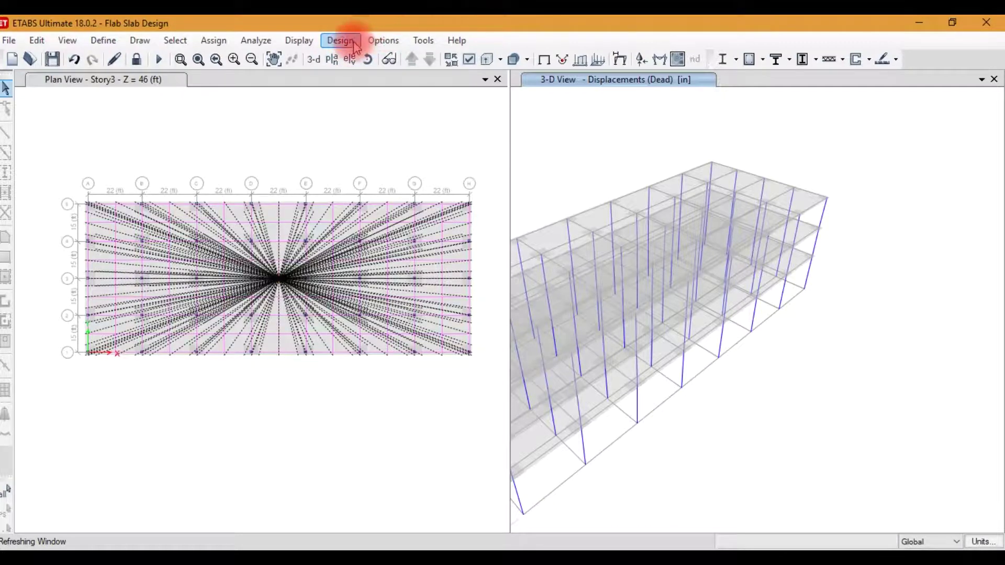
# - Check the concrete frame design preferences for the ACI 318-14 code
pyautogui.click(340, 41)
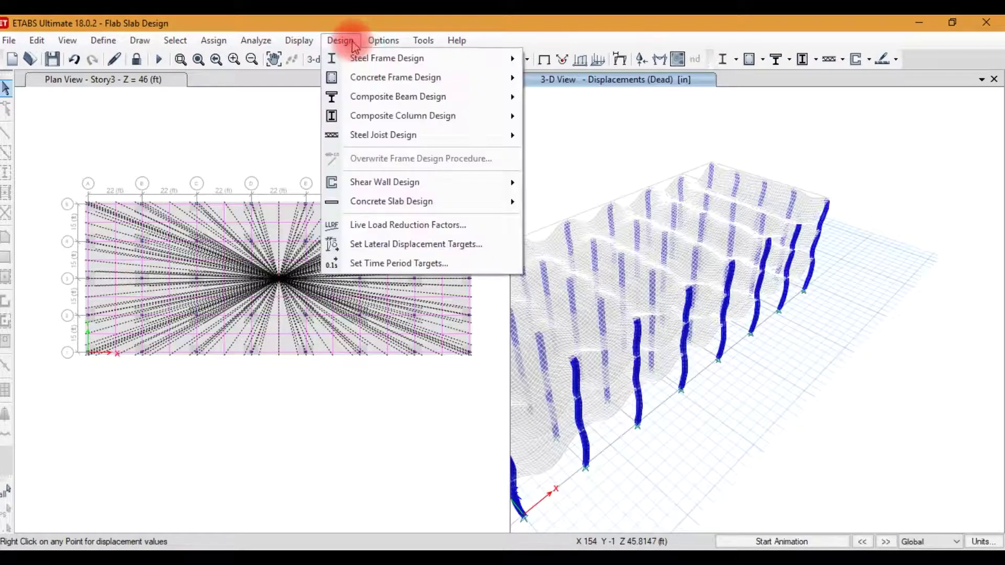
pyautogui.moveTo(348, 76)
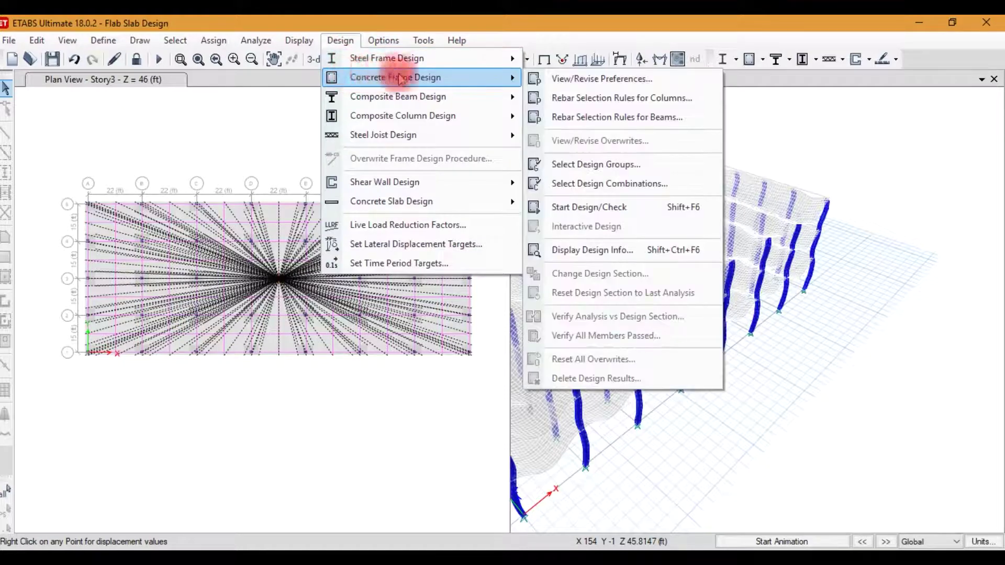
pyautogui.click(558, 79)
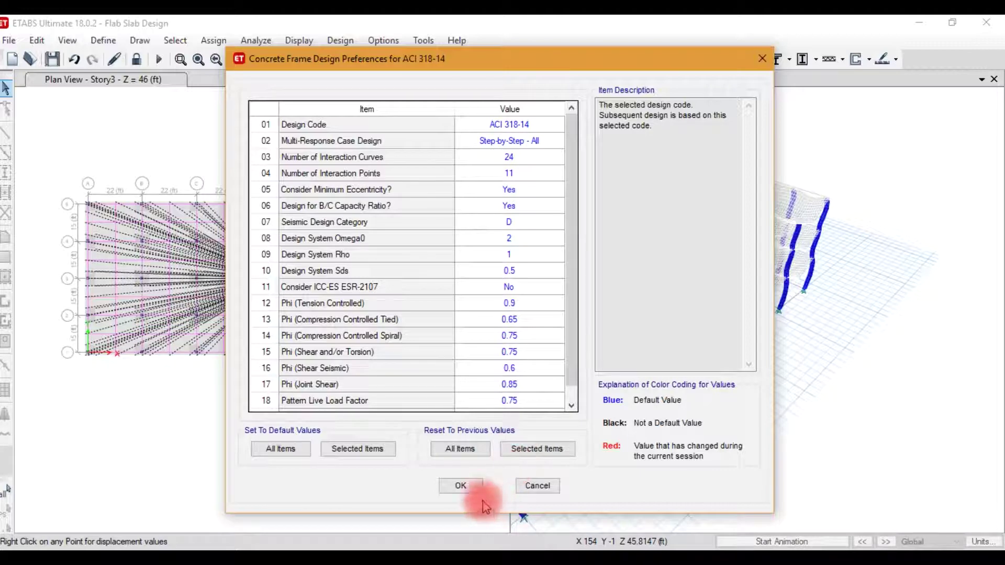
pyautogui.click(475, 490)
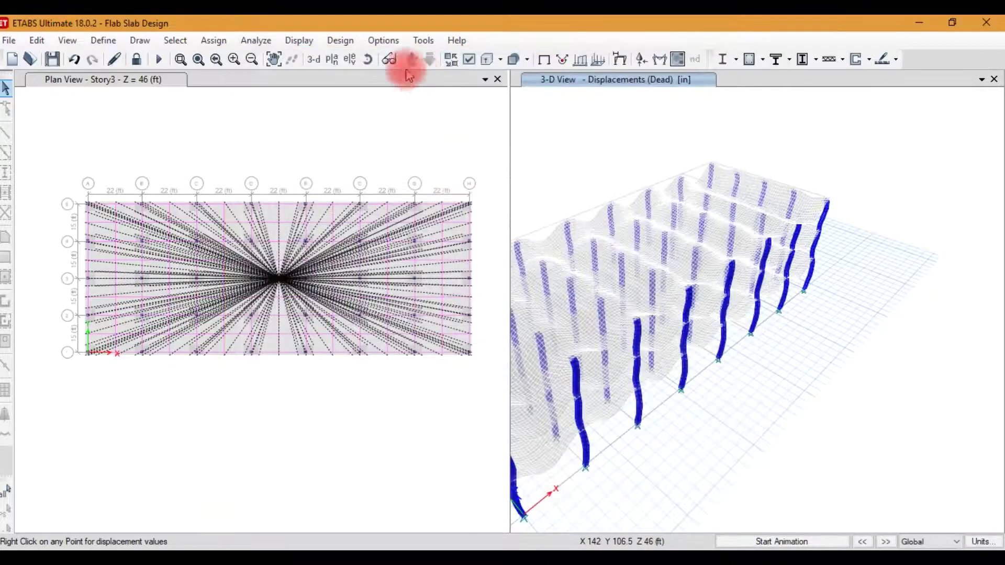
# - In the column rebar selection rules, set the non-seismic longitudinal bars to smallest size #6 and largest size #8
pyautogui.click(340, 40)
pyautogui.moveTo(437, 77)
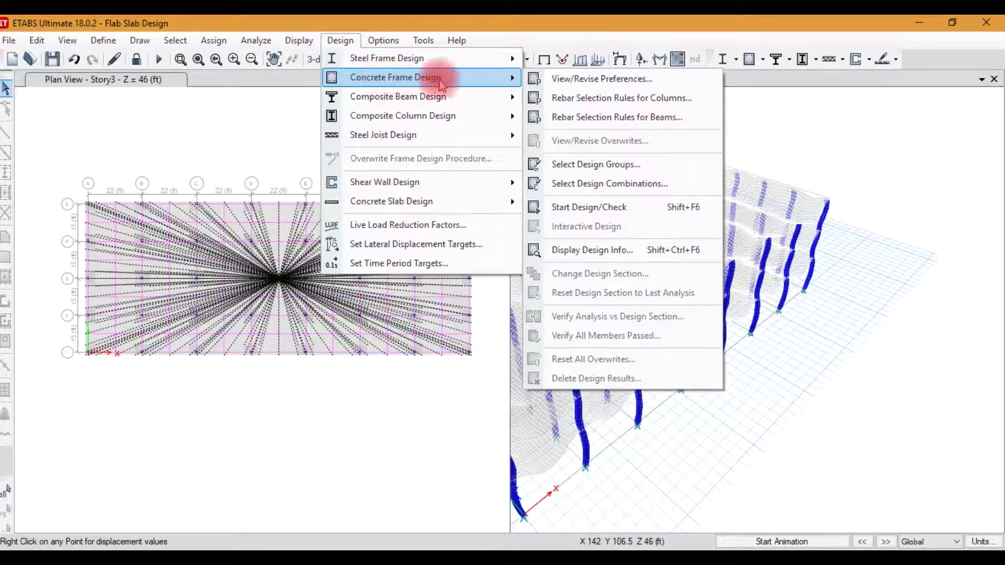
pyautogui.click(545, 98)
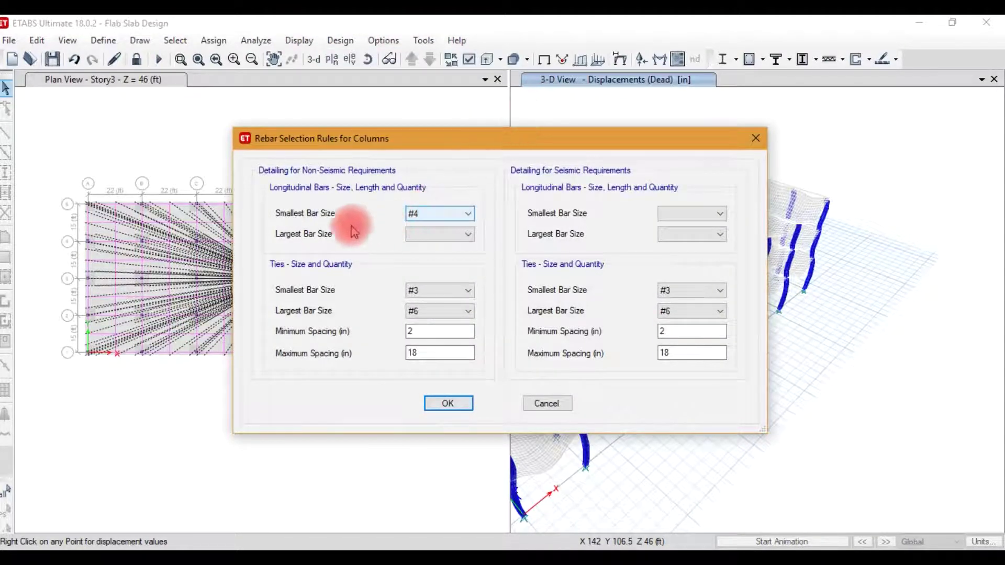
pyautogui.click(431, 215)
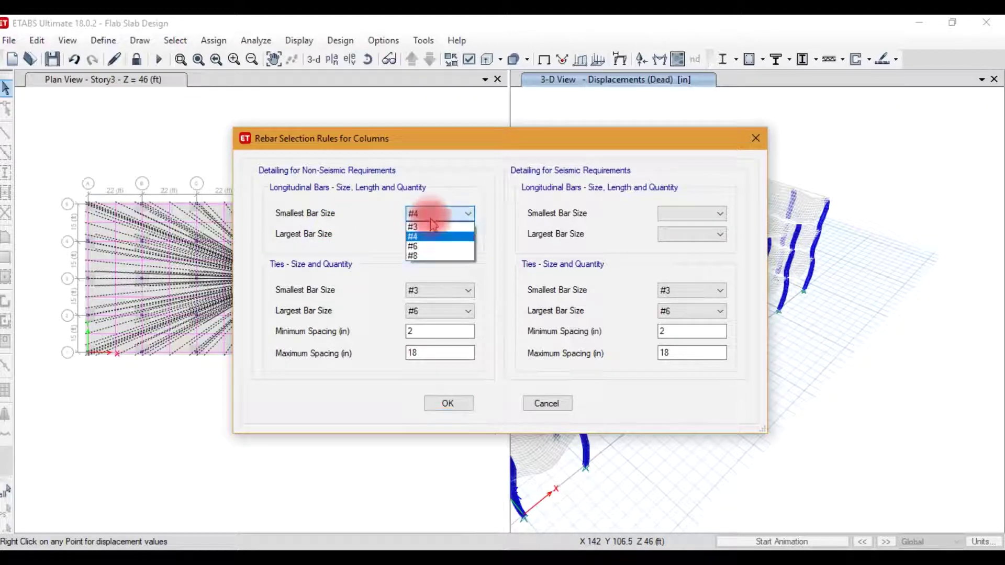
pyautogui.click(419, 246)
pyautogui.click(421, 236)
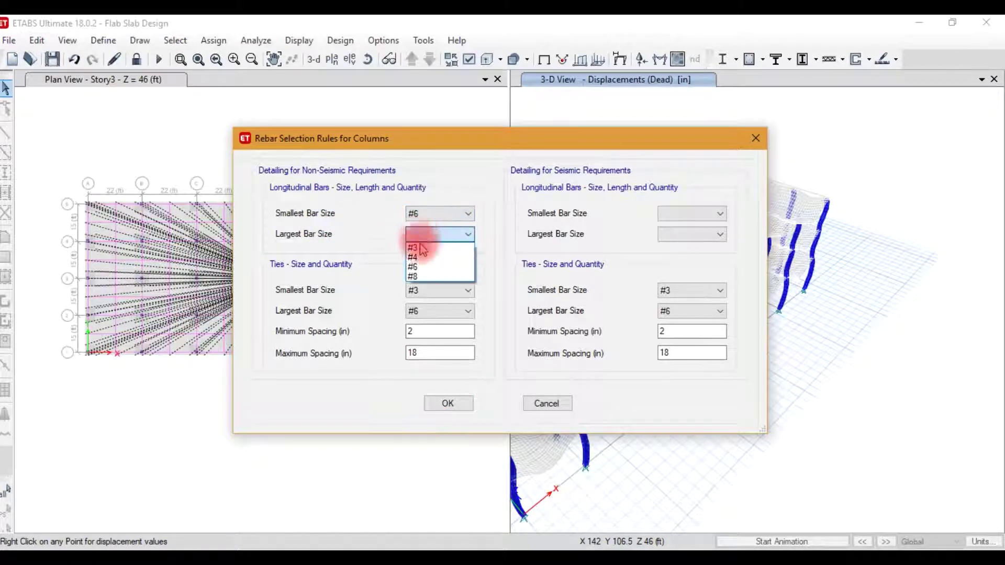
pyautogui.click(414, 276)
# - Set the non-seismic column ties to largest bar size #4, minimum spacing 4 in and maximum spacing 12 in, and accept the rules
pyautogui.click(433, 314)
pyautogui.click(432, 335)
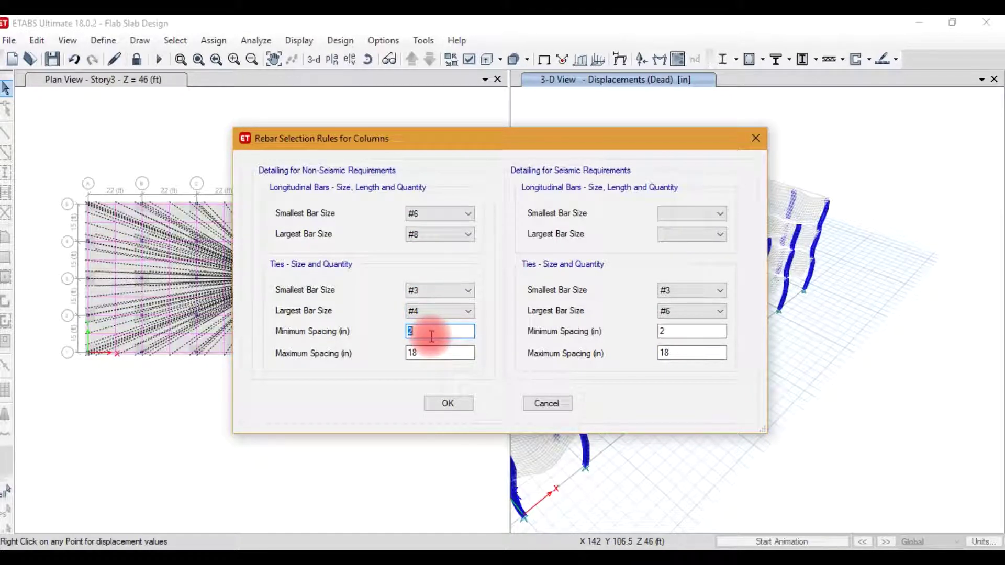
pyautogui.click(417, 359)
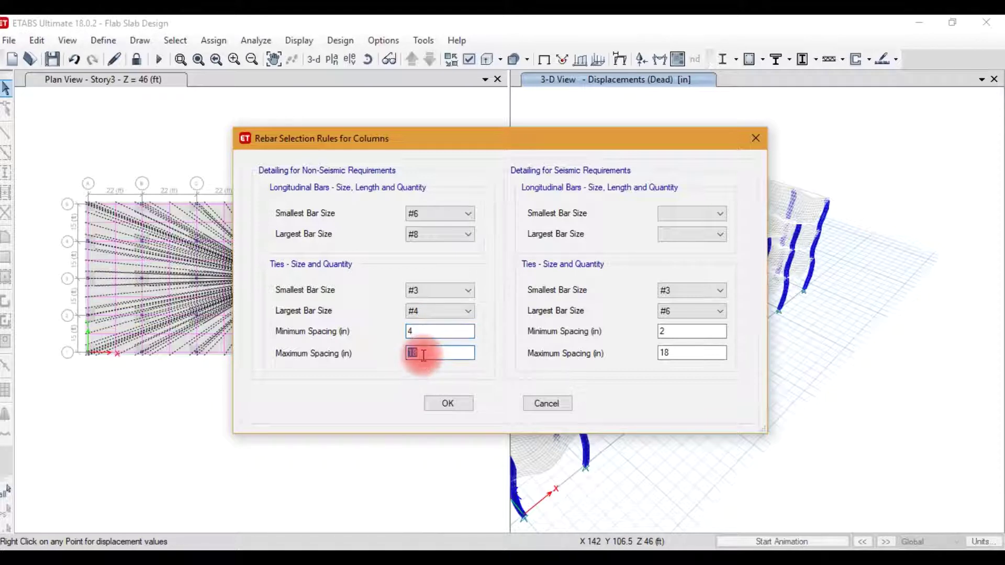
pyautogui.write('12')
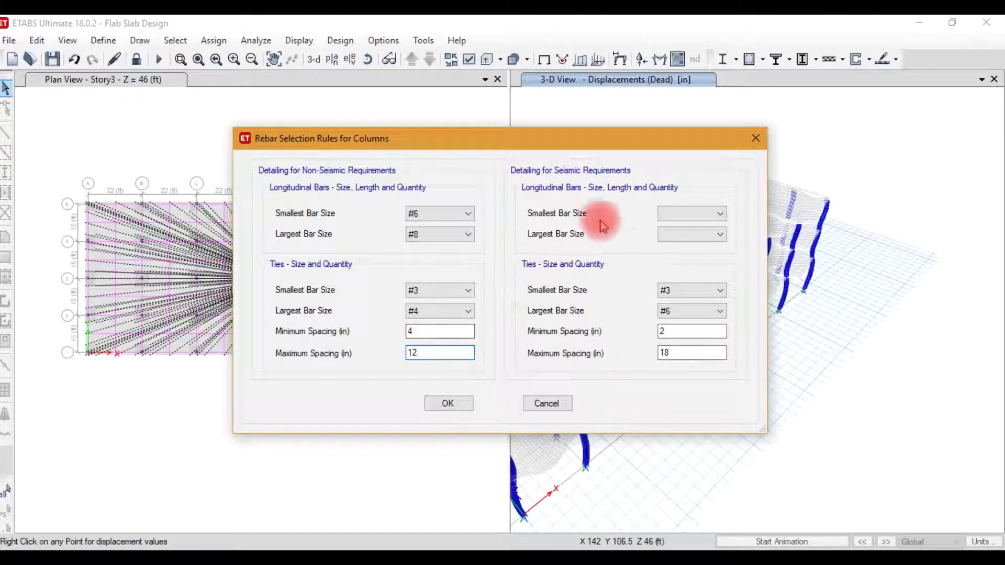
pyautogui.click(447, 403)
# - Check the strength load combinations selected for concrete frame design without changing them
pyautogui.click(341, 40)
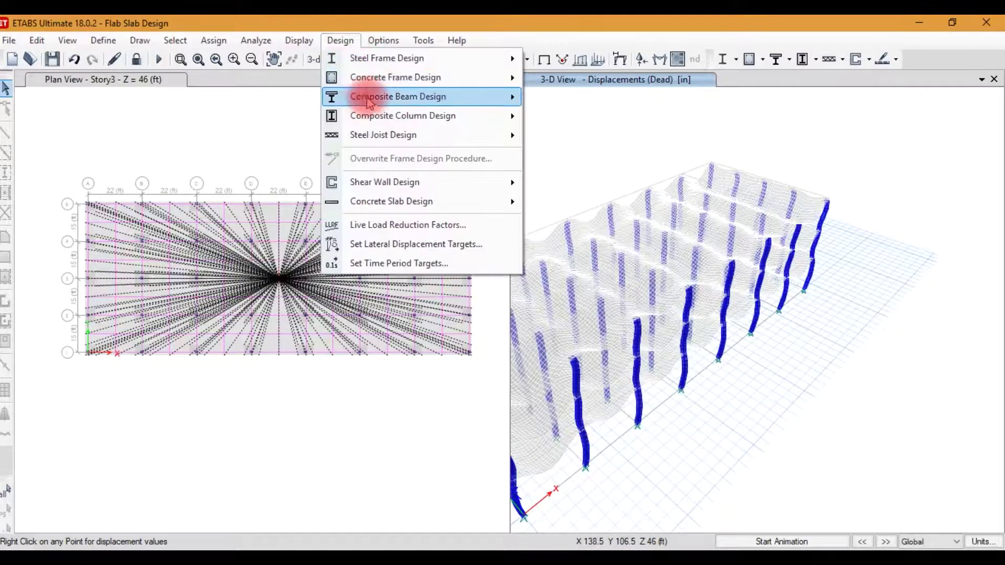
pyautogui.moveTo(370, 102)
pyautogui.moveTo(426, 78)
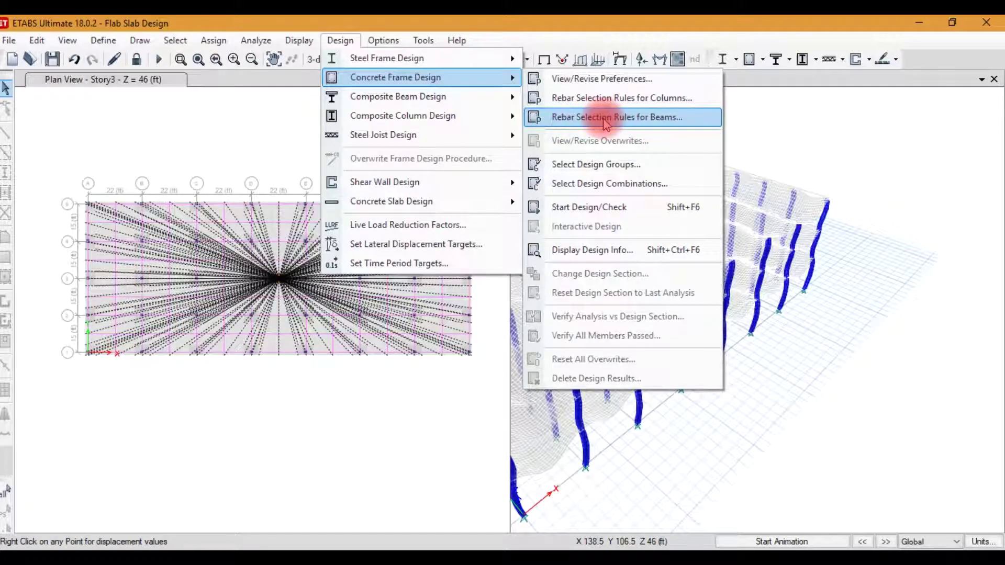
pyautogui.click(606, 193)
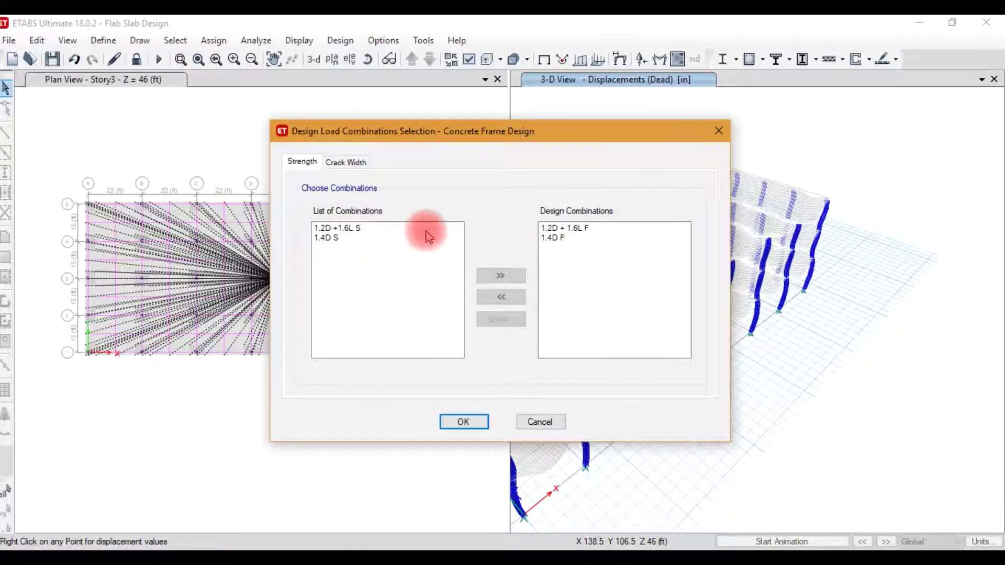
pyautogui.click(532, 422)
# - Run the concrete frame design check and inspect the columns' longitudinal reinforcement in the 3-D view
pyautogui.click(341, 41)
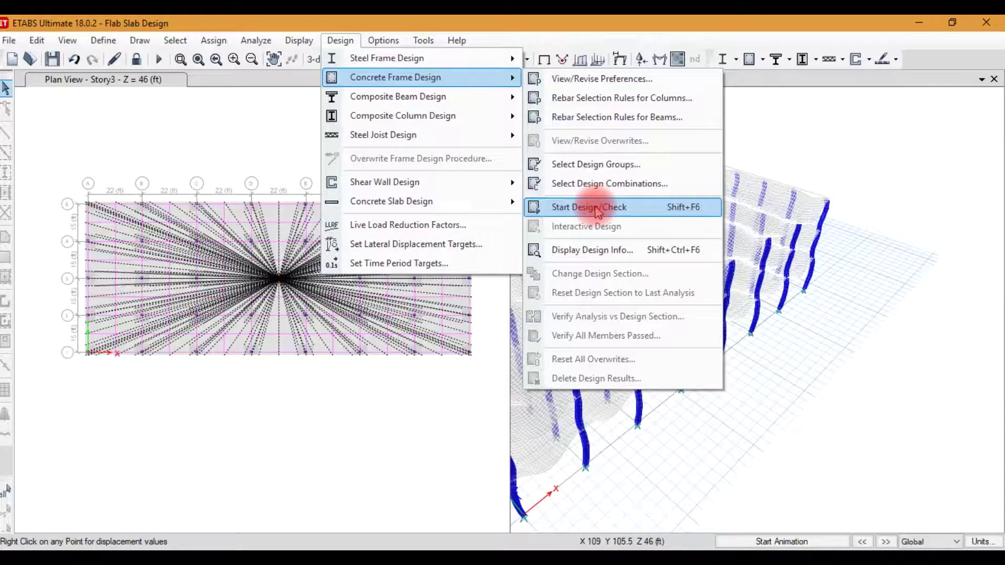
pyautogui.click(597, 208)
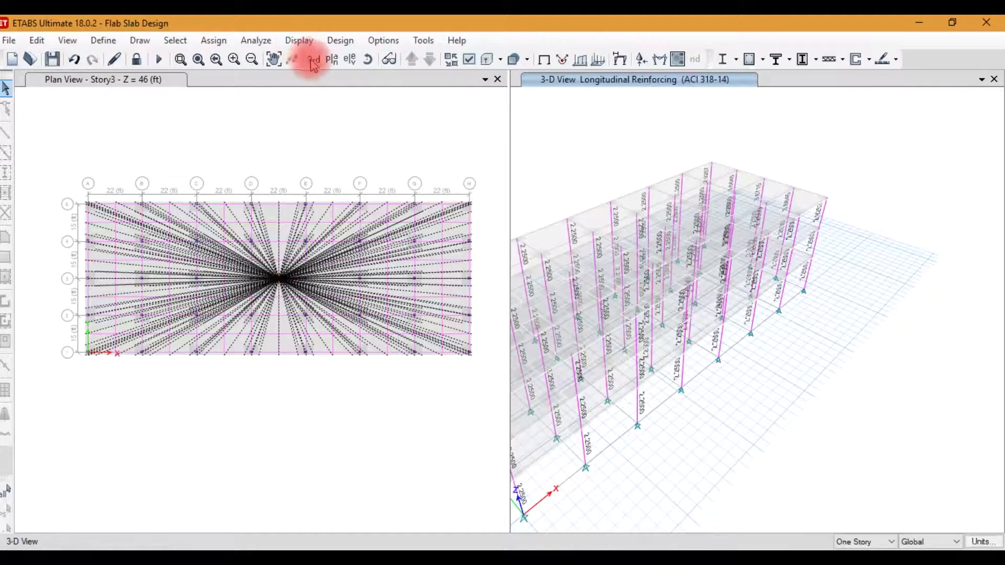
pyautogui.scroll(5, 864, 230)
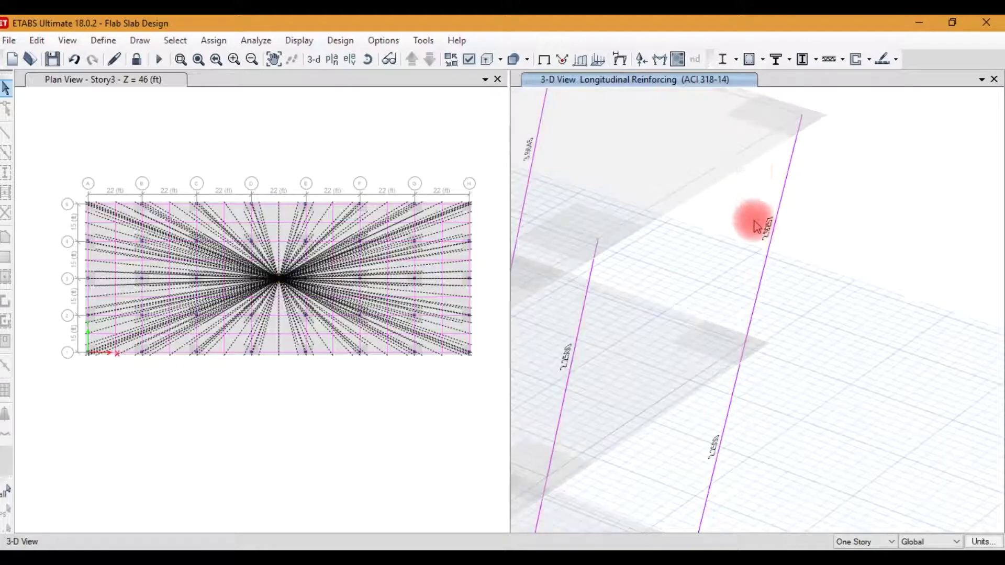
pyautogui.scroll(3, 769, 231)
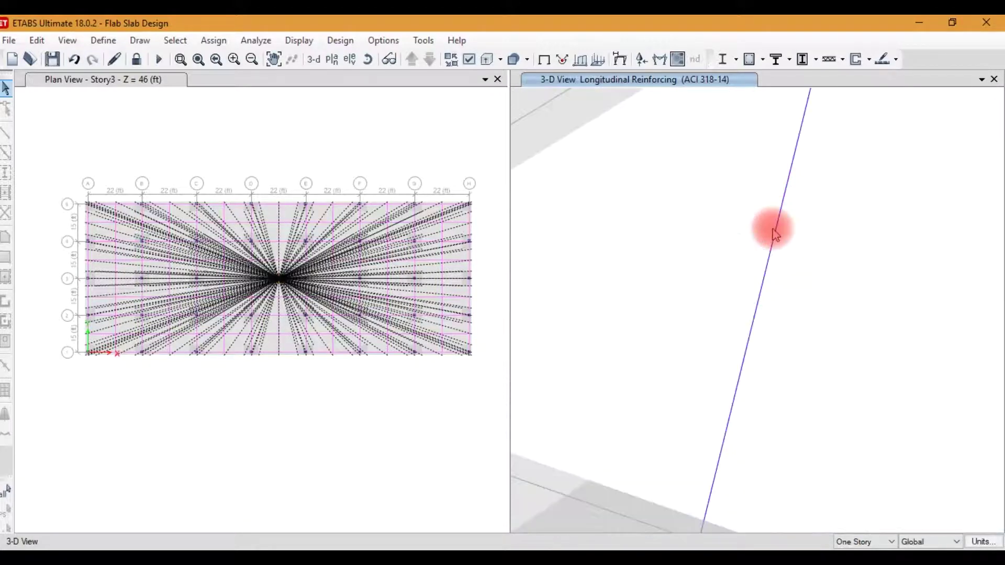
# - Show the longitudinal reinforcement in the elevation along grid A and check the rebar area units
pyautogui.click(350, 59)
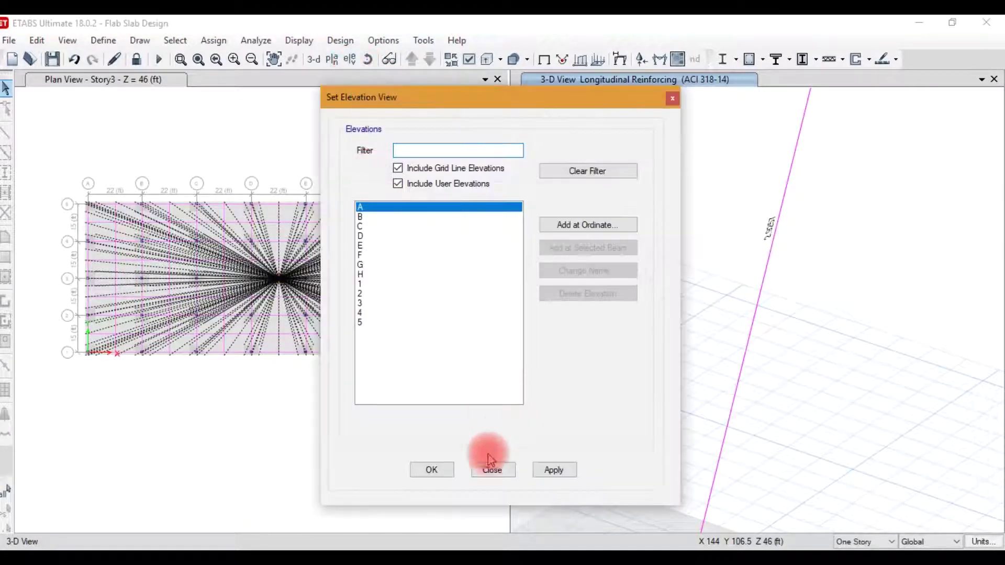
pyautogui.click(537, 473)
pyautogui.click(432, 470)
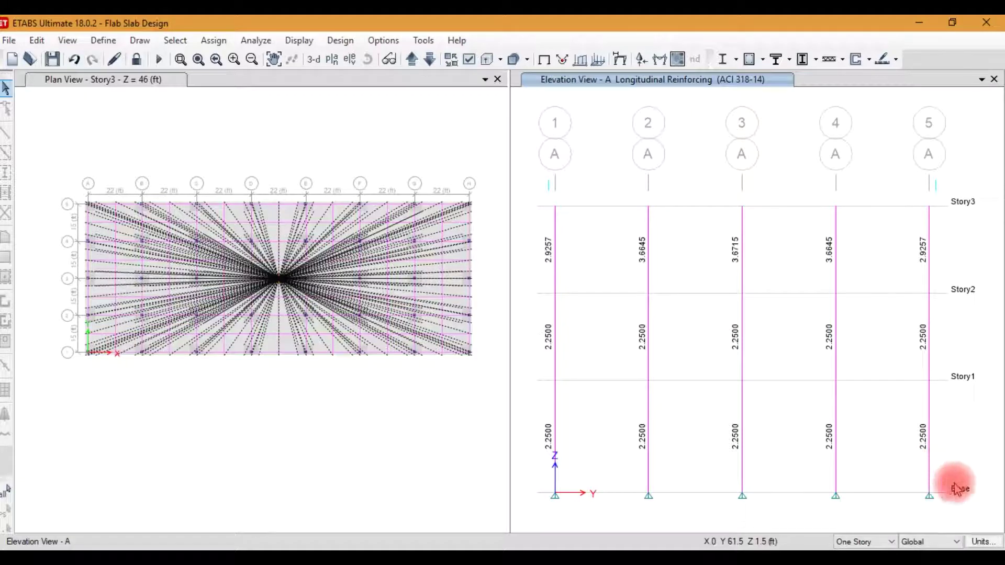
pyautogui.moveTo(983, 544)
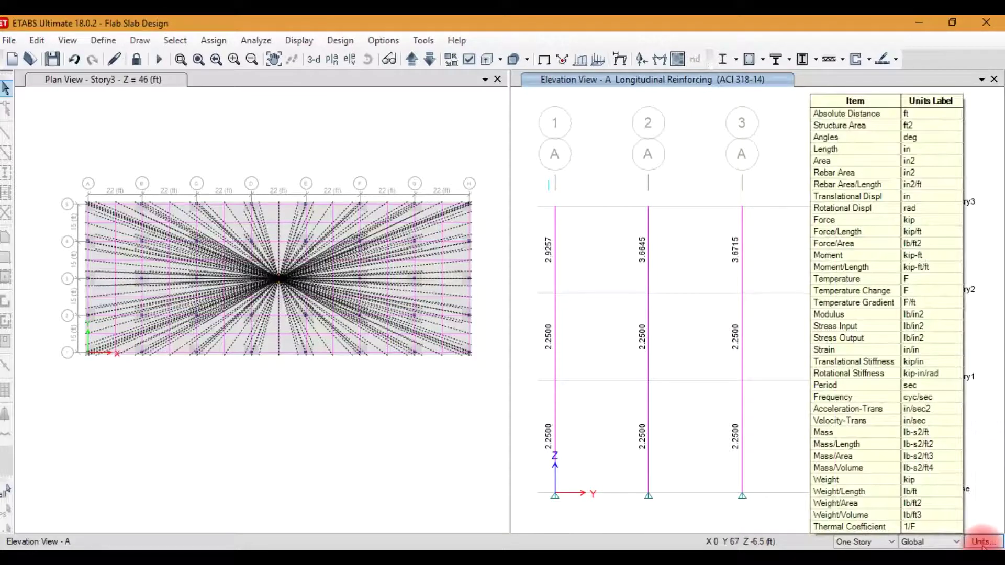
# - Review the design details summary of the Story3 column at grid A-1 for the governing 1.2D + 1.6L F combination
pyautogui.rightClick(555, 249)
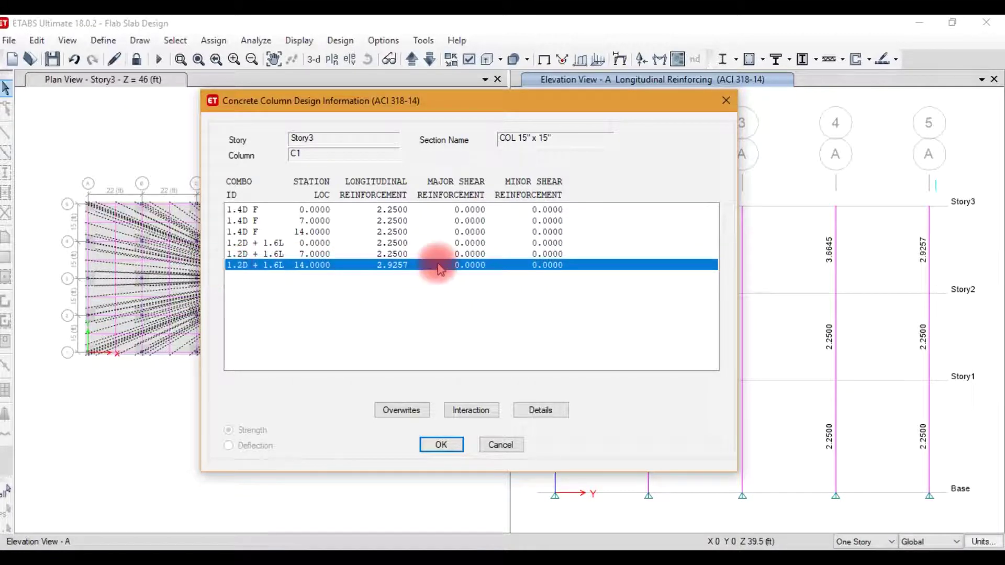
pyautogui.click(530, 414)
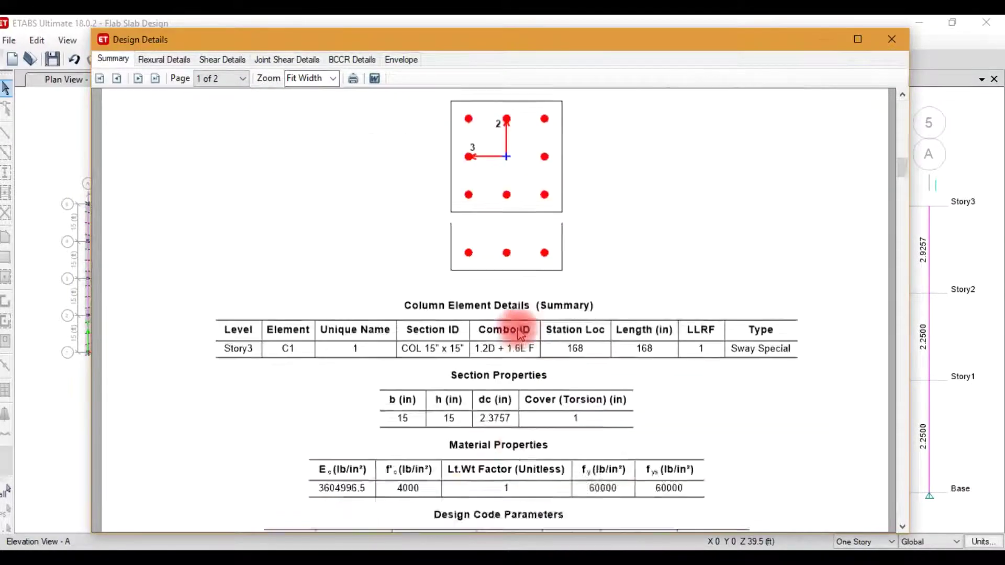
pyautogui.scroll(-3, 520, 334)
pyautogui.scroll(-3, 518, 335)
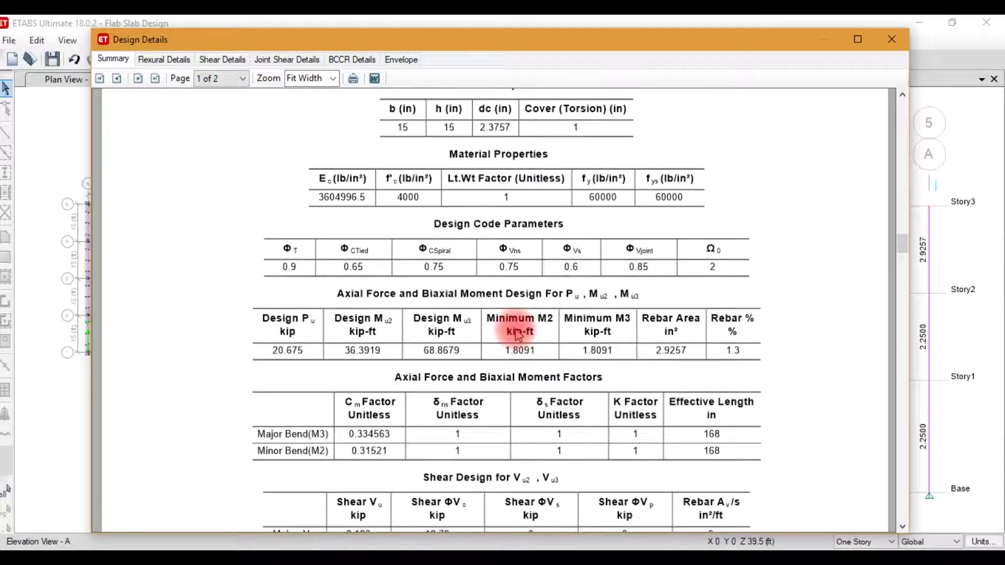
pyautogui.scroll(-2, 518, 335)
pyautogui.scroll(-3, 518, 335)
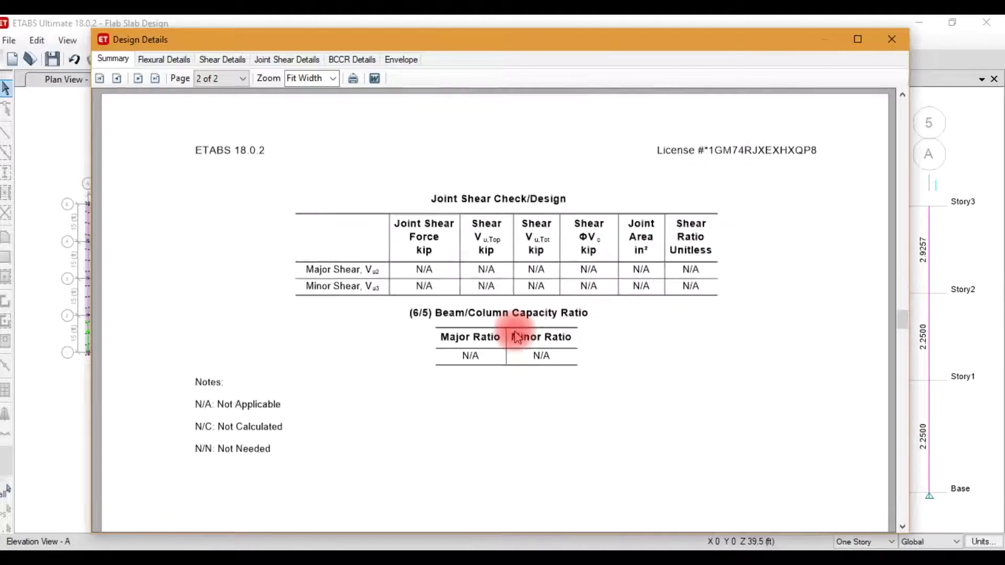
pyautogui.scroll(3, 517, 336)
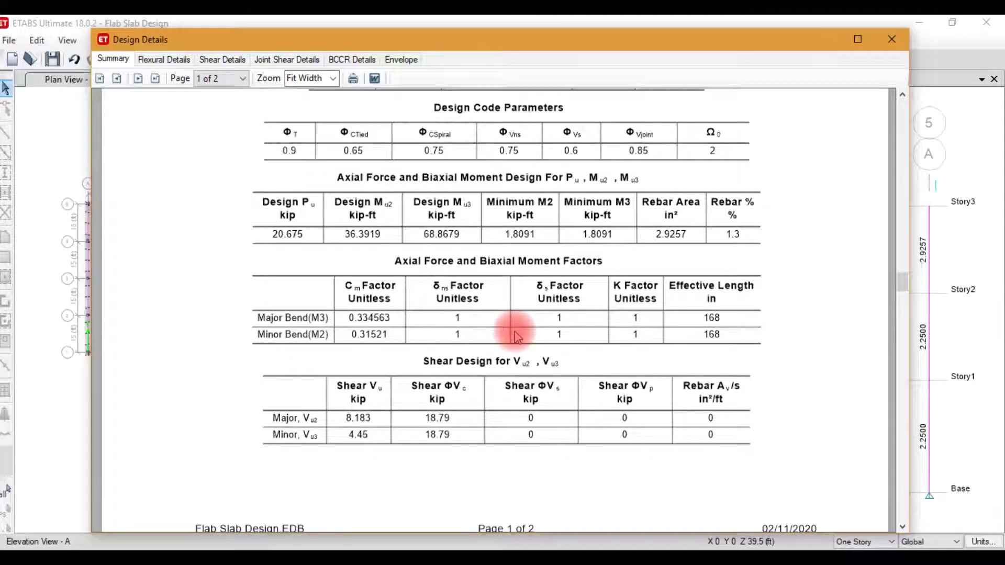
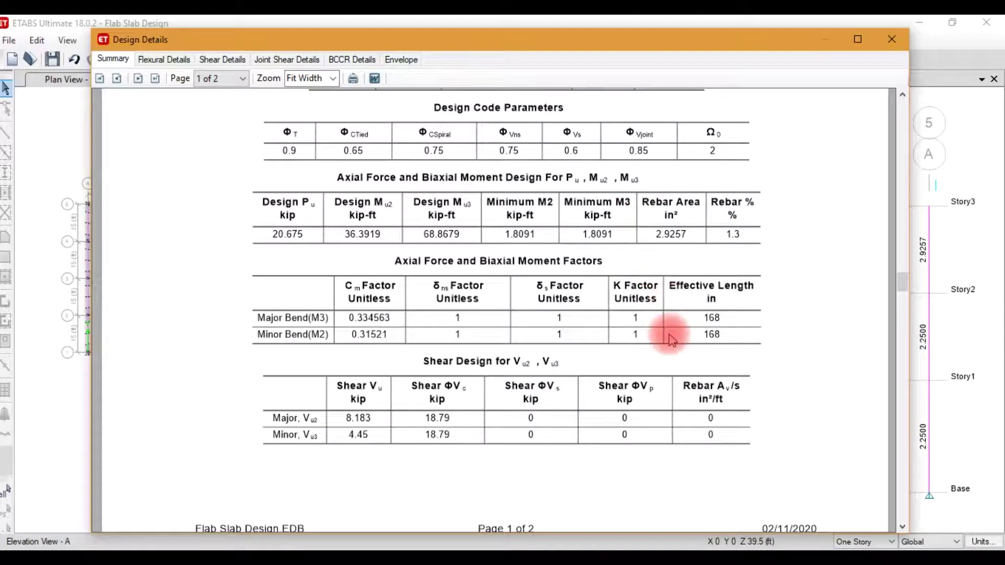
pyautogui.scroll(-5, 670, 345)
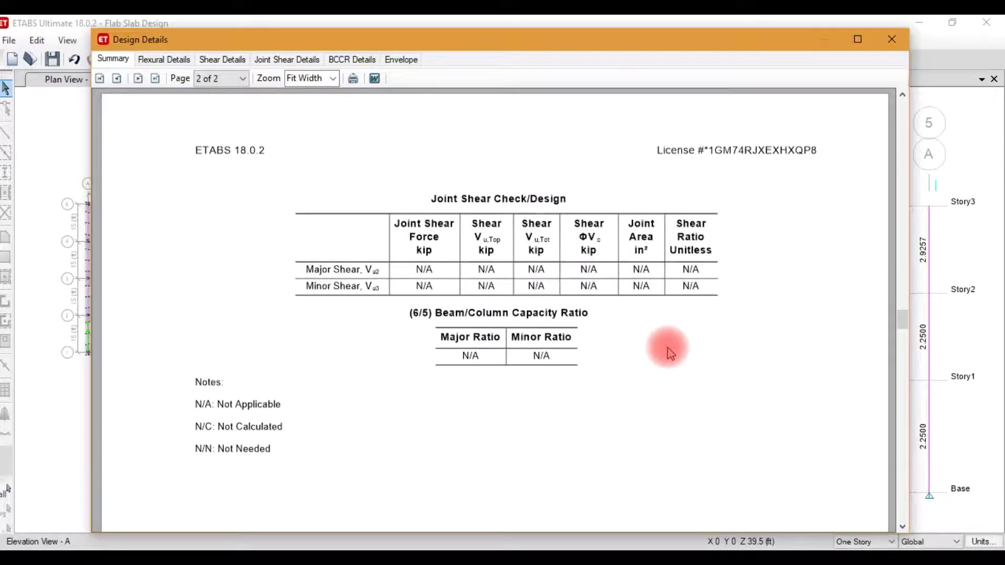
# - Review the Story3 corner column's flexural design details and open its shear details
pyautogui.click(165, 59)
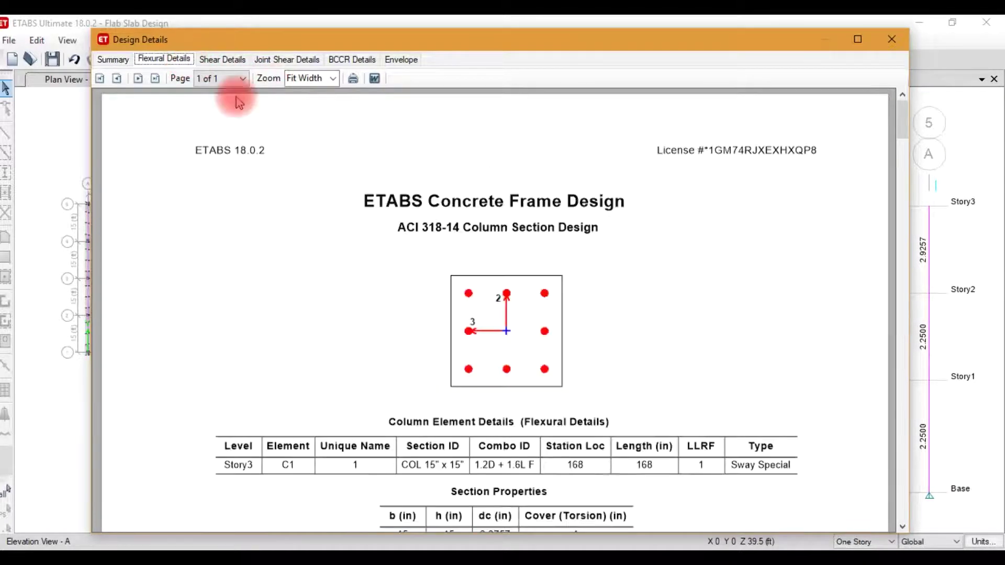
pyautogui.scroll(-10, 576, 287)
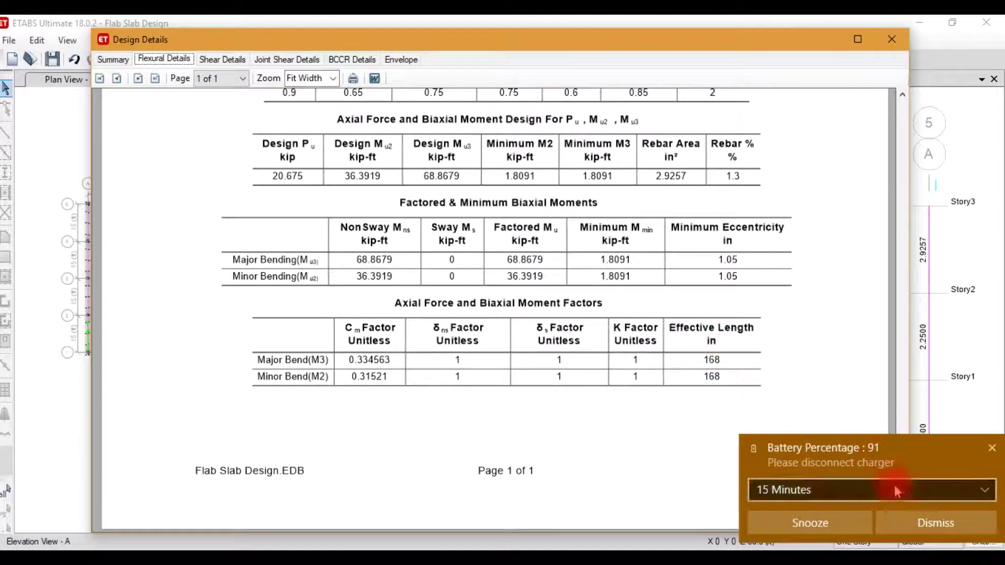
pyautogui.click(909, 525)
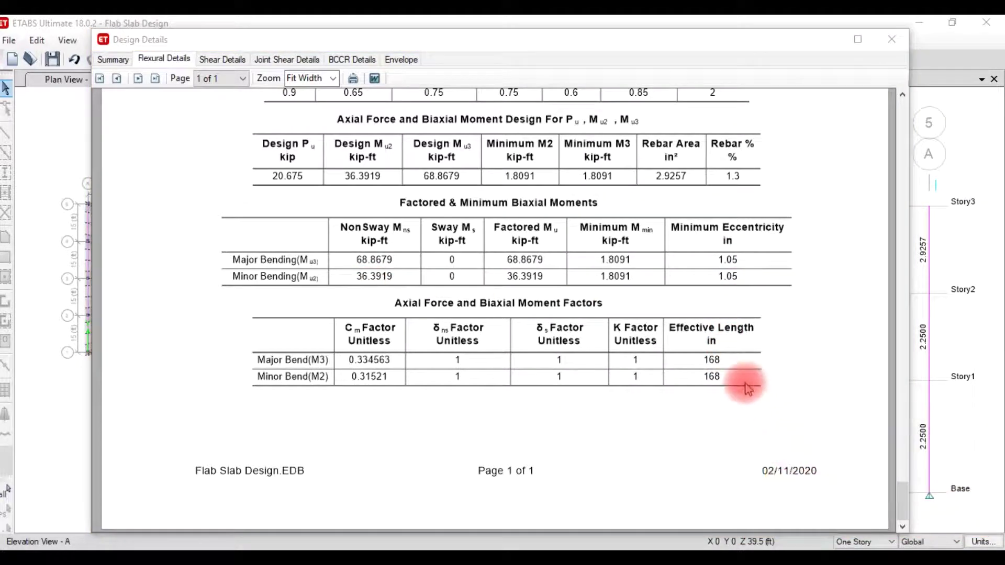
pyautogui.click(245, 62)
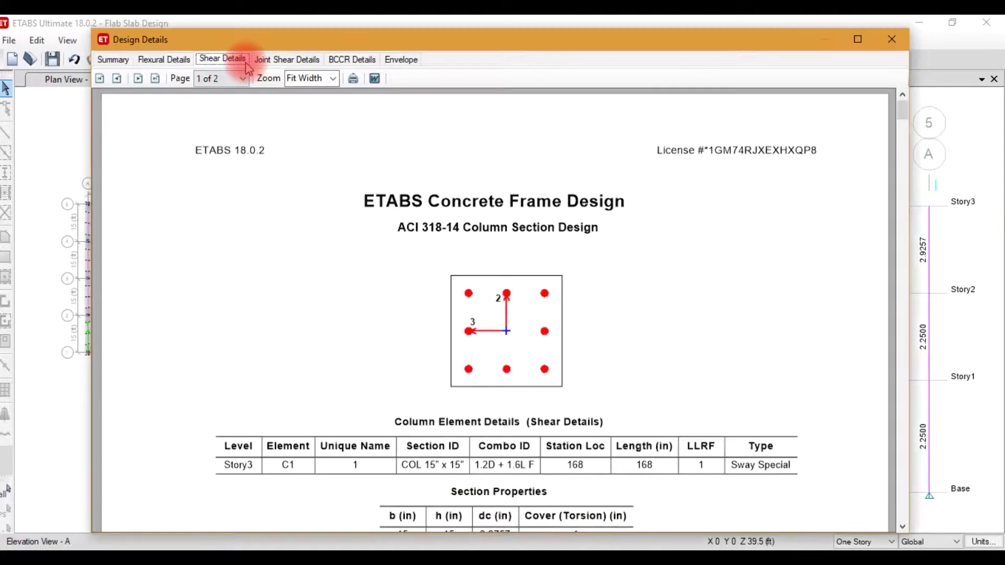
# - Review the Story3 corner column's joint shear, beam/column capacity ratio and envelope details, and close its design information
pyautogui.click(259, 62)
pyautogui.click(350, 62)
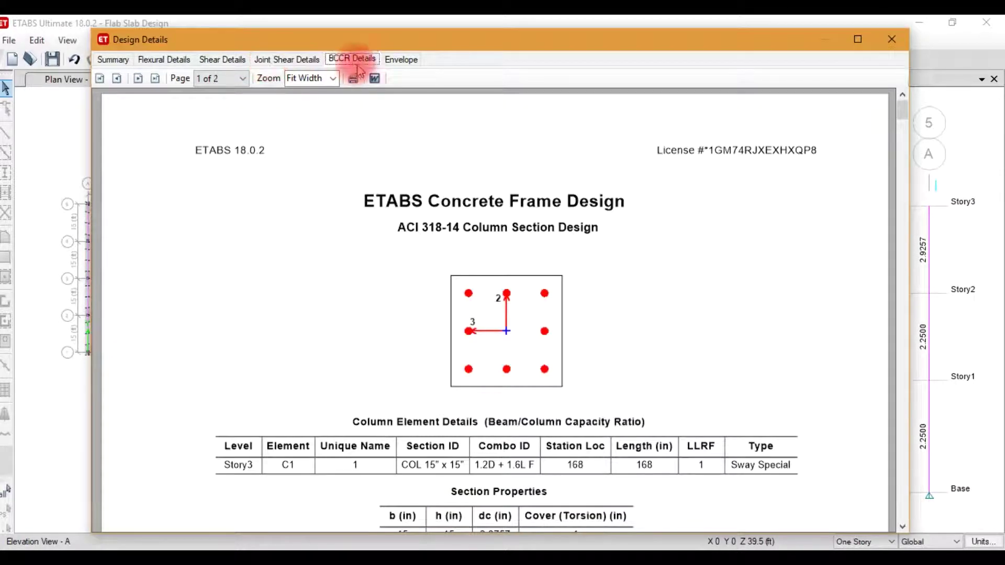
pyautogui.click(401, 58)
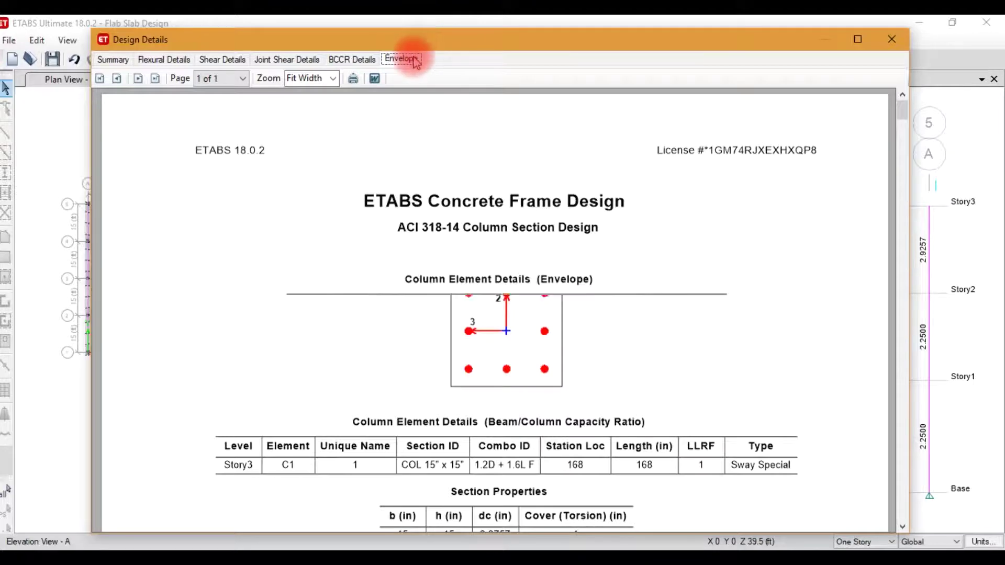
pyautogui.scroll(-10, 544, 262)
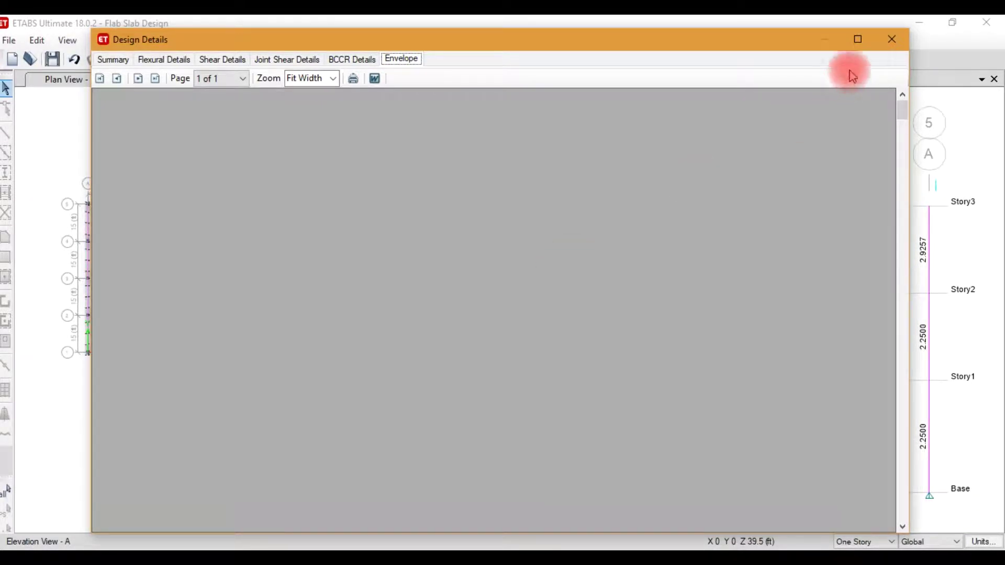
pyautogui.click(891, 39)
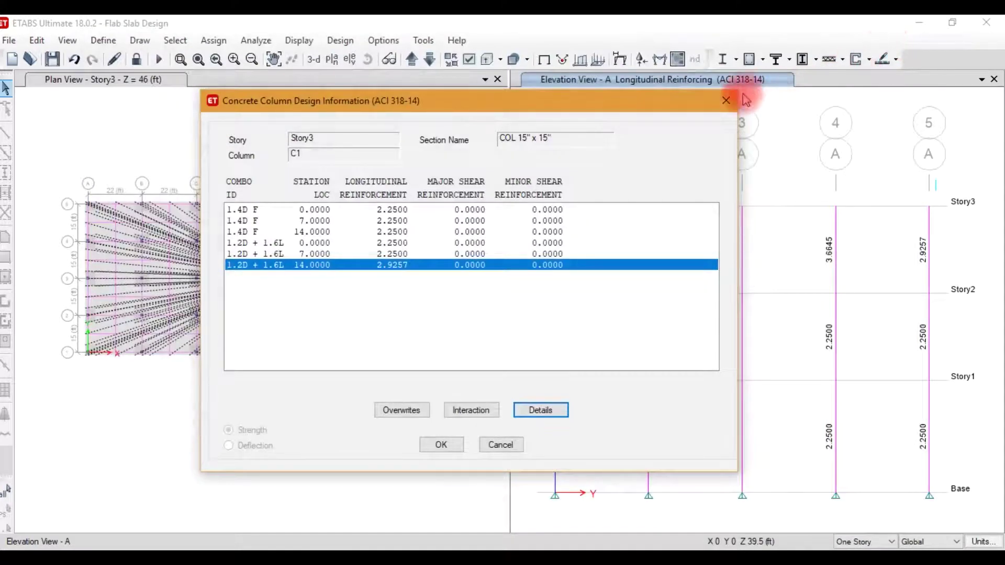
pyautogui.click(726, 100)
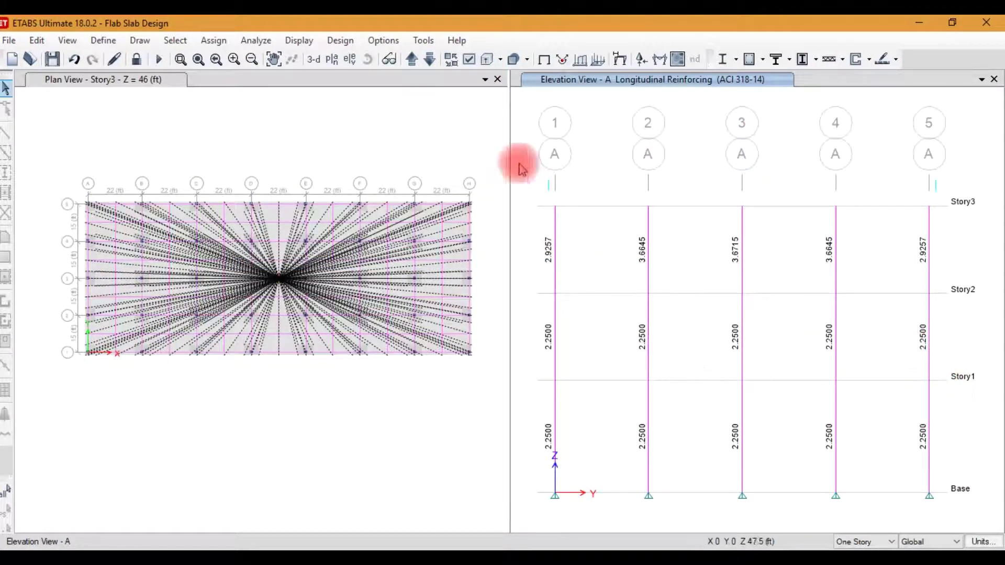
# - Show the longitudinal reinforcement in the elevation along grid 1 and inspect its columns
pyautogui.click(430, 59)
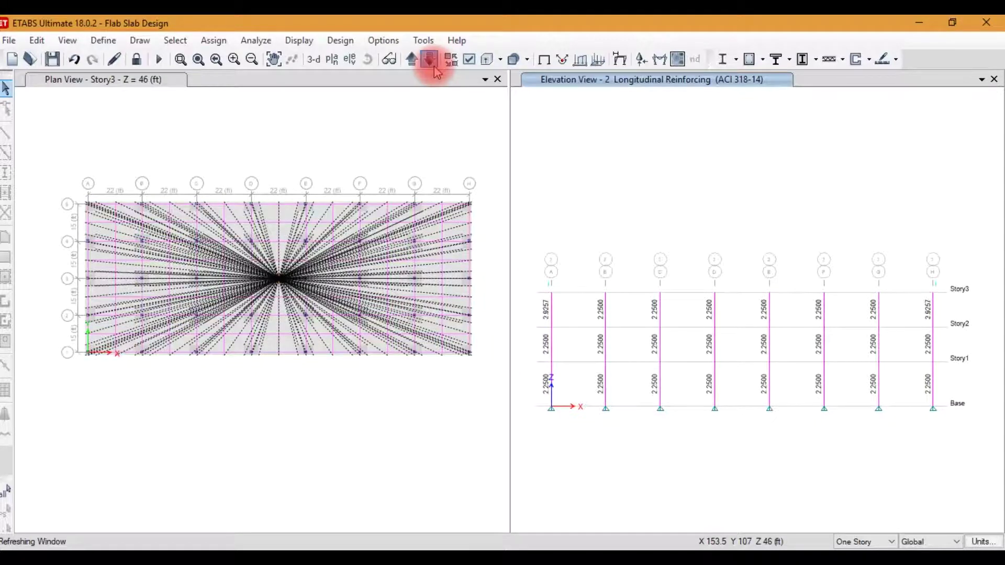
pyautogui.click(430, 59)
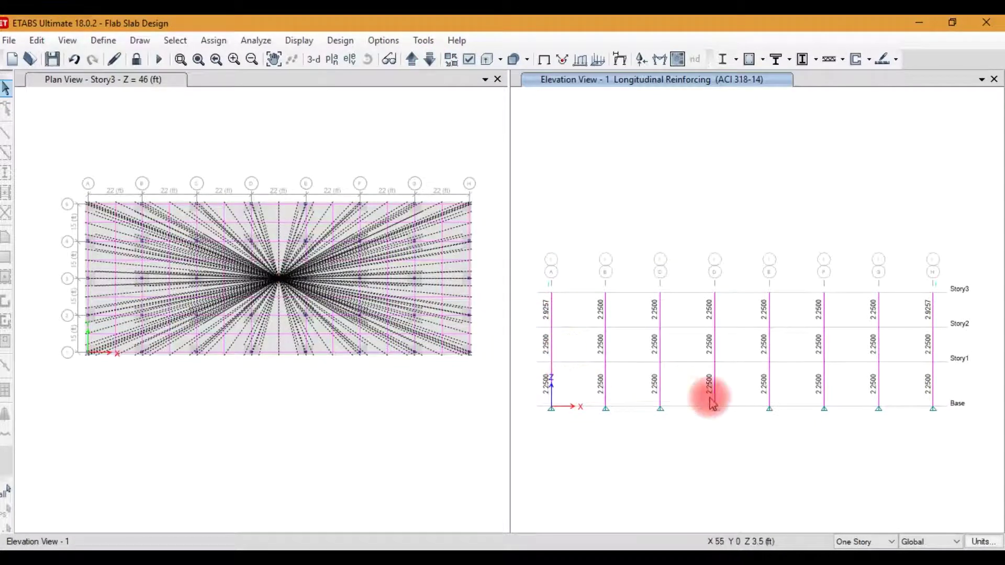
pyautogui.scroll(5, 859, 380)
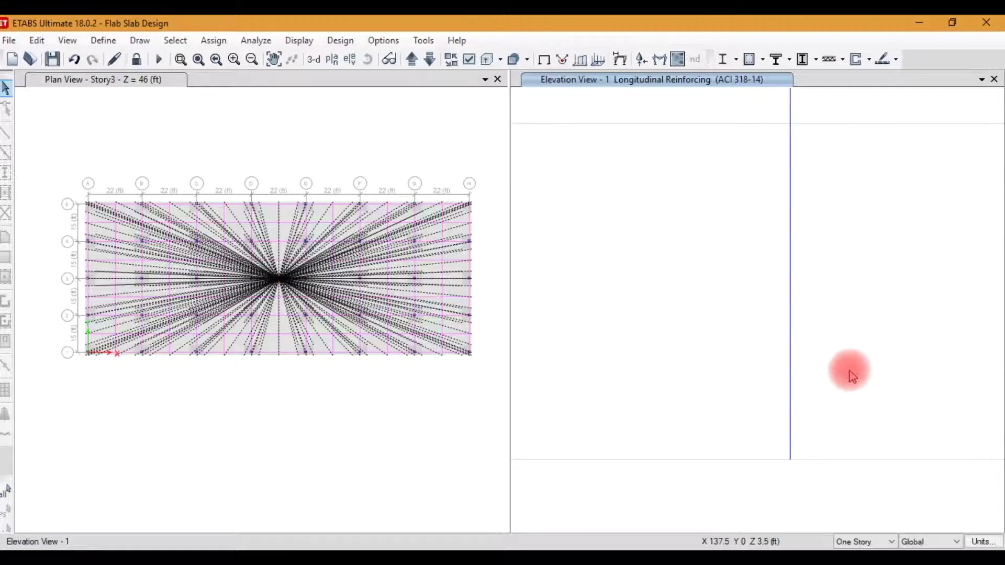
pyautogui.scroll(-5, 788, 337)
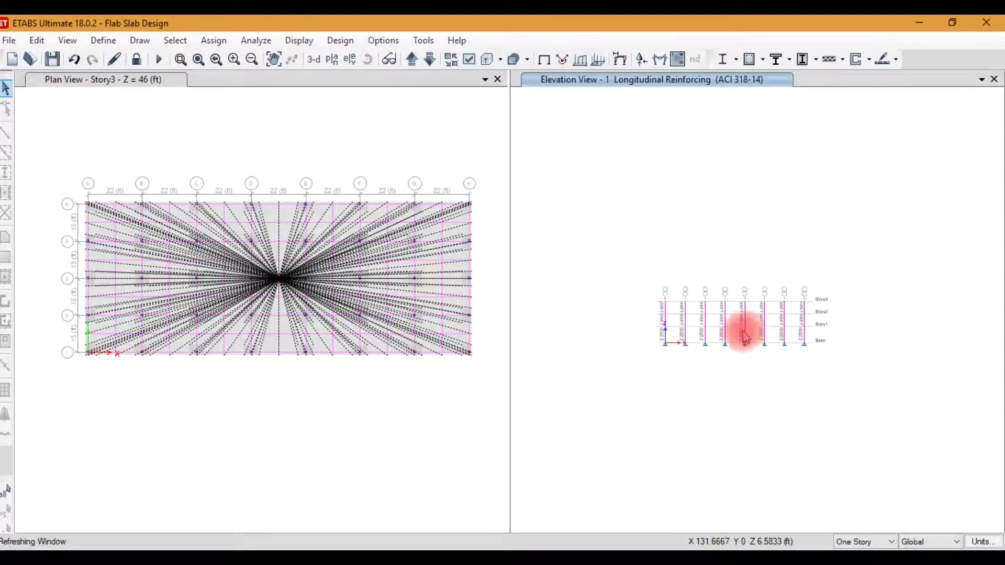
# - Display the result tables for all Concrete Frame Design Output, covering both summary and detail data
pyautogui.click(291, 44)
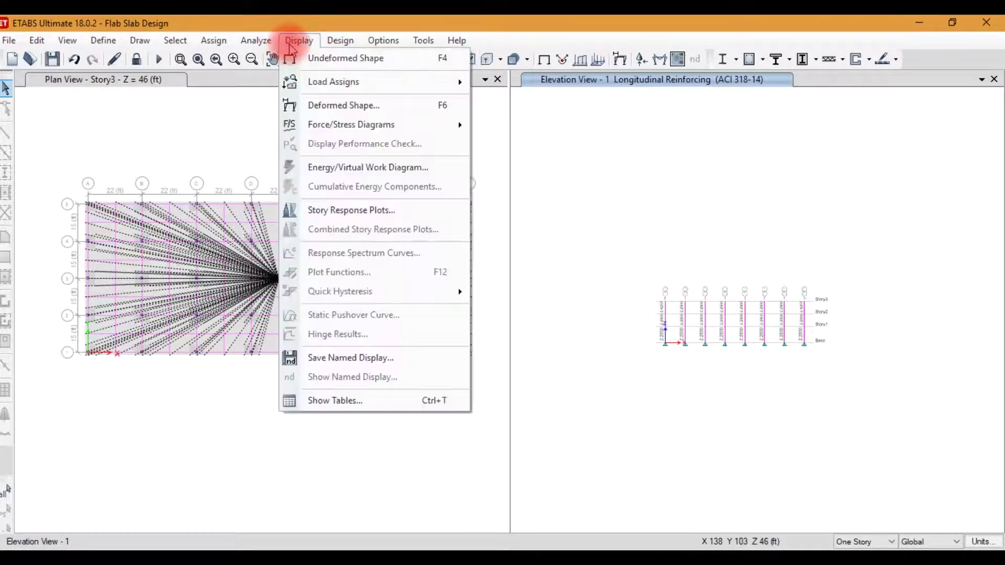
pyautogui.click(301, 401)
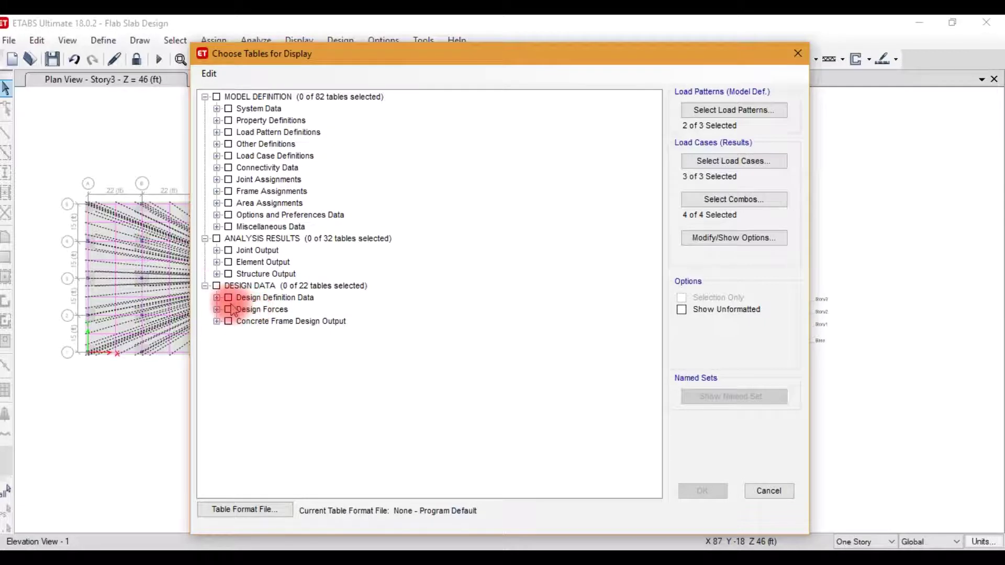
pyautogui.click(216, 286)
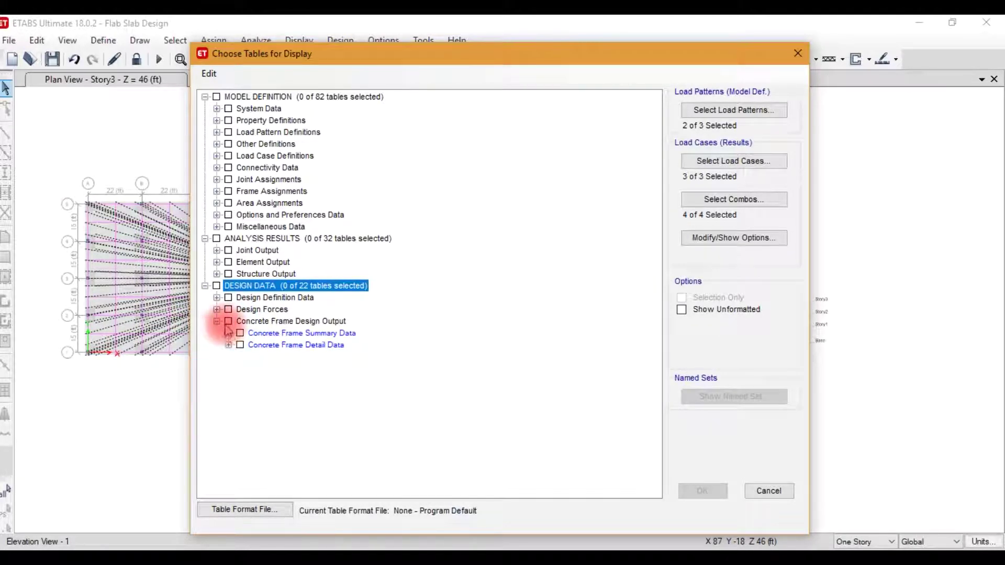
pyautogui.click(230, 322)
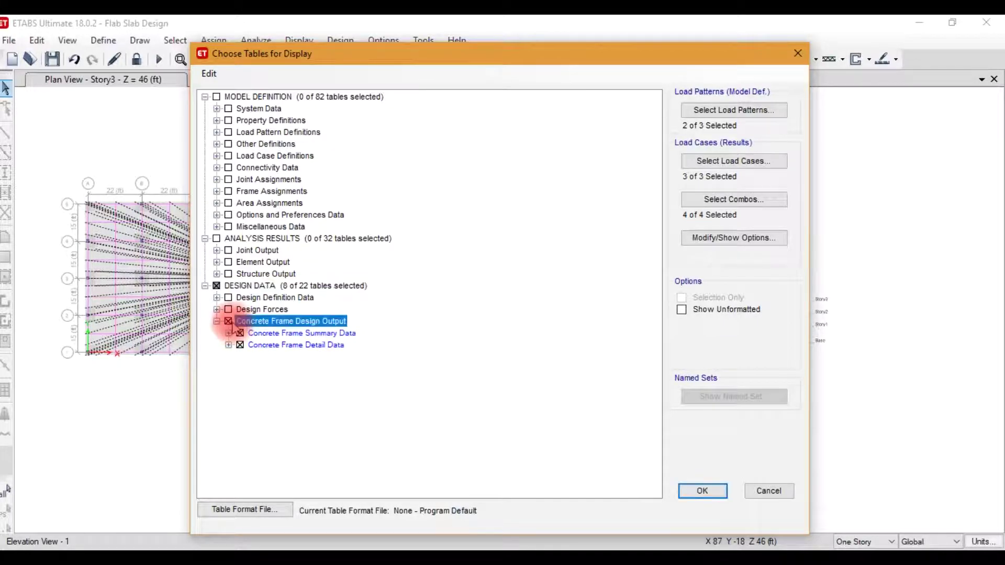
pyautogui.click(696, 488)
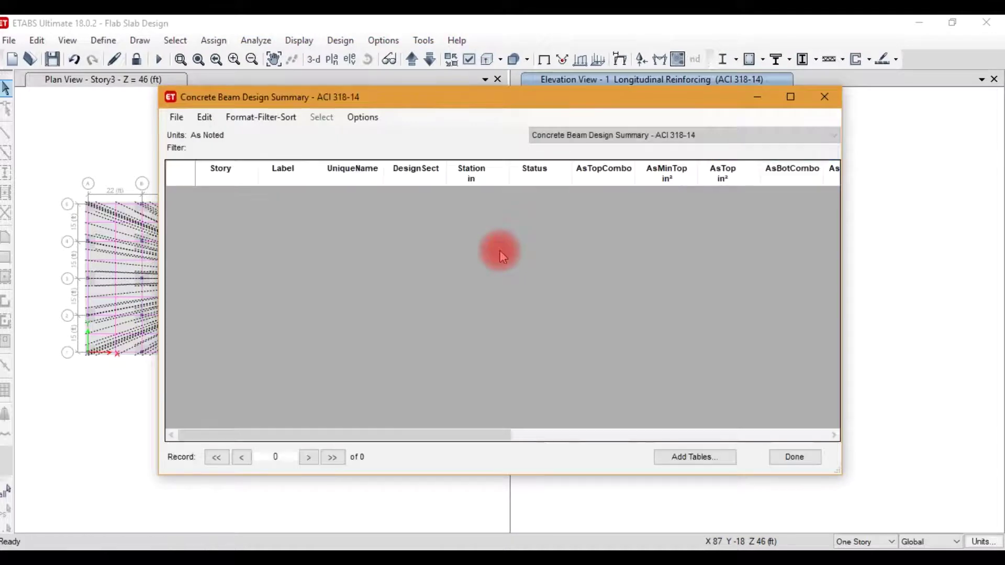
# - Check the beam design summary and beam flexure envelope tables, and switch to the Concrete Column Design Summary - ACI 318-14 table
pyautogui.click(600, 137)
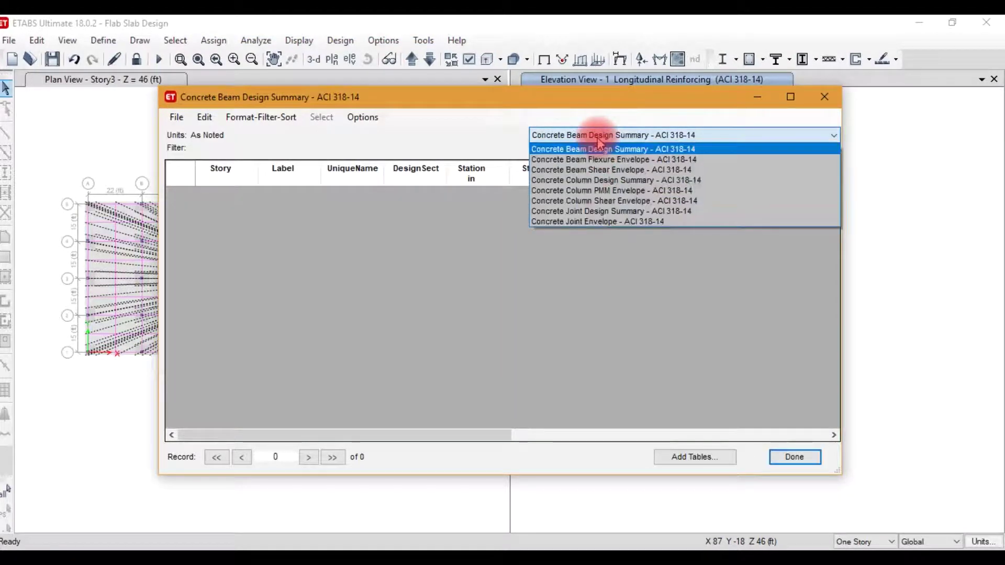
pyautogui.click(609, 137)
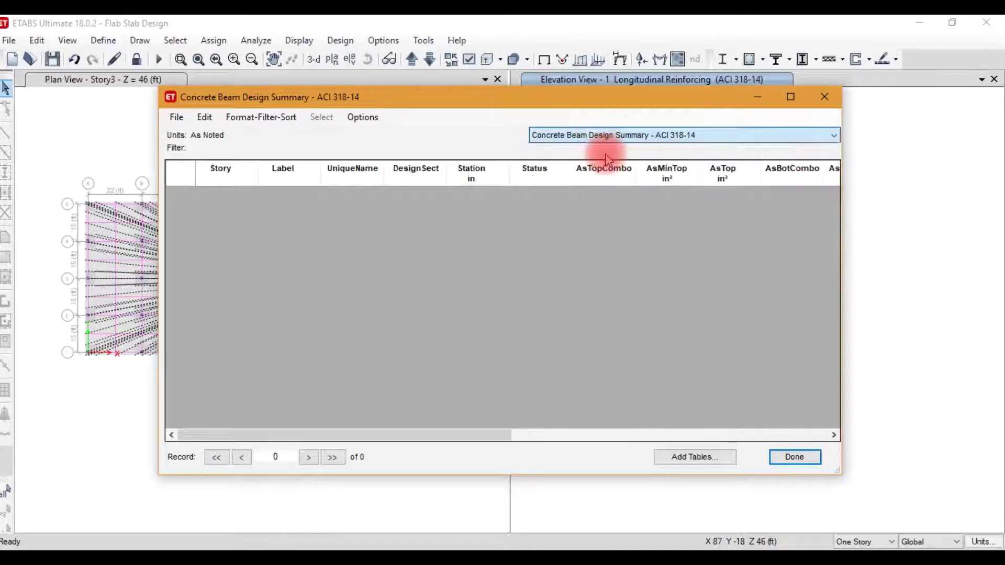
pyautogui.click(608, 136)
pyautogui.click(611, 160)
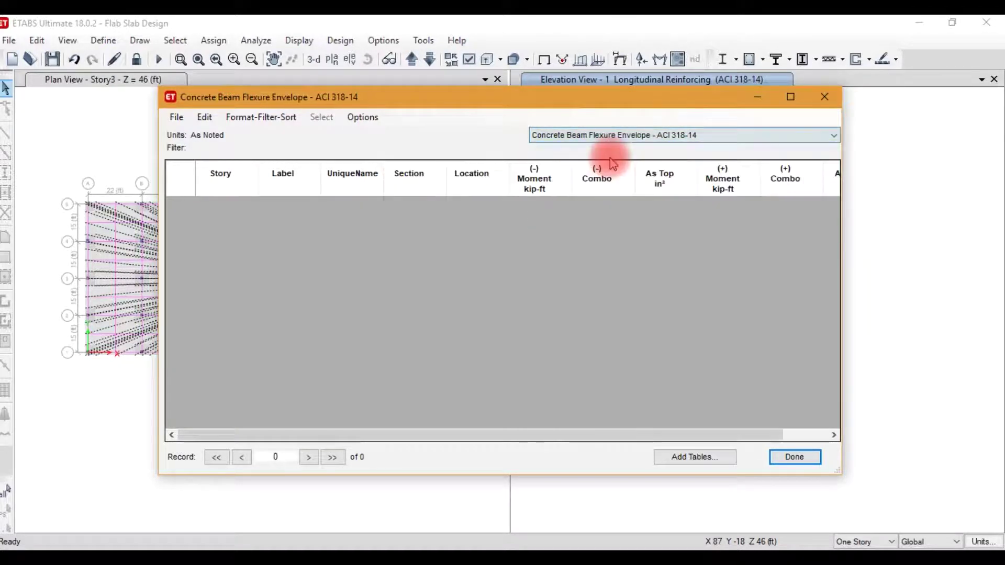
pyautogui.click(617, 138)
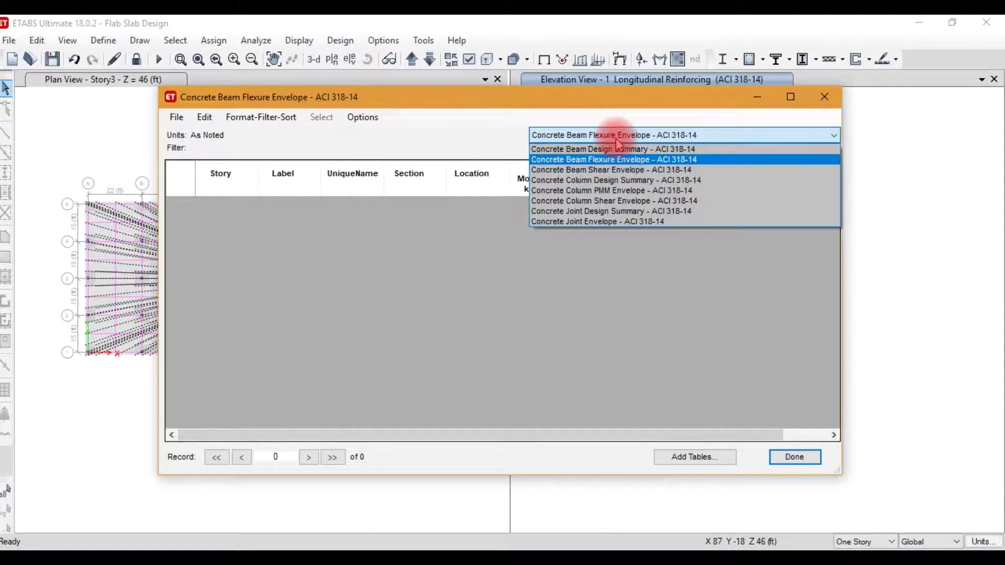
pyautogui.click(656, 179)
pyautogui.click(630, 224)
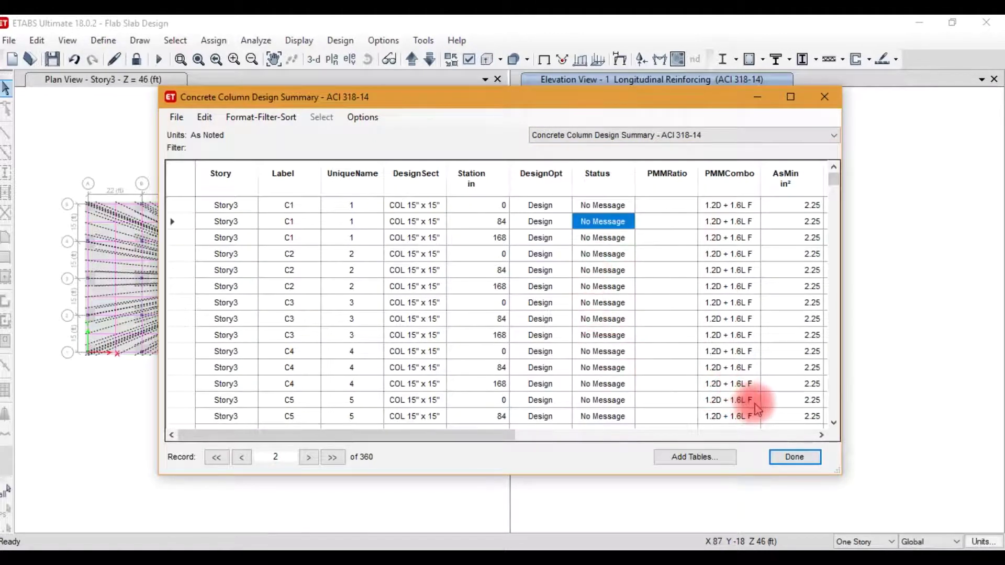
# - Look through the rows of the column design summary and return to the first records
pyautogui.scroll(-16, 650, 317)
pyautogui.scroll(-20, 645, 374)
pyautogui.scroll(-20, 648, 385)
pyautogui.scroll(20, 638, 406)
pyautogui.moveTo(840, 300); pyautogui.dragTo(826, 148)
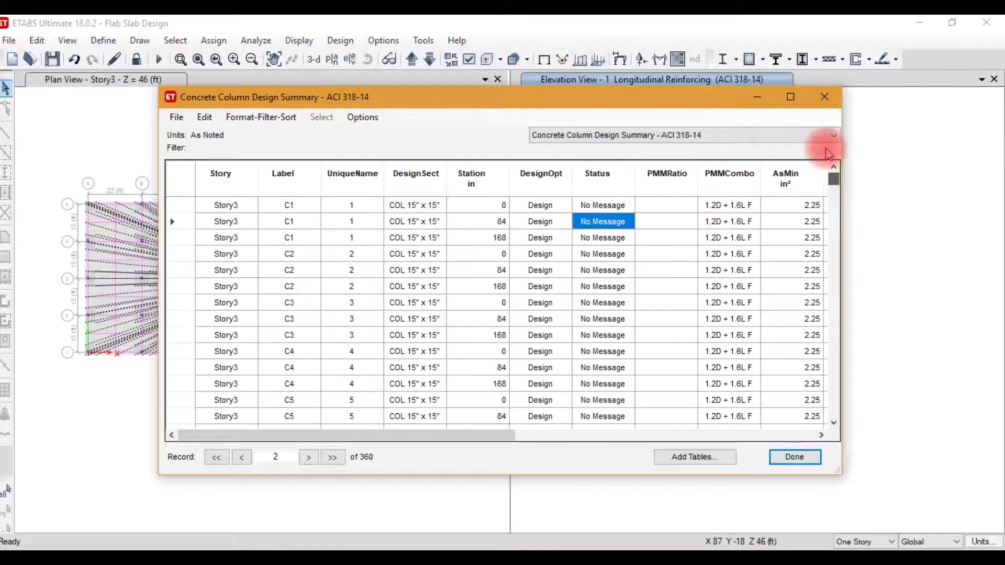
# - Examine the required steel area As at the stations of the first two Story3 columns in the design summary
pyautogui.click(821, 438)
pyautogui.click(821, 437)
pyautogui.click(820, 437)
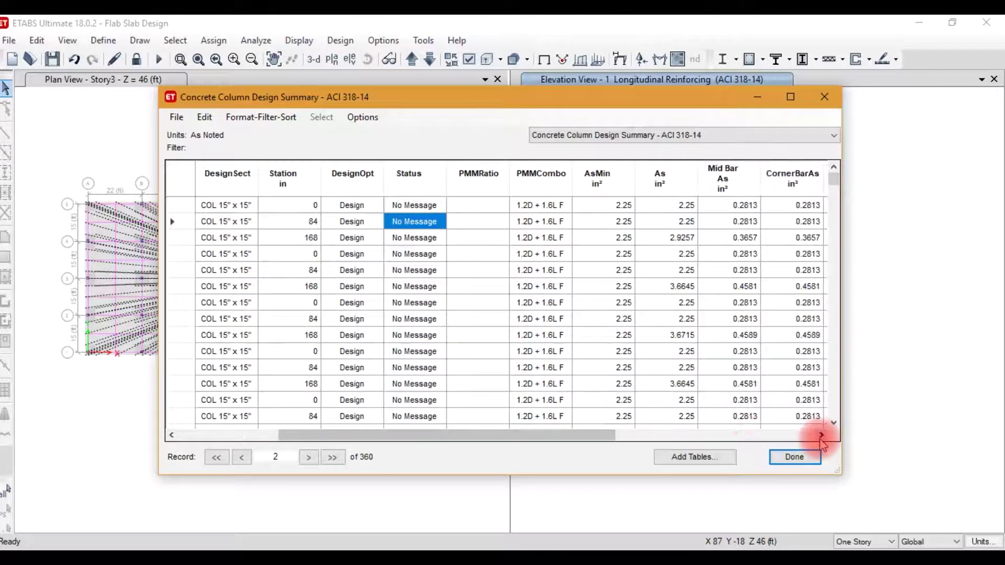
pyautogui.click(821, 438)
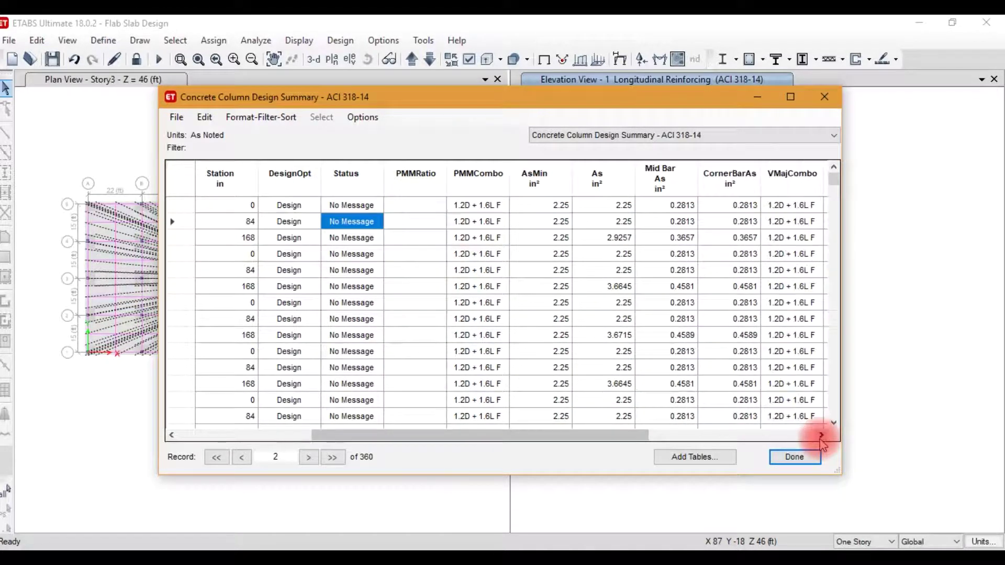
pyautogui.click(566, 208)
pyautogui.click(603, 206)
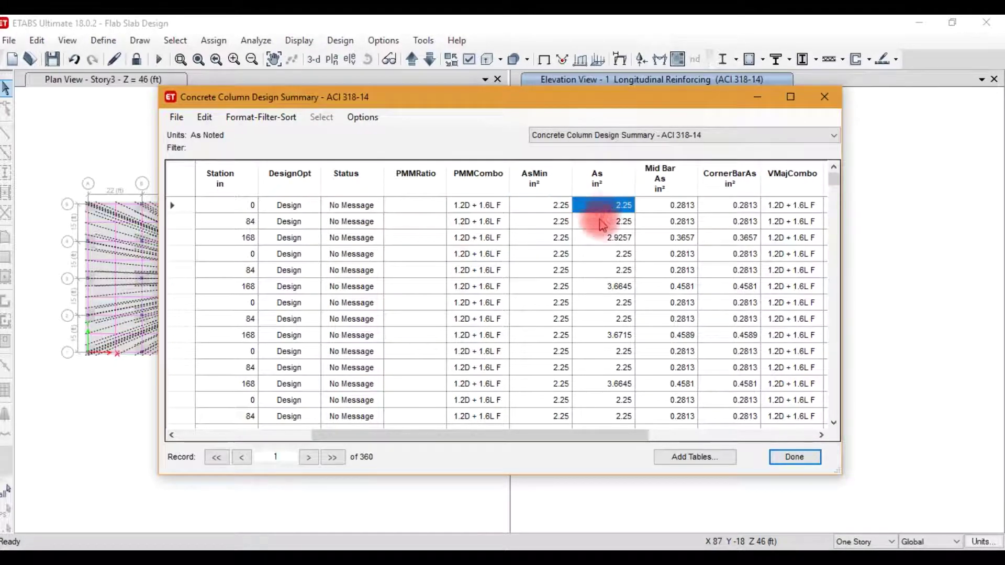
pyautogui.click(586, 237)
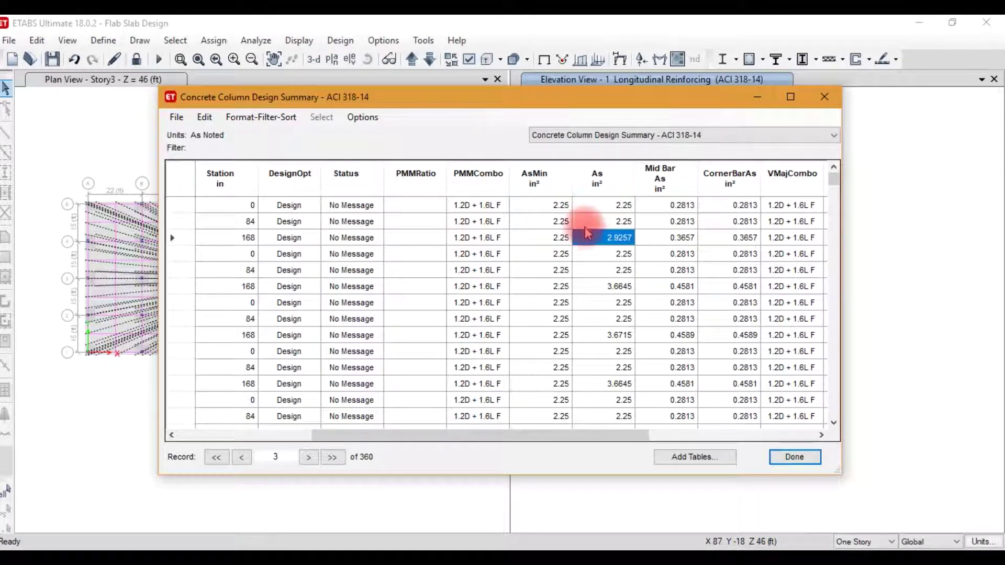
pyautogui.click(619, 206)
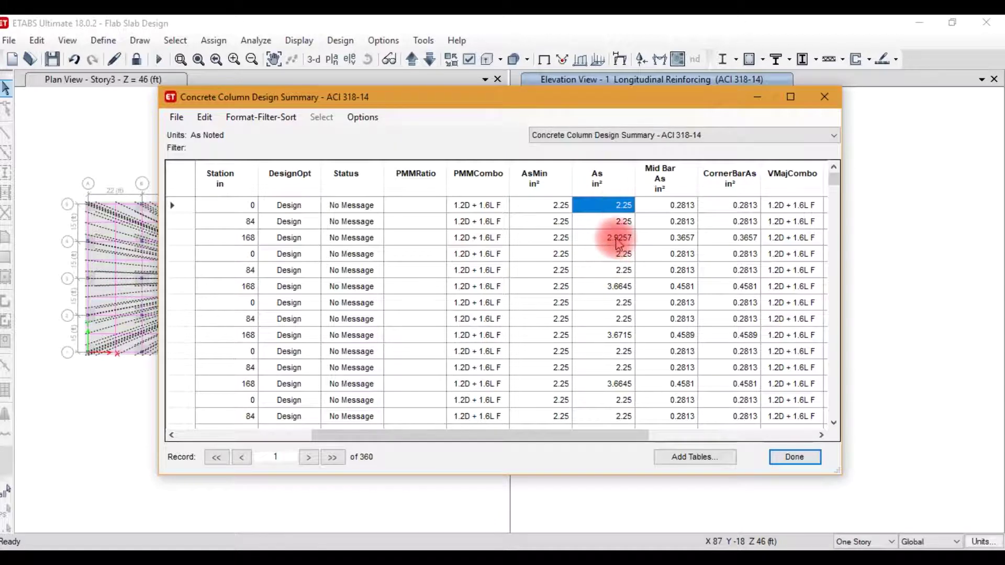
pyautogui.click(613, 237)
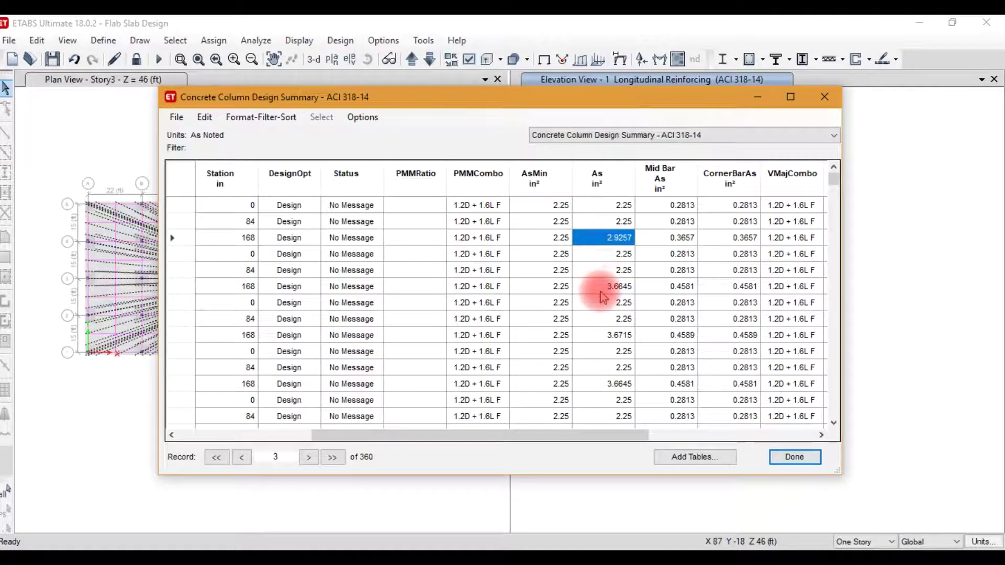
pyautogui.click(608, 287)
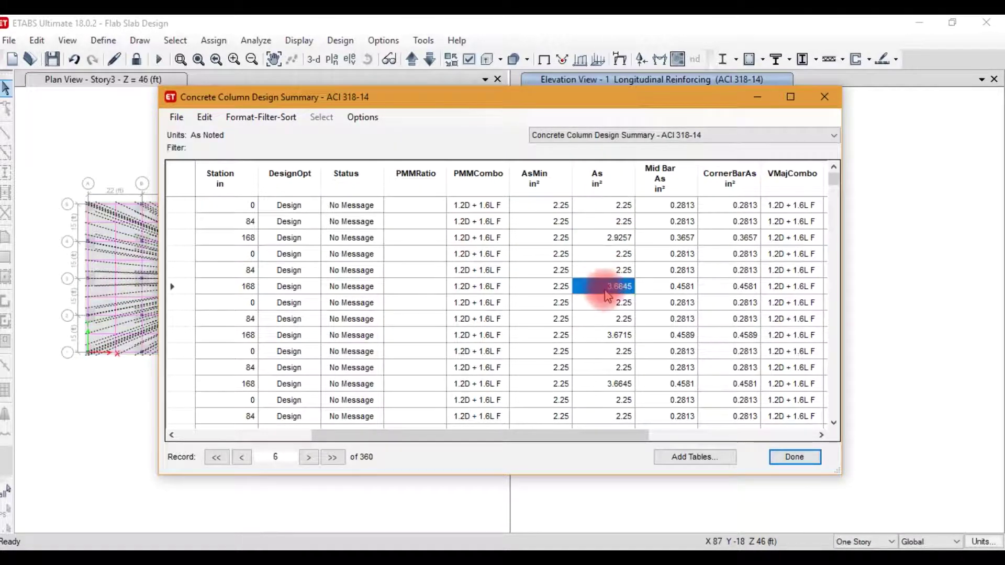
# - Examine the shear rebar, warning and error message columns through the final records, and close the column design summary
pyautogui.click(821, 436)
pyautogui.click(820, 437)
pyautogui.click(821, 436)
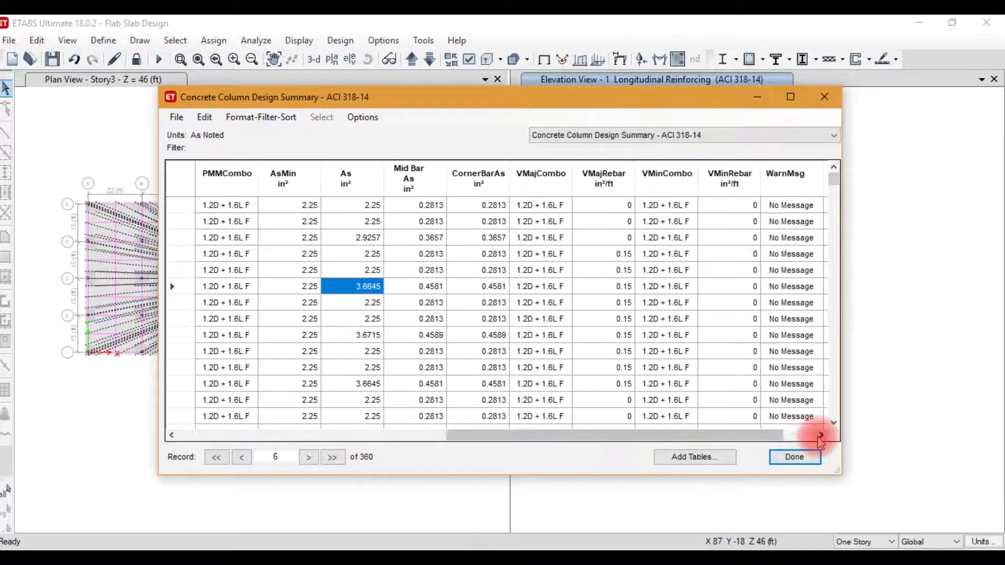
pyautogui.click(820, 437)
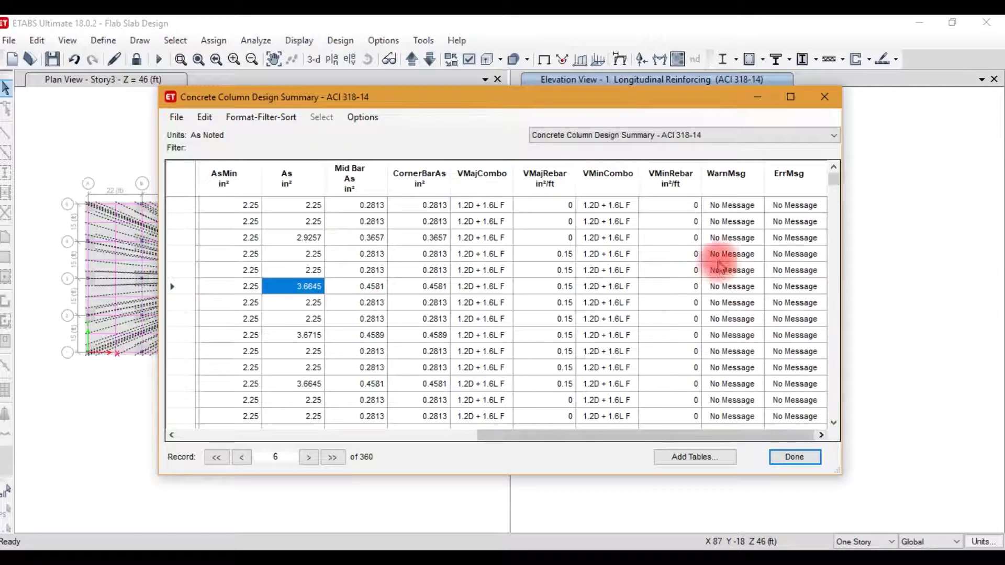
pyautogui.scroll(-10, 744, 293)
pyautogui.moveTo(834, 202); pyautogui.dragTo(836, 433)
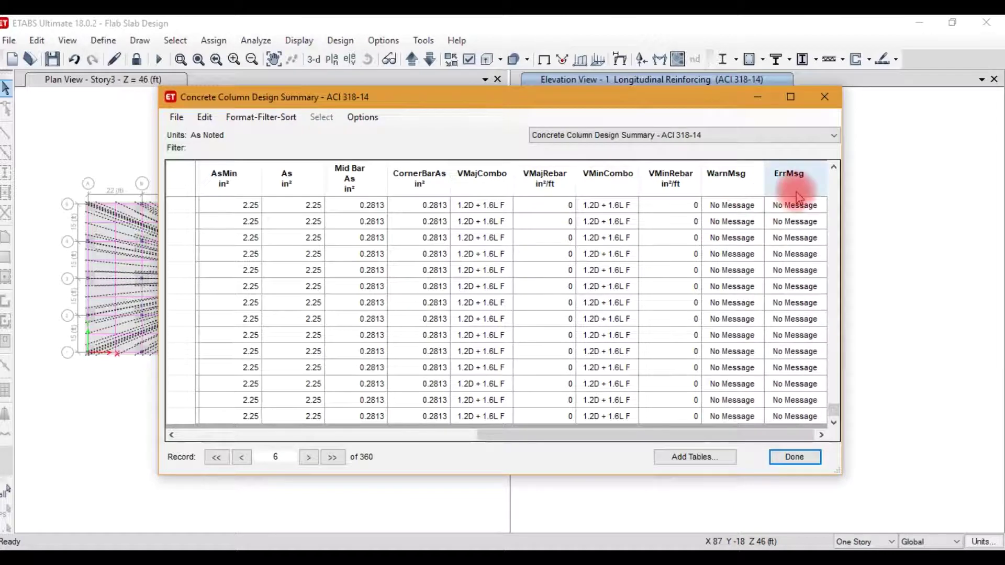
pyautogui.click(795, 457)
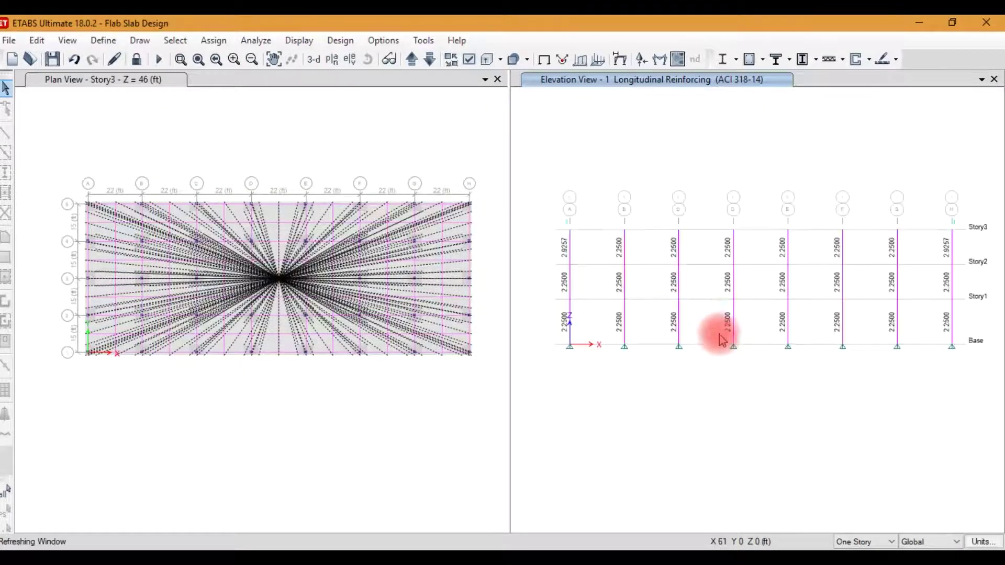
# - Set the preferred bar size to #3 in the ACI 318-14 concrete slab design preferences for minimum slab cover
pyautogui.click(351, 44)
pyautogui.moveTo(385, 201)
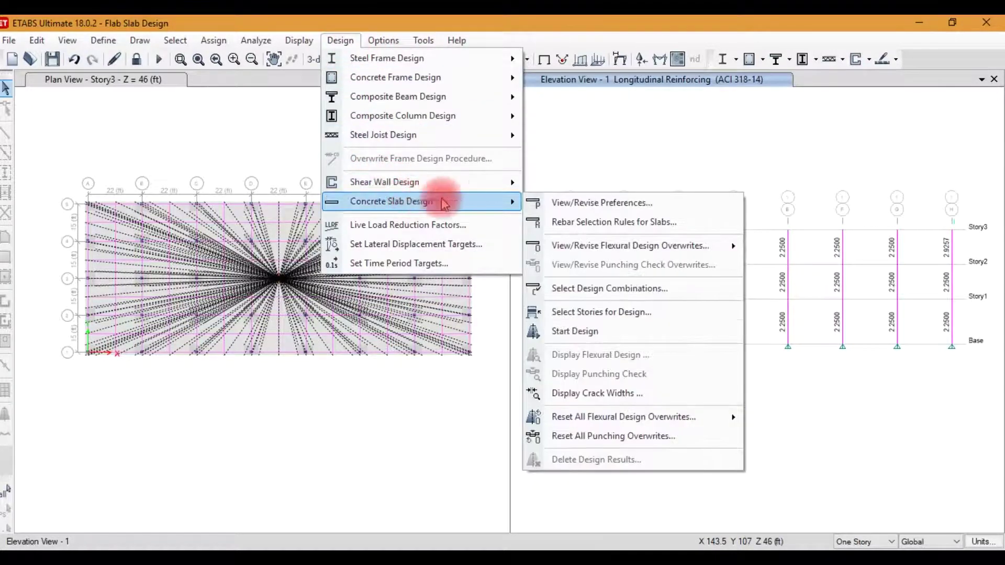
pyautogui.click(544, 203)
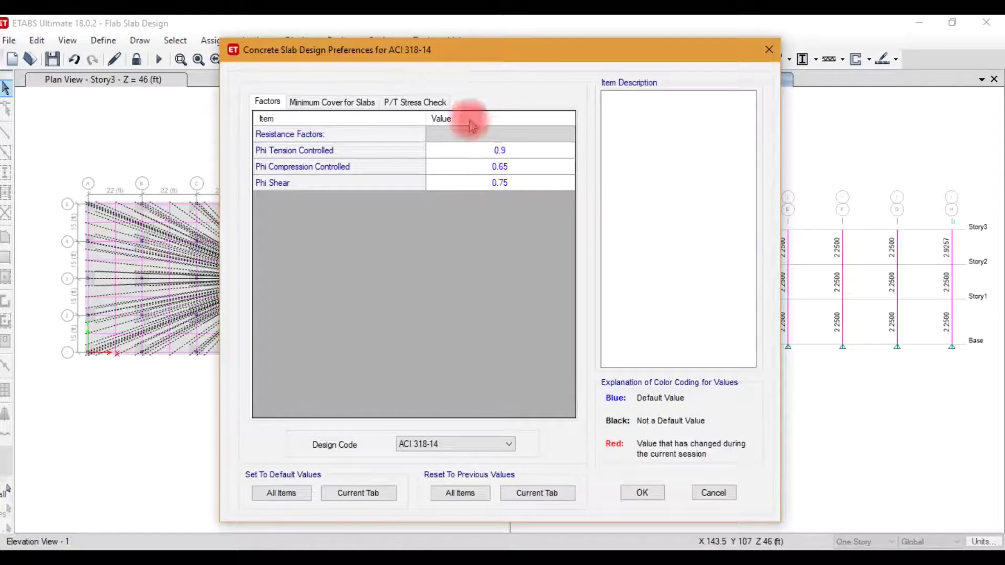
pyautogui.click(345, 103)
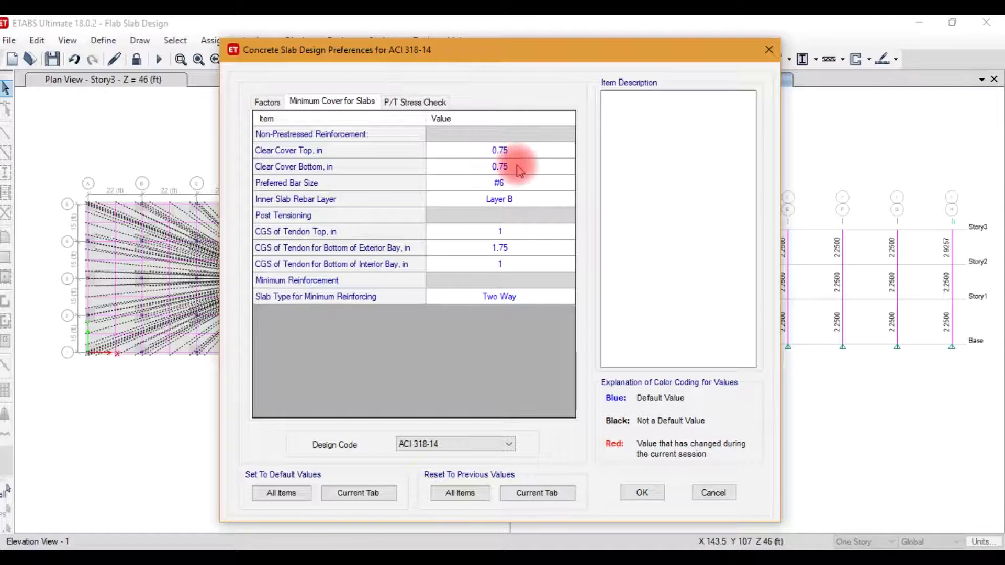
pyautogui.click(499, 185)
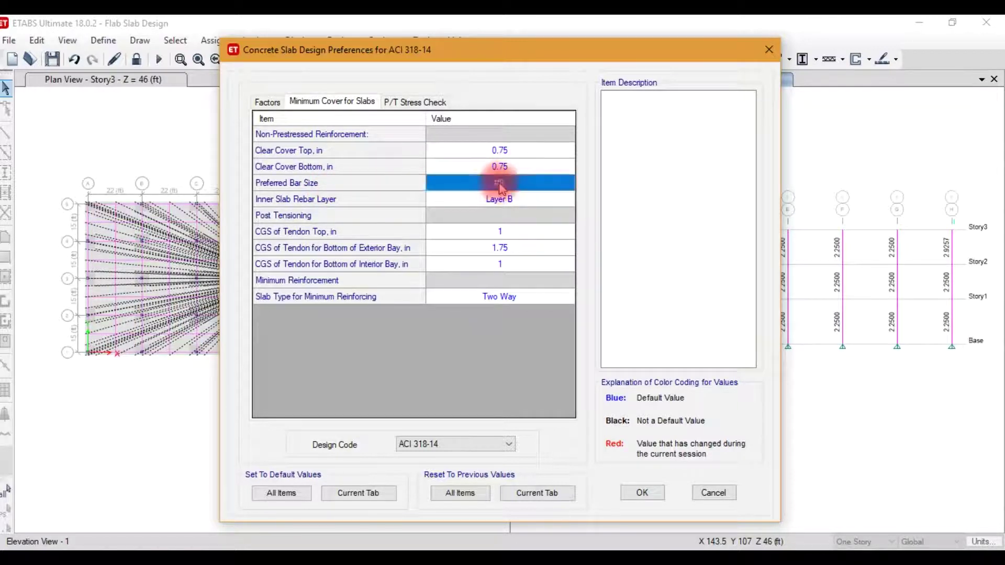
pyautogui.click(497, 194)
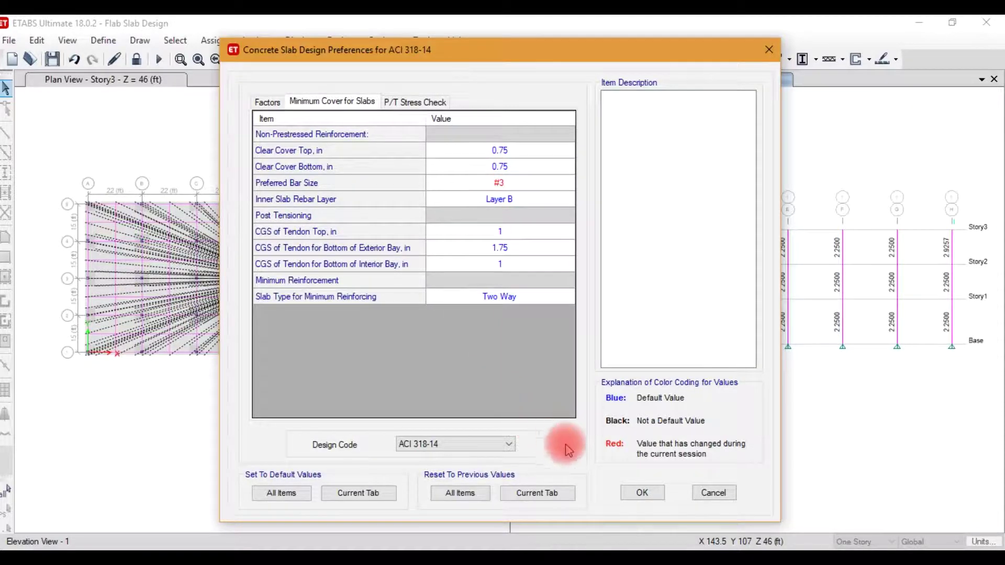
pyautogui.click(642, 493)
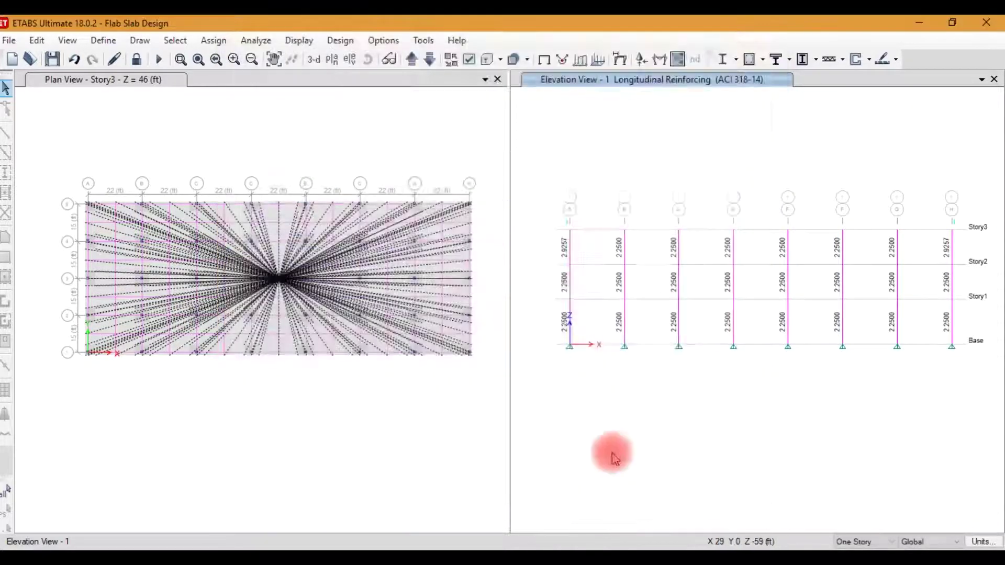
# - Open the rebar selection rules for slabs and set the largest bar size to #4
pyautogui.click(338, 41)
pyautogui.moveTo(468, 210)
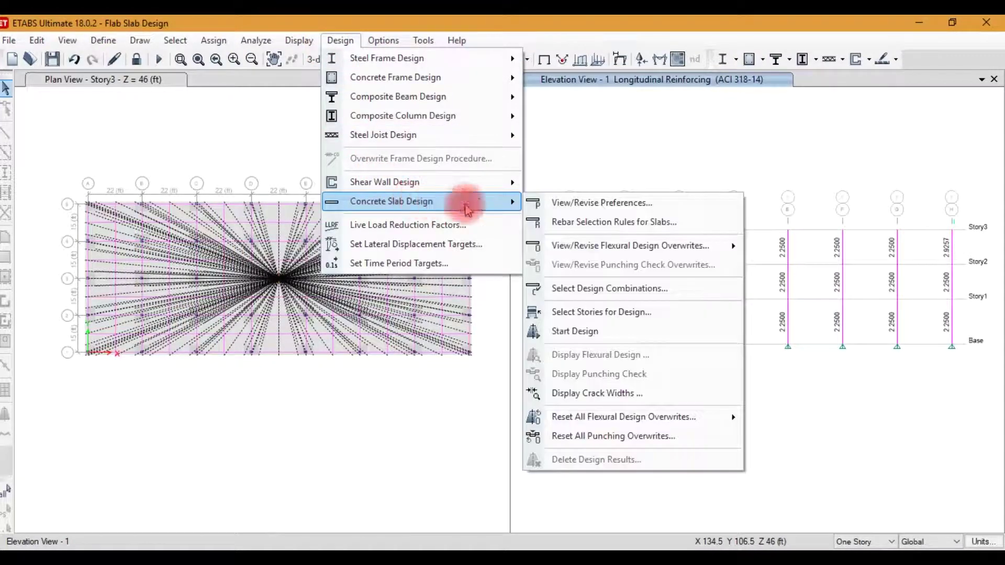
pyautogui.click(598, 225)
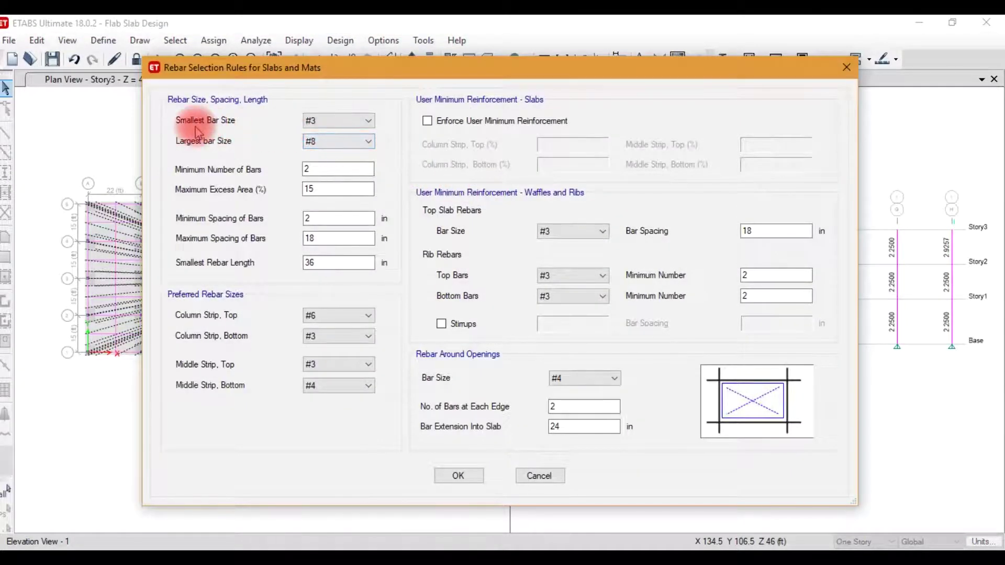
pyautogui.click(333, 146)
pyautogui.click(327, 167)
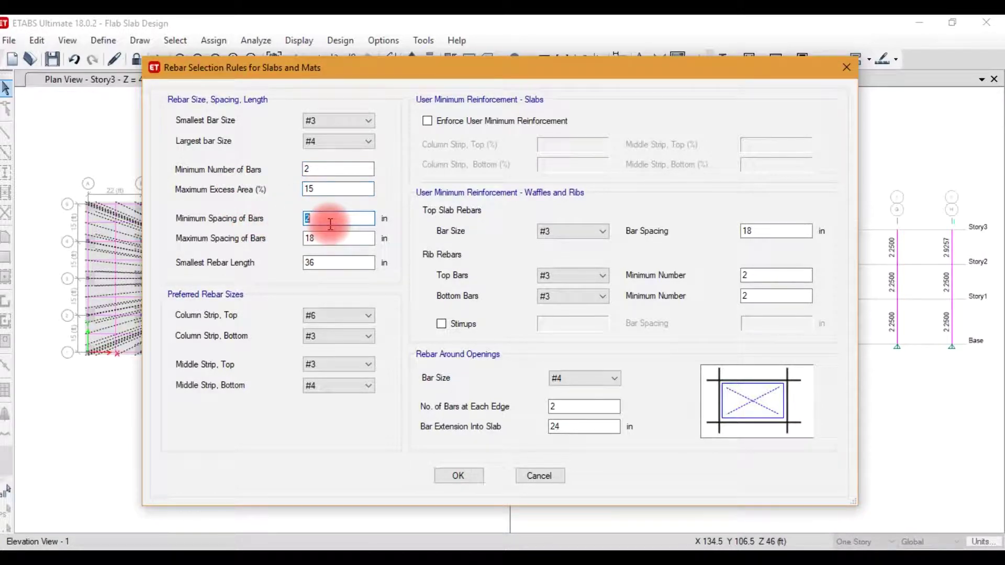
# - Set the minimum bar spacing to 4 in and the maximum to 12 in, and enforce the user minimum slab reinforcement
pyautogui.write('4')
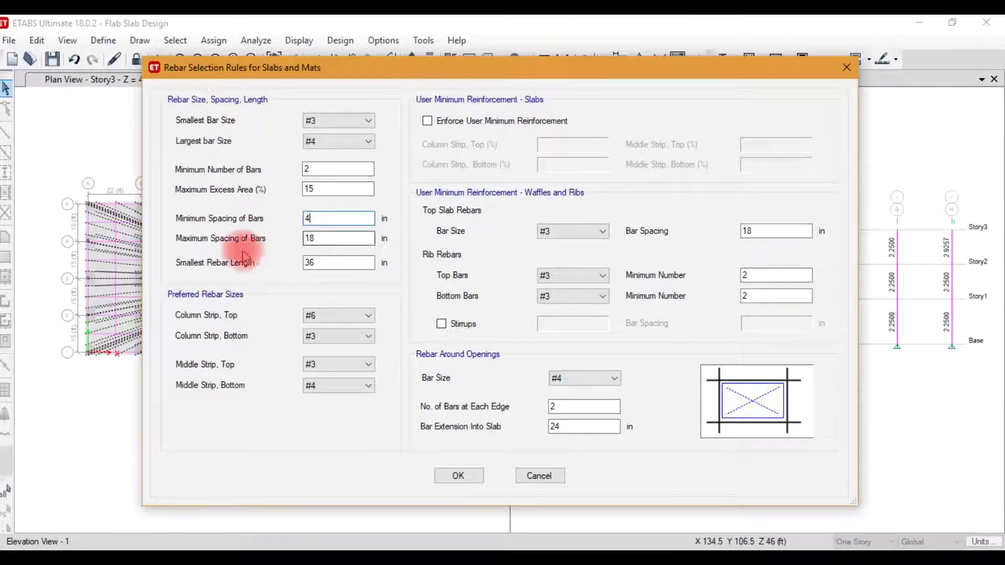
pyautogui.write('1')
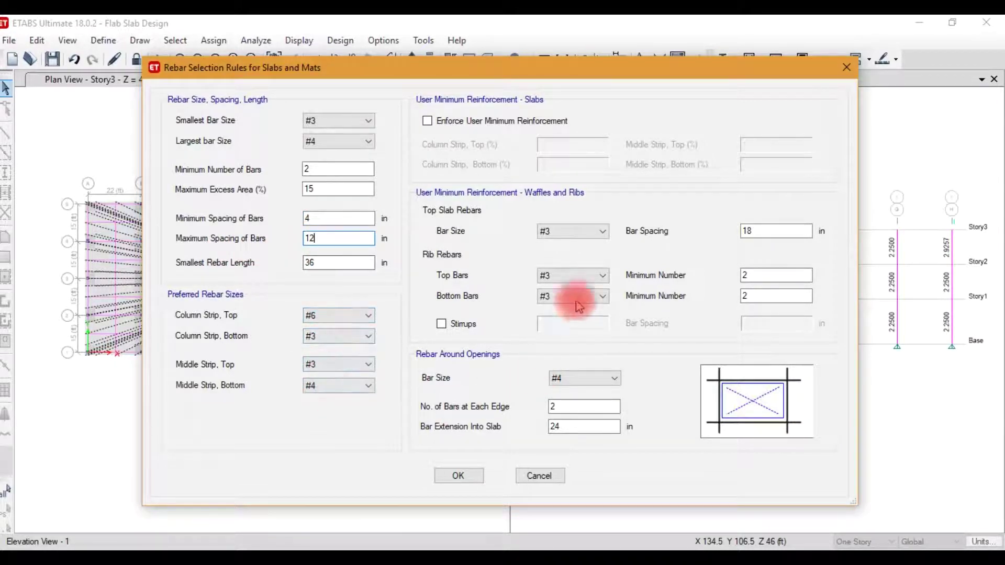
pyautogui.click(463, 125)
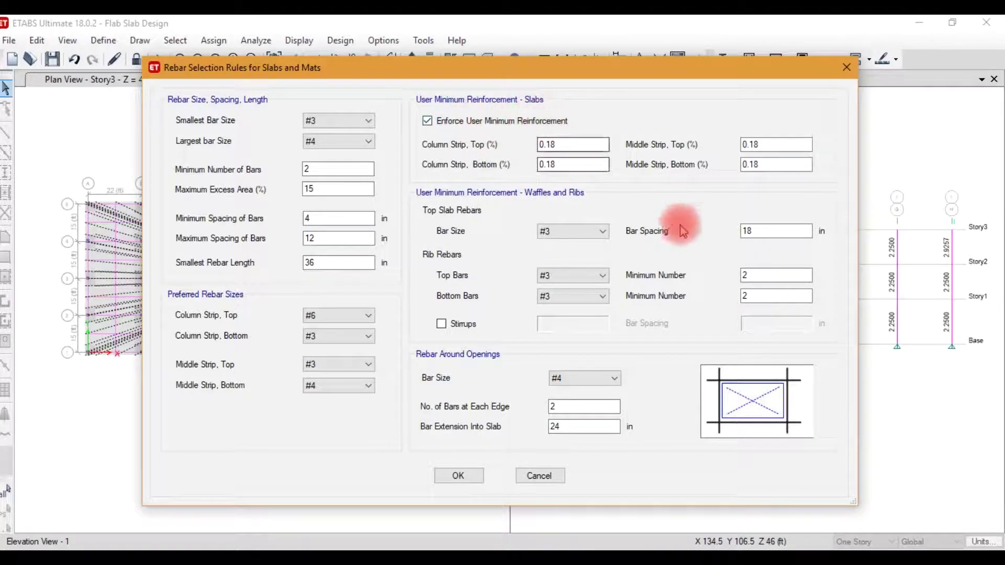
pyautogui.click(458, 476)
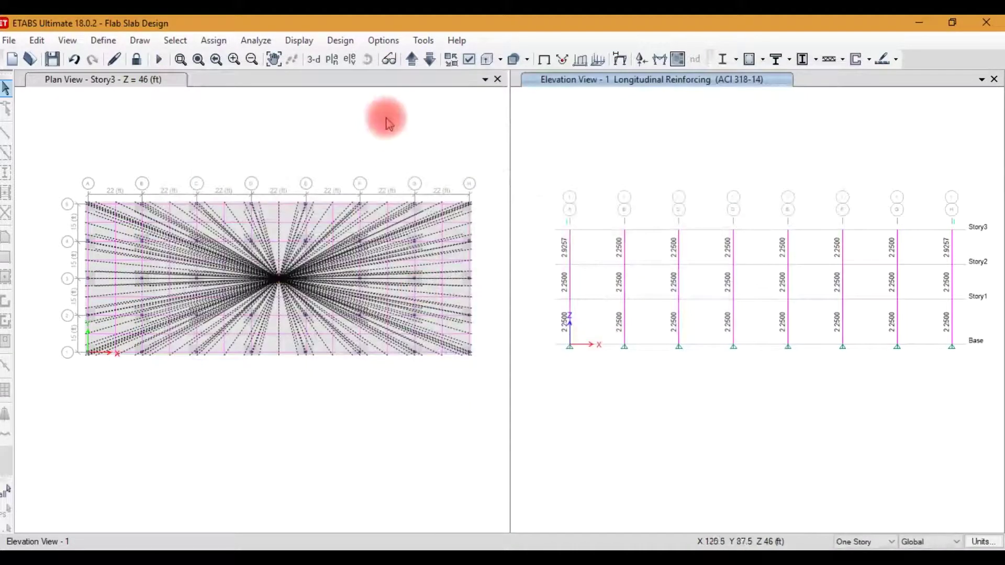
# - Check the strength load combinations chosen for strip-based concrete slab design, leaving the selection as it is
pyautogui.click(340, 41)
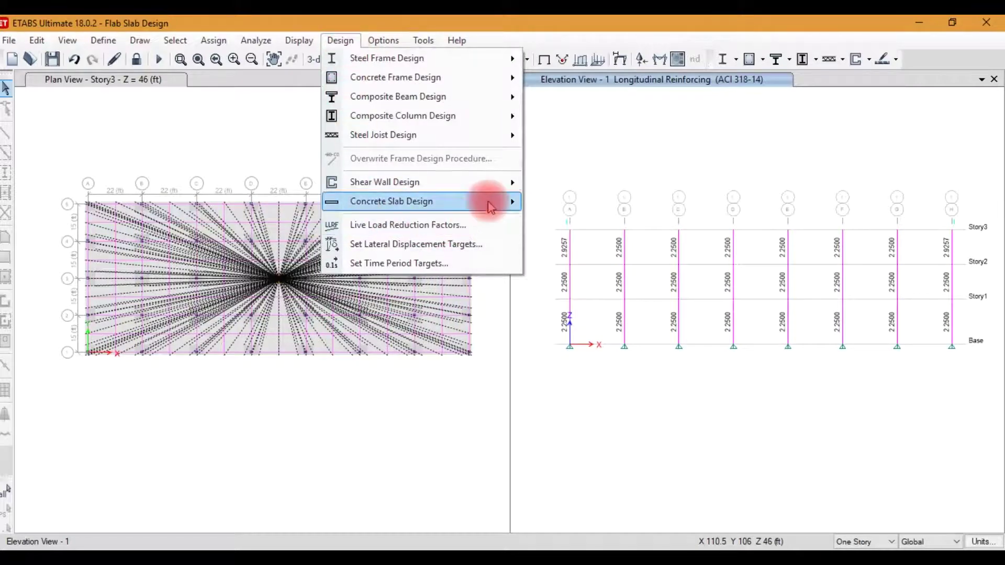
pyautogui.moveTo(489, 202)
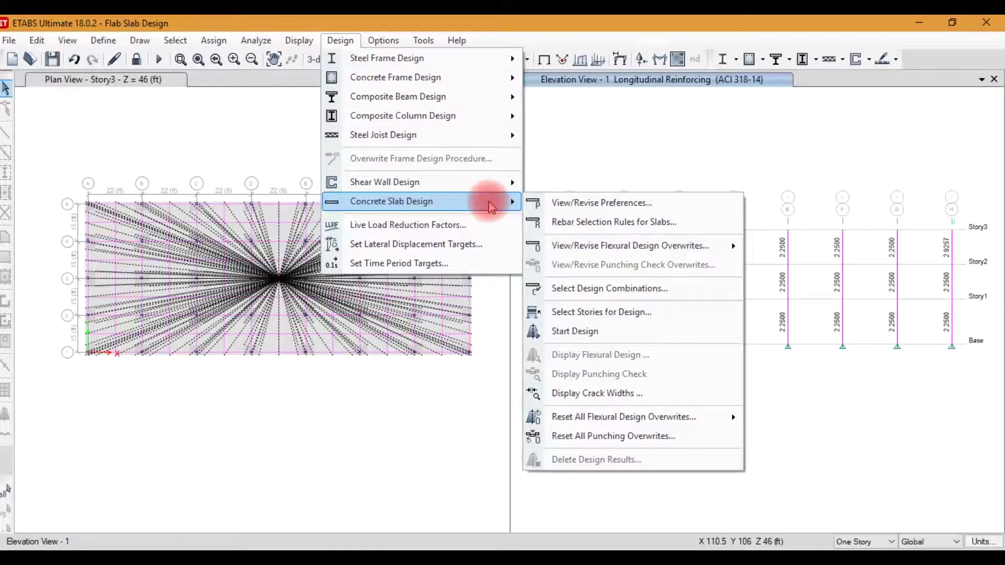
pyautogui.click(565, 293)
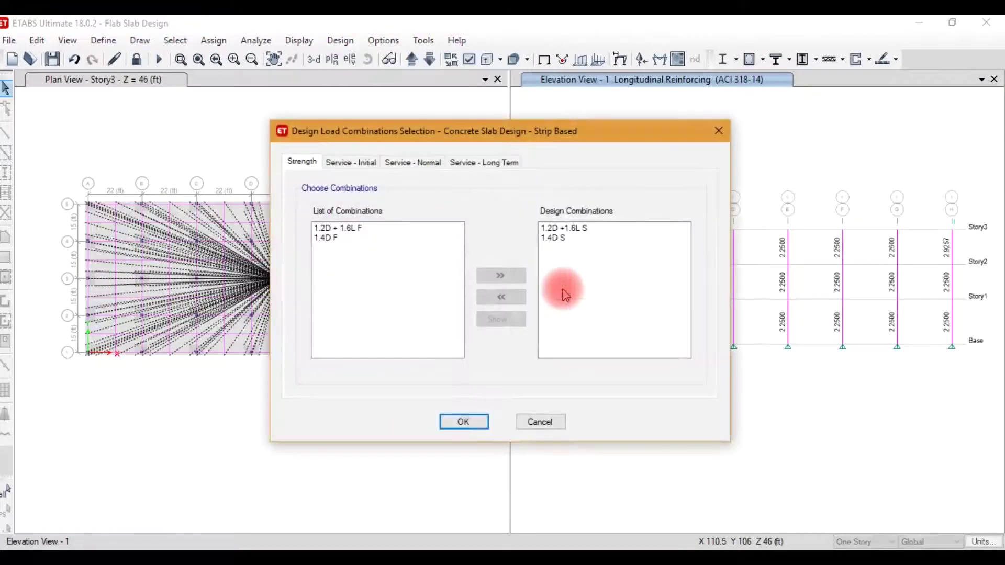
pyautogui.click(535, 419)
# - Select Story3, Story2 and Story1 as the stories for slab design
pyautogui.click(340, 41)
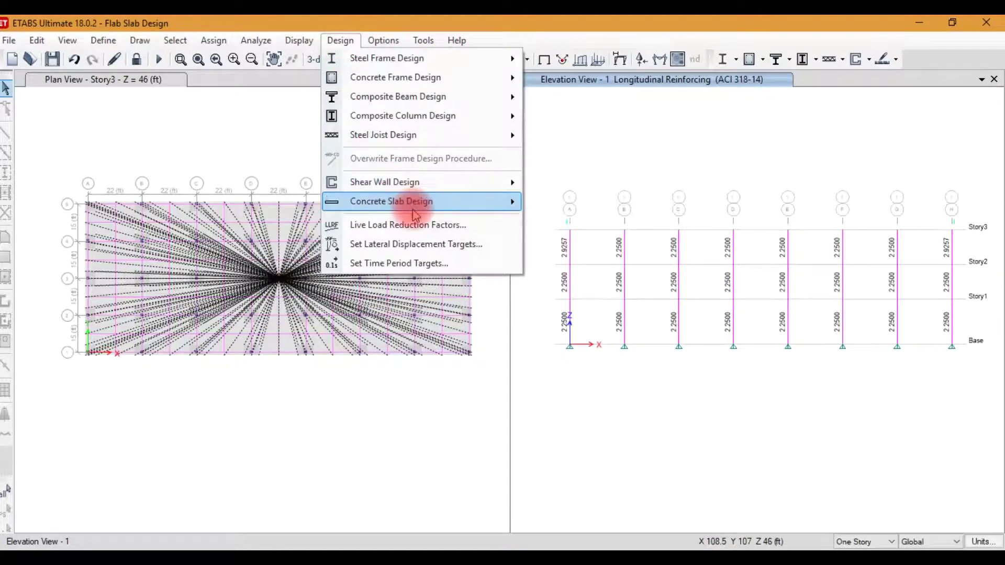
pyautogui.moveTo(416, 209)
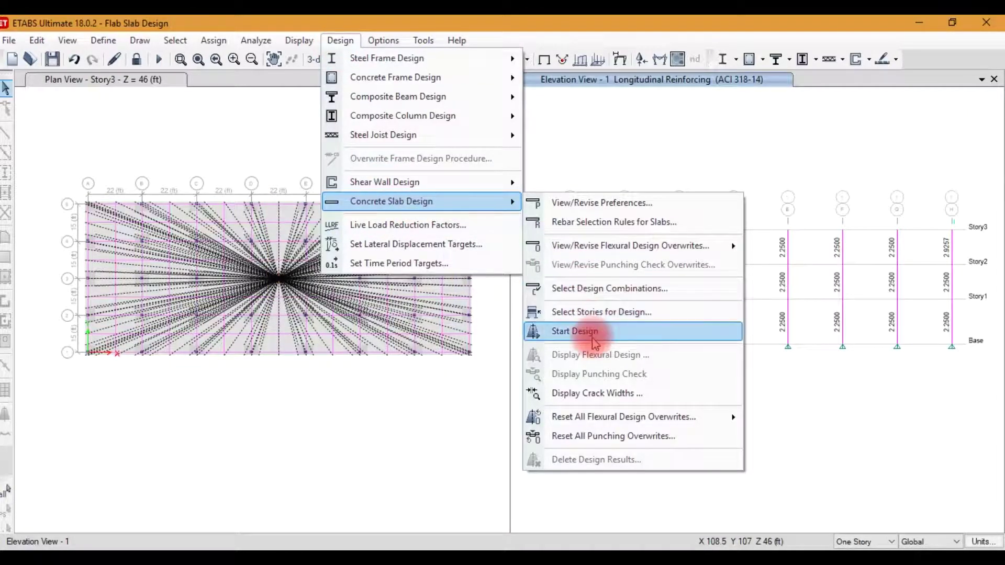
pyautogui.click(616, 313)
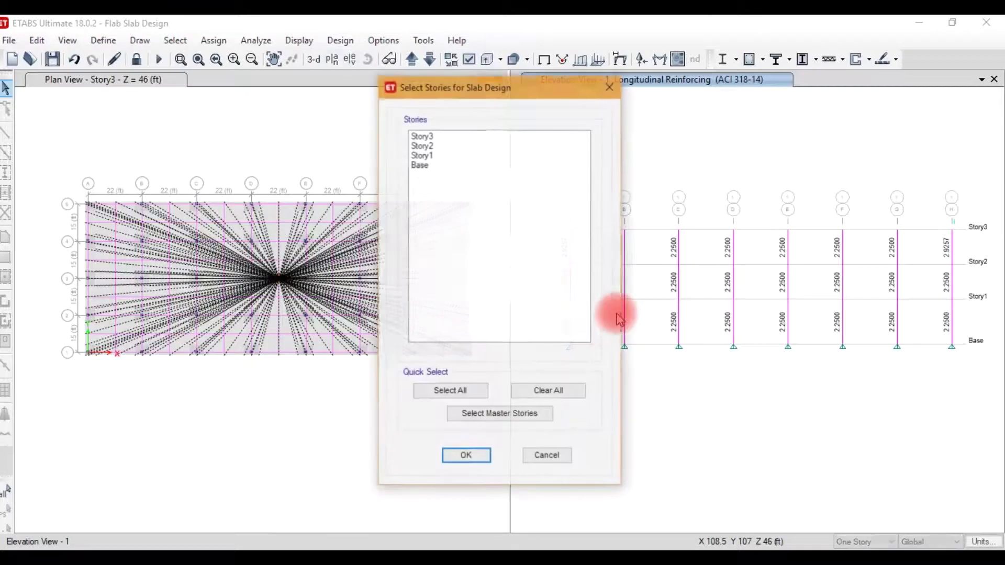
pyautogui.moveTo(443, 137); pyautogui.dragTo(448, 160)
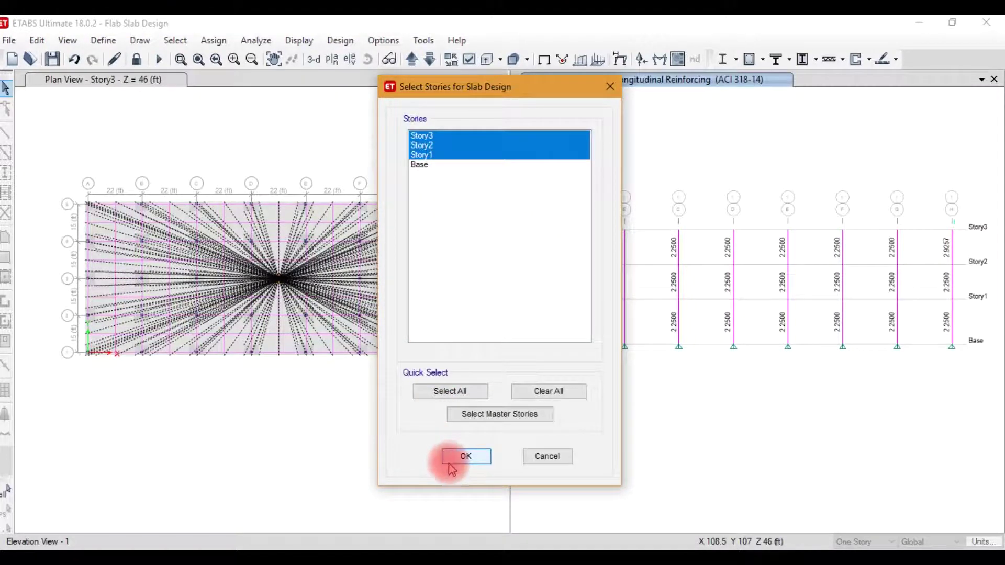
pyautogui.click(463, 456)
# - Run the concrete slab design for the selected stories
pyautogui.click(339, 44)
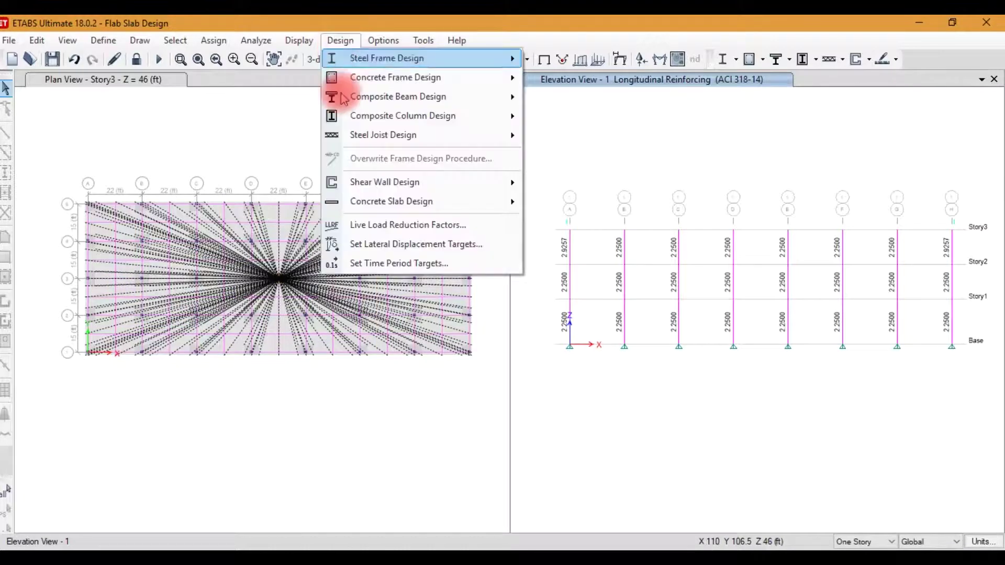
pyautogui.click(416, 201)
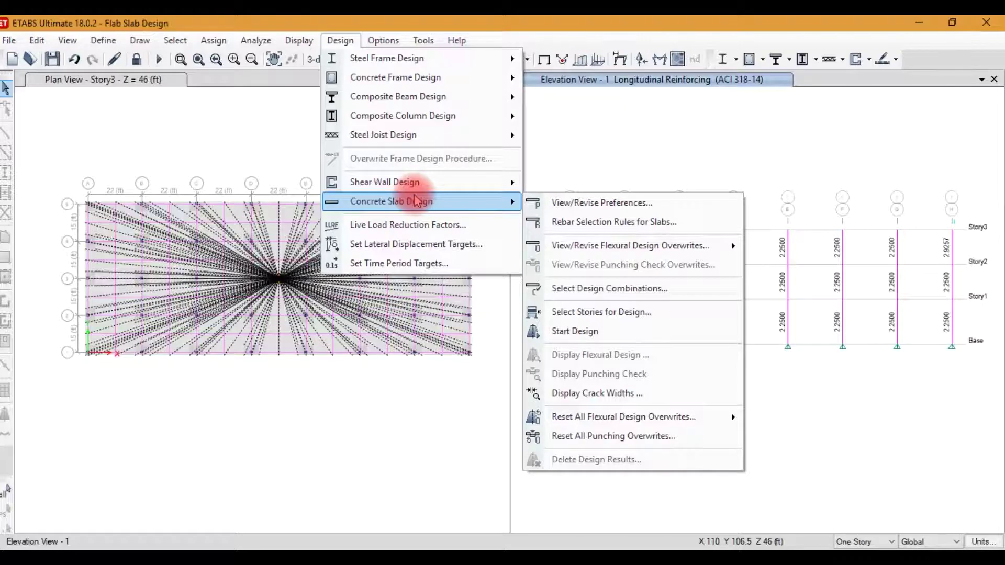
pyautogui.click(576, 332)
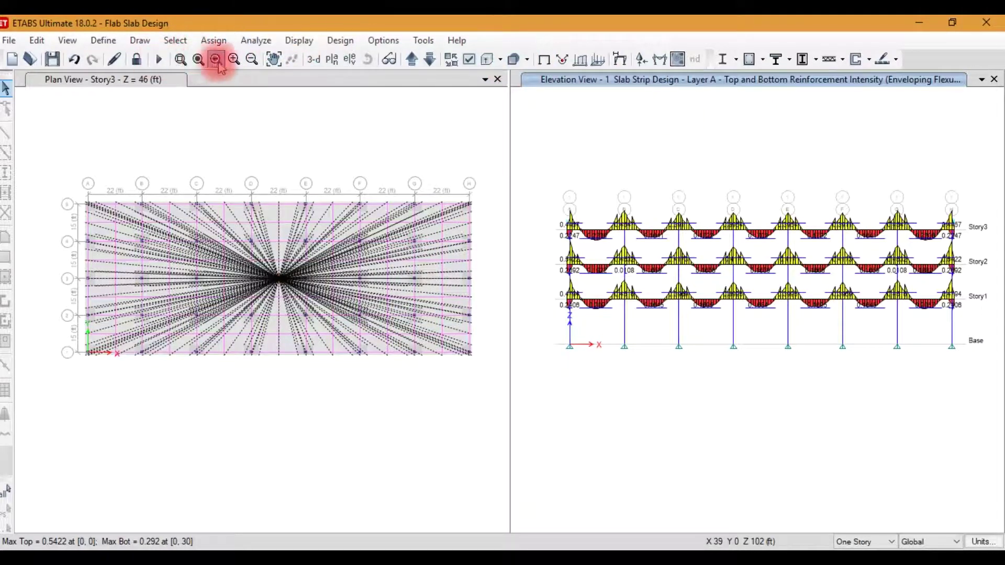
# - Show the slab strip design results in 3D and examine the Layer A top and bottom reinforcement intensity along the strips
pyautogui.click(321, 62)
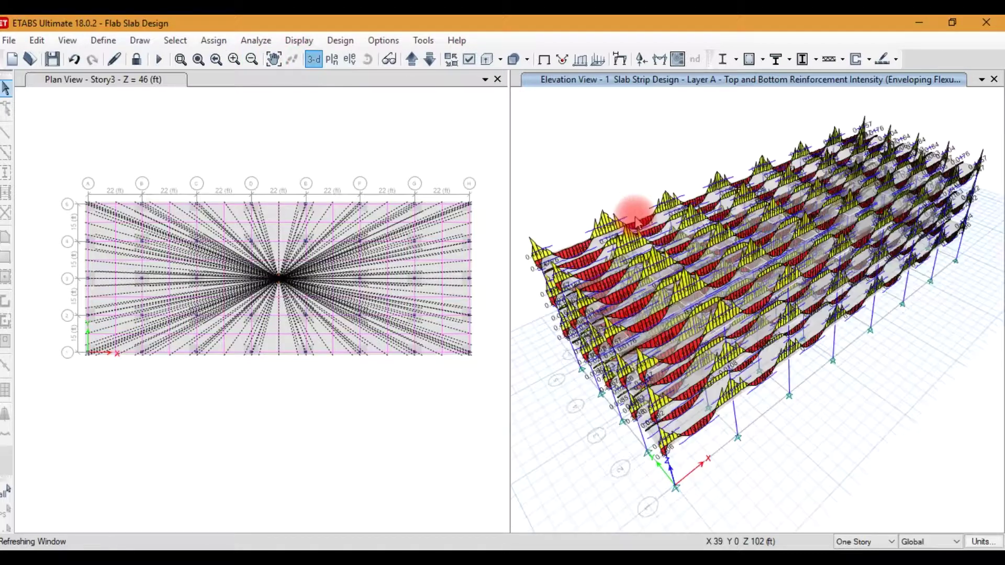
pyautogui.scroll(5, 666, 417)
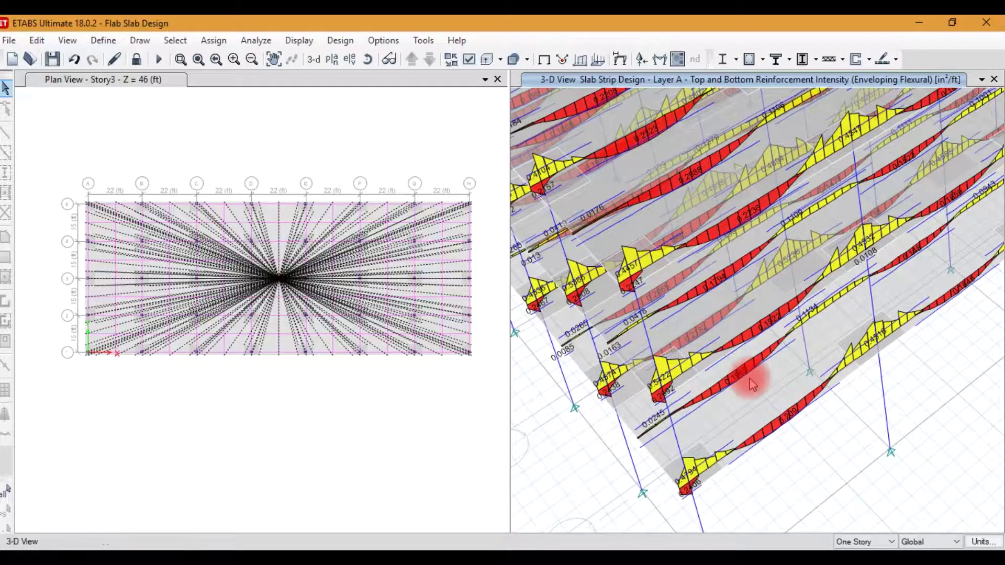
pyautogui.moveTo(715, 385)
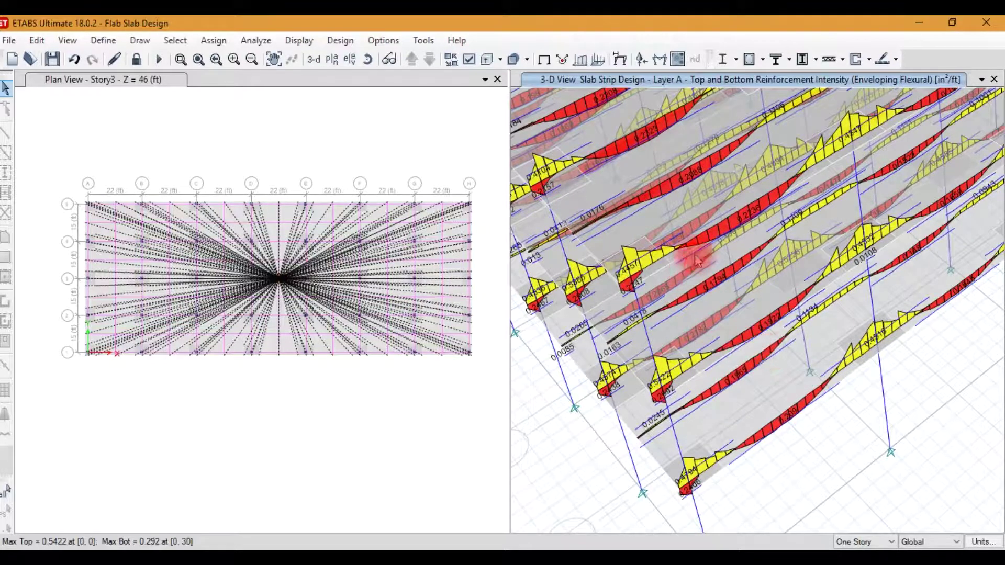
pyautogui.moveTo(754, 198)
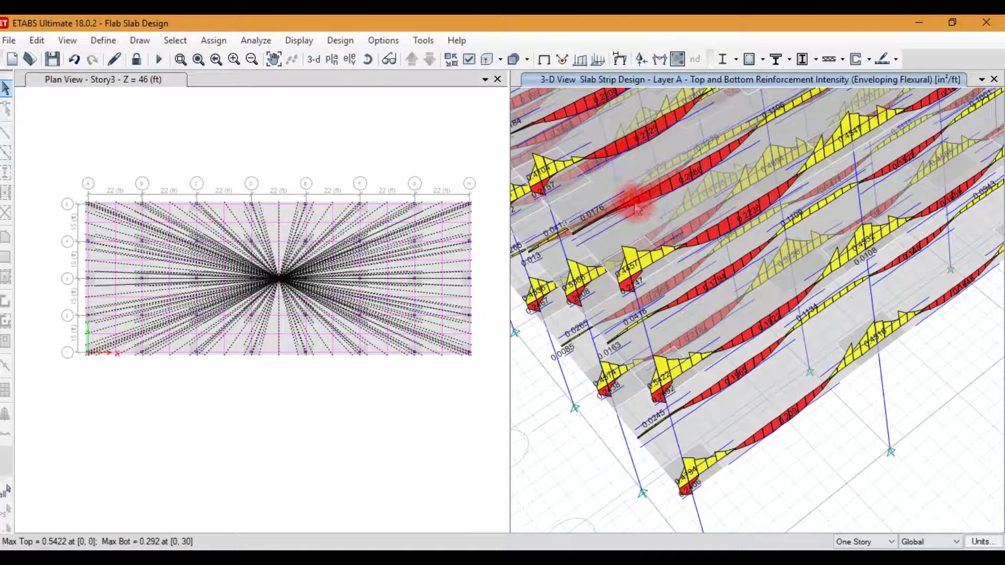
pyautogui.moveTo(635, 142)
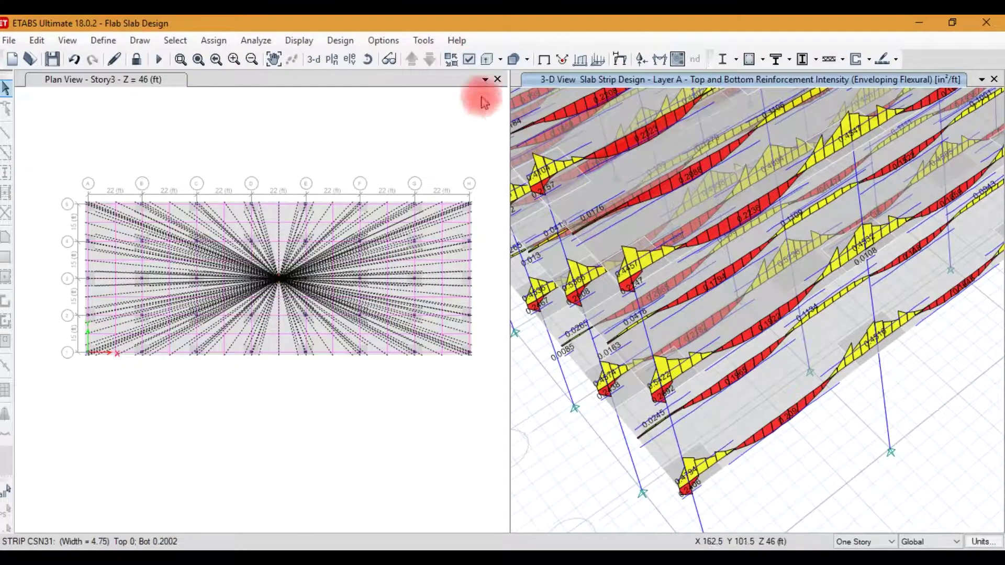
# - Switch the strip design results to the Story3 plan view and examine the reinforcement intensity over the drop panels
pyautogui.click(332, 58)
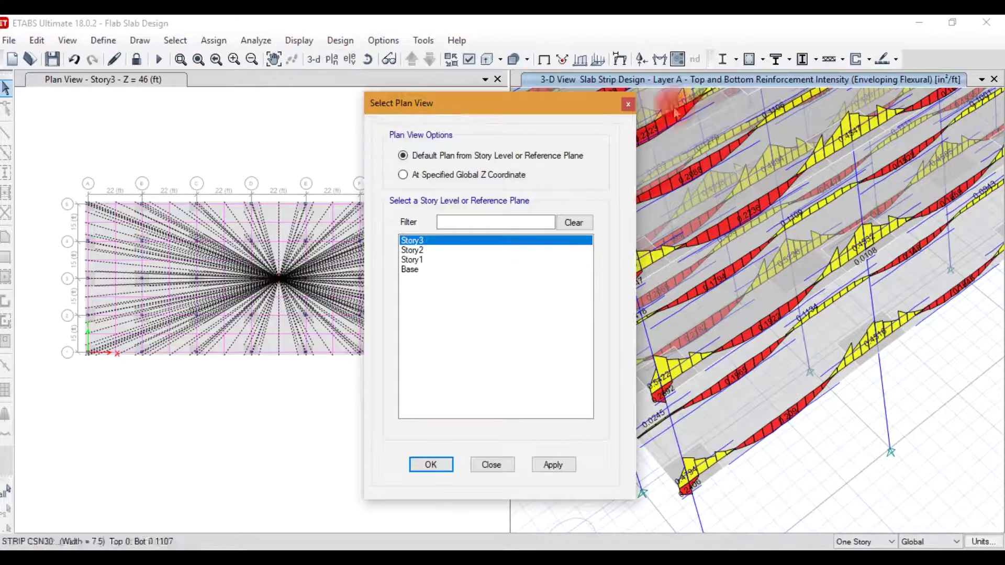
pyautogui.click(430, 465)
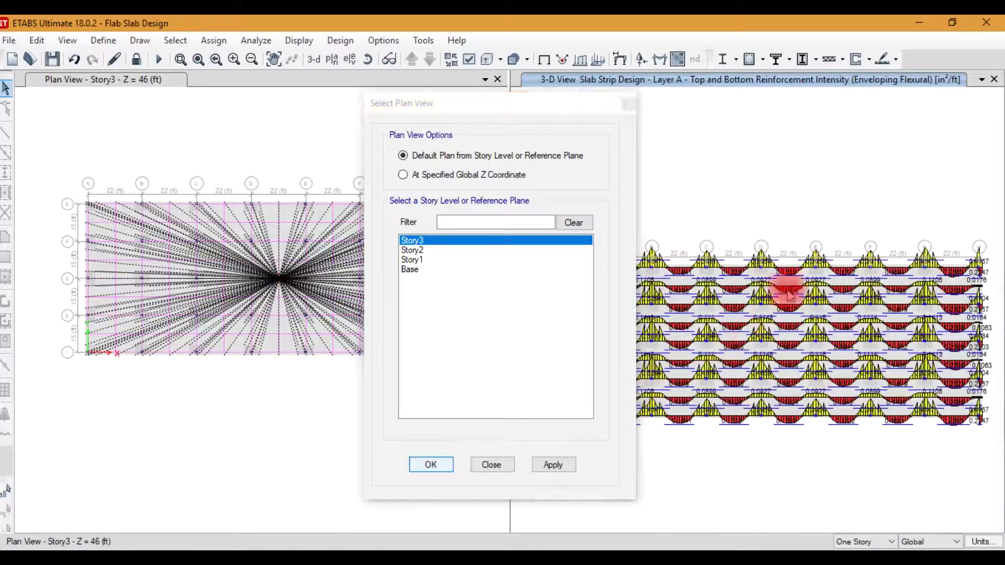
pyautogui.scroll(5, 651, 354)
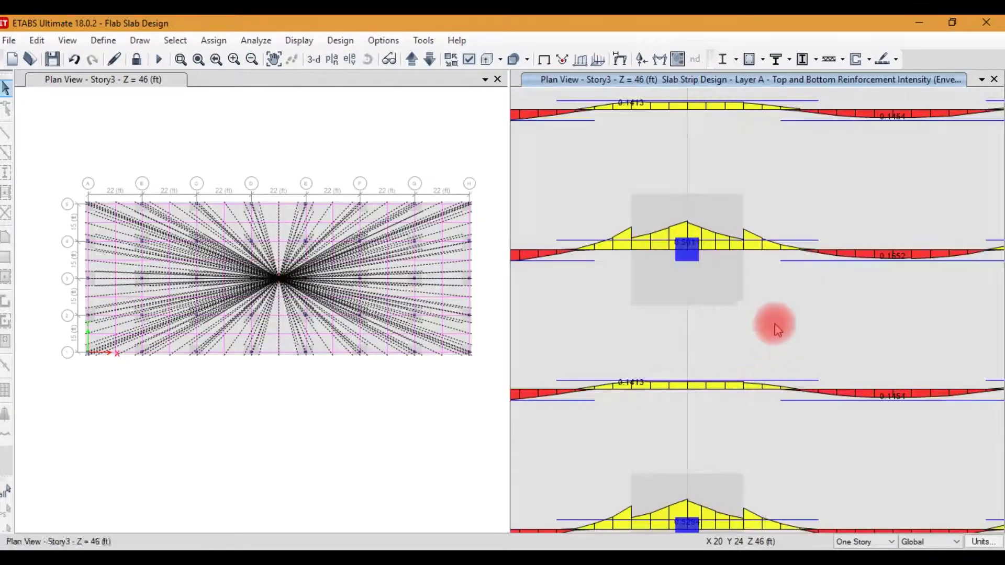
pyautogui.scroll(-5, 722, 283)
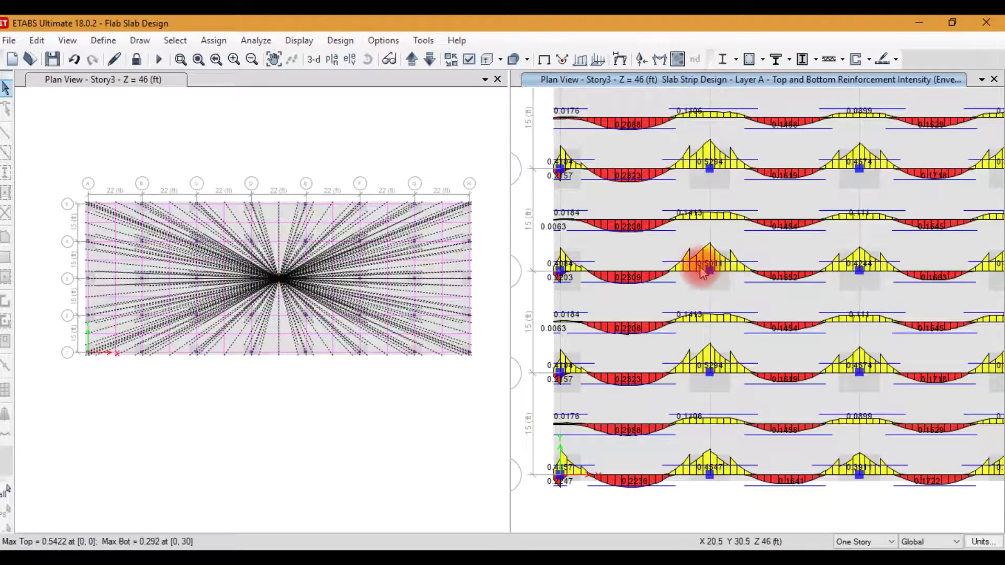
pyautogui.moveTo(718, 268)
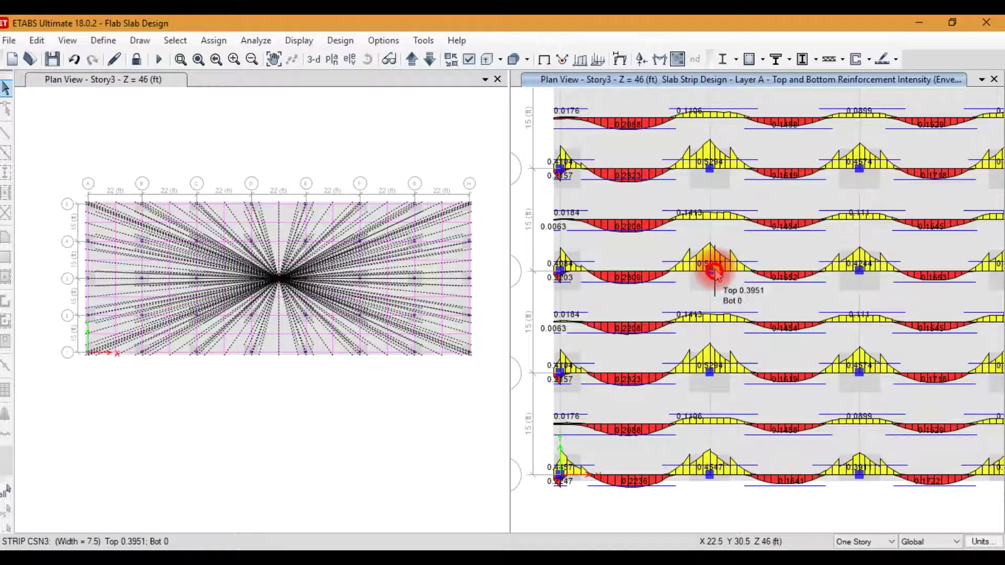
# - Display the Story3 slab flexural design on a finite element basis as enveloping reinforcement contours for Direction 1 top rebar
pyautogui.click(340, 40)
pyautogui.moveTo(467, 209)
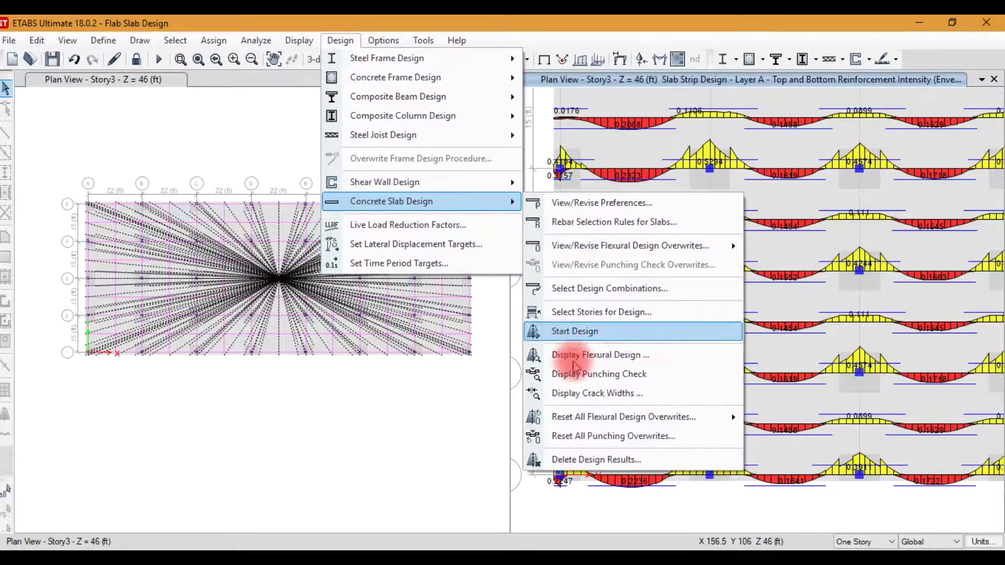
pyautogui.click(623, 356)
pyautogui.moveTo(422, 58); pyautogui.dragTo(240, 38)
pyautogui.click(162, 77)
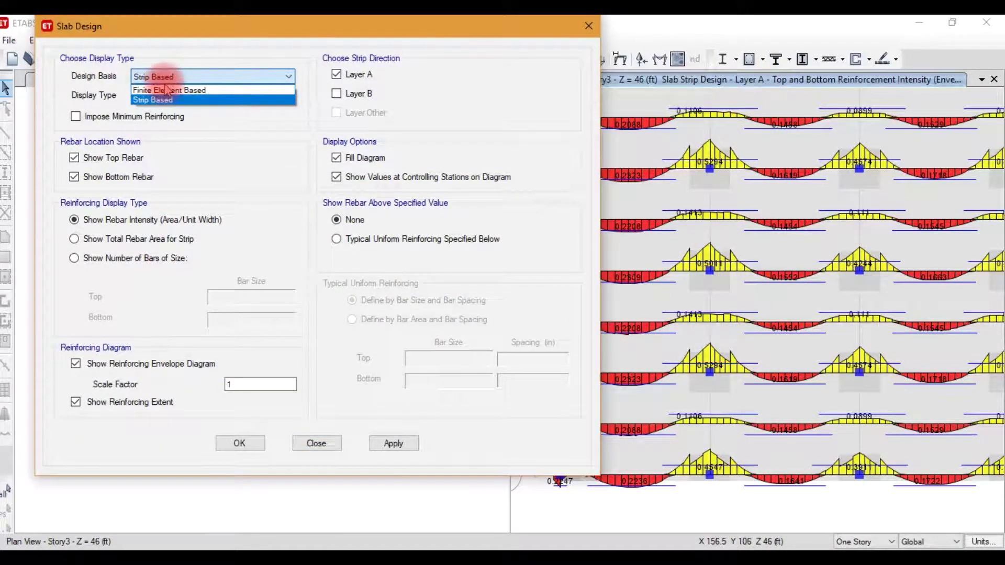
pyautogui.click(164, 79)
pyautogui.click(183, 77)
pyautogui.click(168, 90)
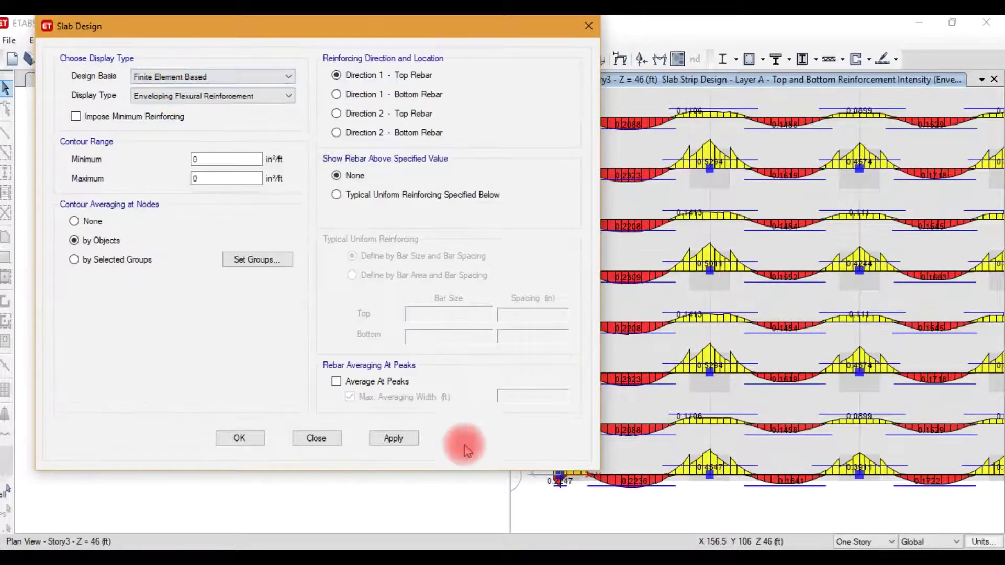
pyautogui.click(394, 439)
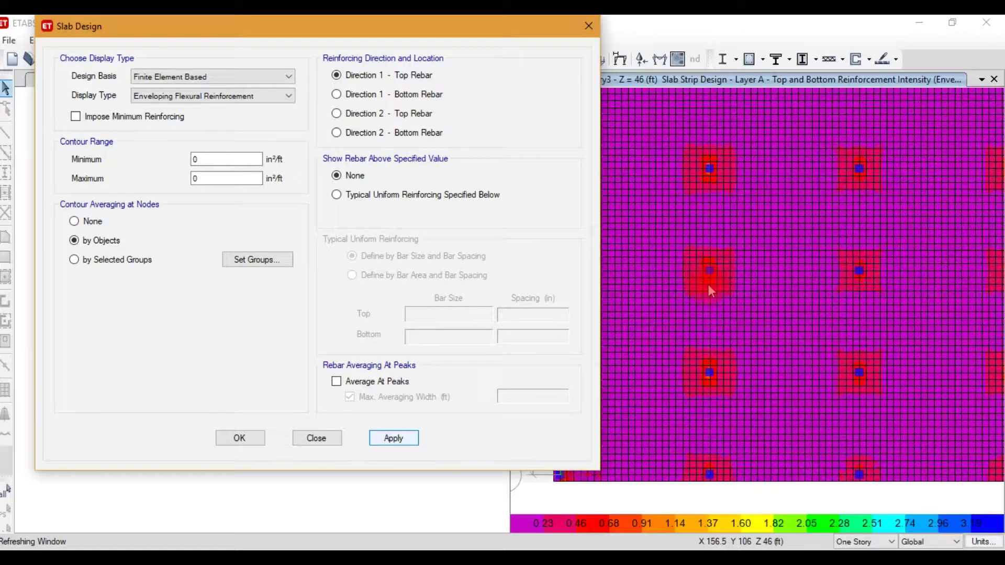
pyautogui.click(708, 285)
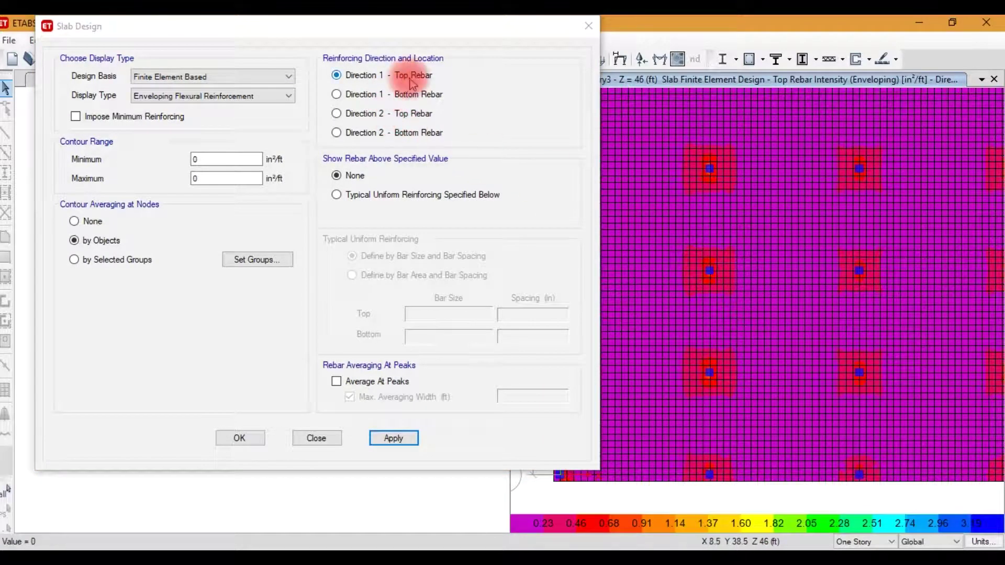
# - Show only Direction 1 top rebar above a typical uniform reinforcing, with #3 top bars at 9 in spacing
pyautogui.click(375, 201)
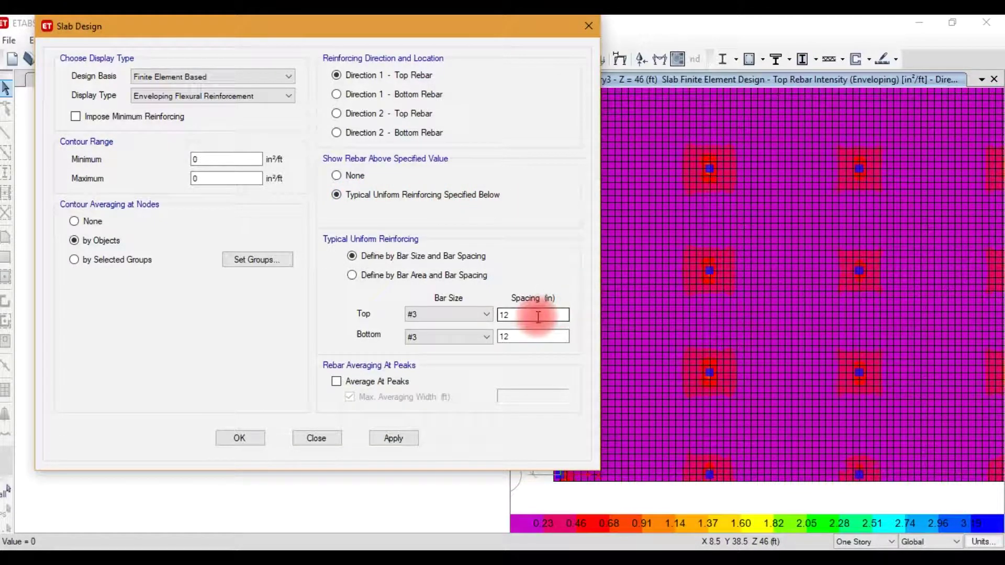
pyautogui.click(405, 437)
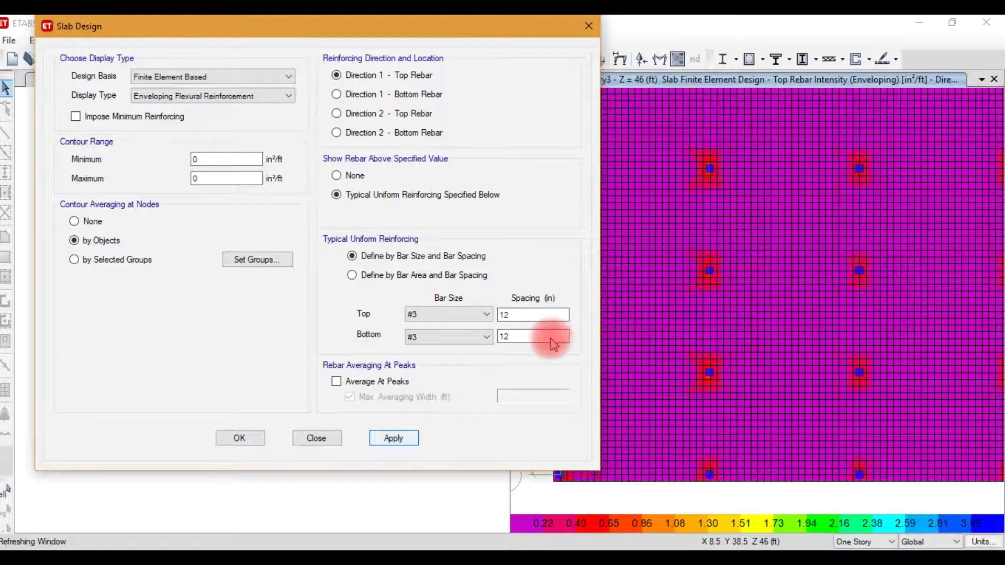
pyautogui.click(529, 316)
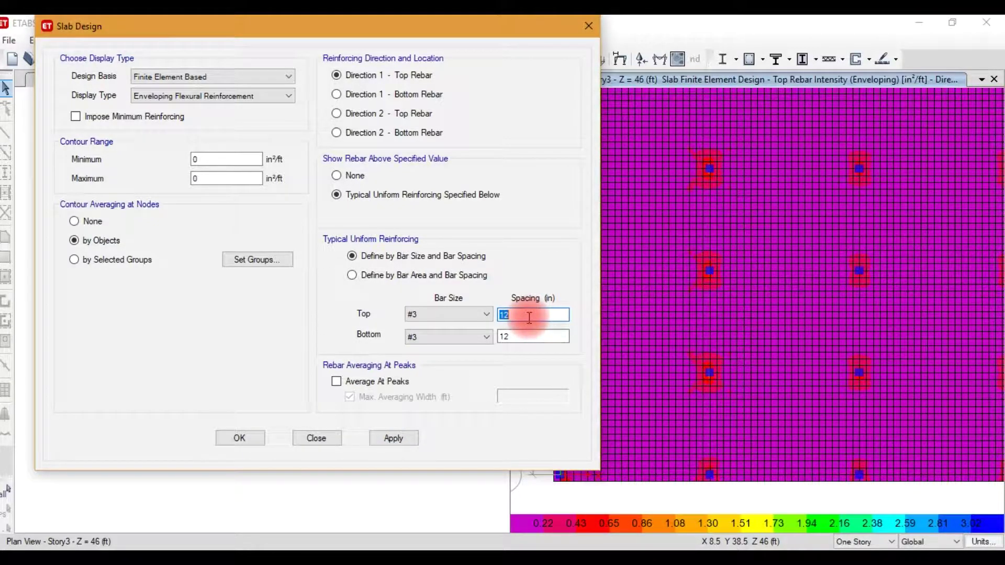
pyautogui.write('9')
pyautogui.click(412, 441)
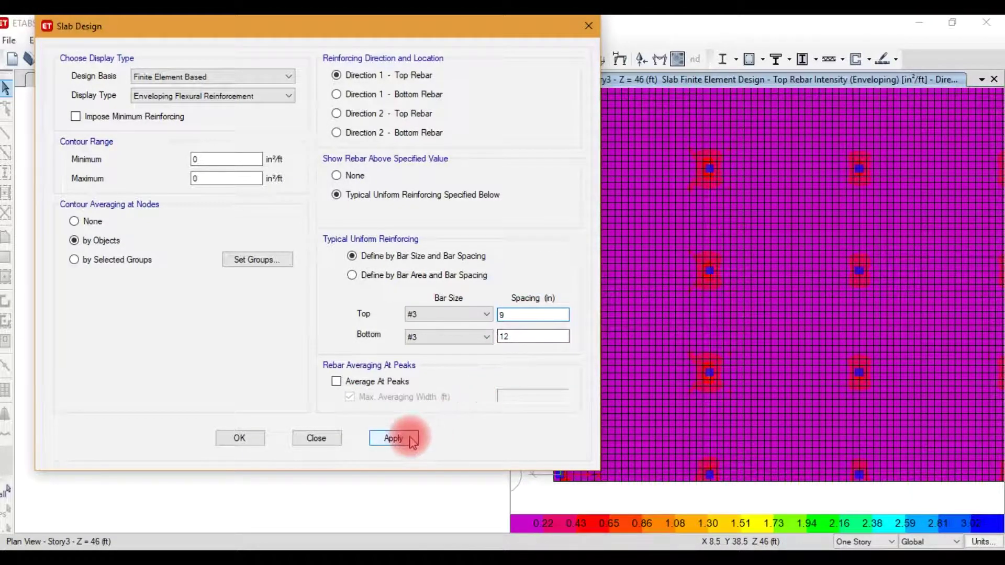
# - Set the typical uniform top bars to #4 and their spacing to 7 in, and refresh the contours
pyautogui.click(449, 314)
pyautogui.click(441, 339)
pyautogui.click(408, 441)
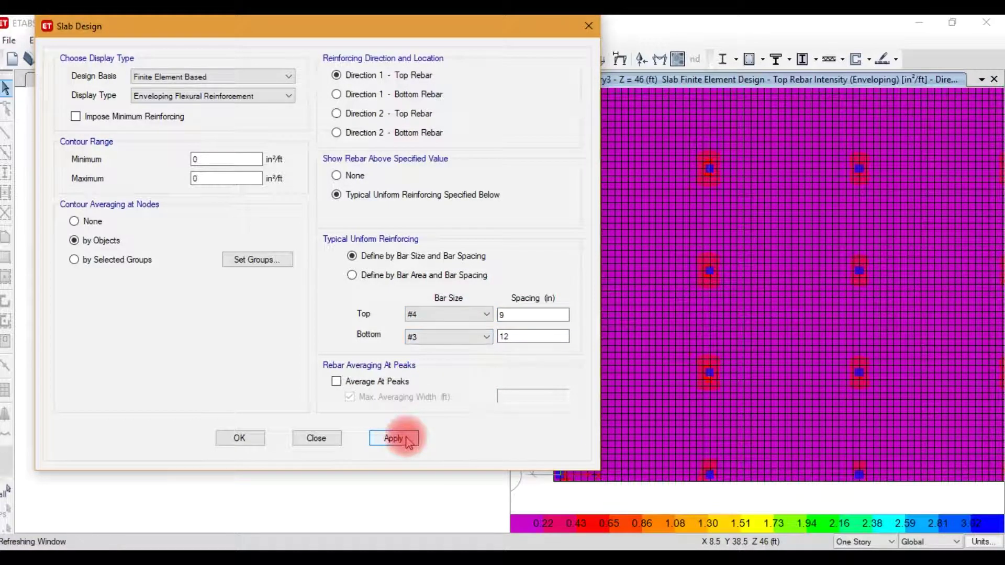
pyautogui.doubleClick(521, 313)
pyautogui.write('7')
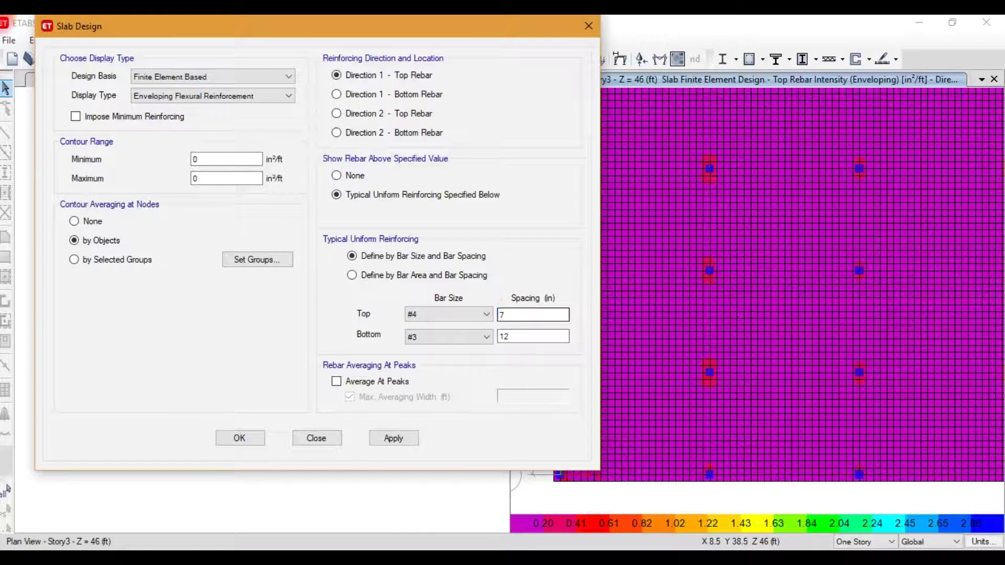
pyautogui.click(410, 444)
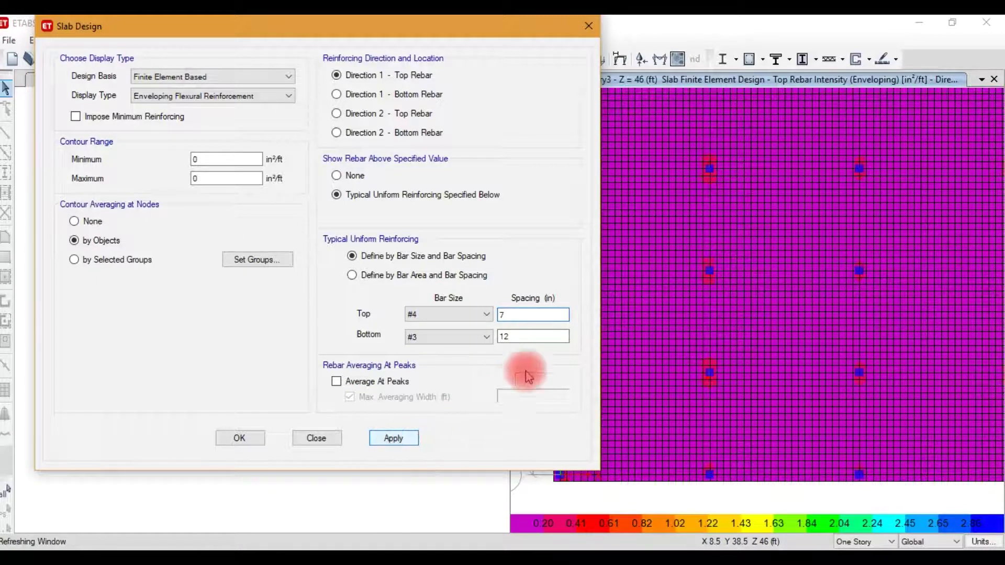
# - Set the top bar spacing to 6 in and inspect the Direction 1 top rebar contours around the columns
pyautogui.doubleClick(546, 315)
pyautogui.write('6')
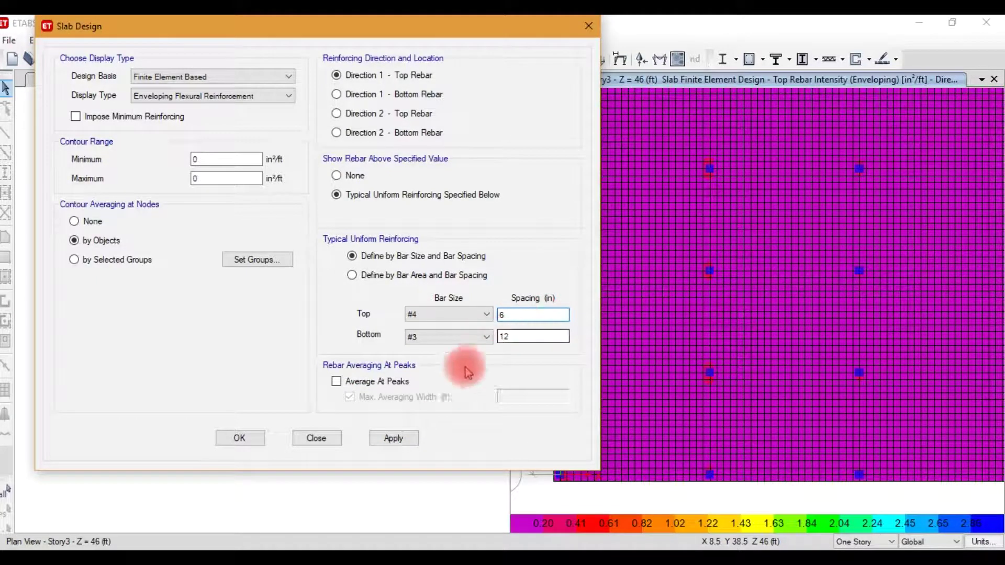
pyautogui.click(405, 442)
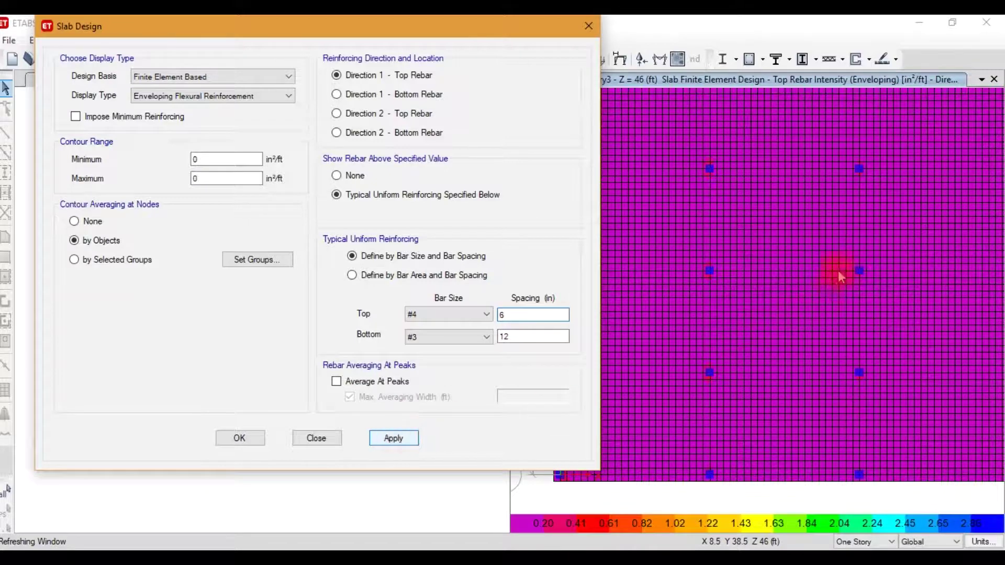
pyautogui.click(838, 270)
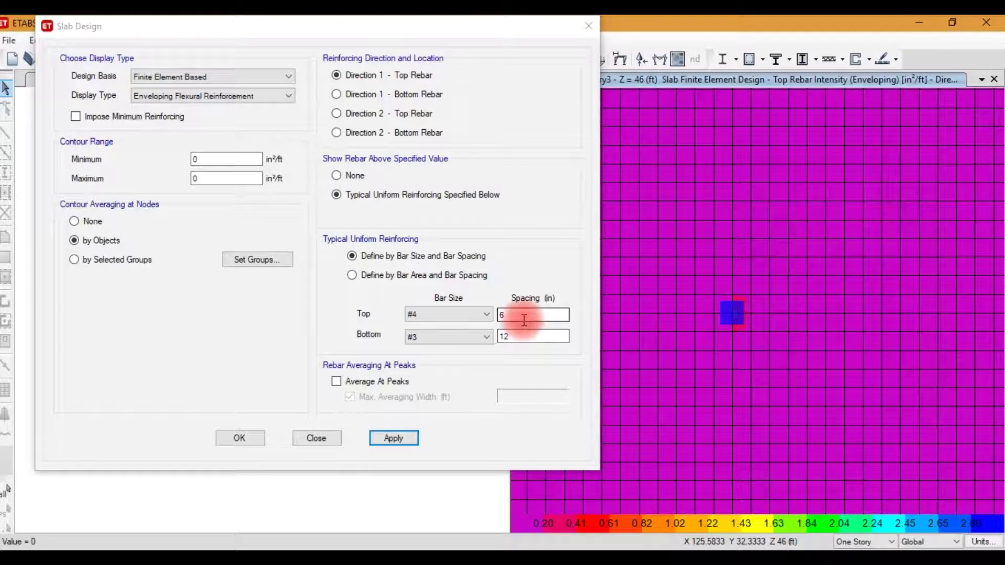
# - Display the Direction 2 top rebar contours and set the typical uniform top bar spacing to 8 in
pyautogui.click(413, 113)
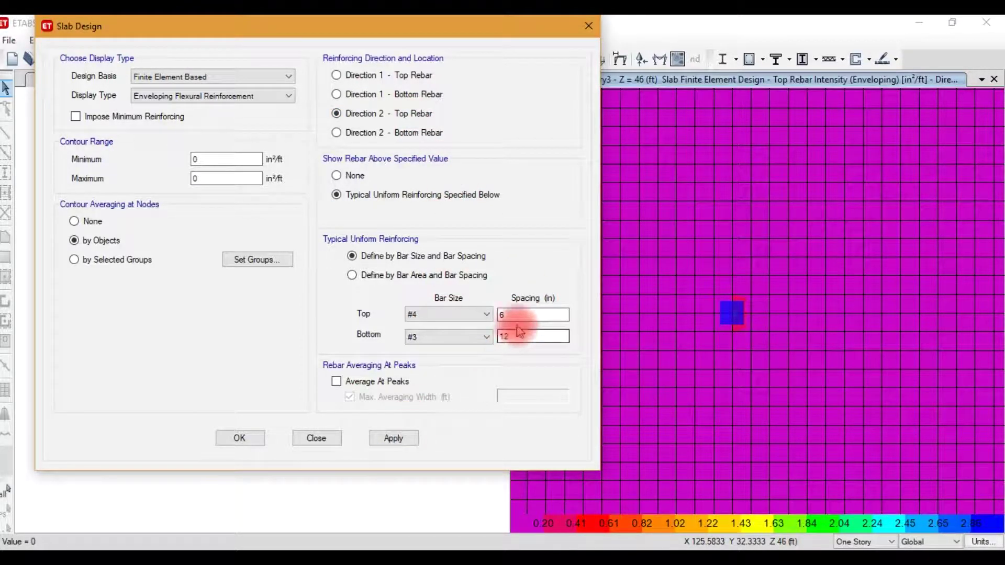
pyautogui.click(387, 438)
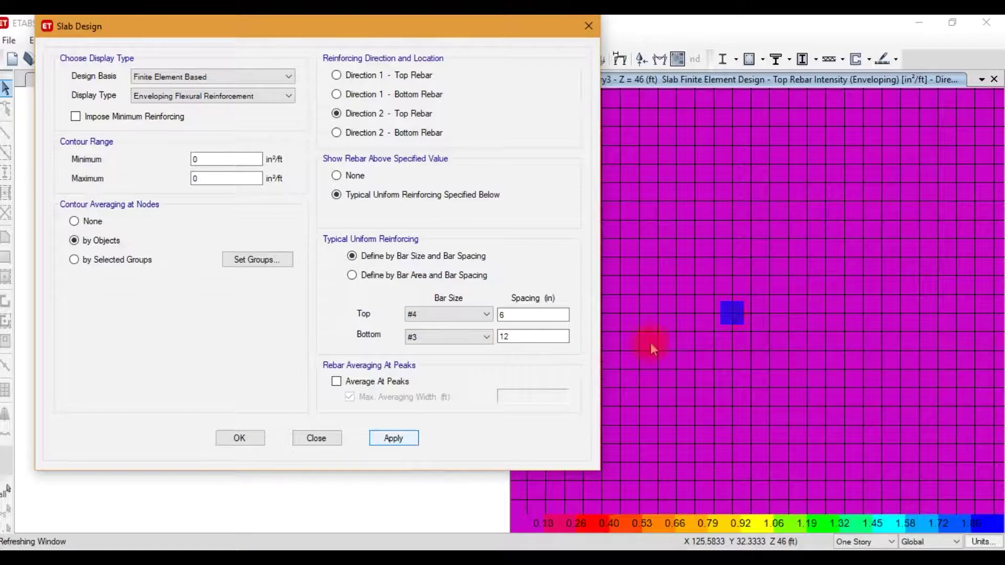
pyautogui.click(652, 348)
pyautogui.click(537, 316)
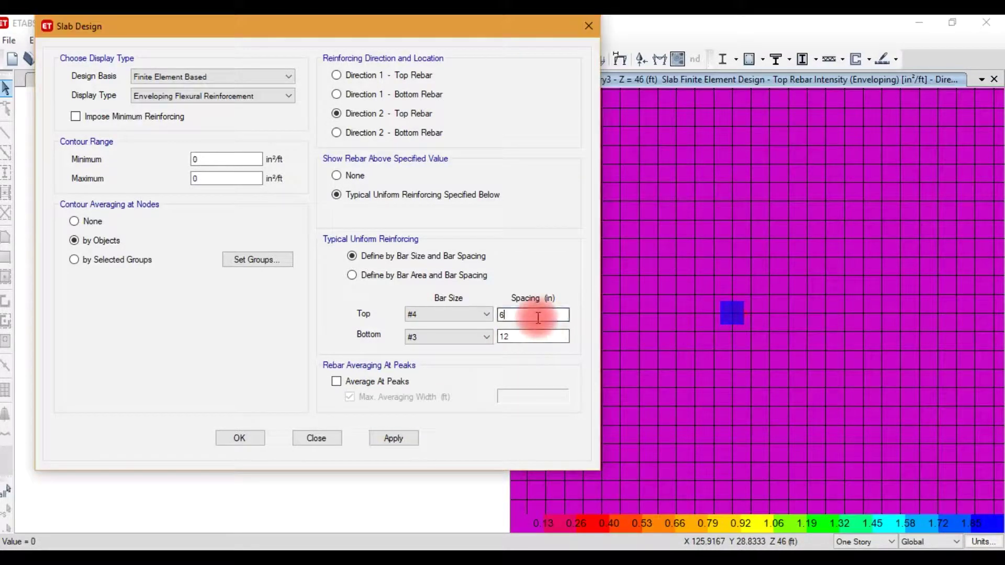
pyautogui.write('8')
pyautogui.click(406, 440)
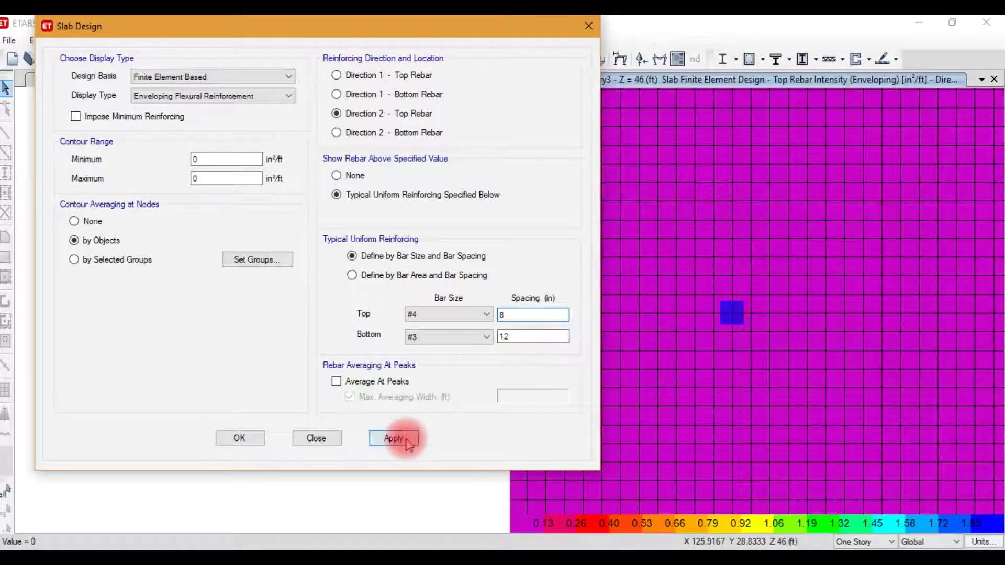
# - Try top bar spacings of 9 in and 11 in for the Direction 2 top rebar and return to 8 in
pyautogui.doubleClick(504, 316)
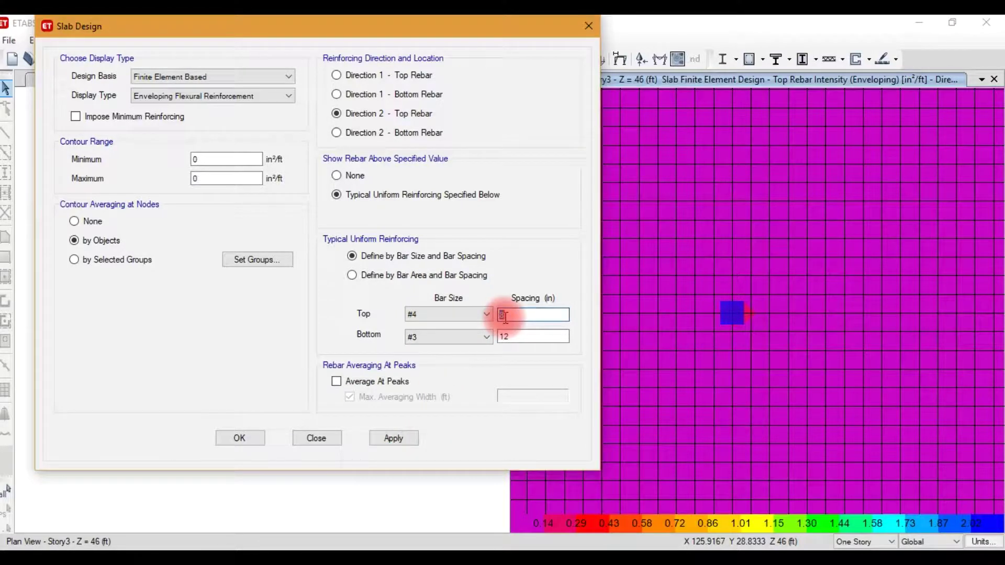
pyautogui.write('9')
pyautogui.click(406, 440)
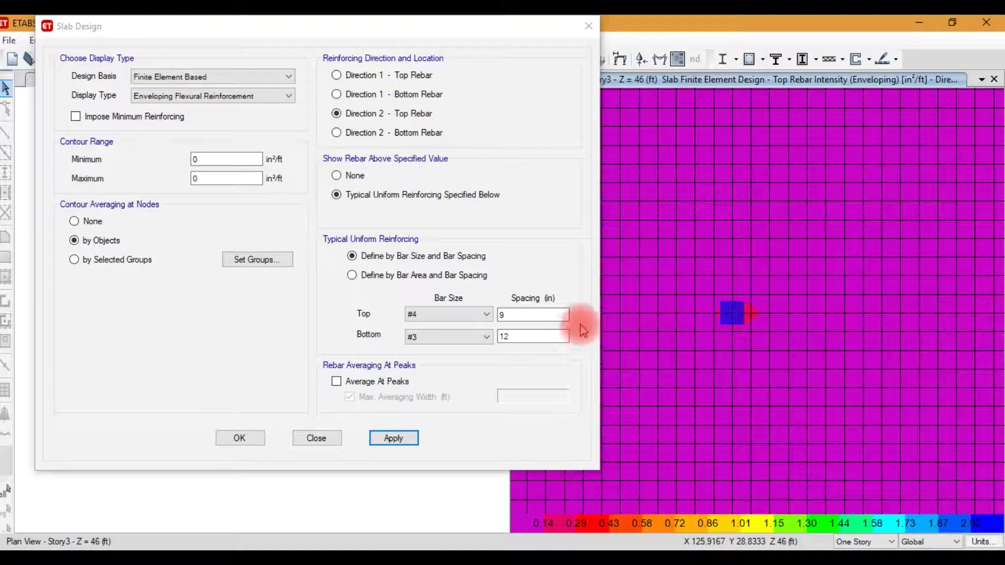
pyautogui.click(544, 316)
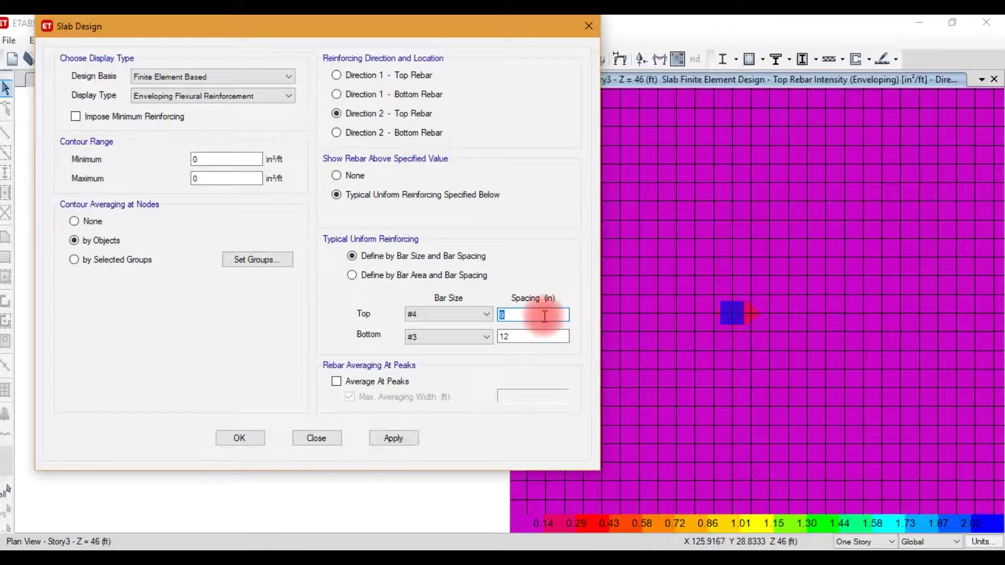
pyautogui.write('11')
pyautogui.click(394, 438)
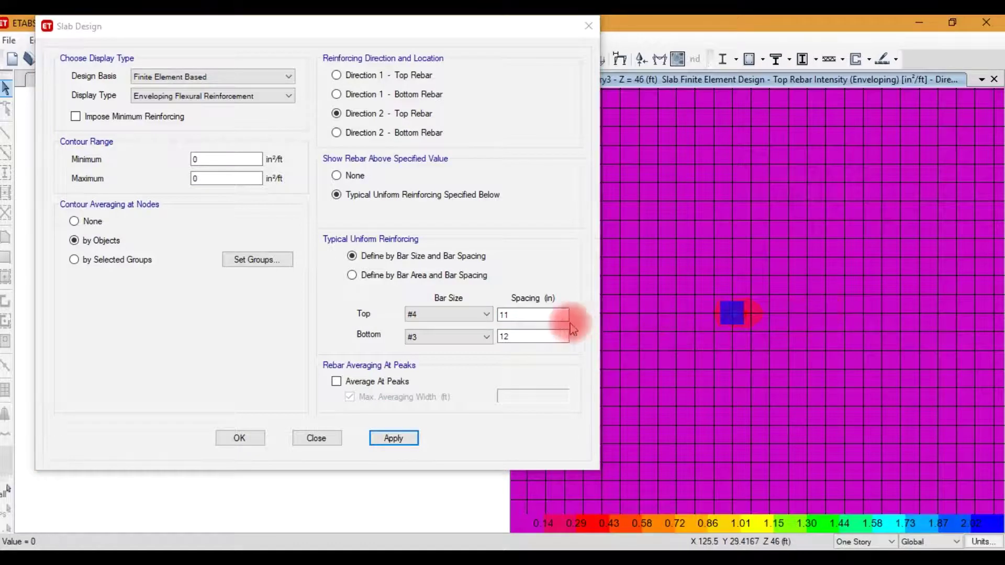
pyautogui.click(542, 316)
pyautogui.write('8')
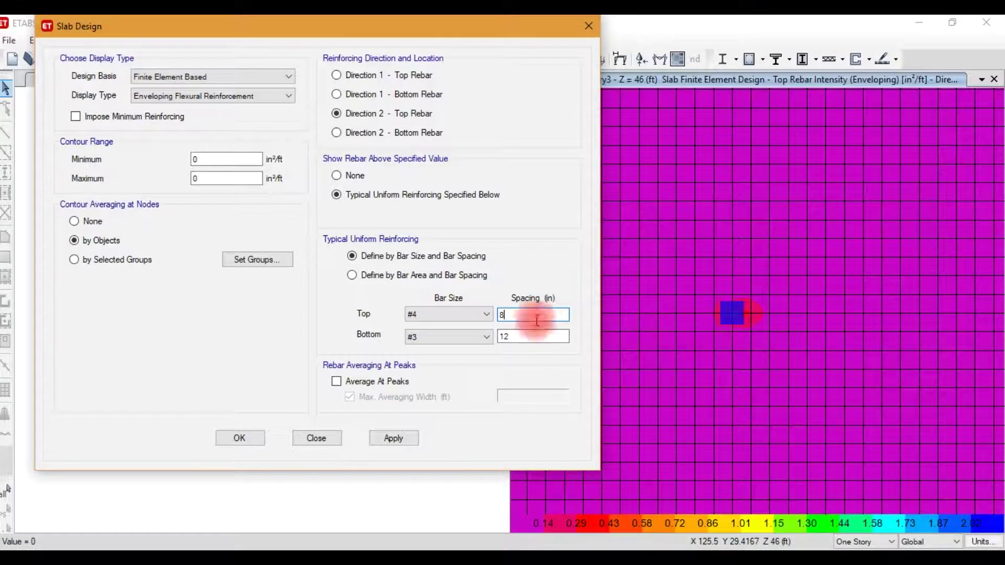
pyautogui.click(394, 438)
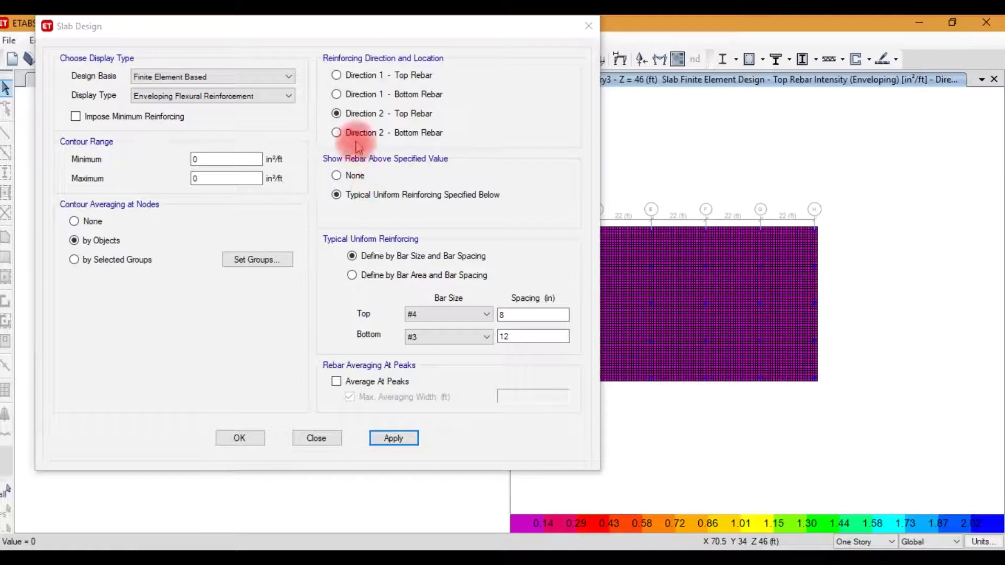
# - Display the Direction 1 bottom rebar contours on Story3 and examine the slab between the columns
pyautogui.click(357, 99)
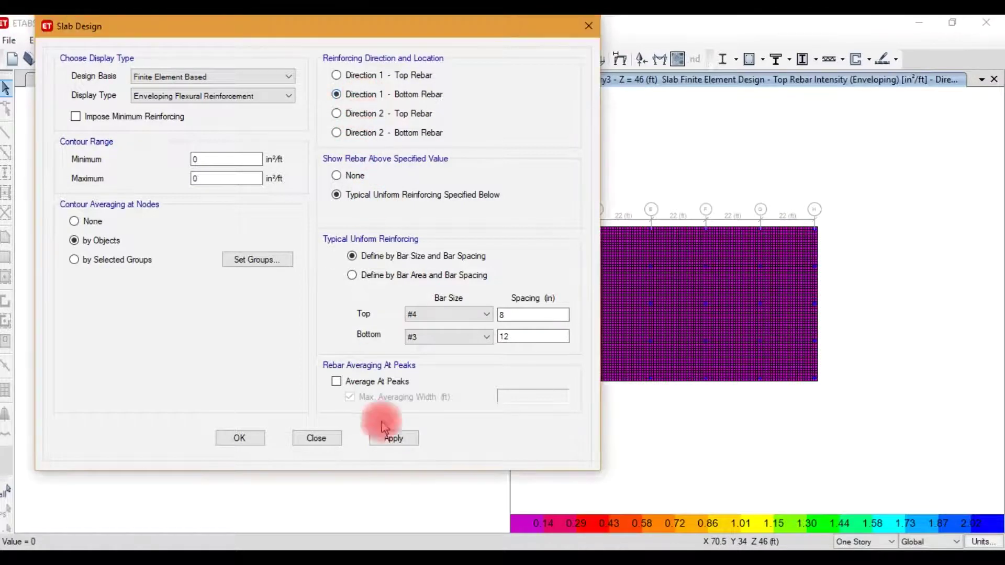
pyautogui.click(415, 437)
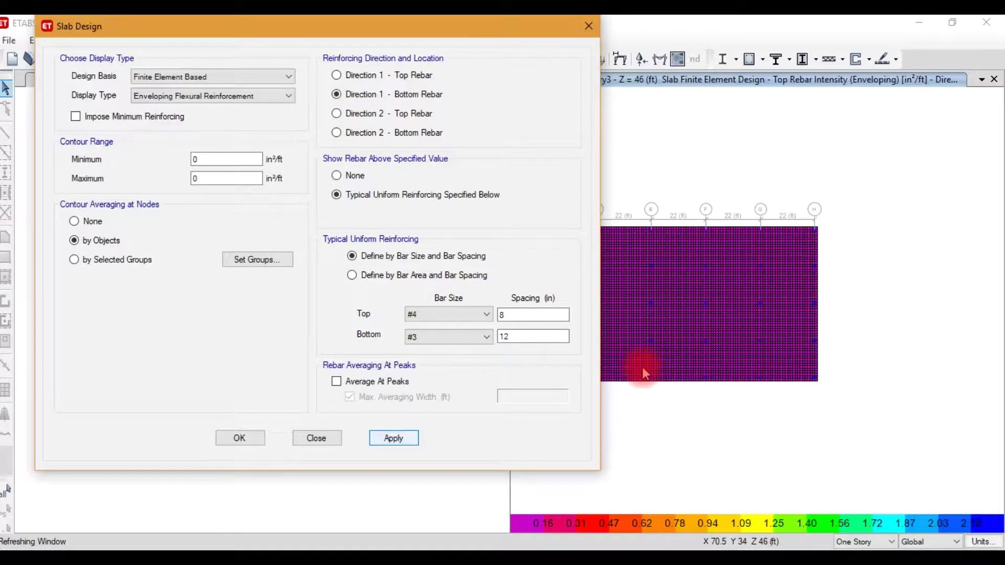
pyautogui.click(642, 367)
pyautogui.scroll(5, 670, 347)
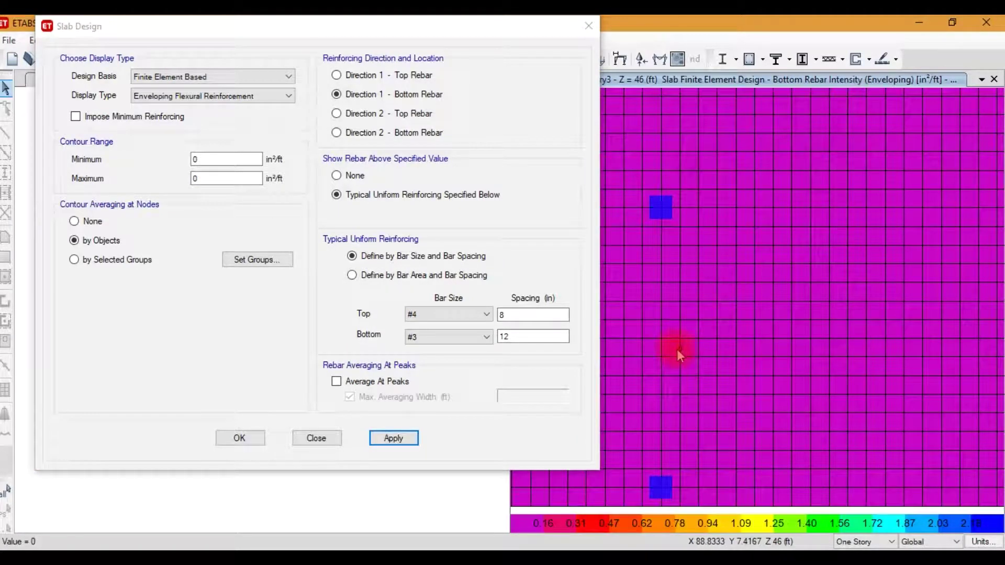
pyautogui.scroll(-2, 681, 351)
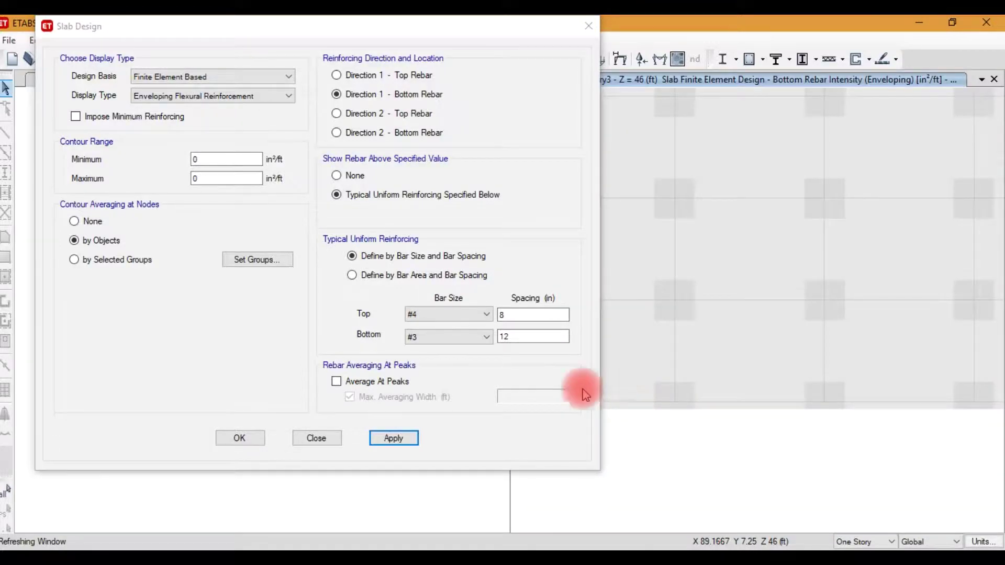
pyautogui.click(407, 442)
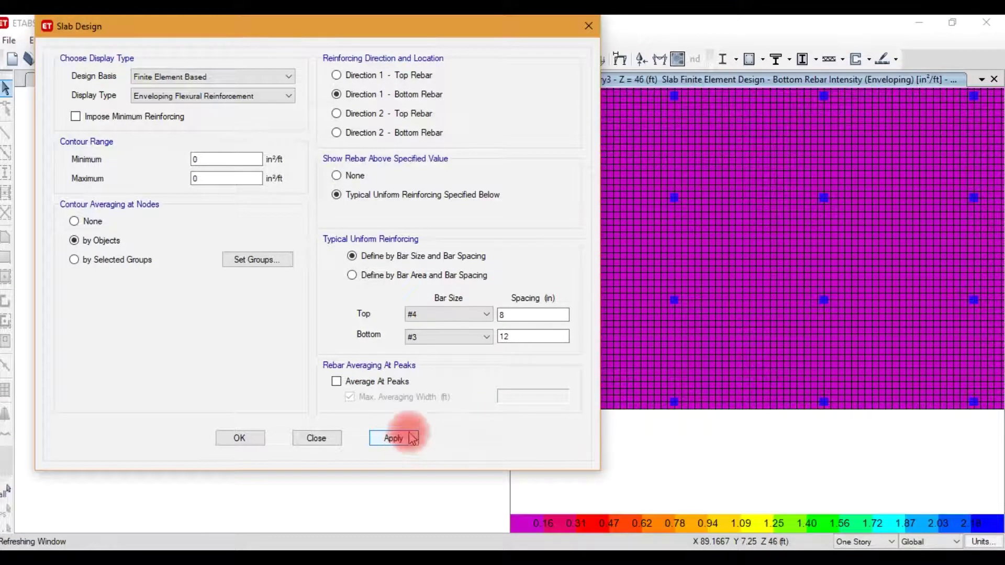
# - Try a bottom bar spacing of 15 in for the Direction 1 bottom rebar and return to 12 in
pyautogui.click(510, 336)
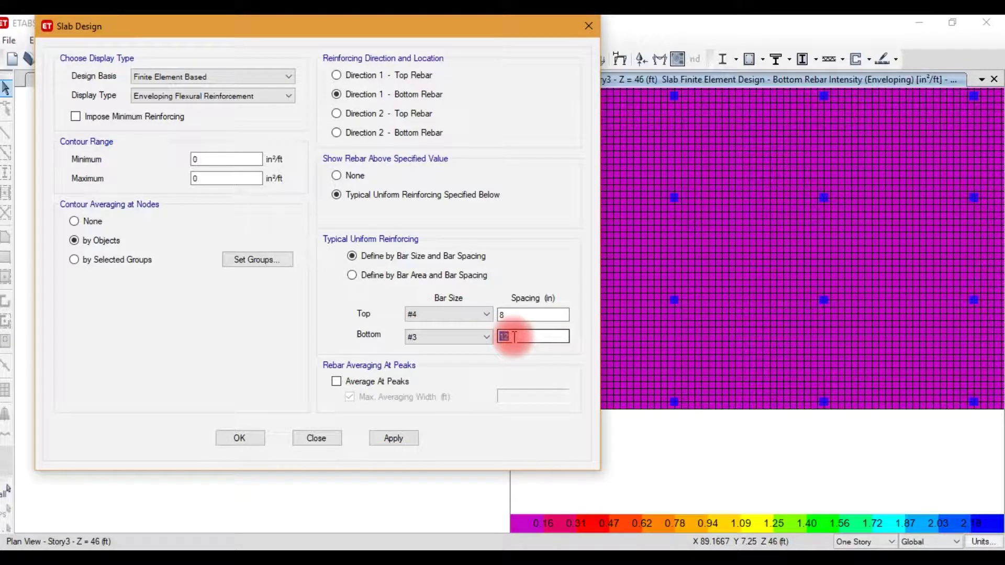
pyautogui.write('15')
pyautogui.click(410, 439)
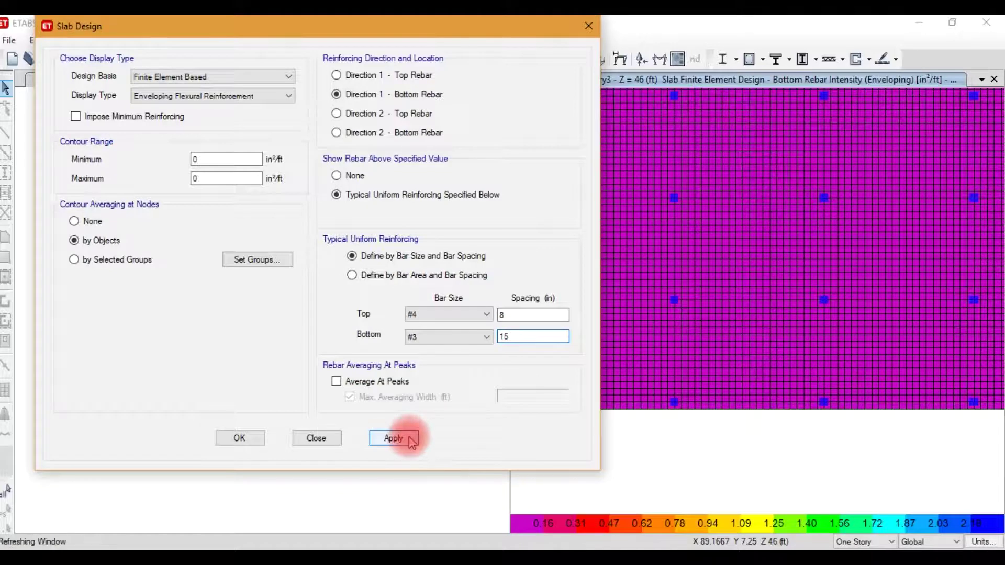
pyautogui.doubleClick(524, 337)
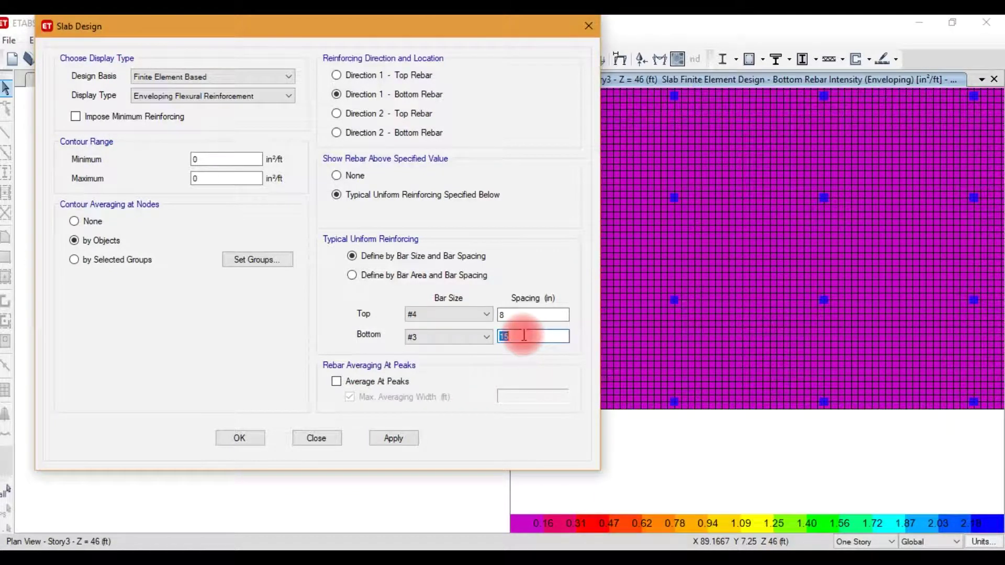
pyautogui.write('12')
pyautogui.click(400, 439)
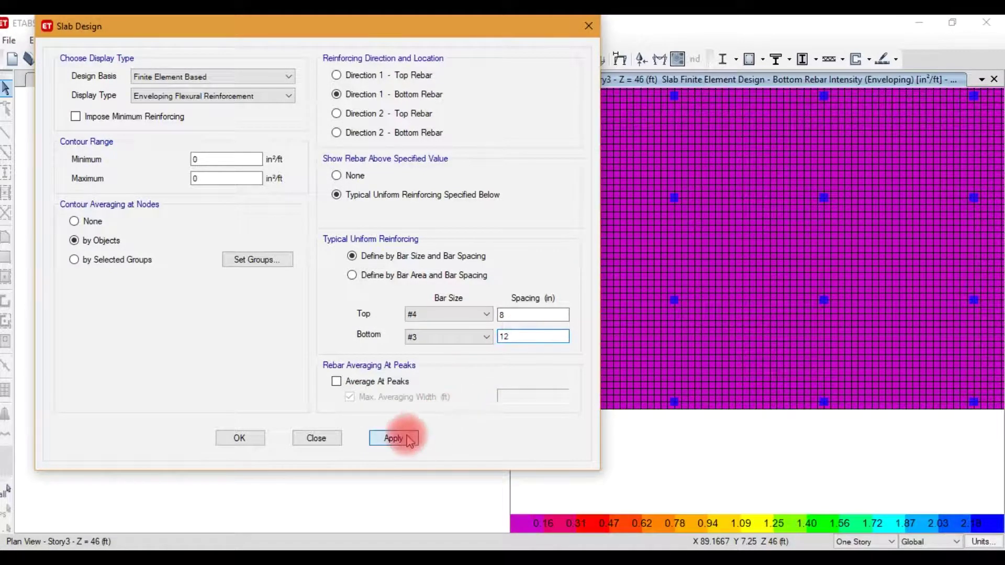
# - Display the Direction 2 bottom rebar contours on Story3 and examine the slab between the columns
pyautogui.click(417, 133)
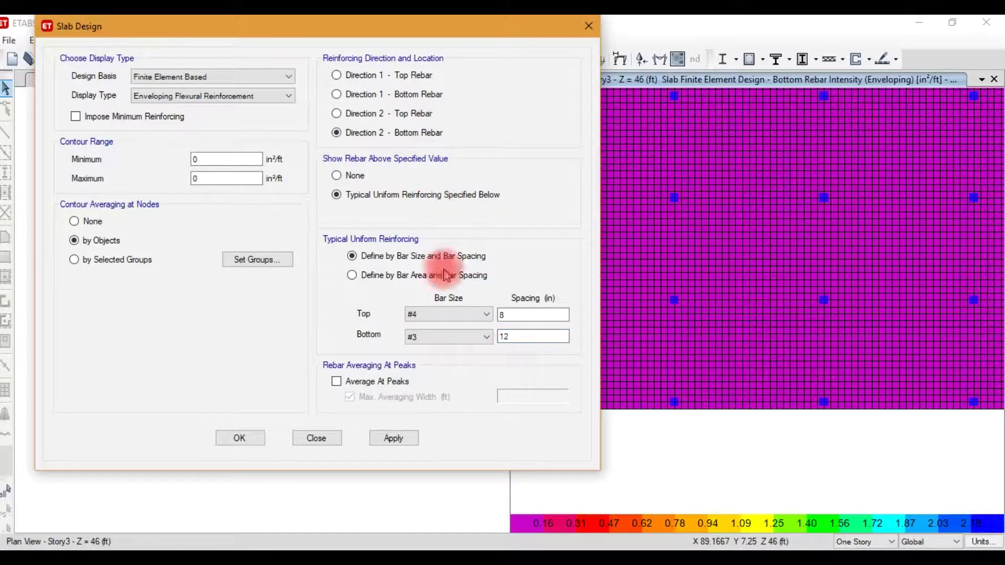
pyautogui.click(402, 440)
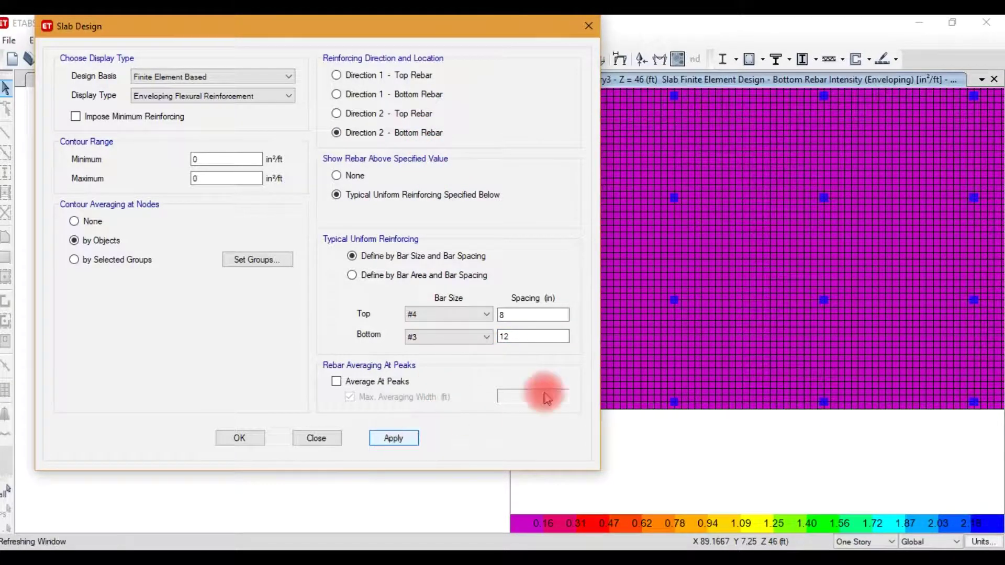
pyautogui.click(716, 374)
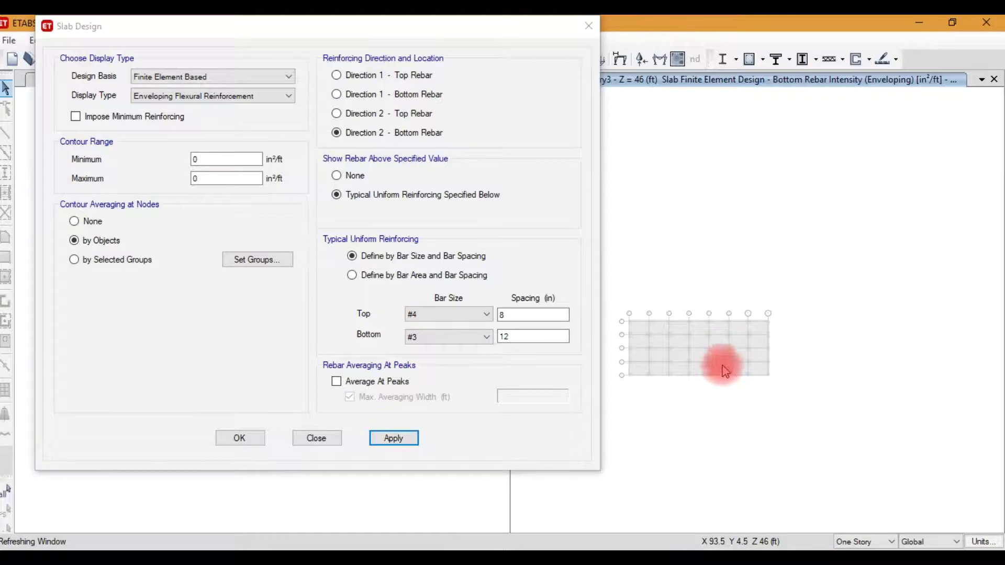
pyautogui.scroll(5, 724, 357)
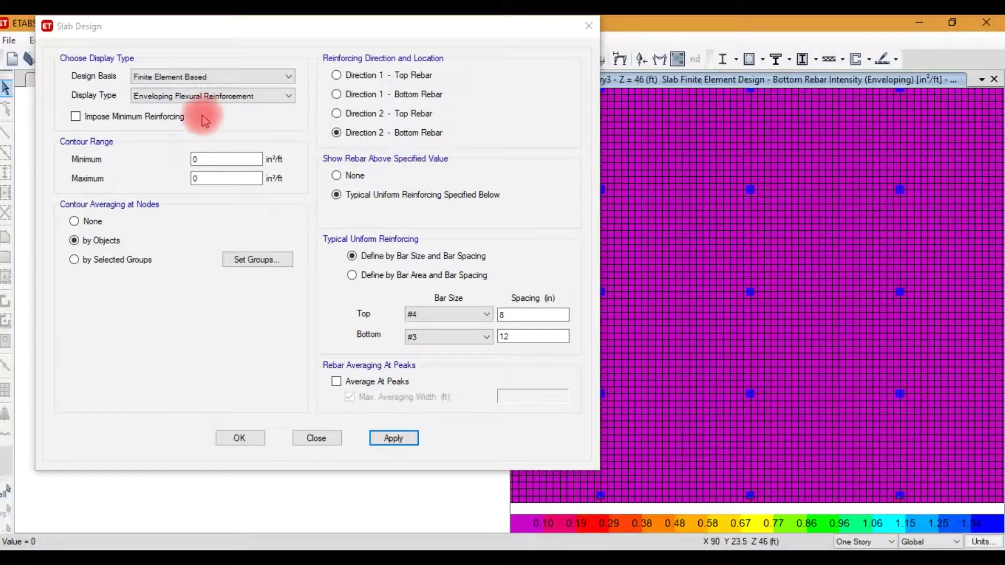
# - Impose minimum reinforcing on the Direction 2 bottom rebar display and inspect the Story3 slab contours
pyautogui.click(163, 116)
pyautogui.click(394, 439)
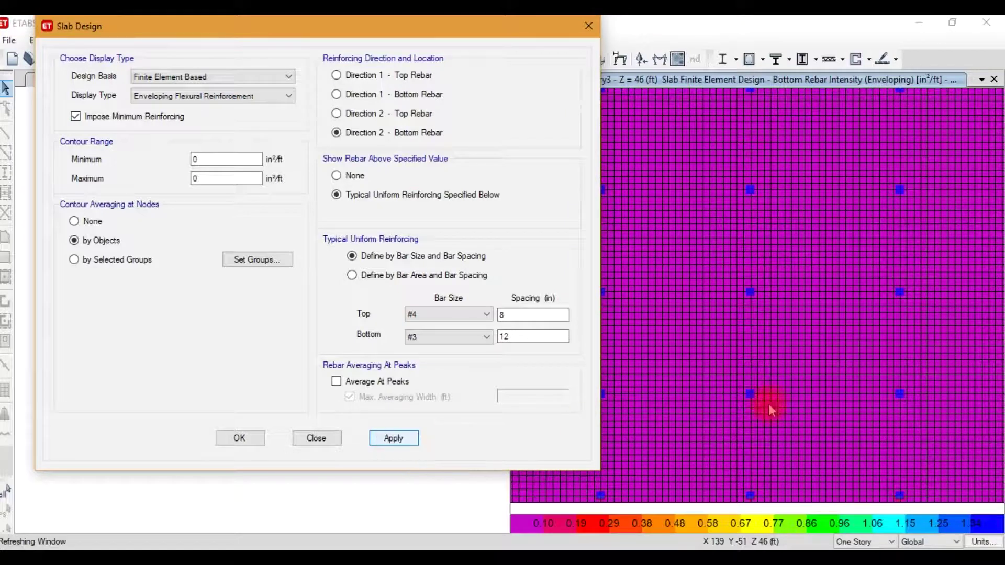
pyautogui.scroll(-5, 788, 393)
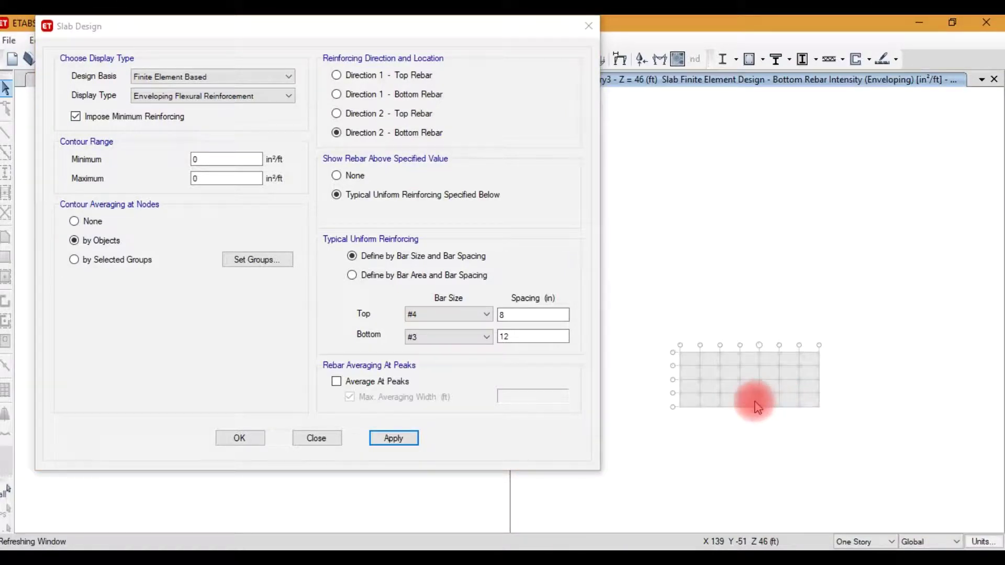
pyautogui.scroll(3, 758, 407)
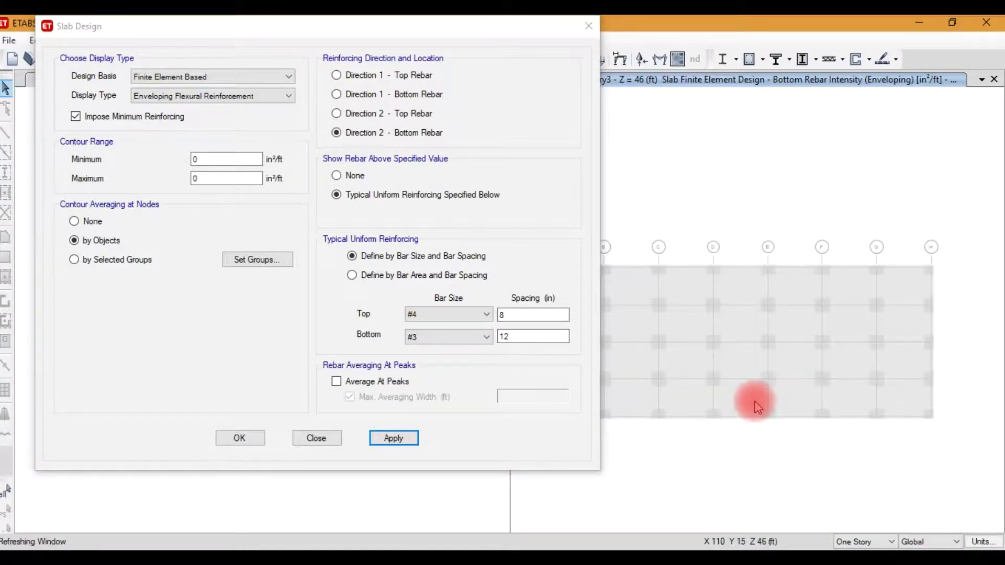
pyautogui.scroll(2, 733, 405)
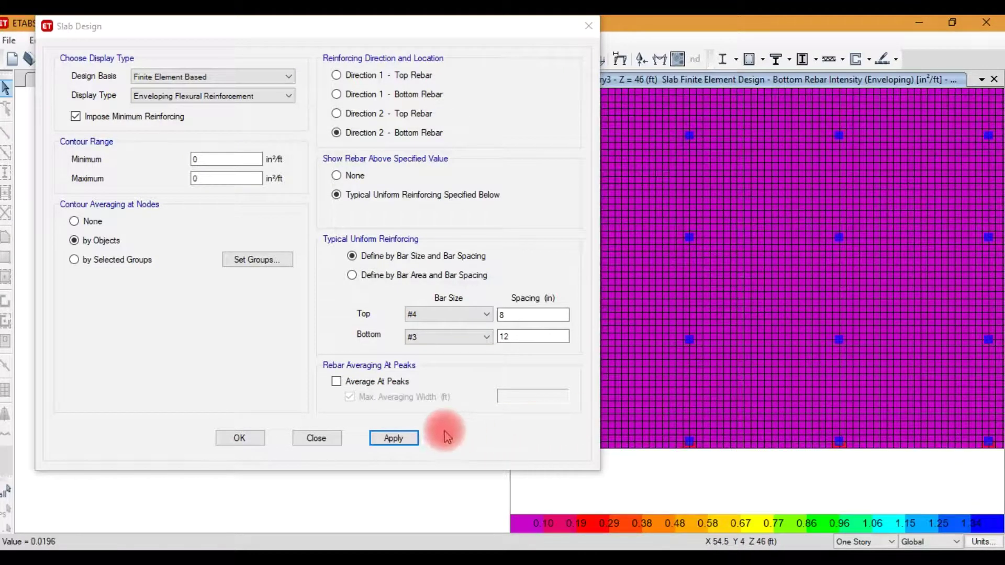
pyautogui.click(409, 441)
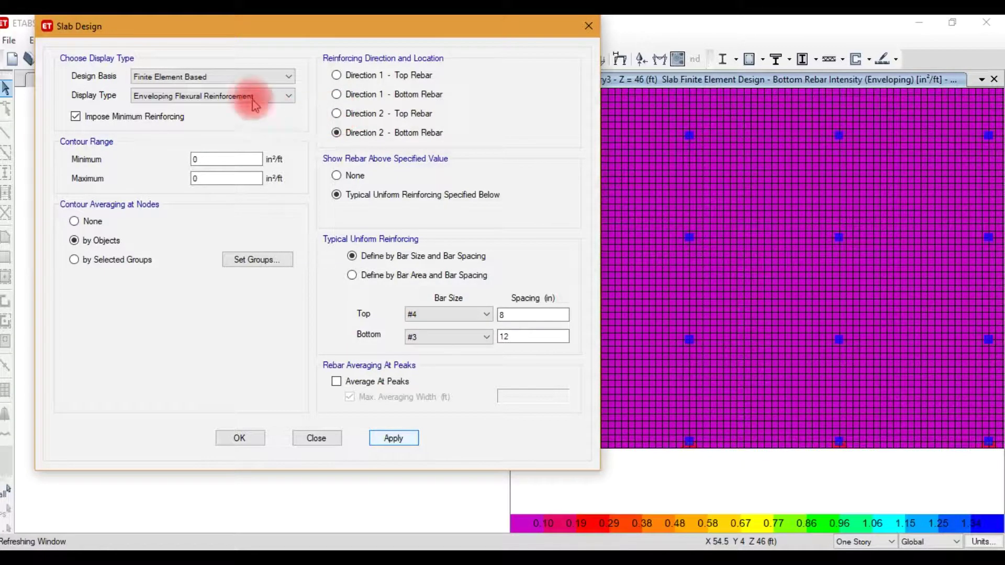
# - Switch the design basis to Strip Based for Layer A and inspect the top reinforcement over an interior column
pyautogui.click(249, 79)
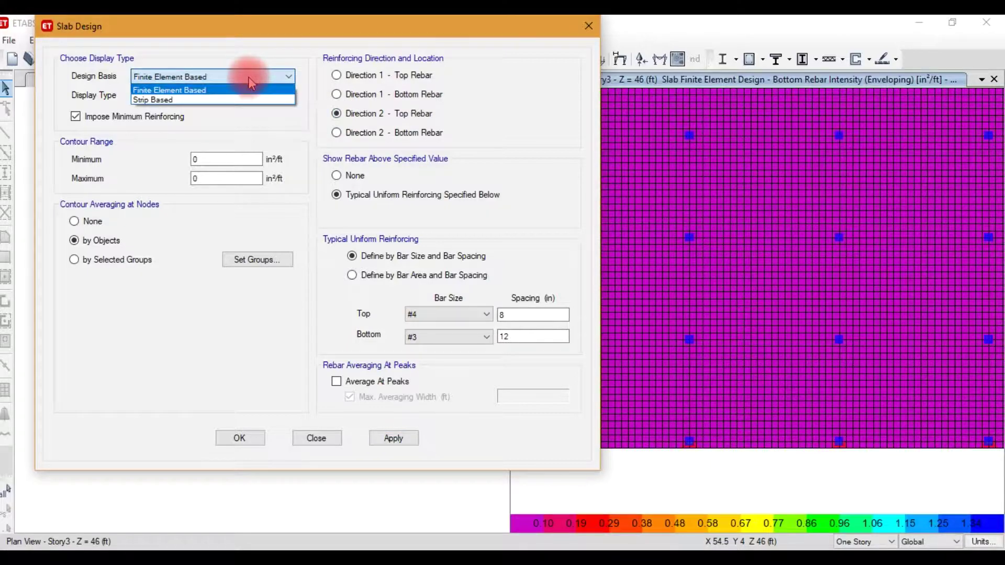
pyautogui.click(242, 99)
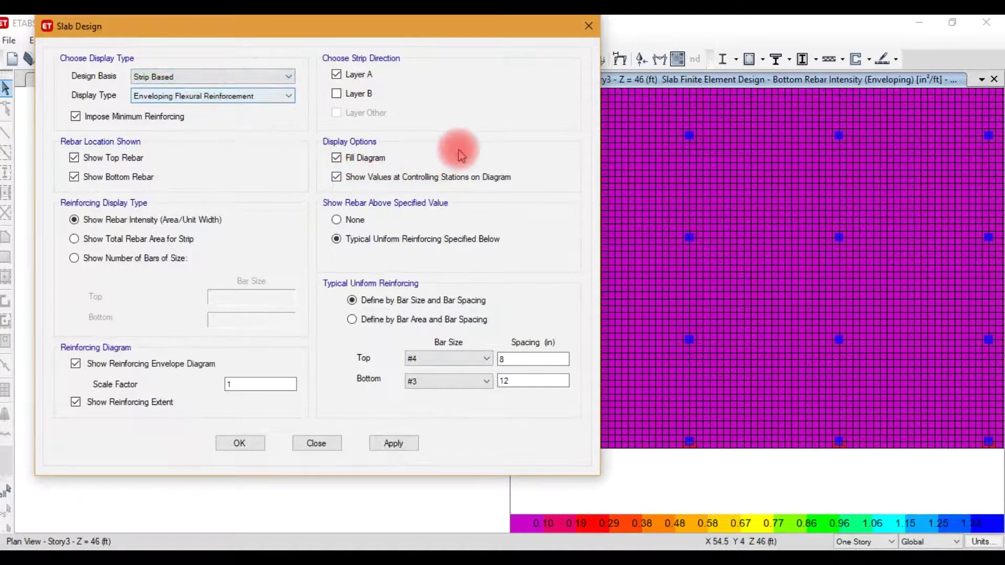
pyautogui.click(396, 444)
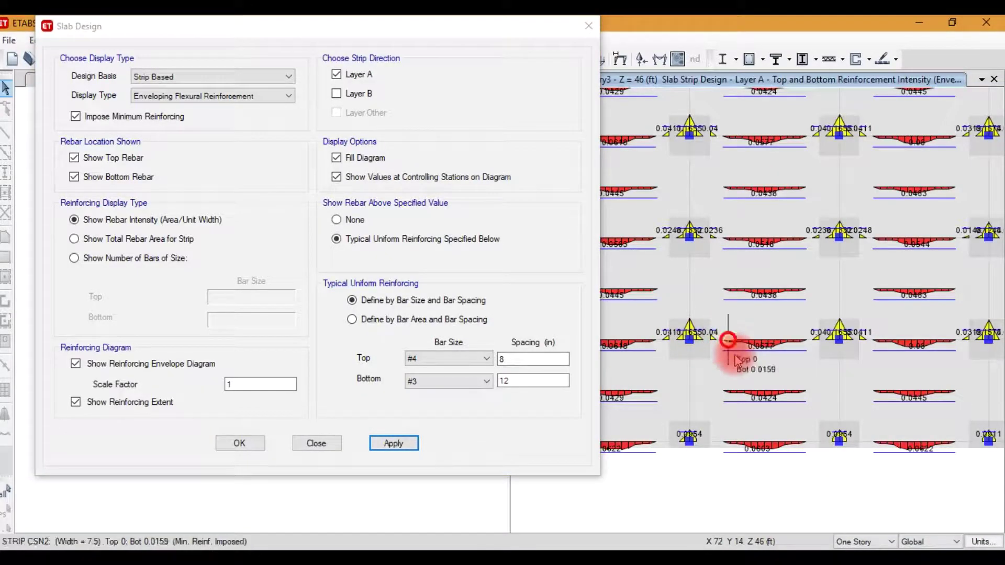
pyautogui.scroll(3, 677, 335)
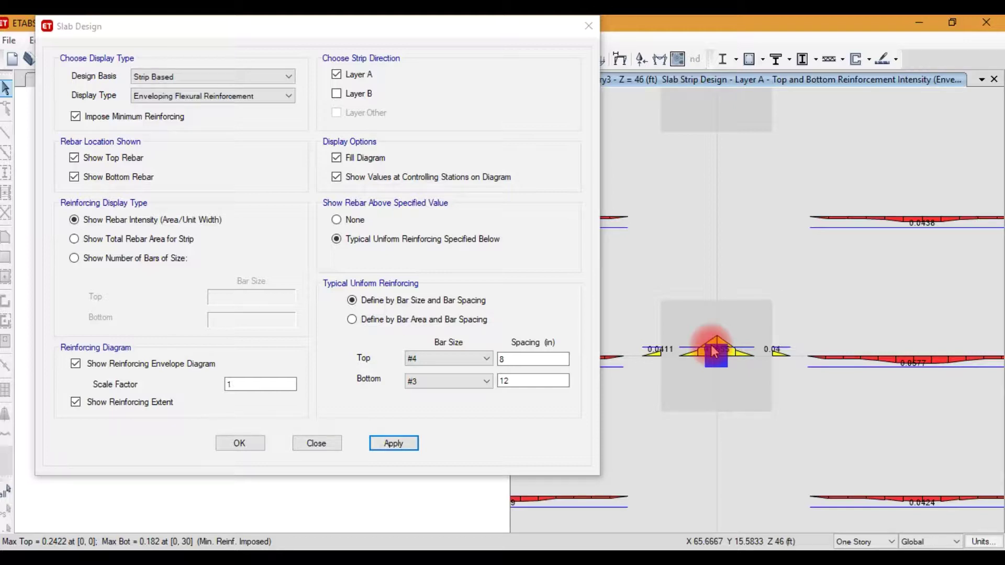
pyautogui.moveTo(711, 358)
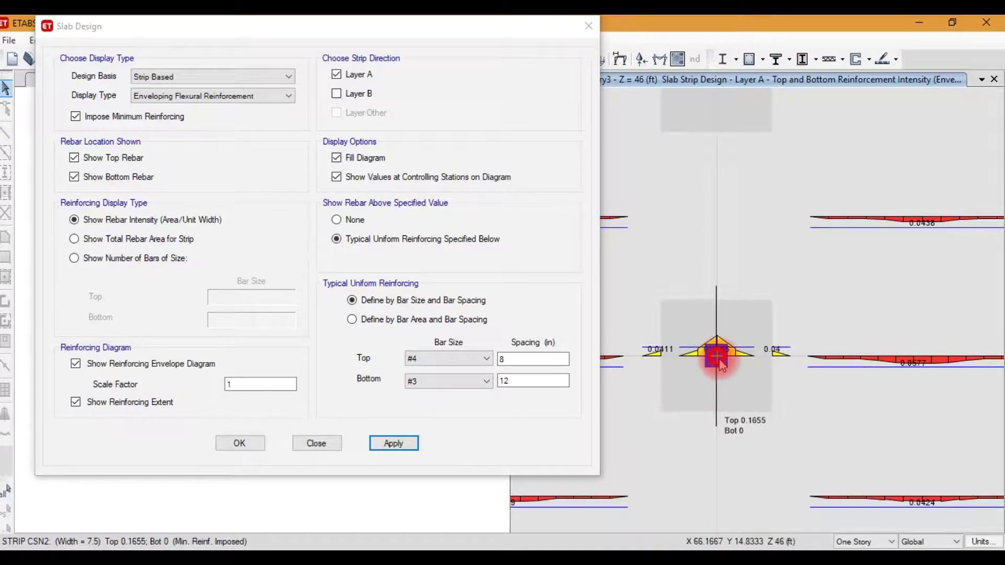
# - Try typical #4 top bar spacings of 7 in and 6 in for the Layer A strips and settle on 5 in
pyautogui.click(516, 360)
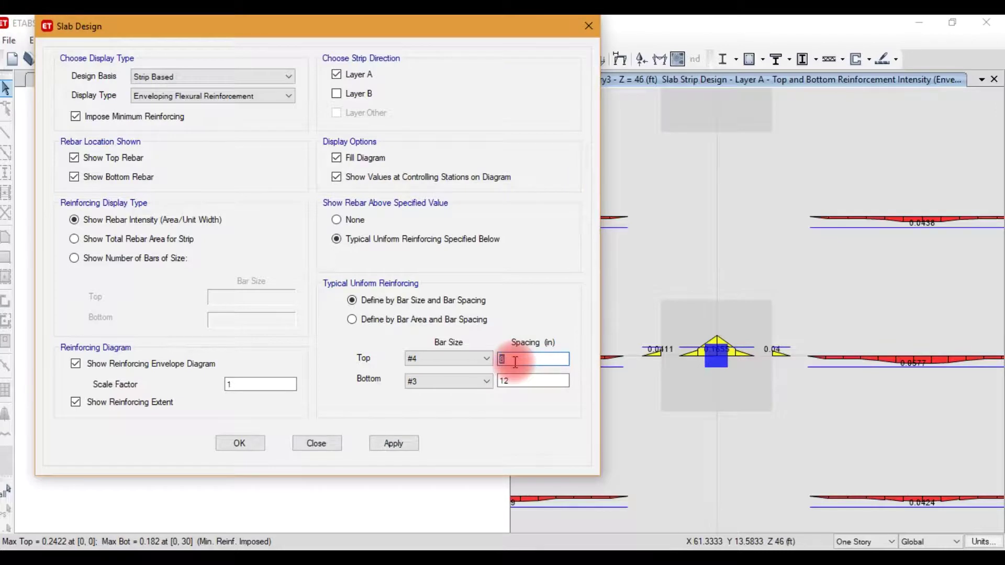
pyautogui.write('7')
pyautogui.click(411, 443)
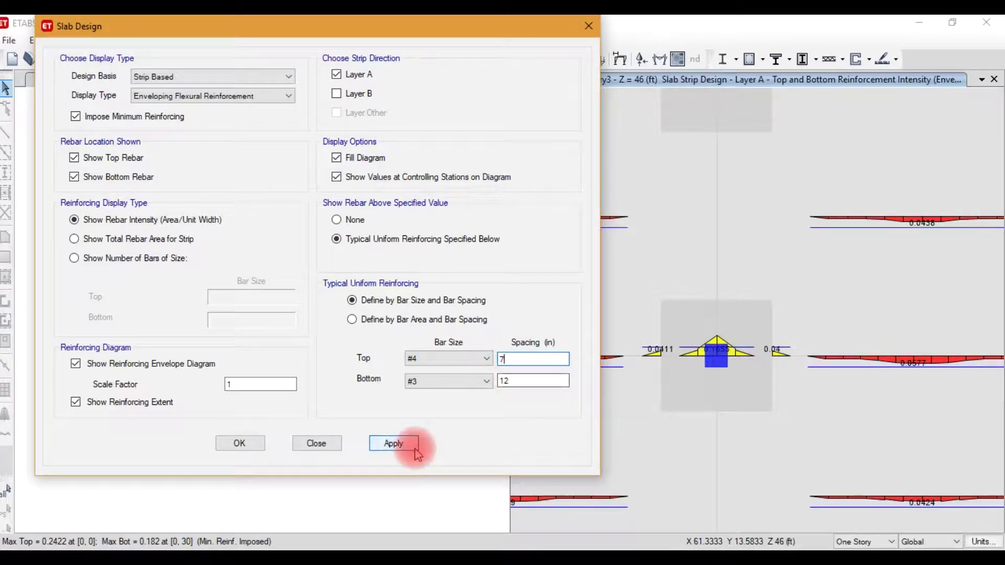
pyautogui.click(515, 362)
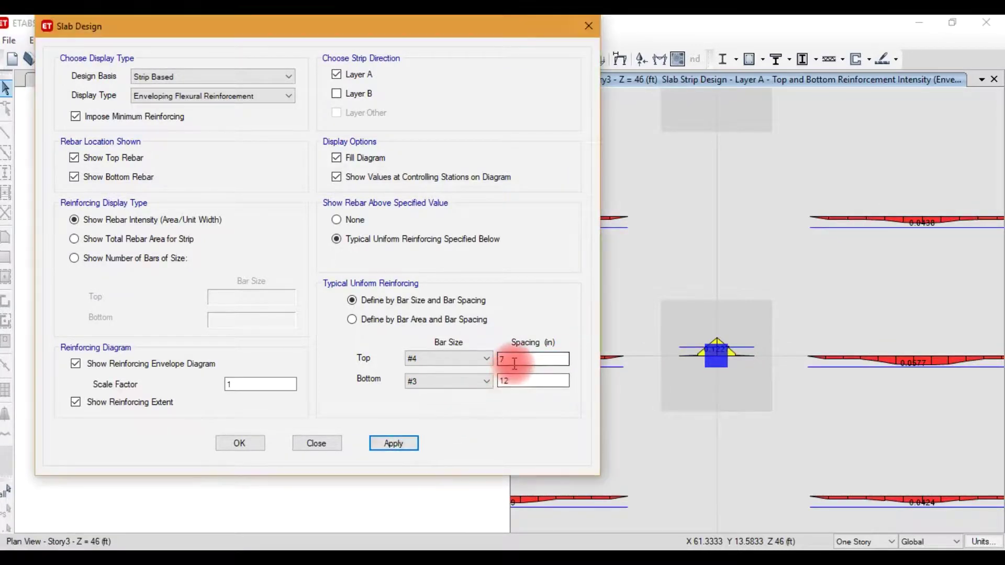
pyautogui.click(394, 443)
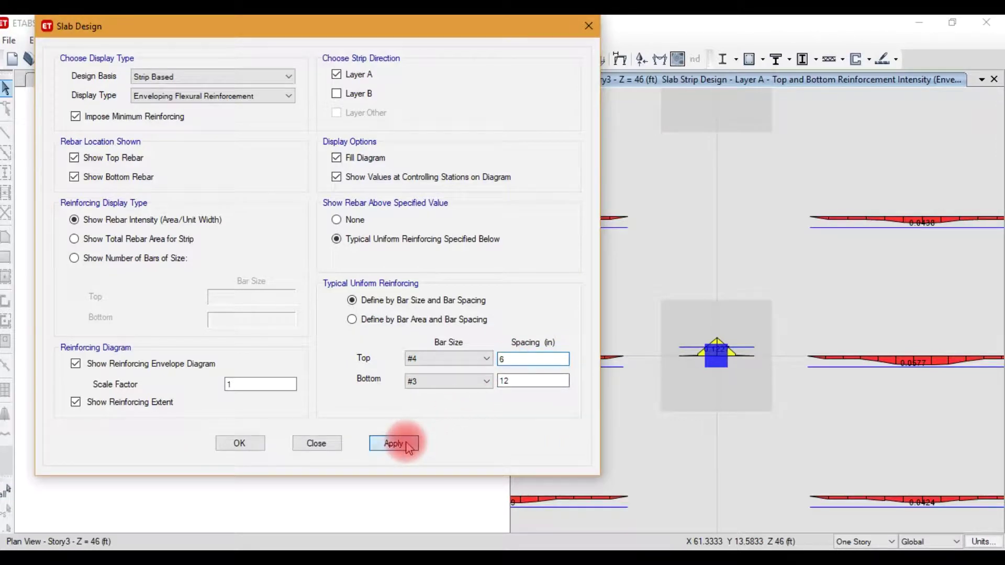
pyautogui.click(506, 361)
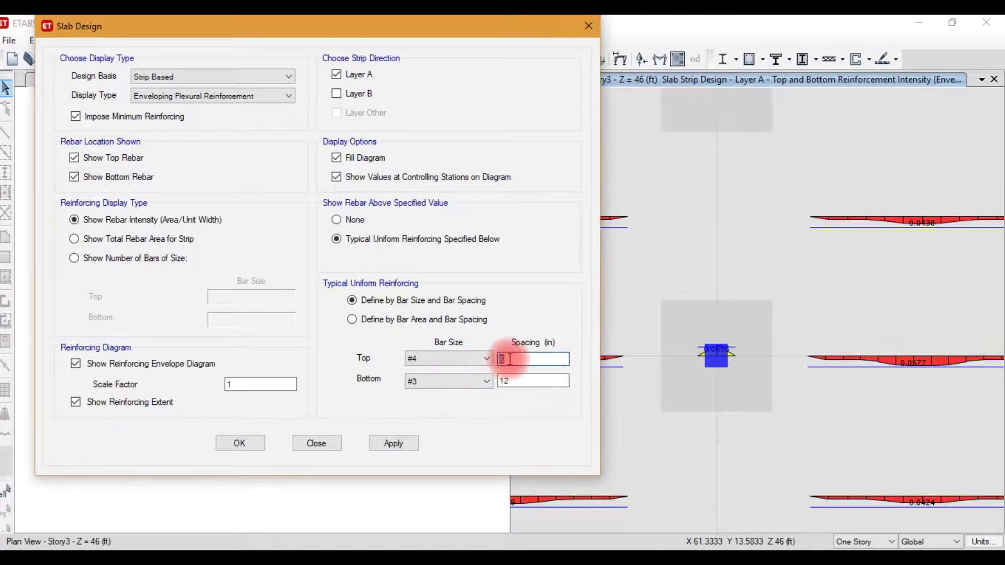
pyautogui.write('5')
pyautogui.click(410, 444)
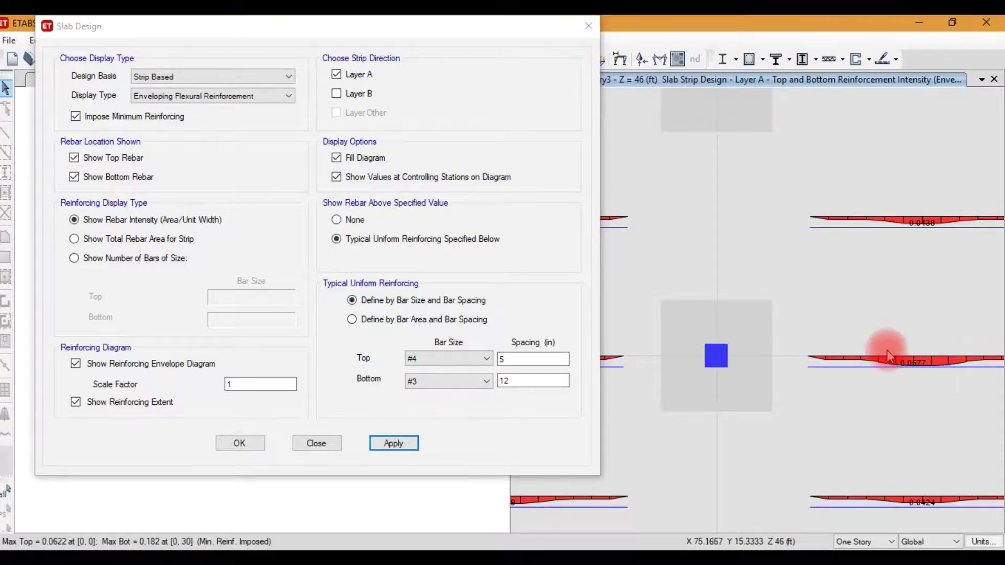
# - Try a #3 bottom bar spacing of 8 in for the Layer A strips, reduce it to 7 in and check the midspan reinforcement
pyautogui.doubleClick(540, 380)
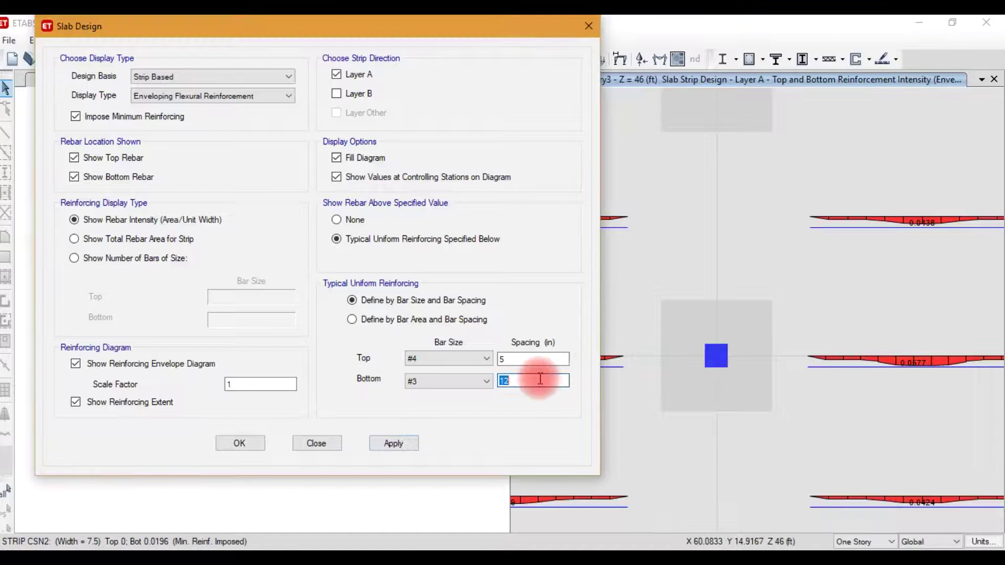
pyautogui.write('8')
pyautogui.click(394, 444)
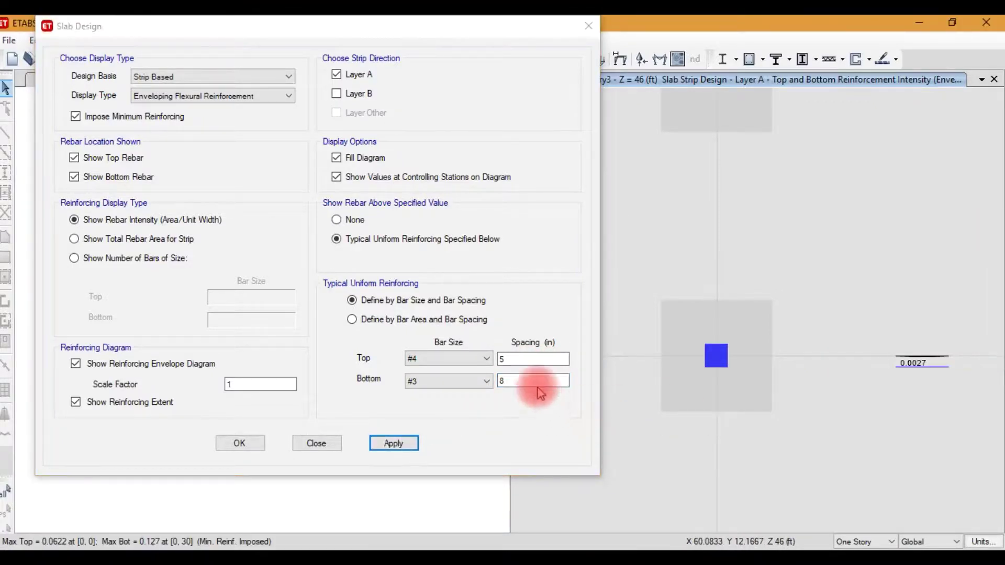
pyautogui.doubleClick(539, 381)
pyautogui.write('7')
pyautogui.click(394, 443)
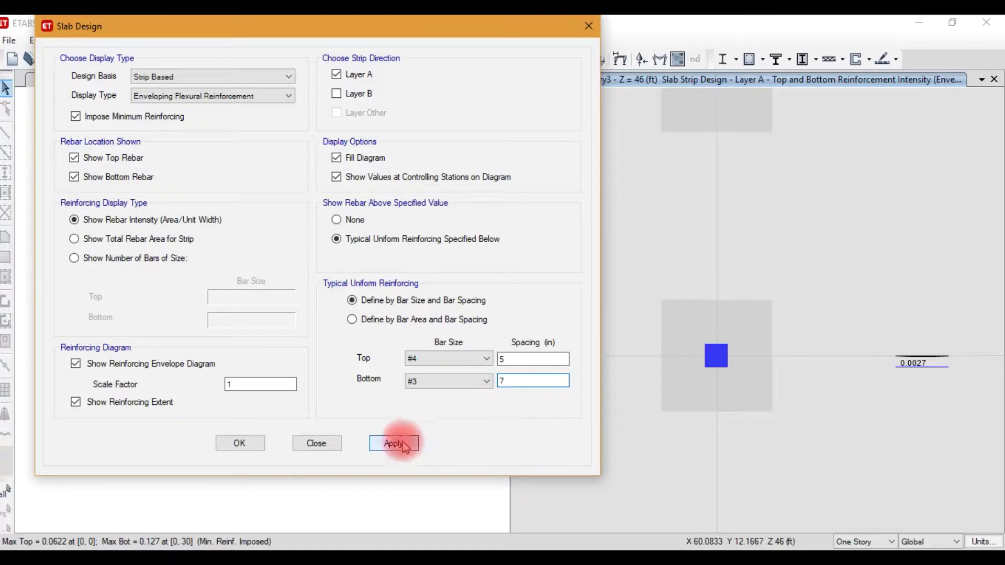
pyautogui.click(890, 357)
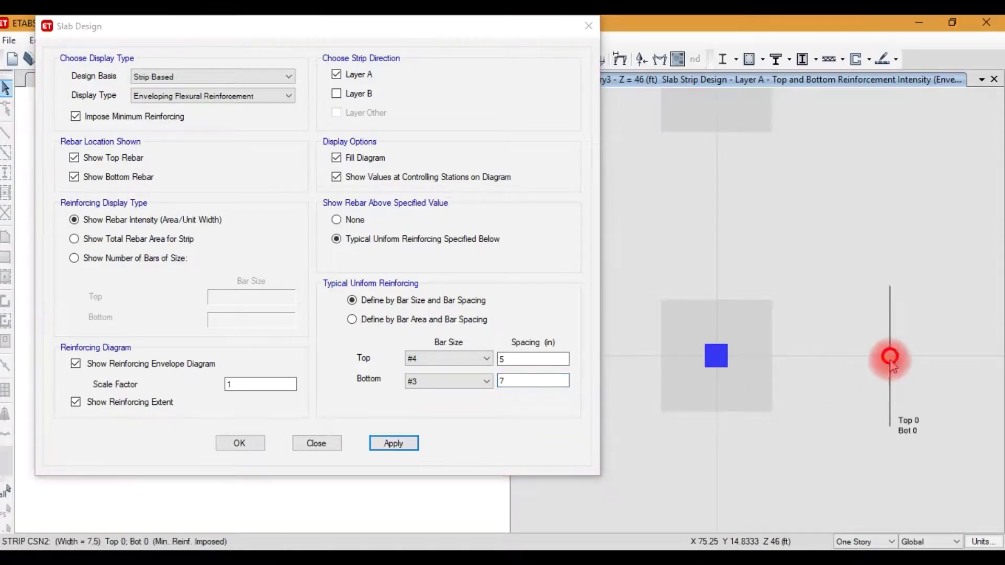
# - Display the strip reinforcement for Layer B only, instead of Layer A, over the whole Story3 plan
pyautogui.click(349, 74)
pyautogui.click(394, 443)
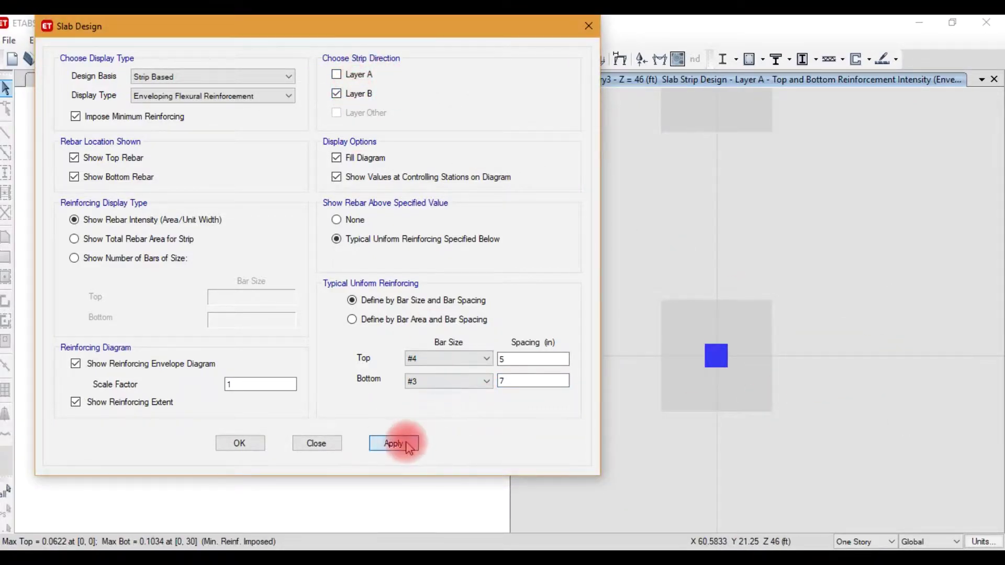
pyautogui.click(776, 301)
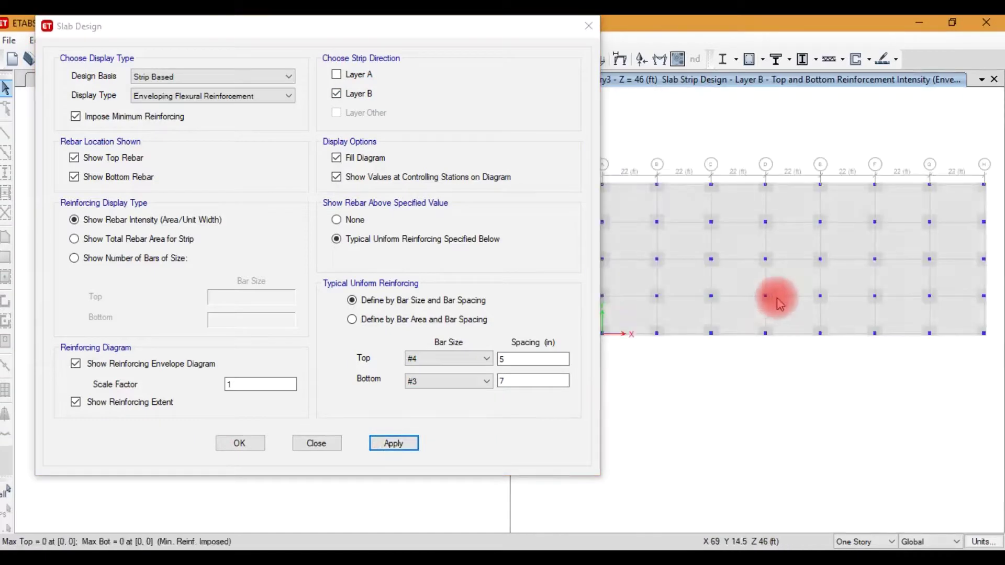
# - Set the typical top bar spacing to 8 in and the bottom bar spacing to 11 in for the Layer B strips
pyautogui.click(512, 361)
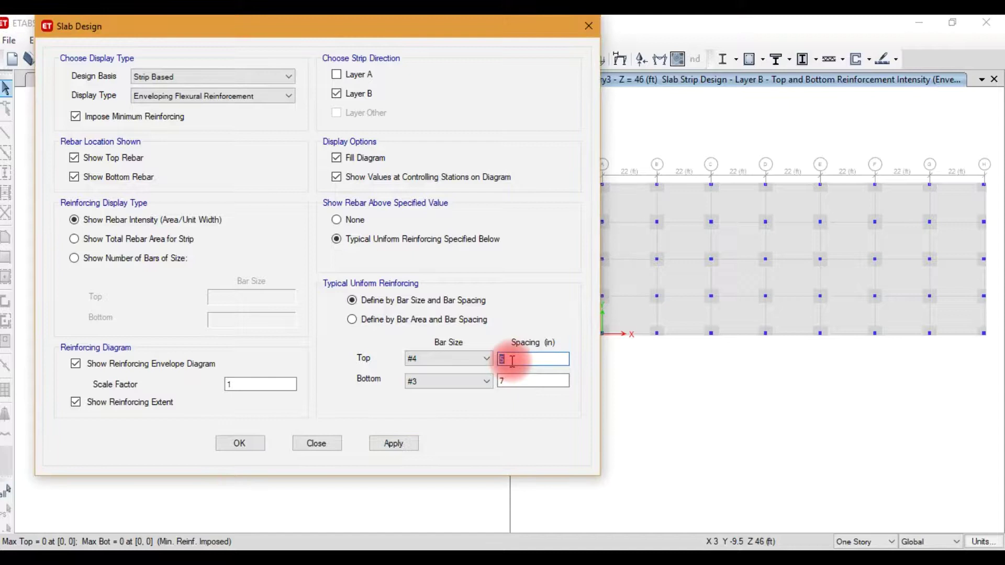
pyautogui.click(507, 378)
pyautogui.write('11')
pyautogui.click(407, 442)
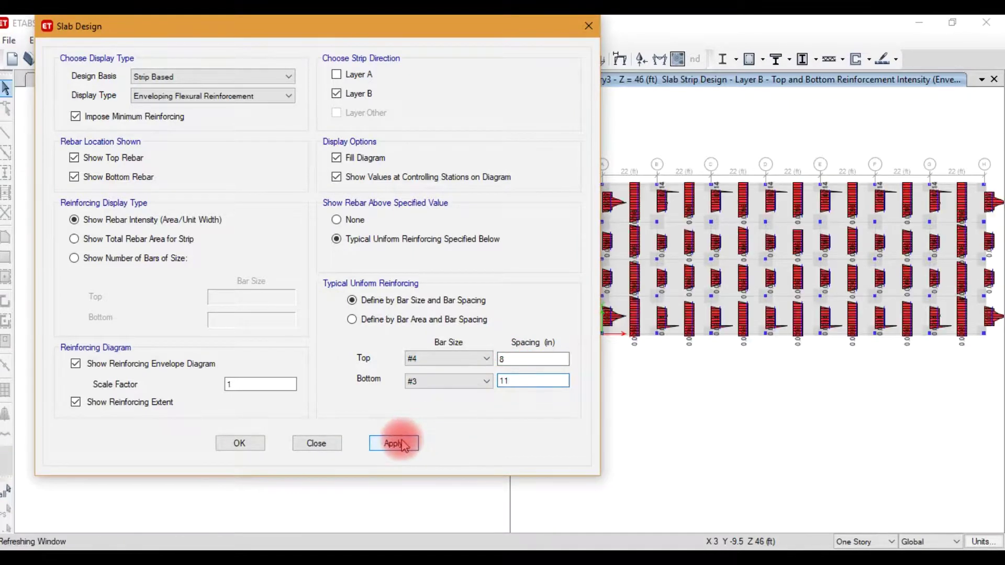
# - Try bottom bar spacings of 9 in and 10 in for the Layer B strips and return to 9 in
pyautogui.click(521, 388)
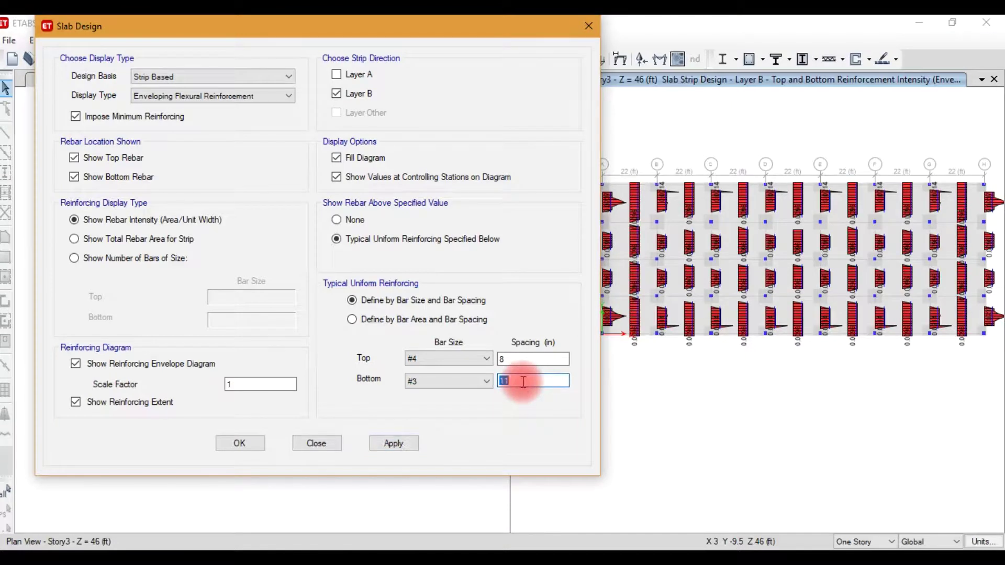
pyautogui.write('9')
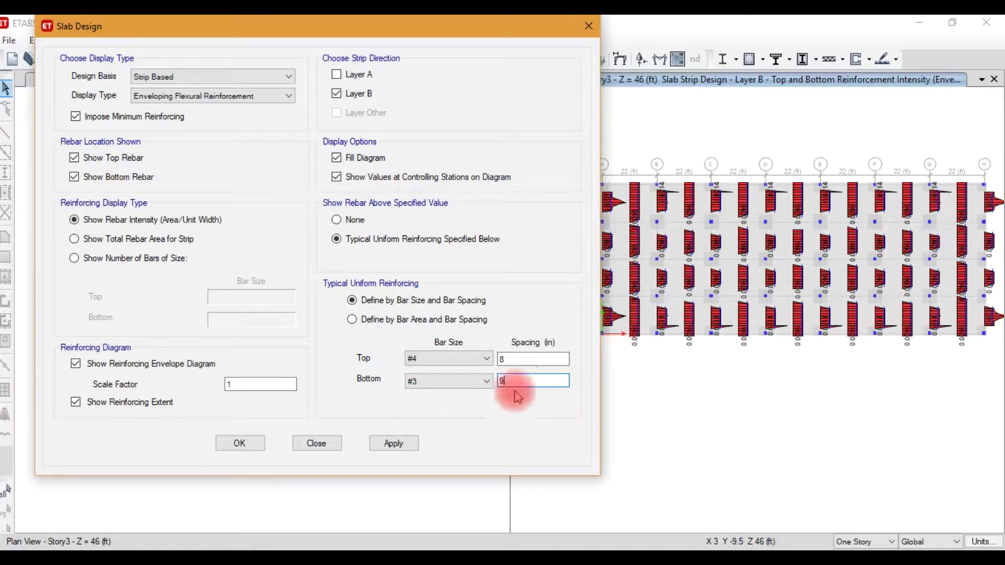
pyautogui.click(412, 444)
pyautogui.click(521, 384)
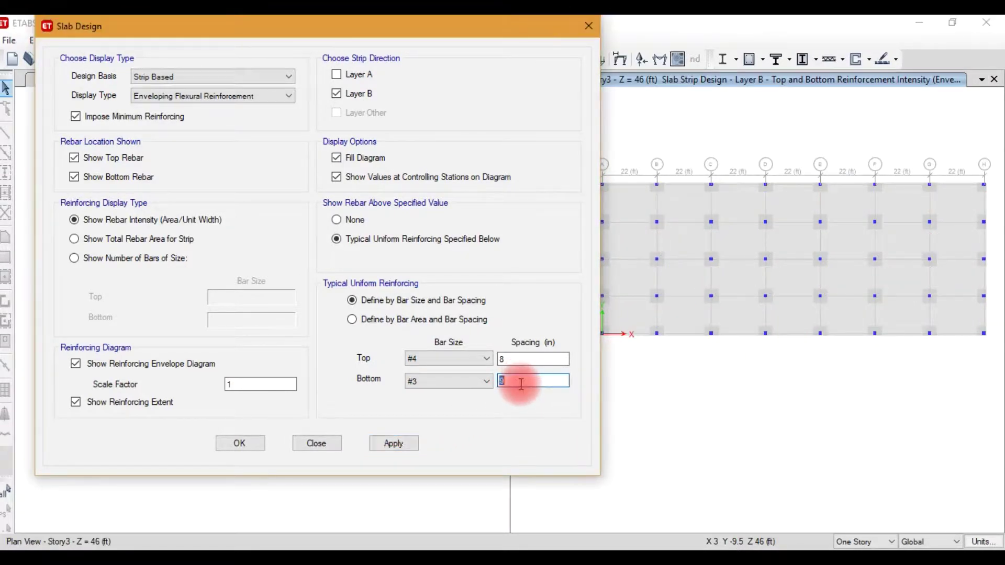
pyautogui.write('10')
pyautogui.click(394, 443)
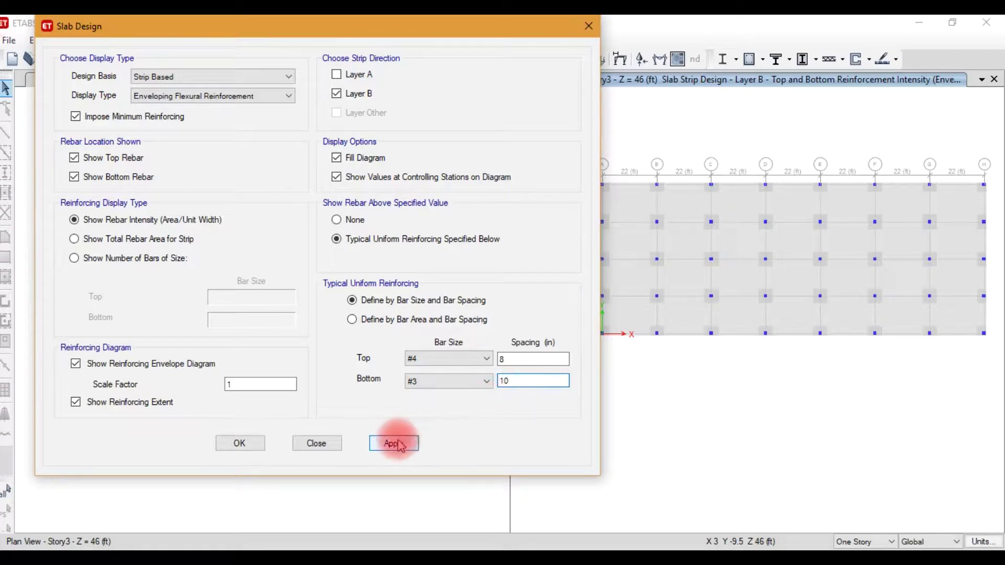
pyautogui.click(542, 381)
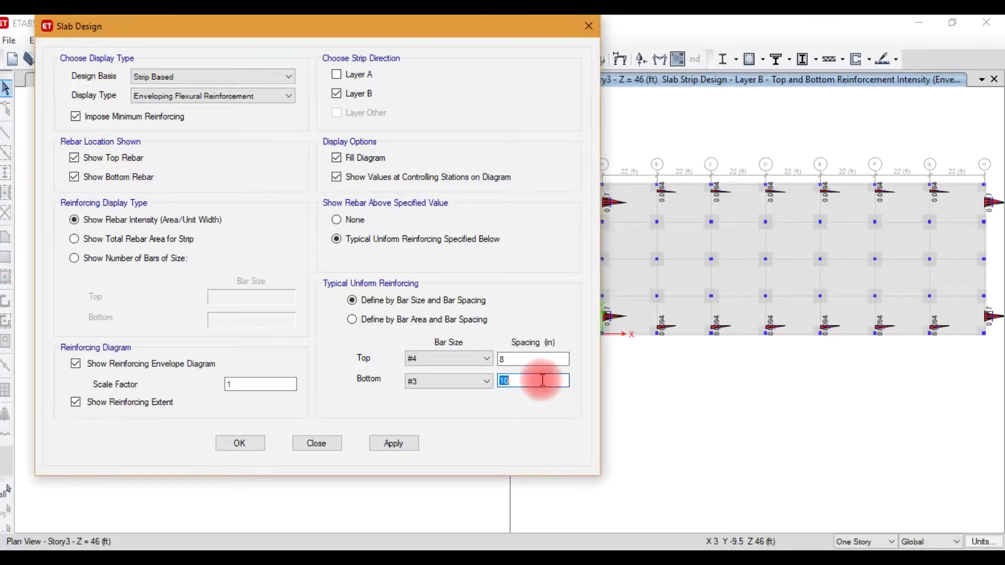
pyautogui.click(403, 445)
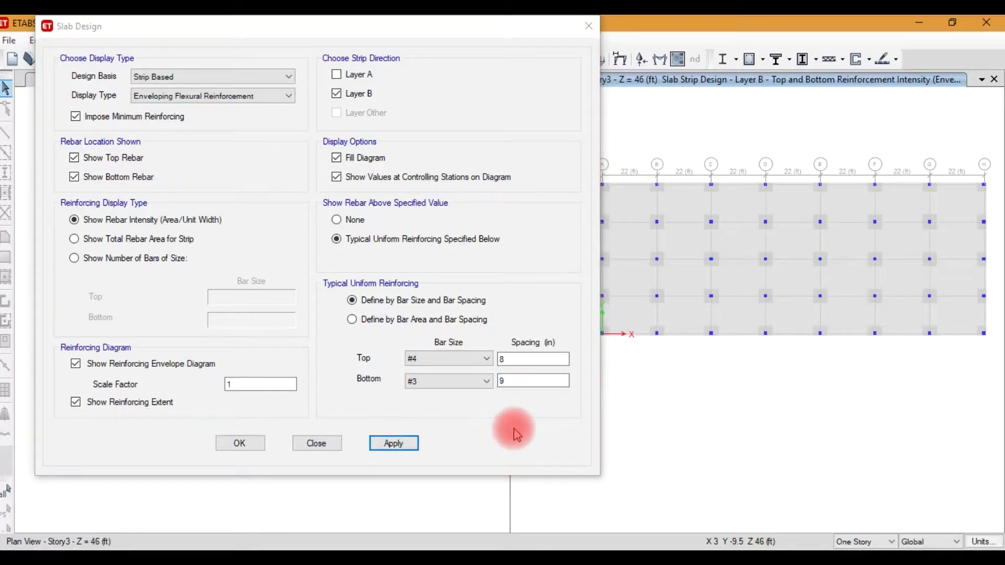
# - Try #4 top bar spacings of 12 in, 10 in and 9 in for the Layer B strips
pyautogui.click(519, 362)
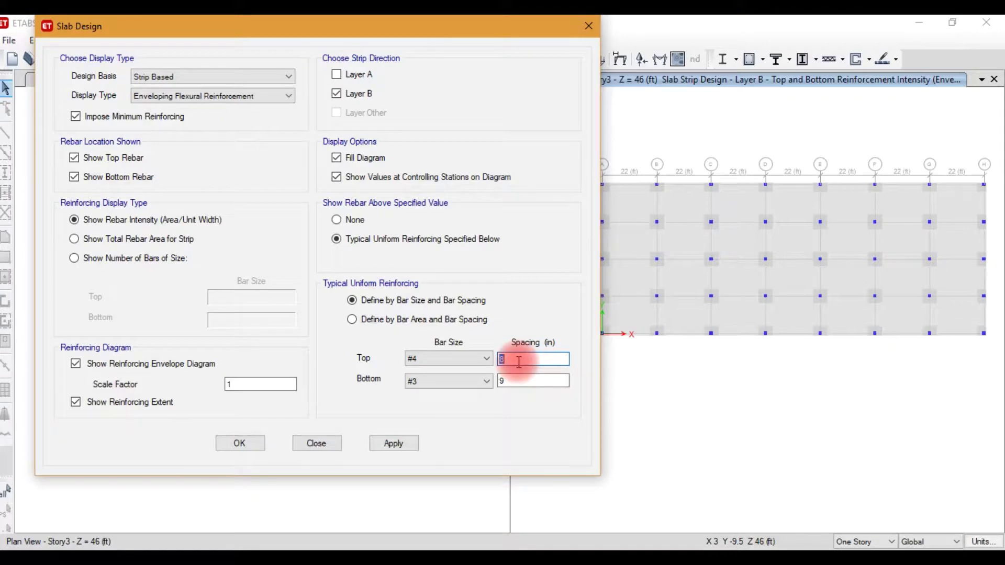
pyautogui.write('12')
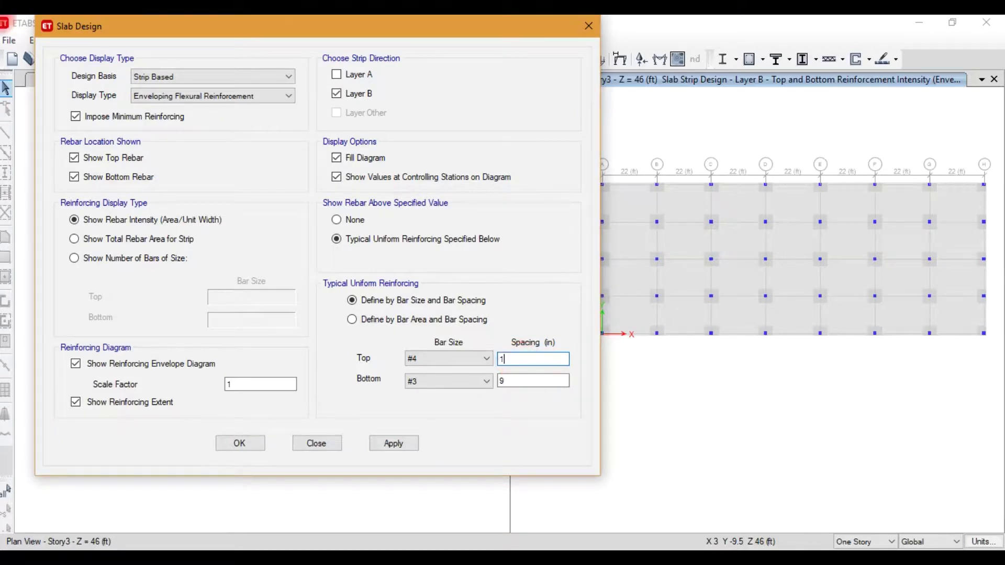
pyautogui.click(412, 449)
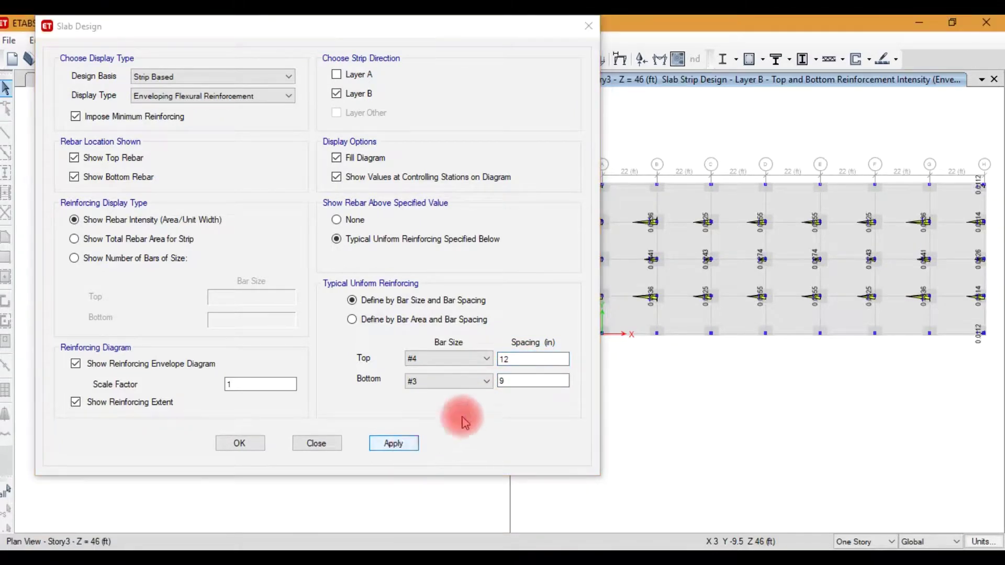
pyautogui.doubleClick(521, 358)
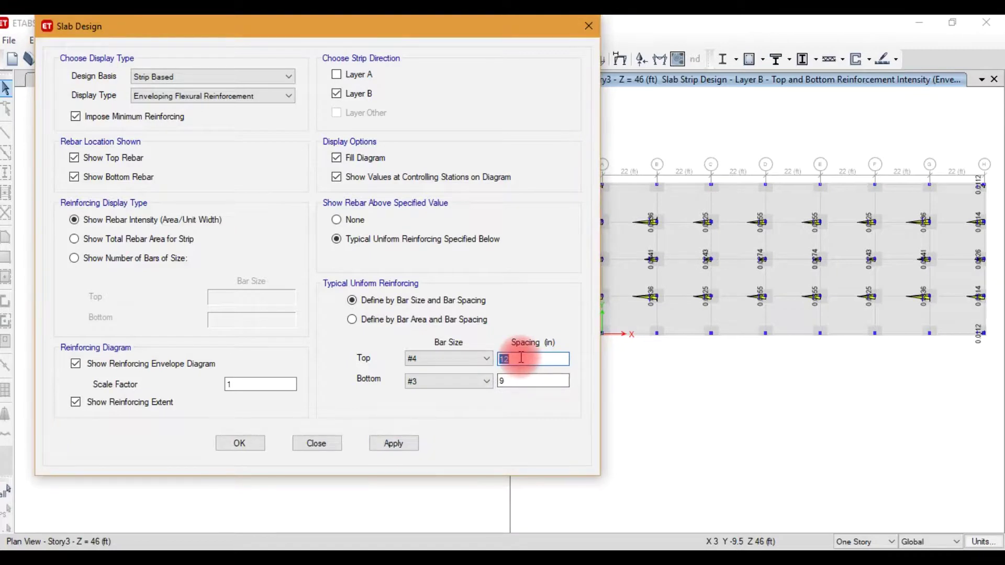
pyautogui.write('10')
pyautogui.click(403, 447)
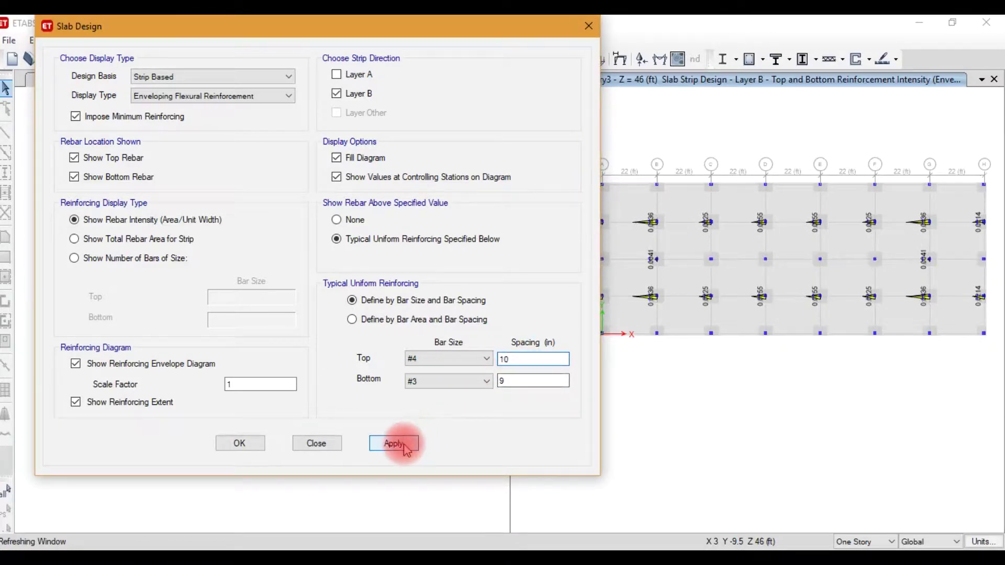
pyautogui.doubleClick(534, 358)
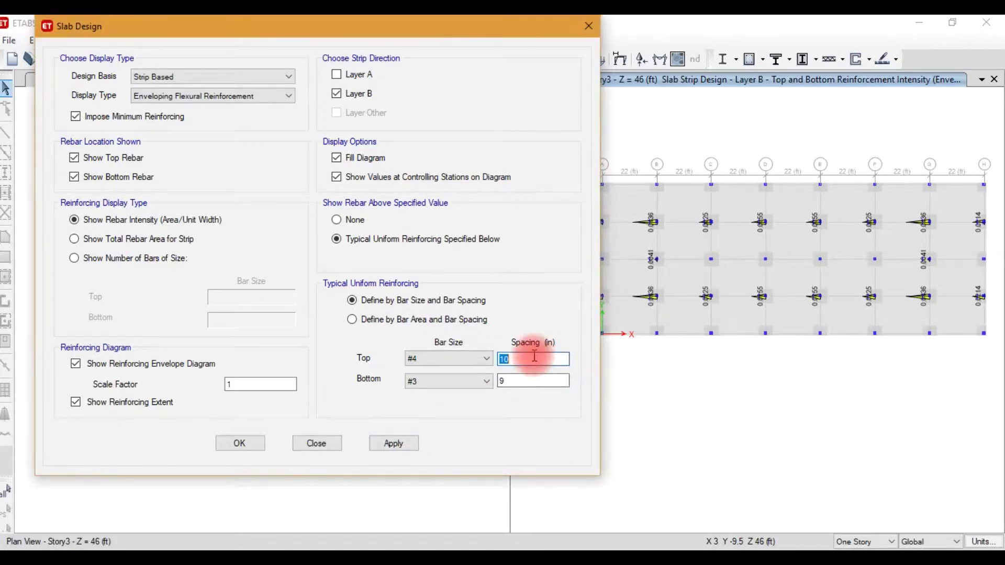
pyautogui.write('9')
pyautogui.click(392, 443)
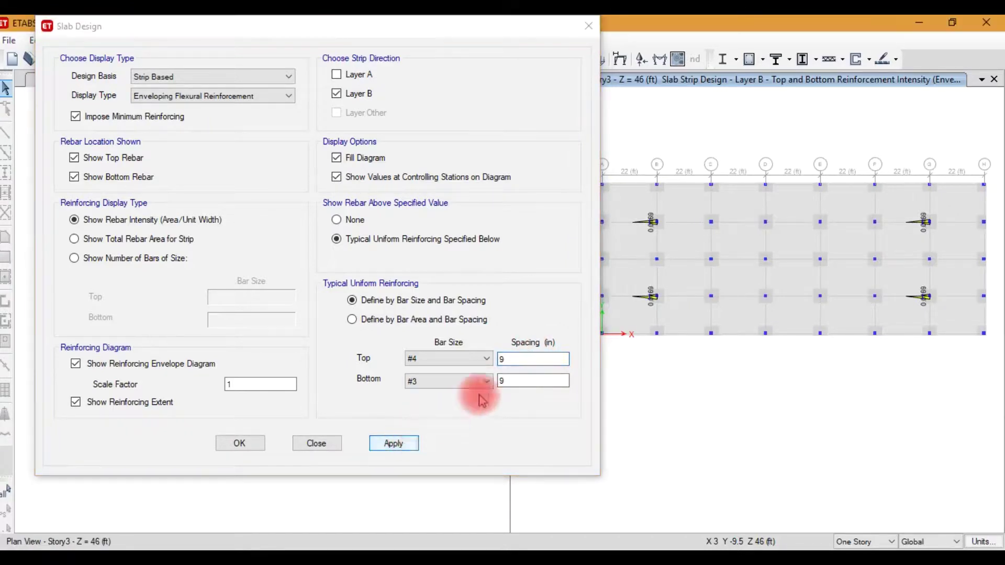
# - Set the typical top bar spacing for the Layer B strips back to 8 in and close the slab design settings
pyautogui.doubleClick(518, 361)
pyautogui.write('8')
pyautogui.click(403, 441)
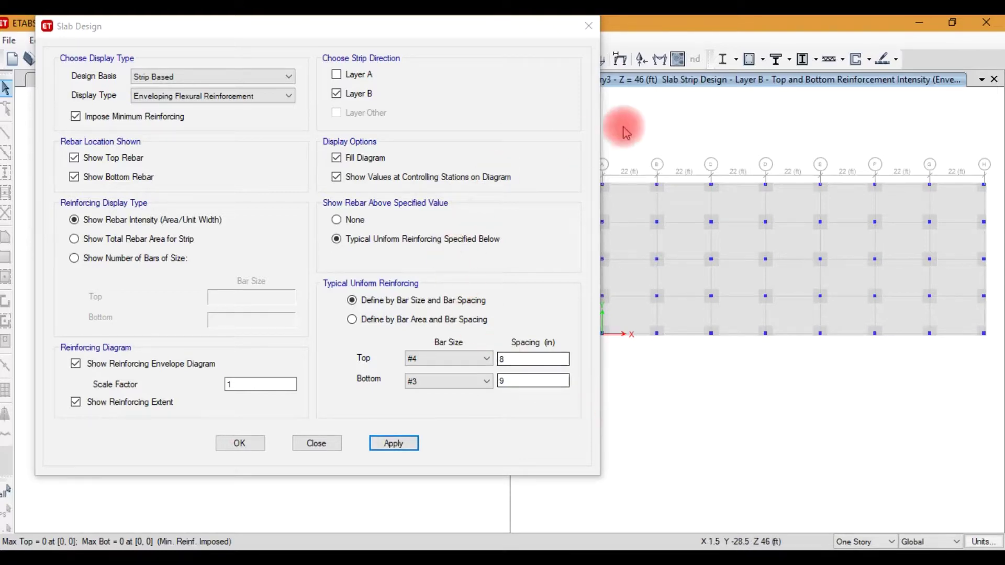
pyautogui.click(588, 26)
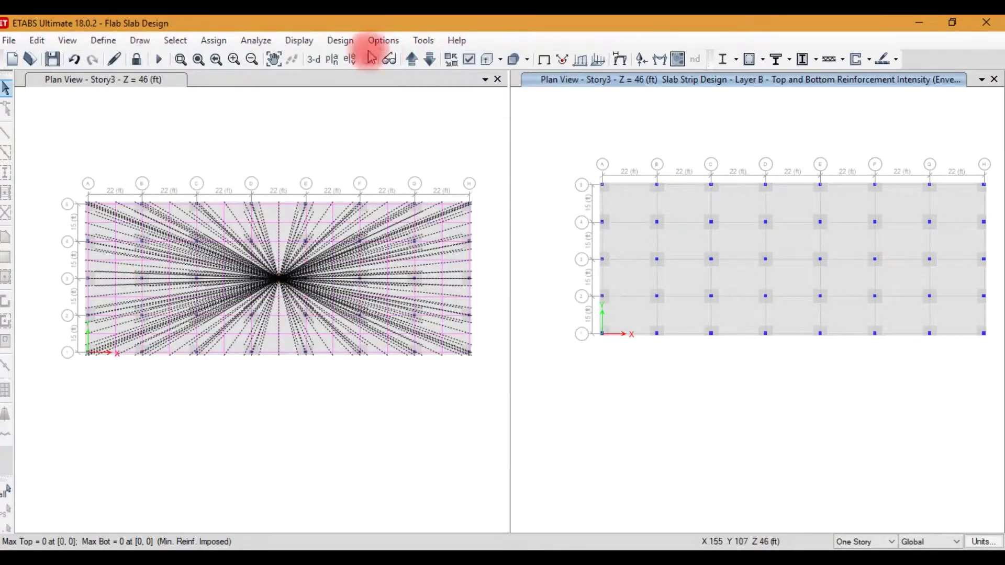
# - Display the concrete slab punching check on the Story3 plan and inspect the ratios at the columns
pyautogui.click(340, 40)
pyautogui.moveTo(434, 212)
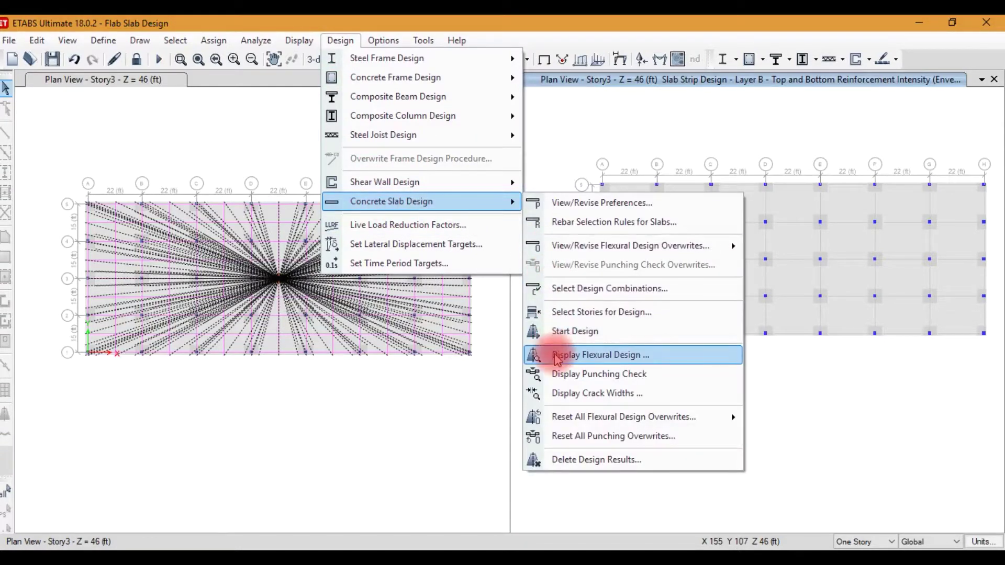
pyautogui.click(568, 376)
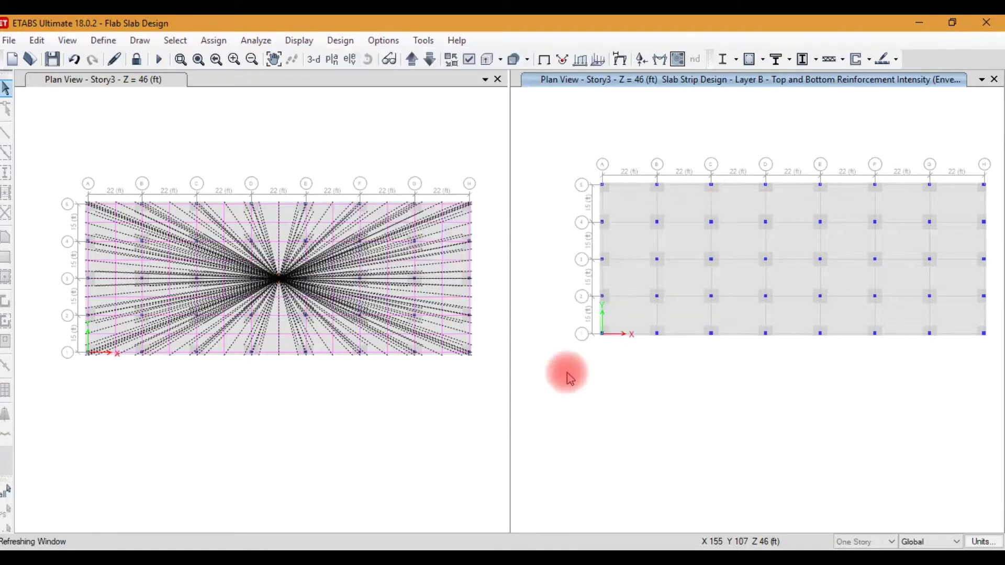
pyautogui.scroll(3, 588, 191)
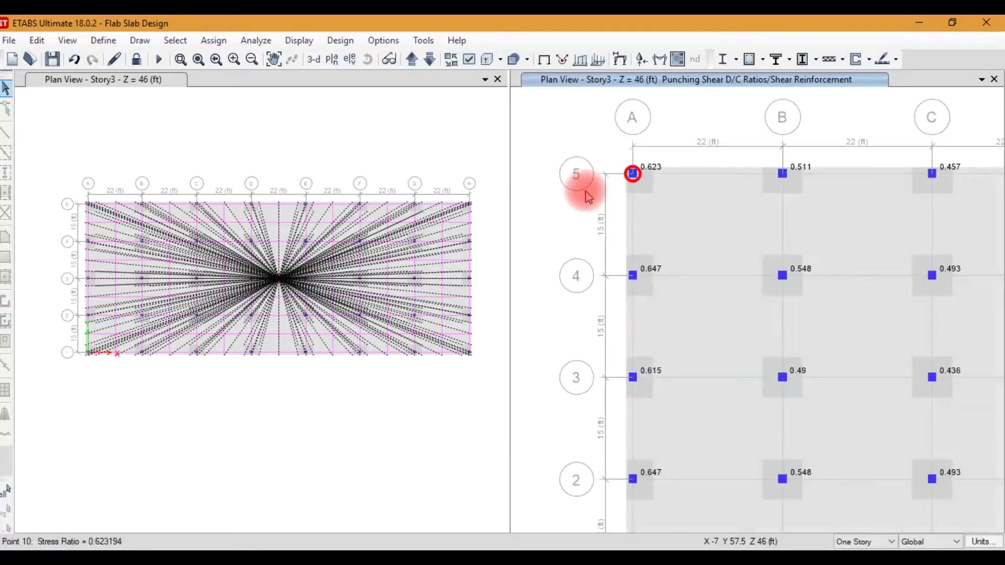
pyautogui.scroll(-3, 584, 194)
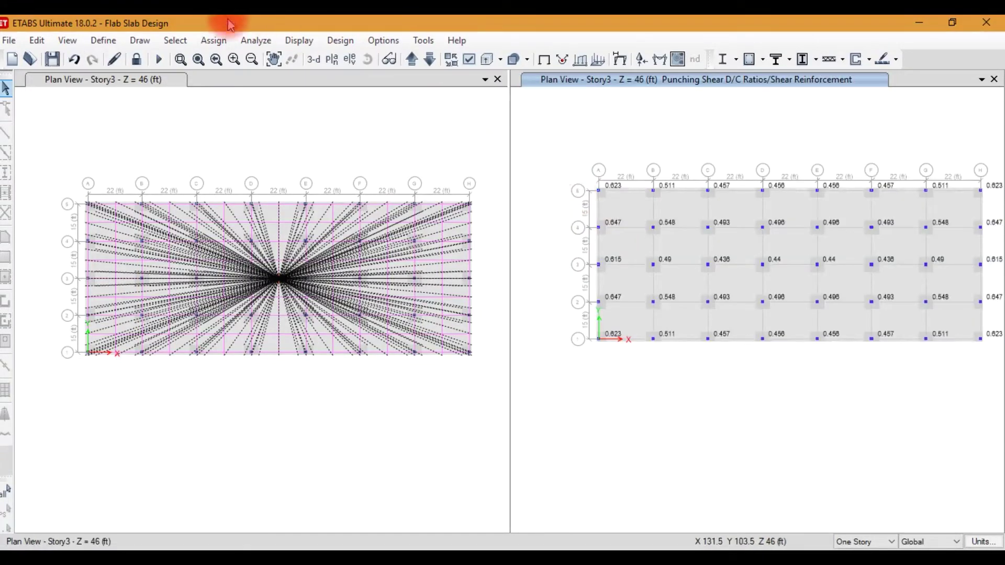
# - Open only the Concrete Slab Design - Punching Shear Data table, deselecting the concrete frame design output tables
pyautogui.click(298, 41)
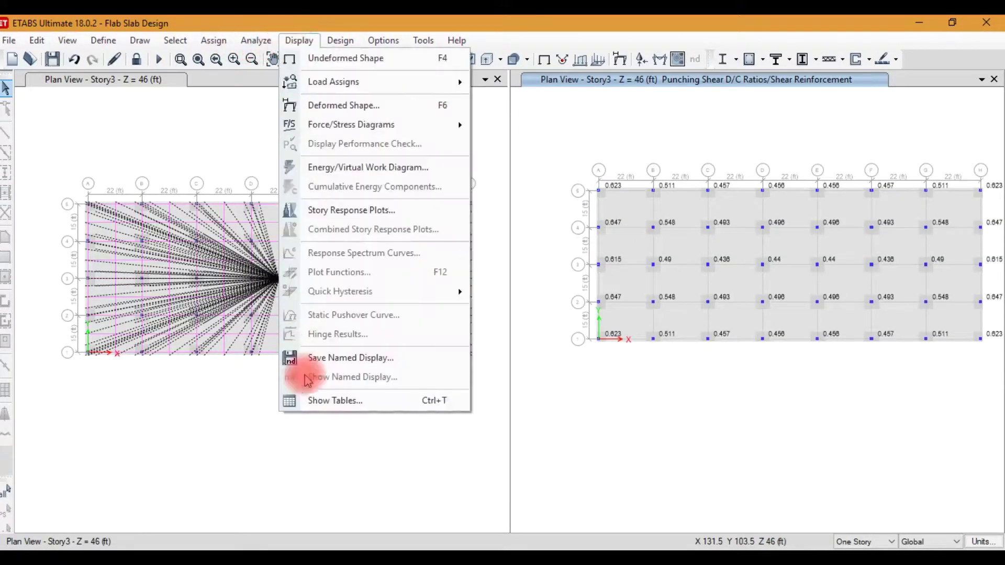
pyautogui.click(315, 401)
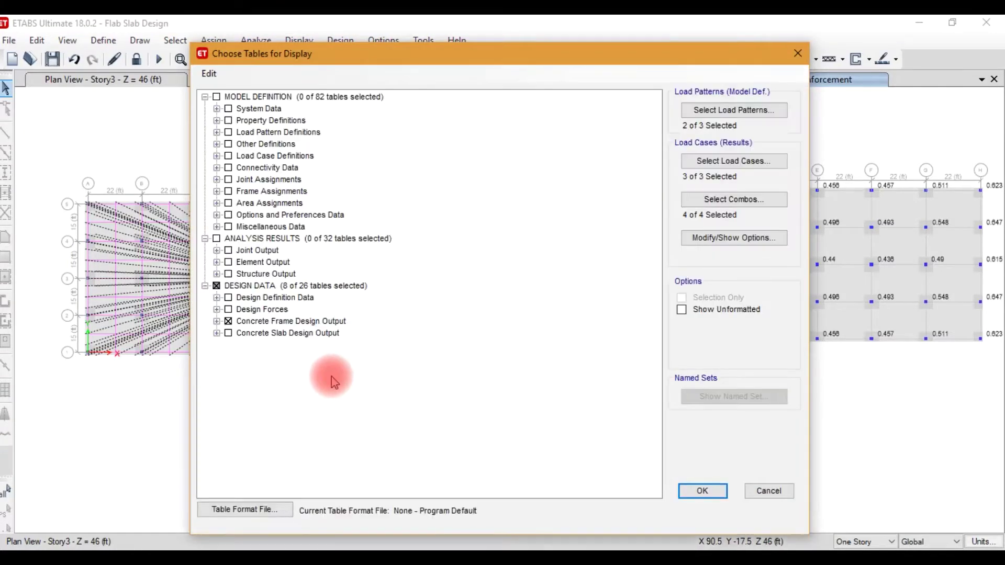
pyautogui.click(228, 322)
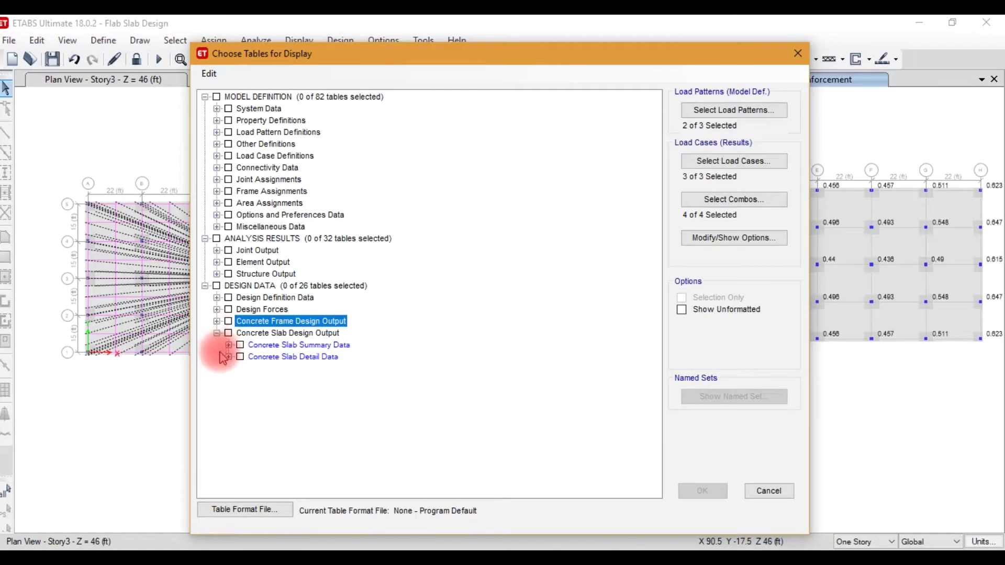
pyautogui.click(229, 357)
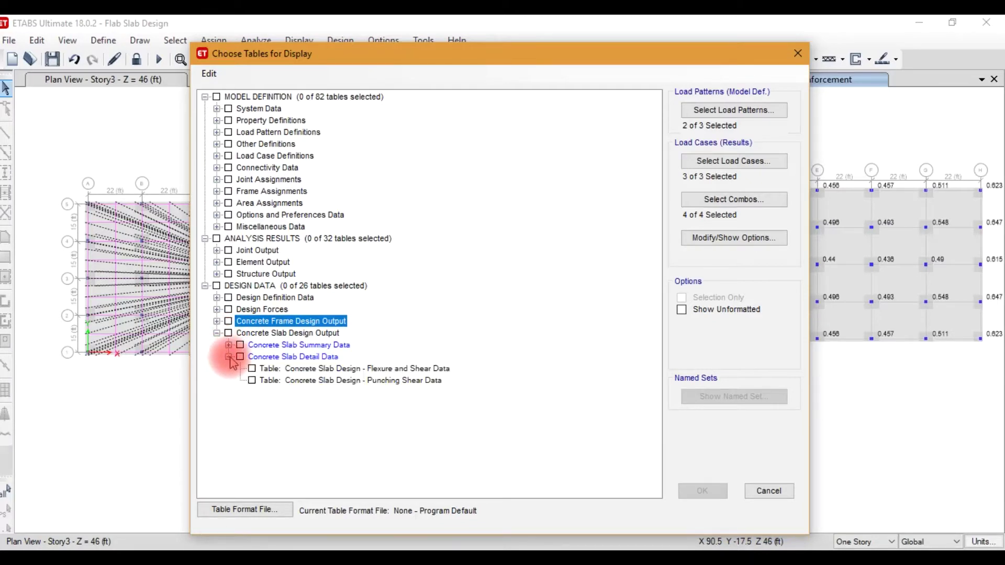
pyautogui.click(252, 381)
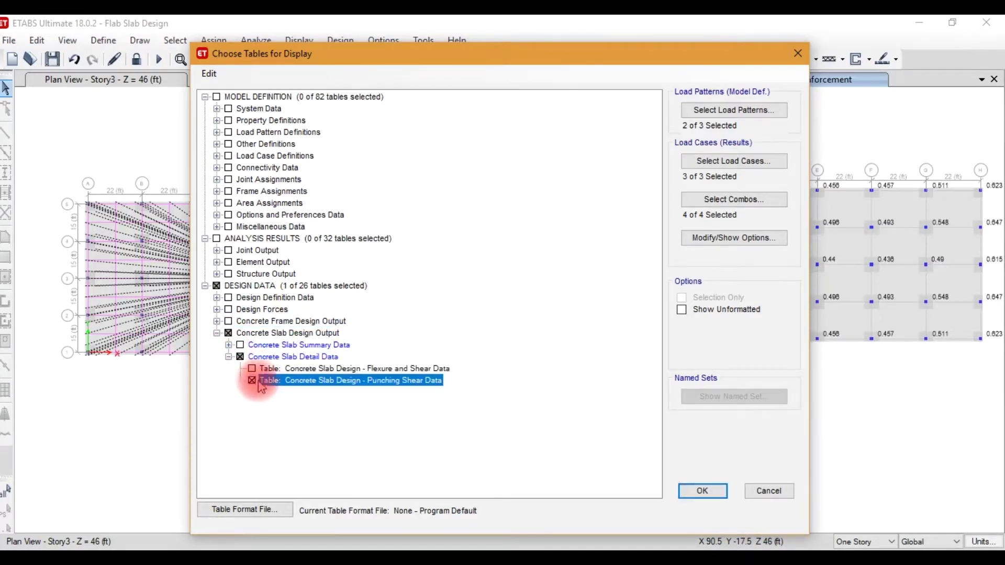
pyautogui.click(700, 491)
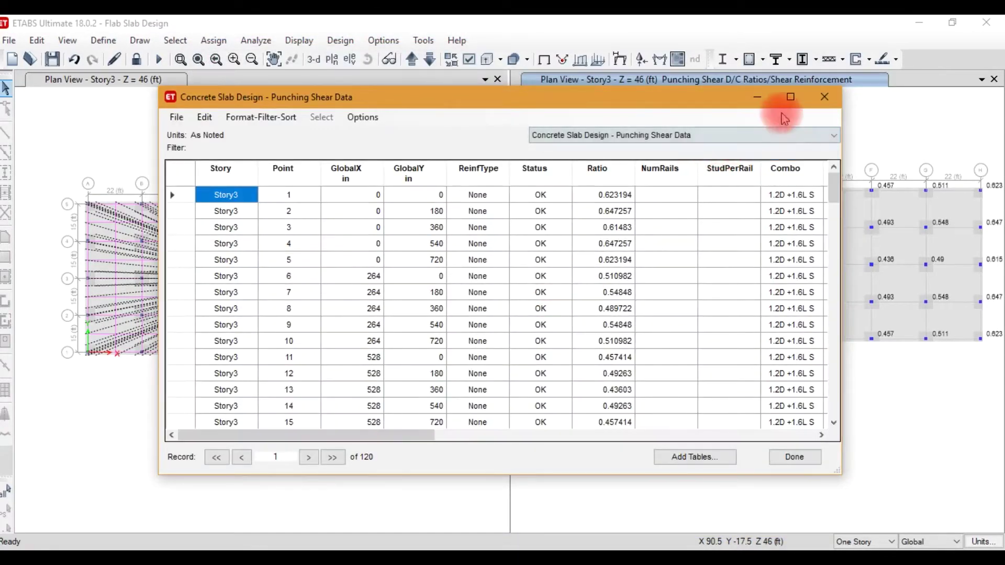
# - Examine the reinforcement type, status and ratio columns of the enlarged punching shear table for all stories, and close the table
pyautogui.click(790, 96)
pyautogui.moveTo(489, 514); pyautogui.dragTo(893, 539)
pyautogui.moveTo(773, 545); pyautogui.dragTo(449, 538)
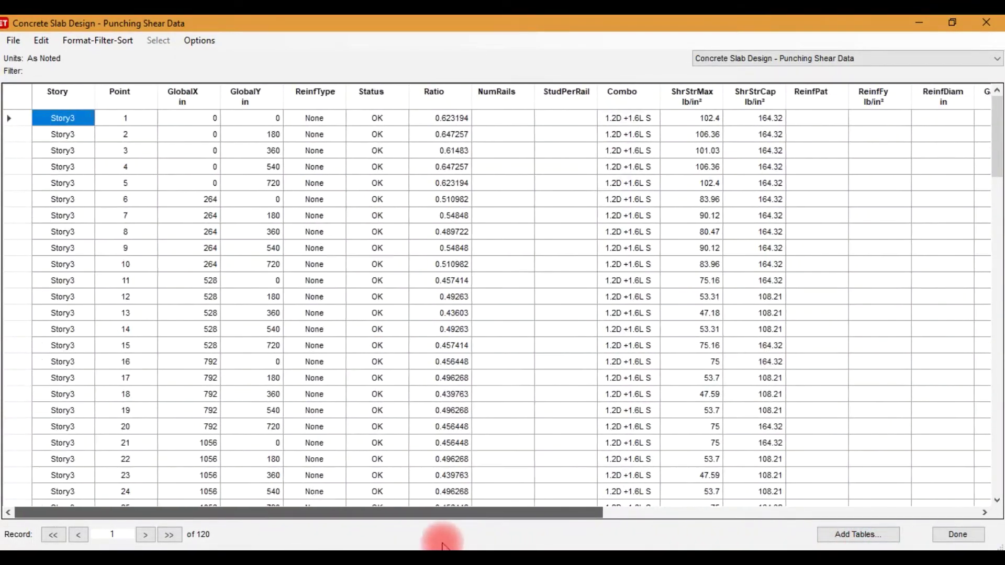
pyautogui.click(370, 123)
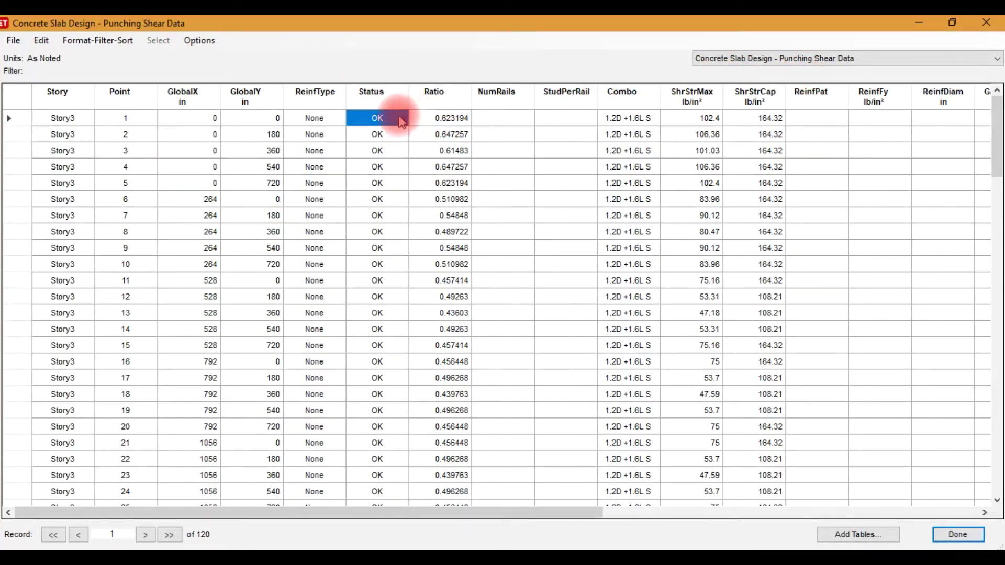
pyautogui.click(334, 121)
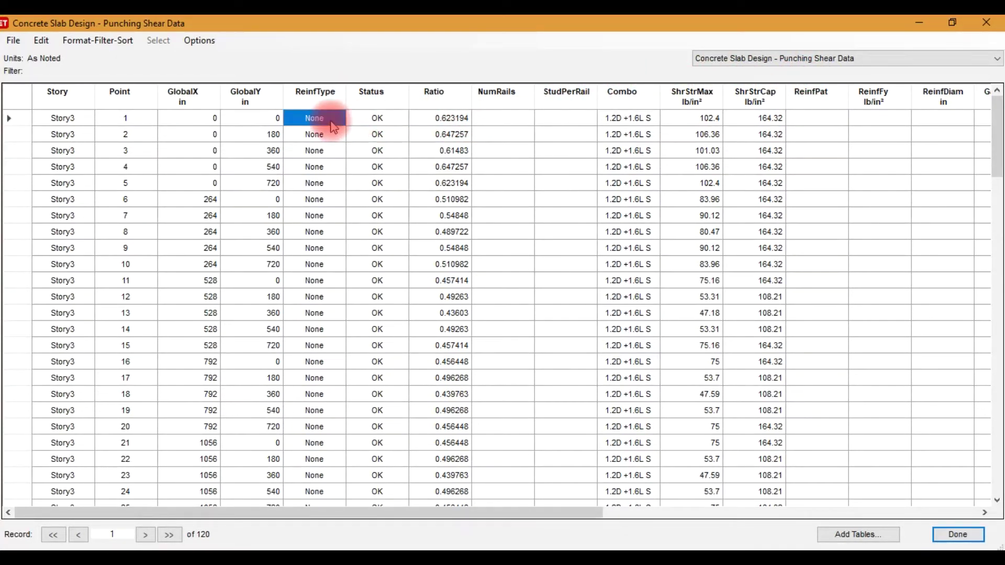
pyautogui.click(390, 122)
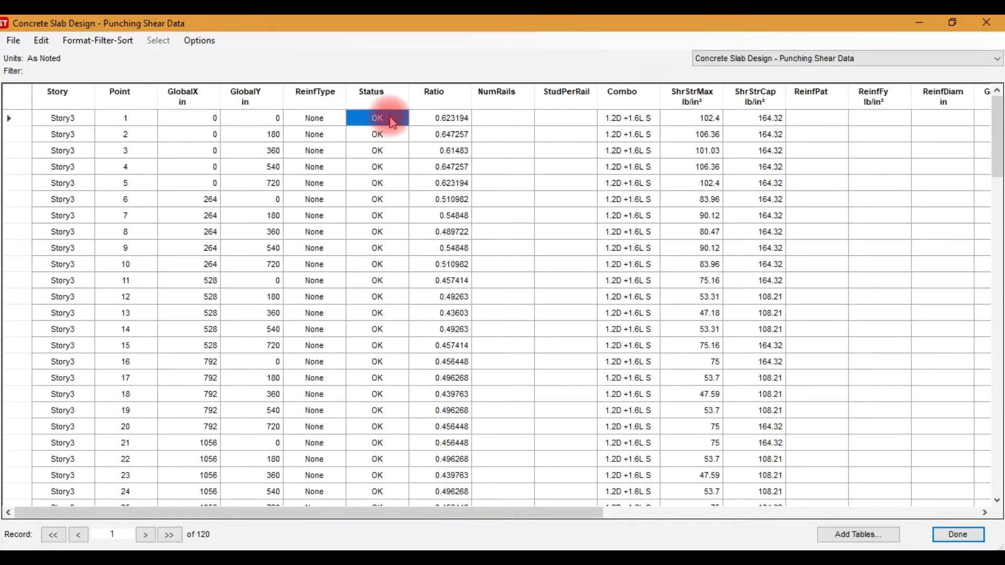
pyautogui.scroll(-9, 440, 192)
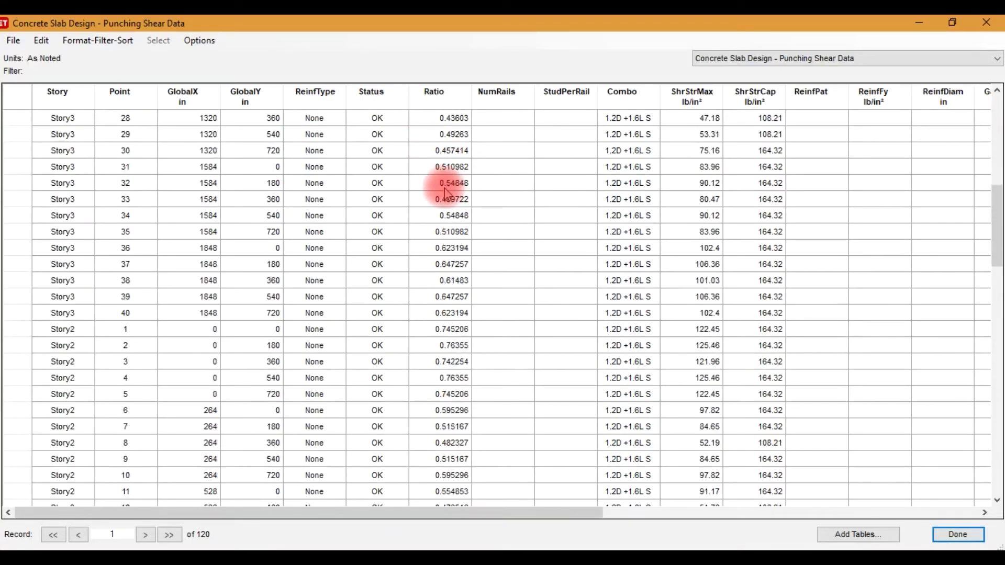
pyautogui.scroll(-20, 445, 195)
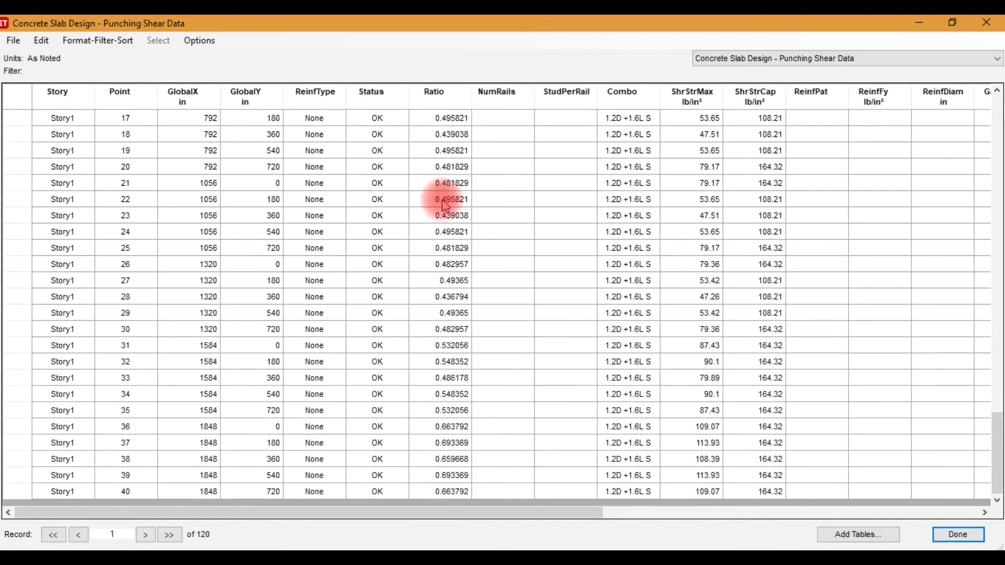
pyautogui.scroll(20, 442, 207)
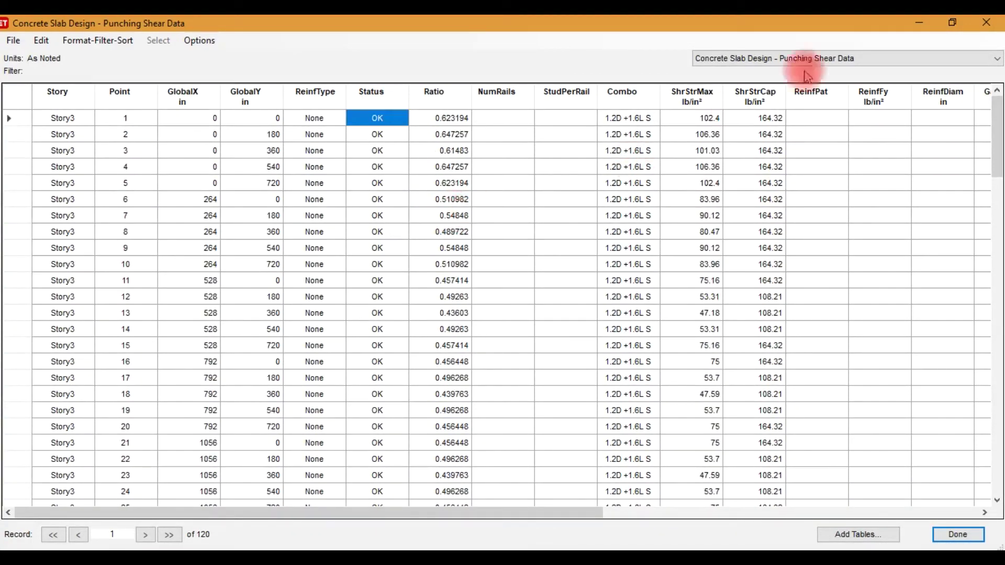
pyautogui.click(986, 22)
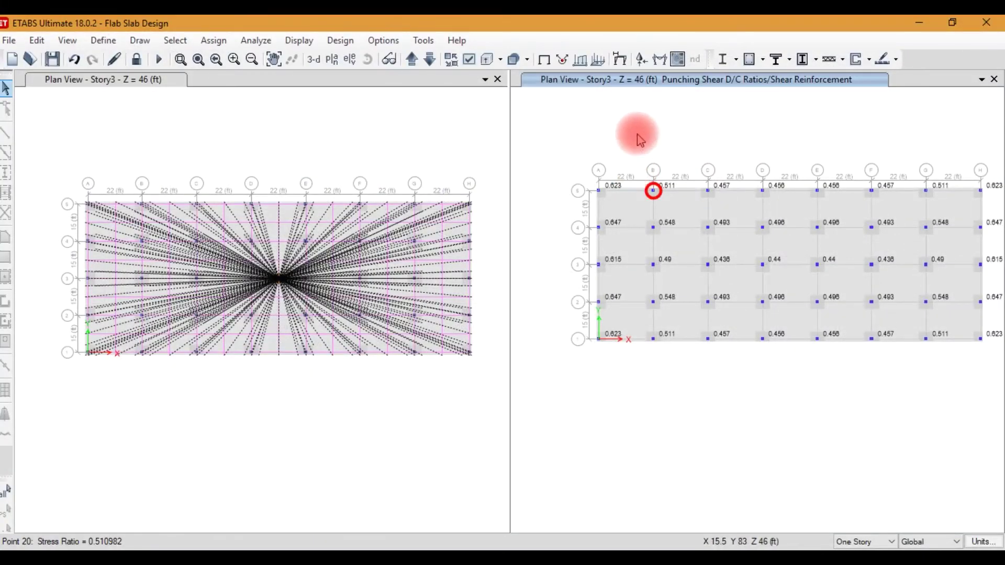